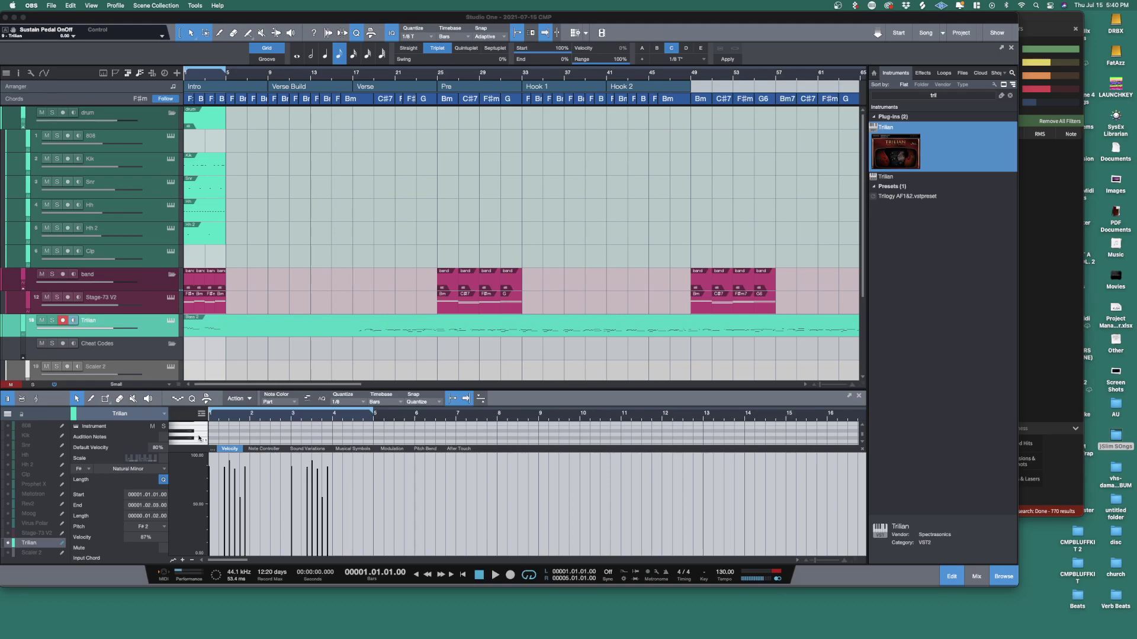
Step: Look over the song's tracks, arranger sections and chord track from the Intro through the Pre section
scroll(191, 324, down, 5)
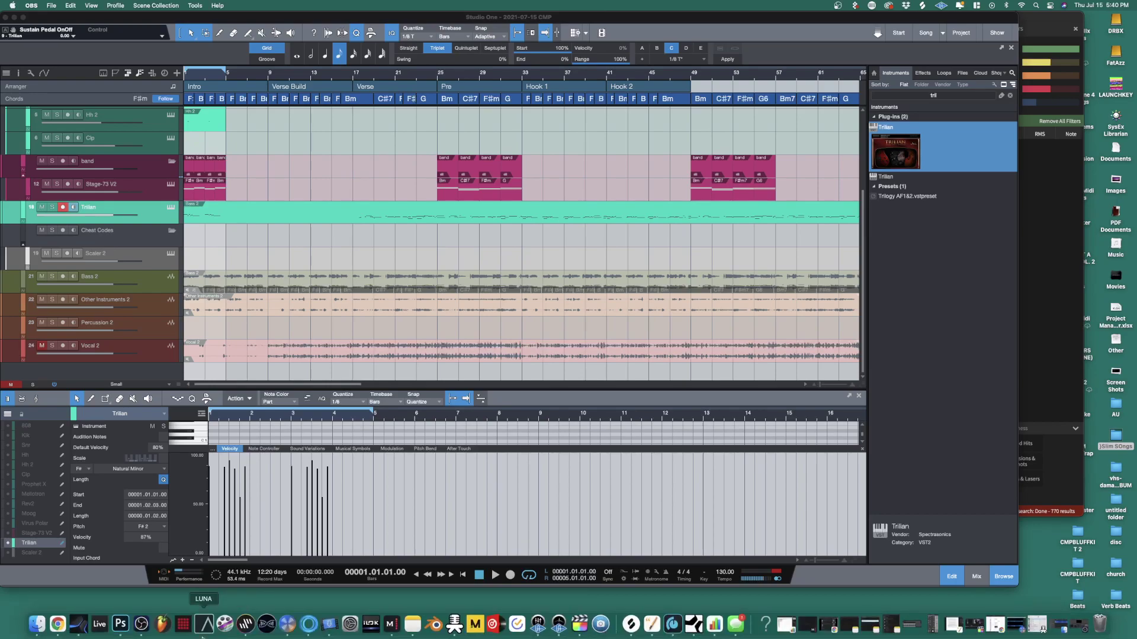
drag(244, 76, 232, 169)
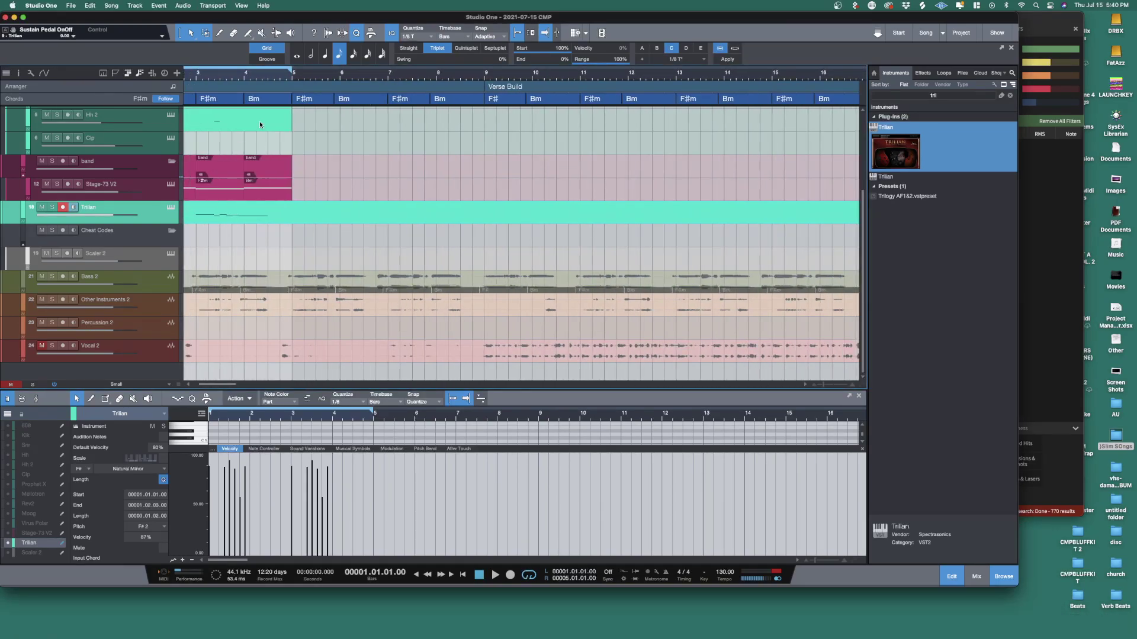
drag(265, 74, 453, 83)
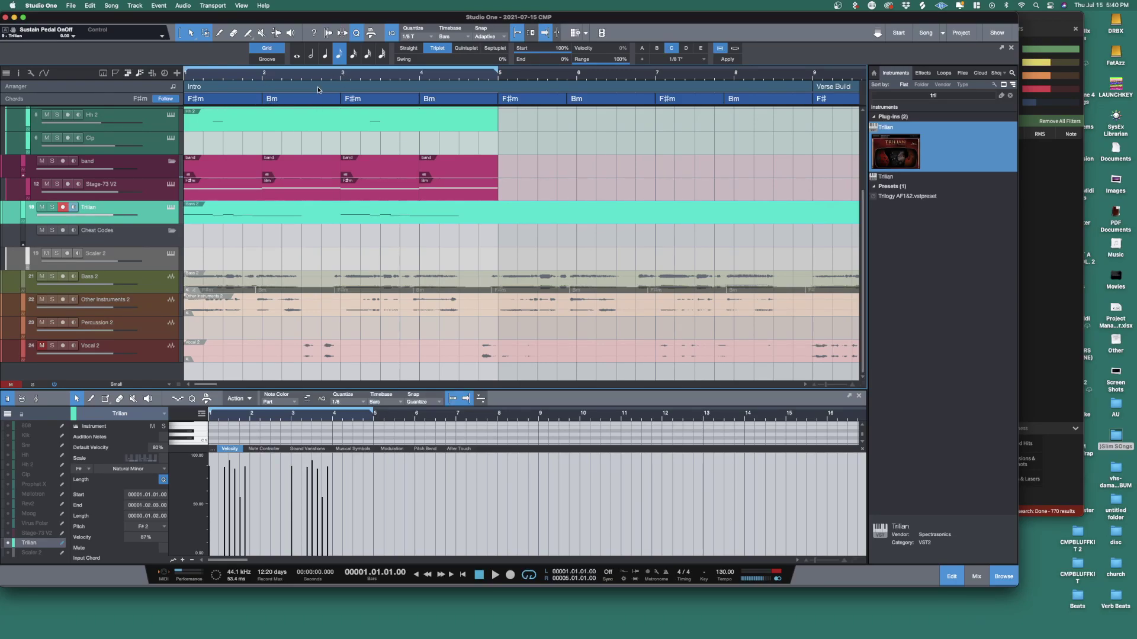
drag(321, 75, 291, 61)
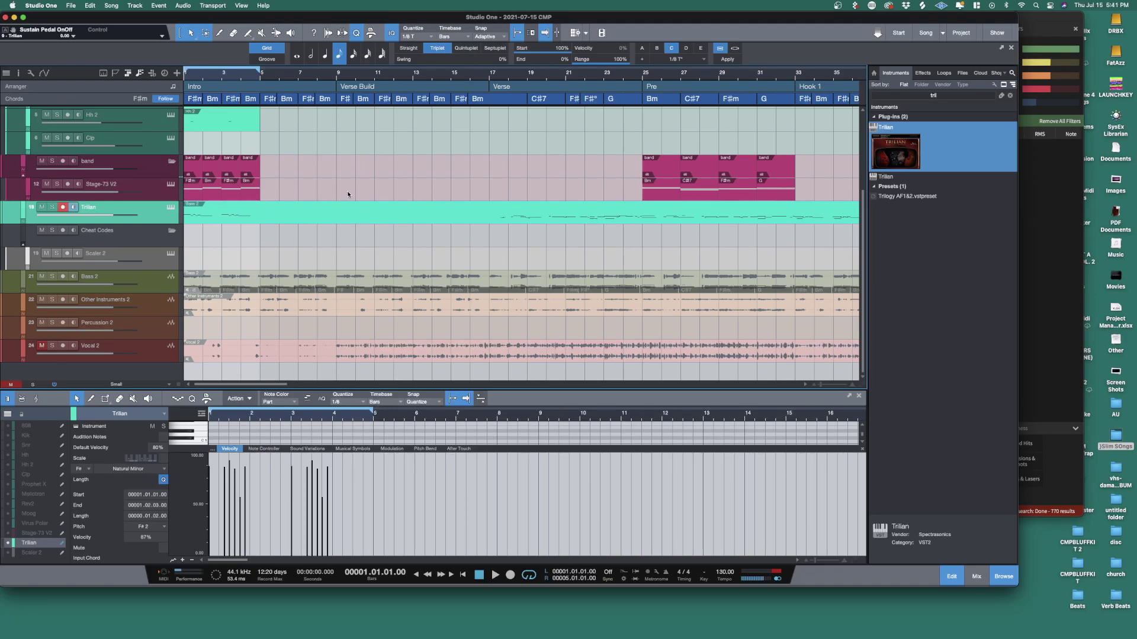
key(3)
click(501, 99)
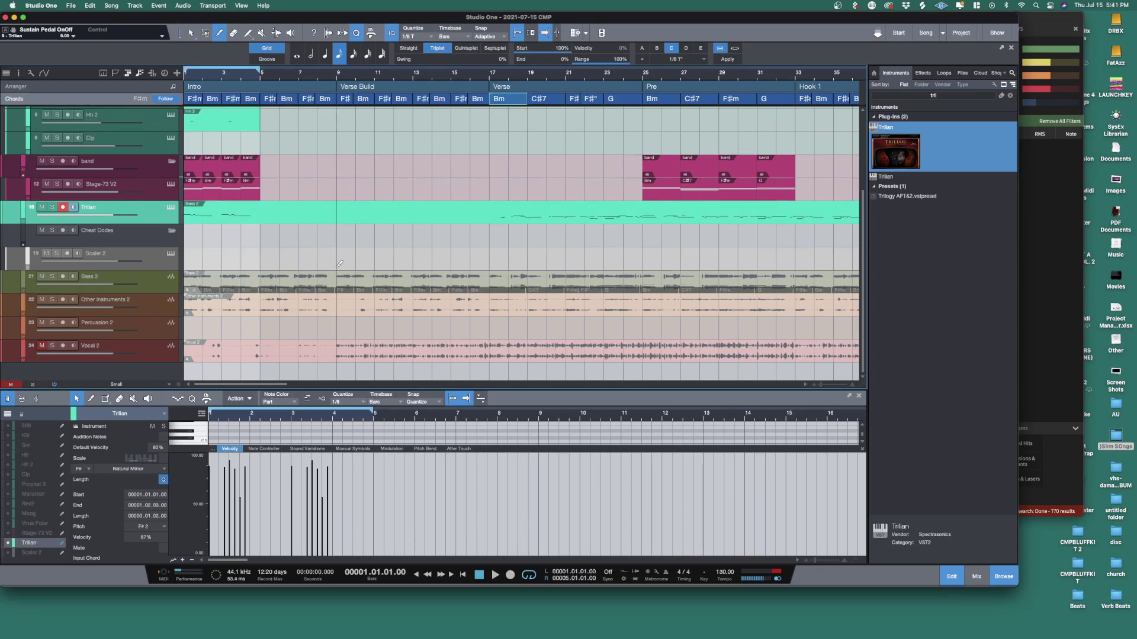
key(1)
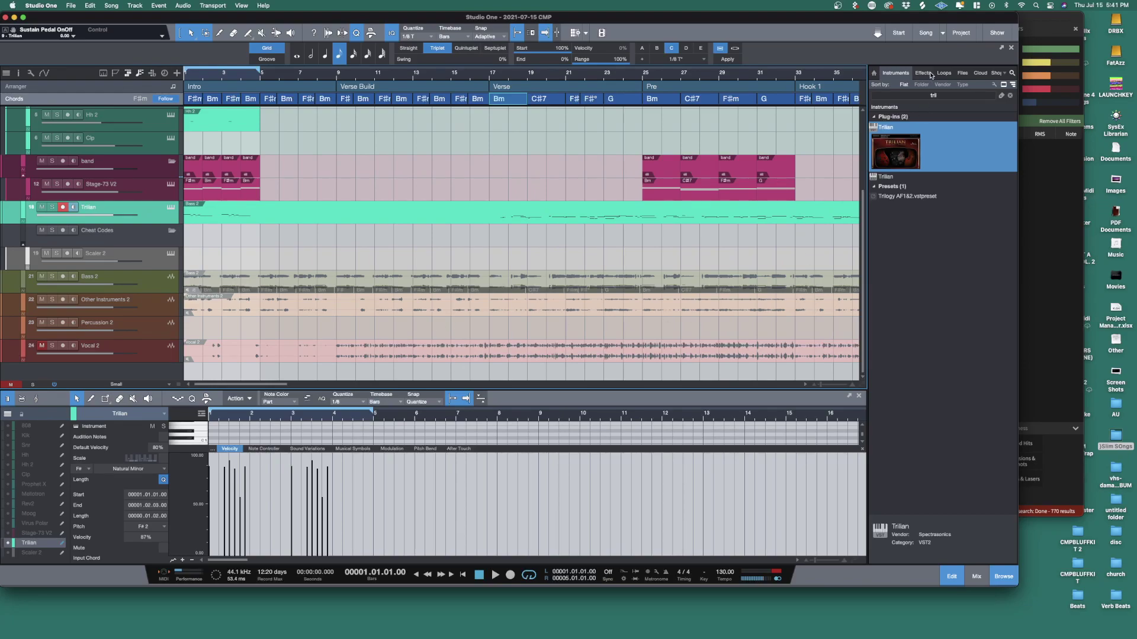
click(962, 74)
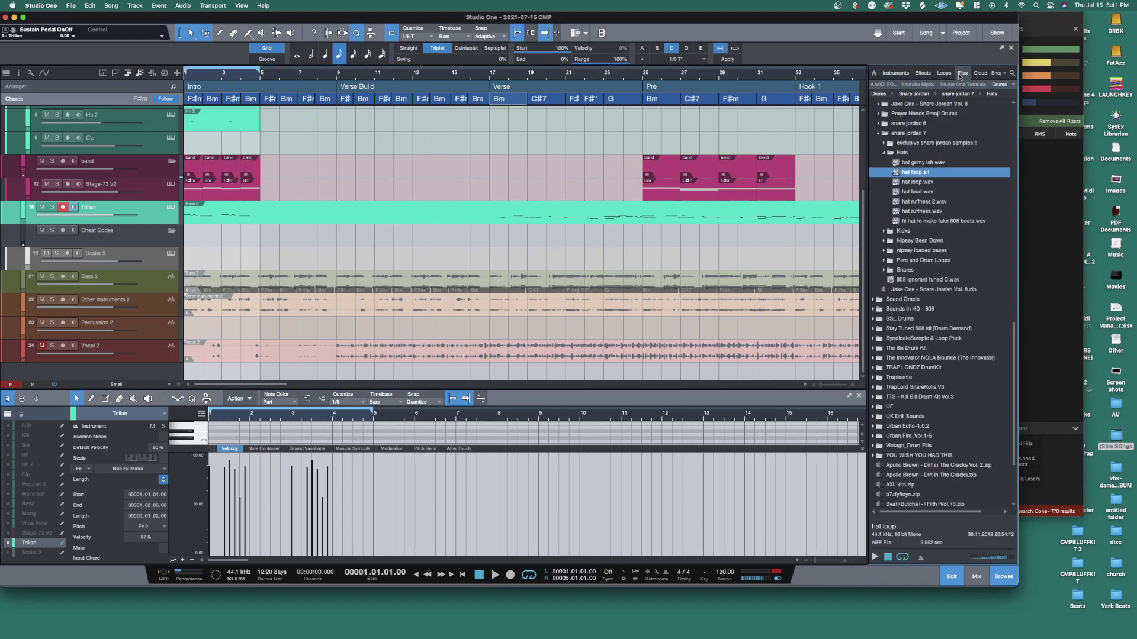
click(905, 73)
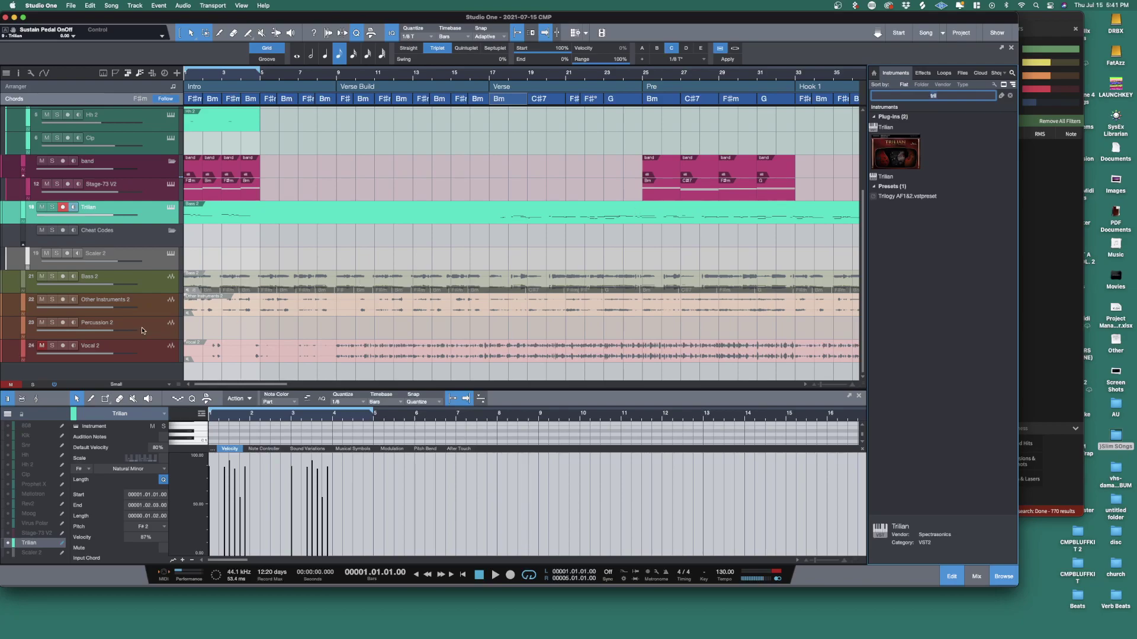
Step: Solo the Other Instruments 2 track, extend the loop range to bar 11, and listen to the opening
click(77, 312)
click(290, 311)
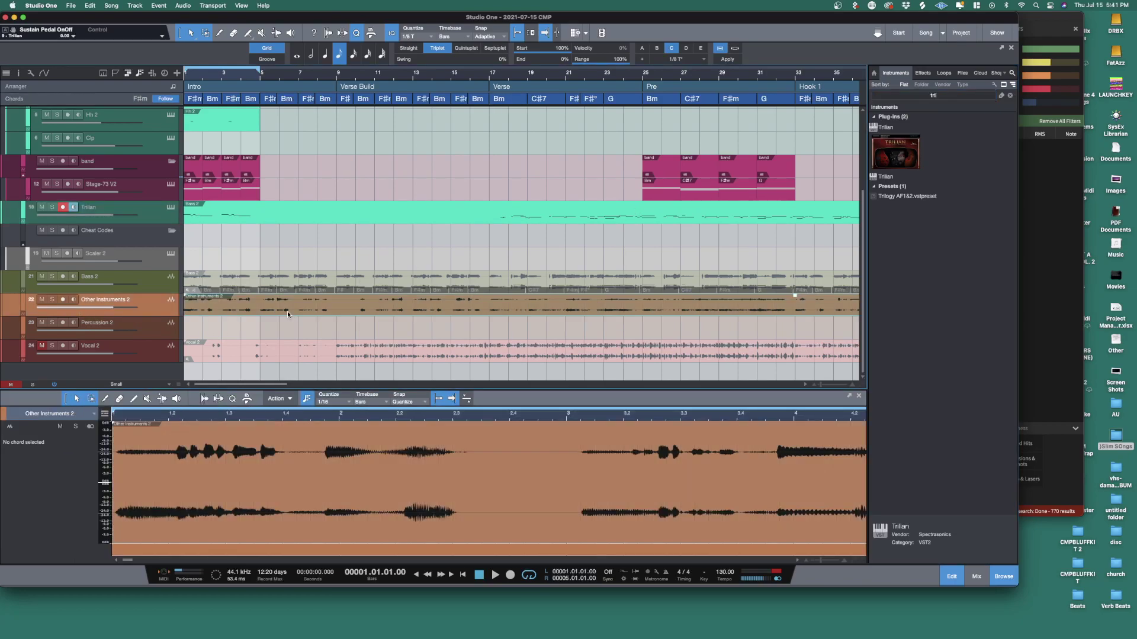
click(52, 299)
key(space)
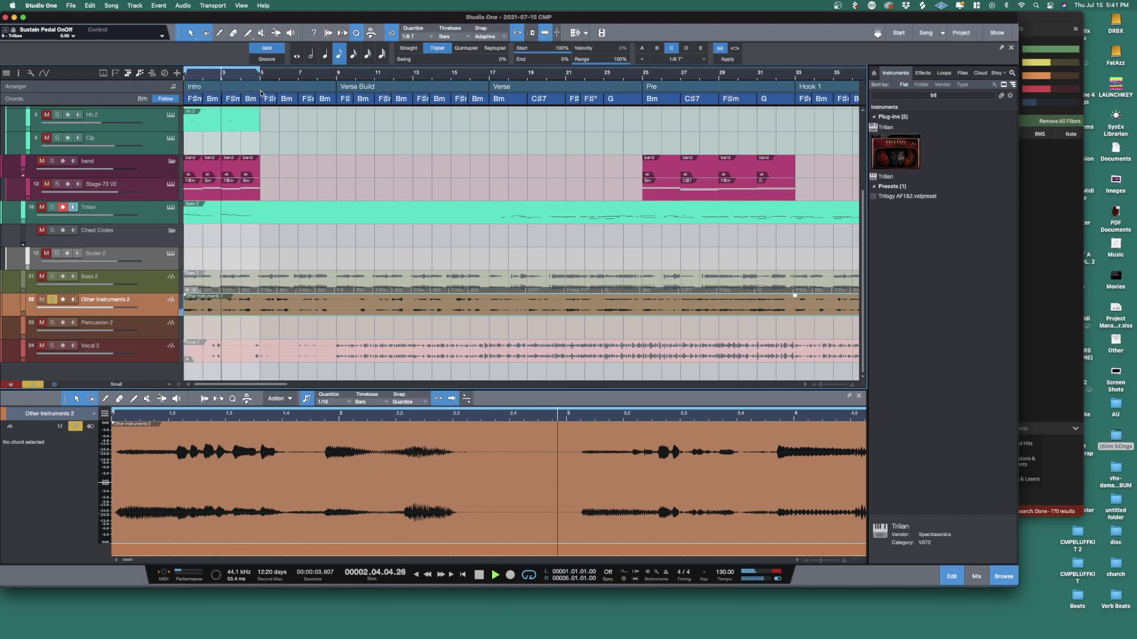
drag(258, 72, 389, 79)
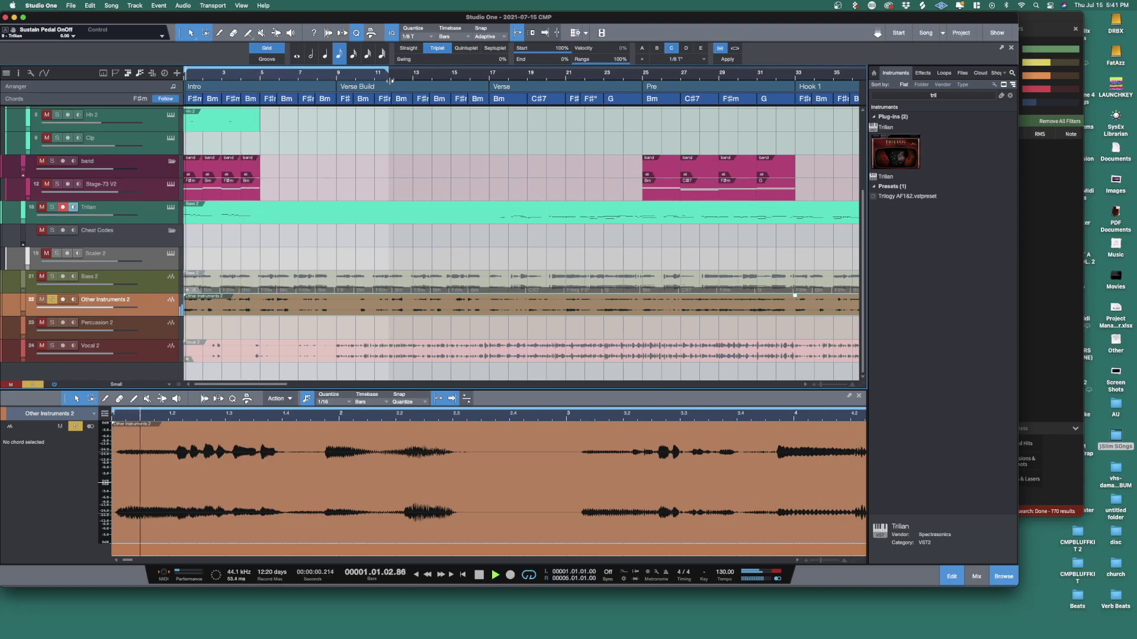
key(space)
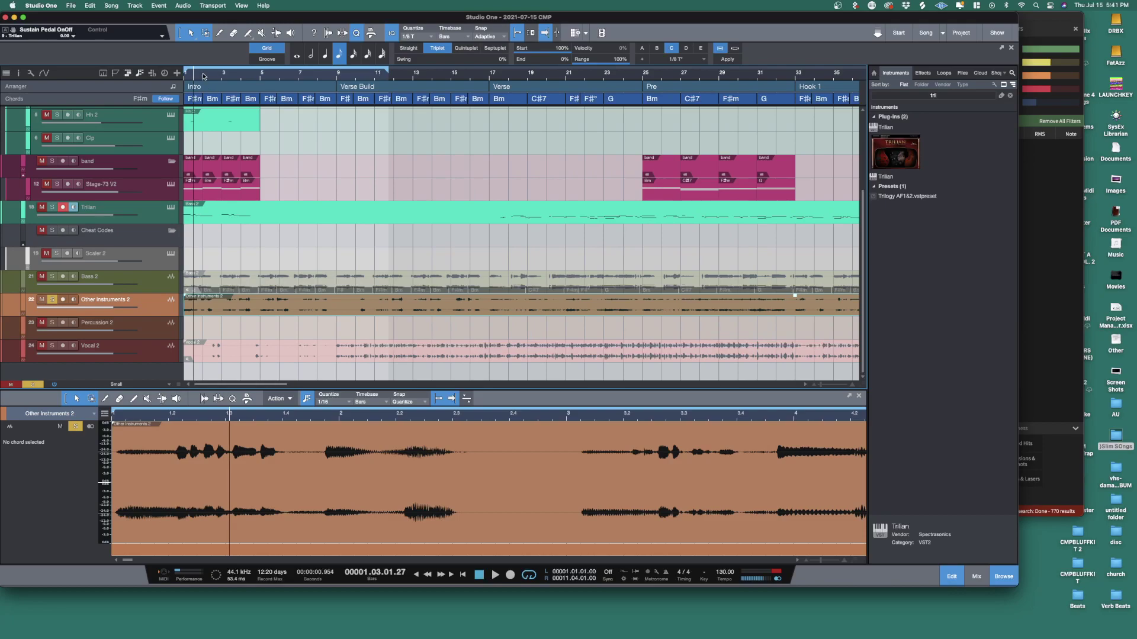
Step: Turn off solo on Other Instruments 2 and select the Stage-73 V2 track
key(e)
key(e)
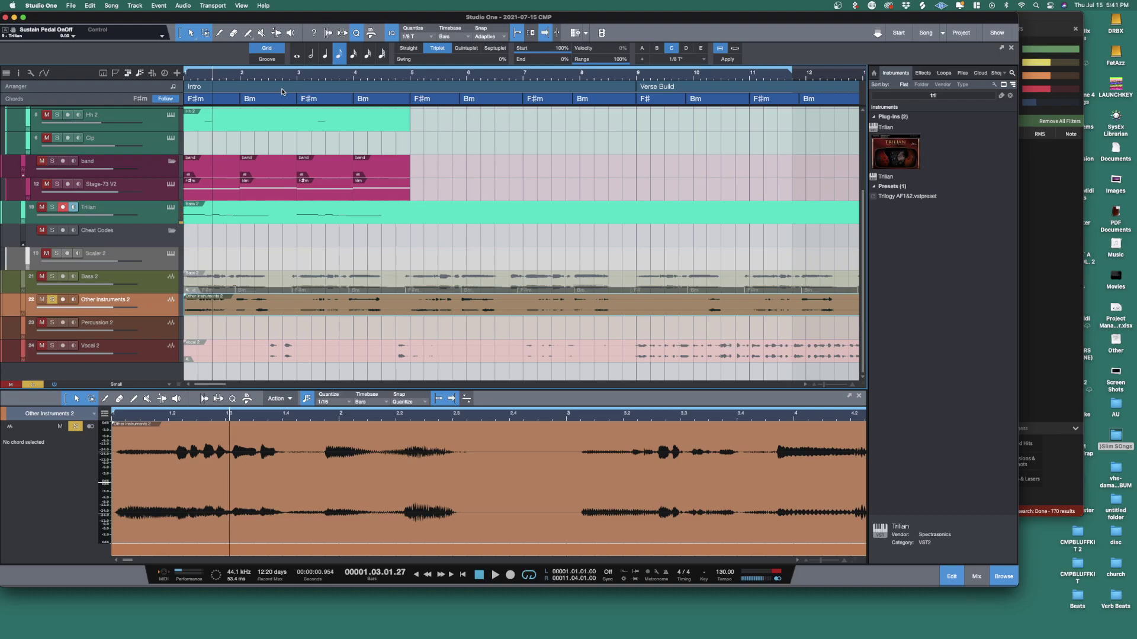
click(57, 184)
click(124, 199)
click(52, 299)
click(56, 184)
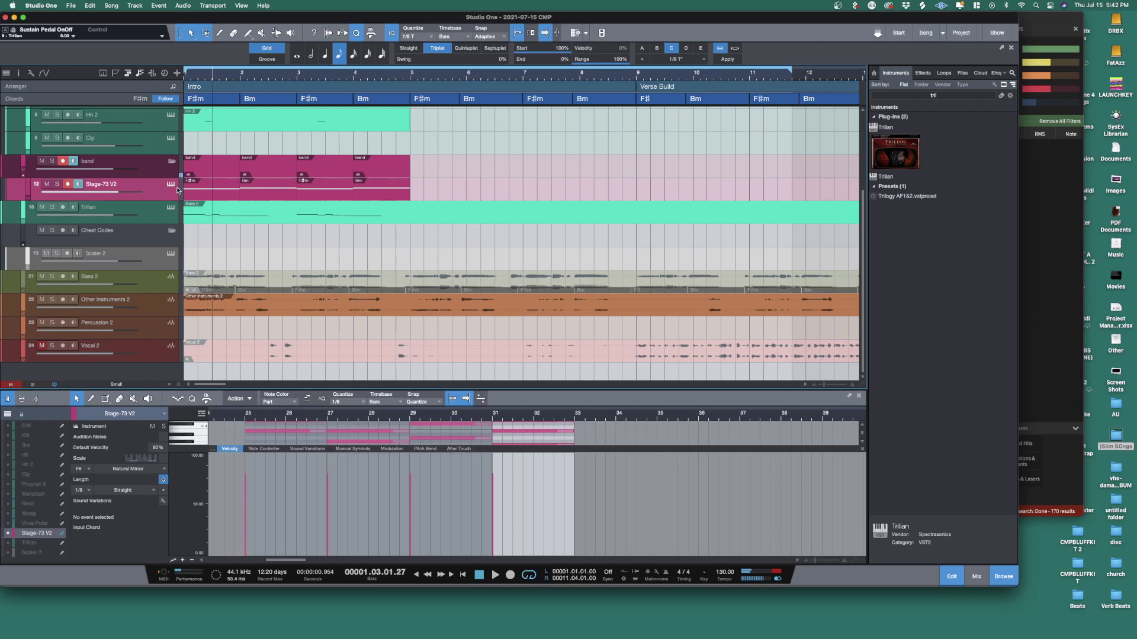
Step: Delete the four chord parts in bars 1 to 4 of the Stage-73 V2 track
drag(436, 190, 208, 200)
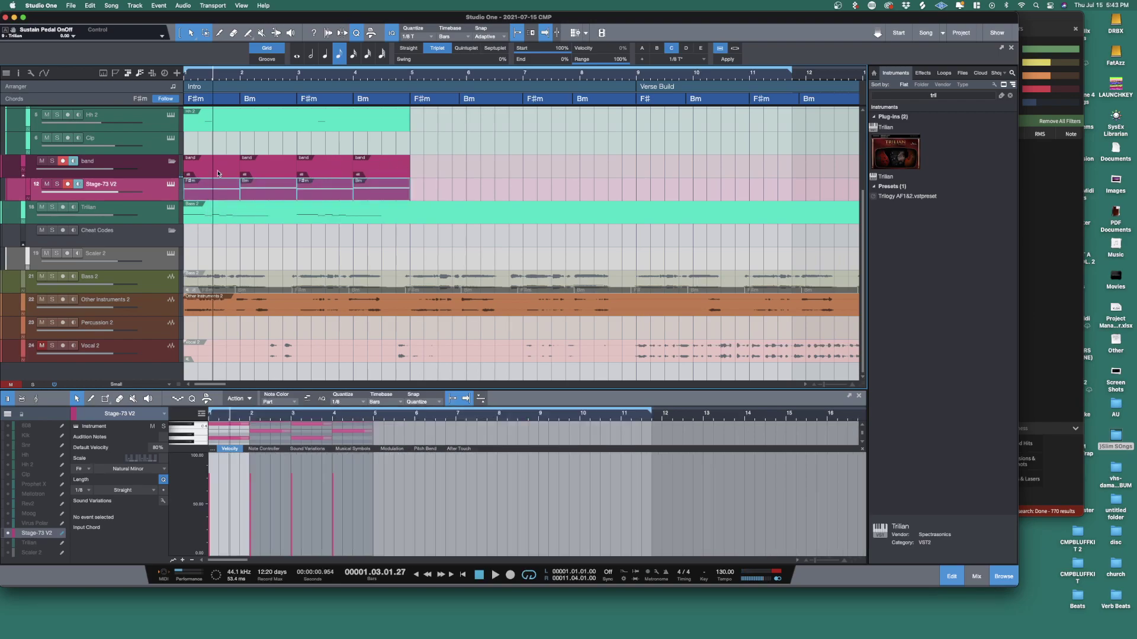
drag(443, 191, 186, 198)
key(Delete)
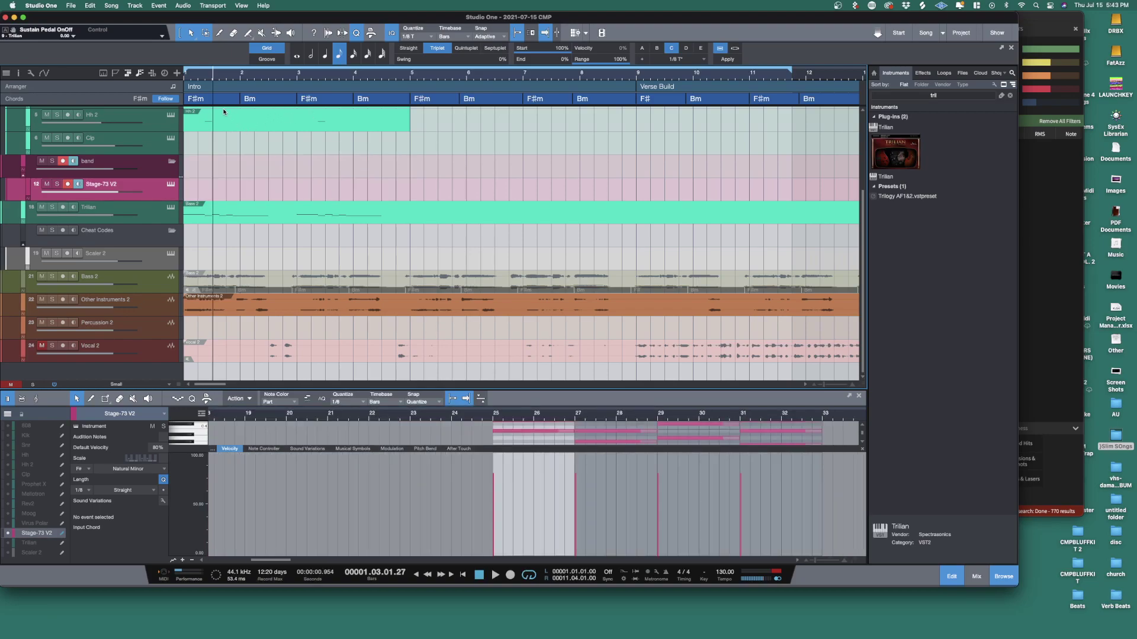
Step: Create parts from the first four Intro chords of the chord track on Stage-73 V2, starting at bar 1
click(245, 98)
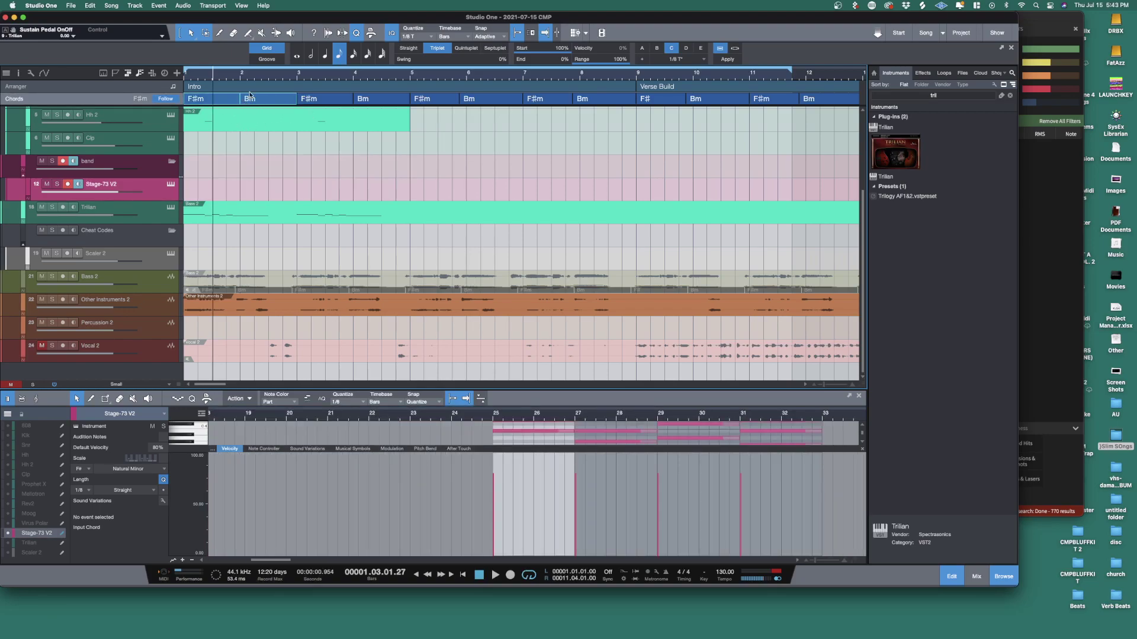
shift+click(339, 98)
shift+click(384, 100)
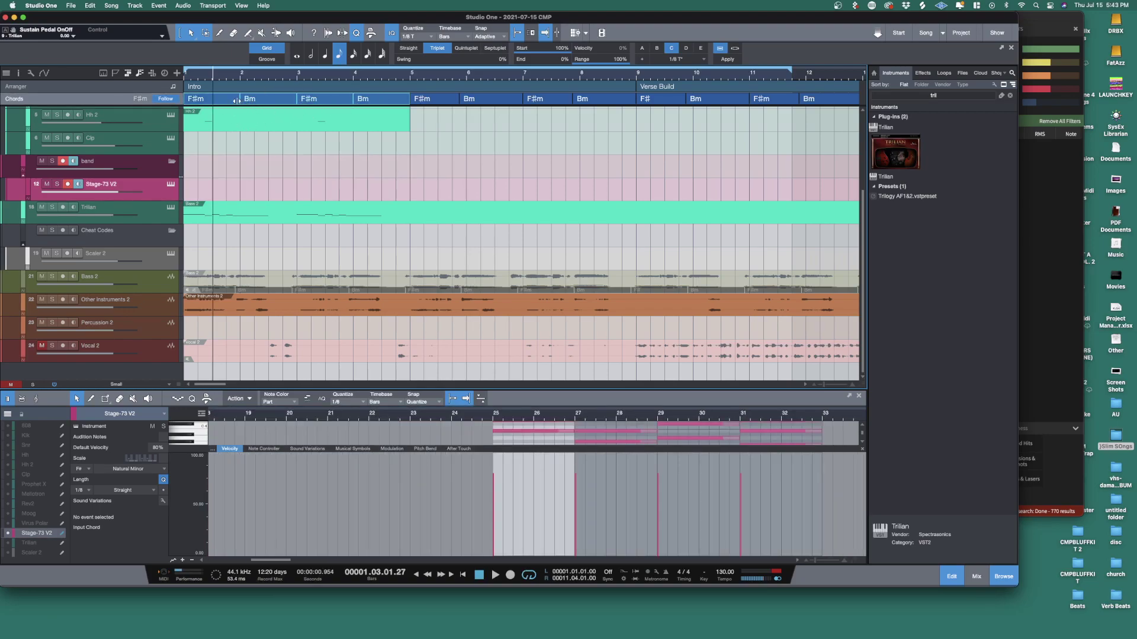
drag(230, 102, 210, 201)
Step: Open the new Stage-73 V2 parts in the note editor and lower the F#4 notes of both Bm chords one octave to F#3
drag(417, 179, 207, 201)
double_click(208, 196)
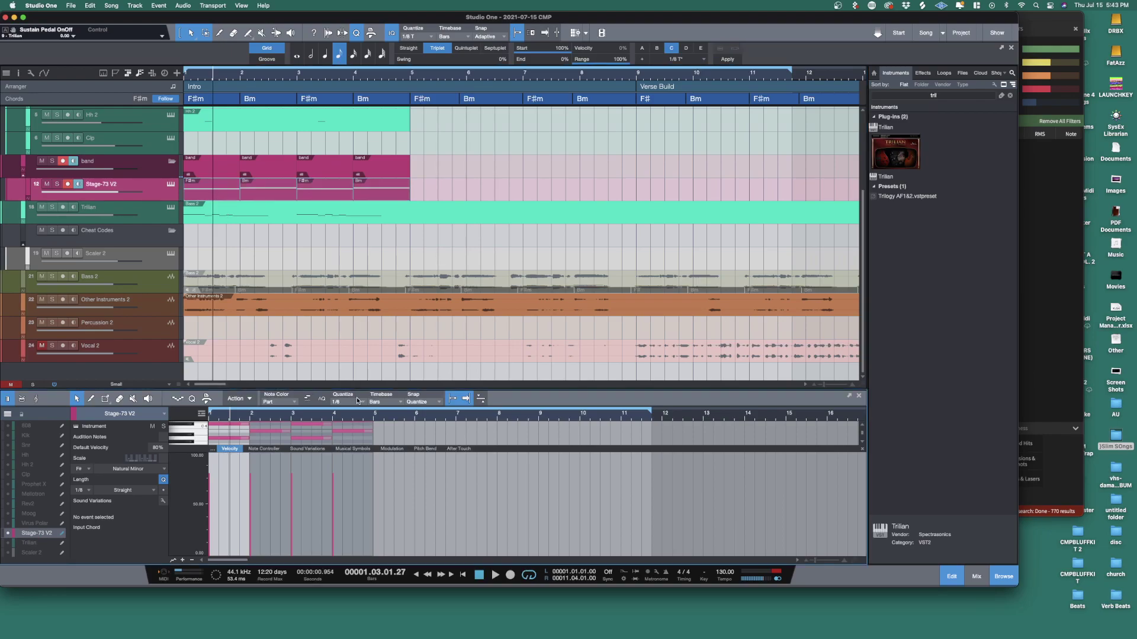
drag(358, 391, 338, 157)
scroll(266, 375, down, 2)
scroll(266, 375, up, 5)
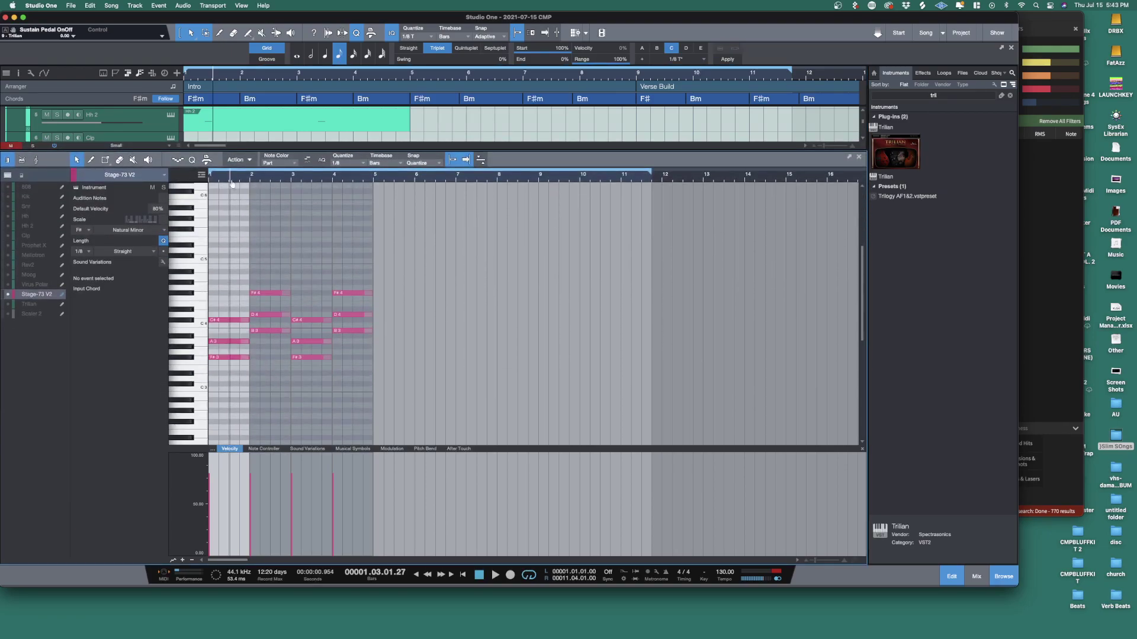
drag(230, 178, 269, 197)
drag(344, 270, 664, 303)
key(shift+Down)
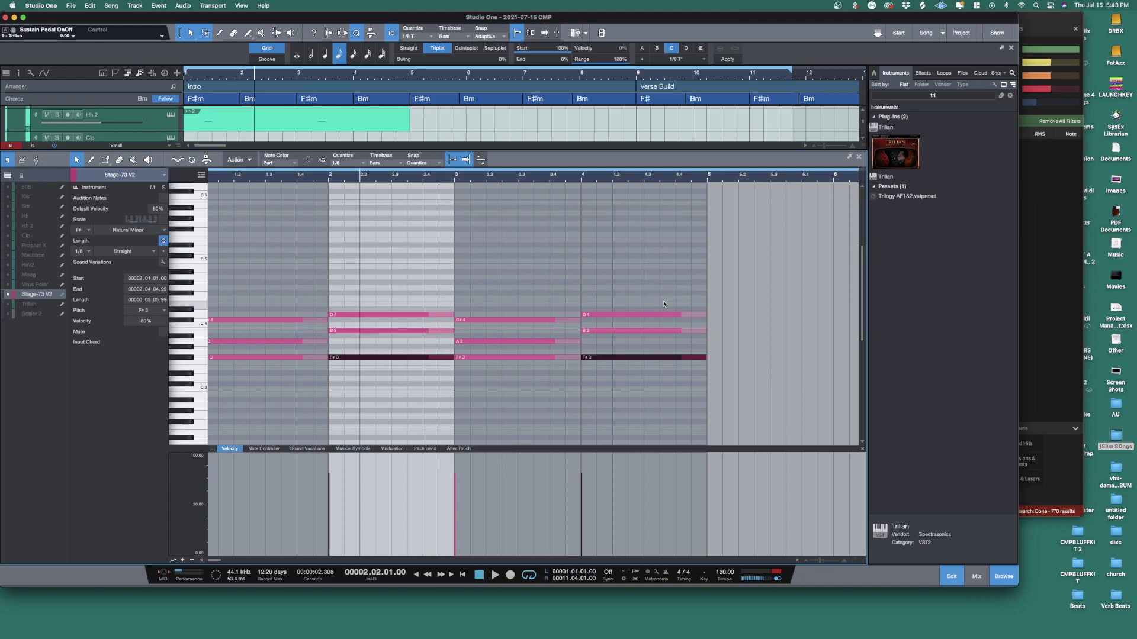
Step: Play back the revised chords and shorten the loop range to end at bar 5
key(space)
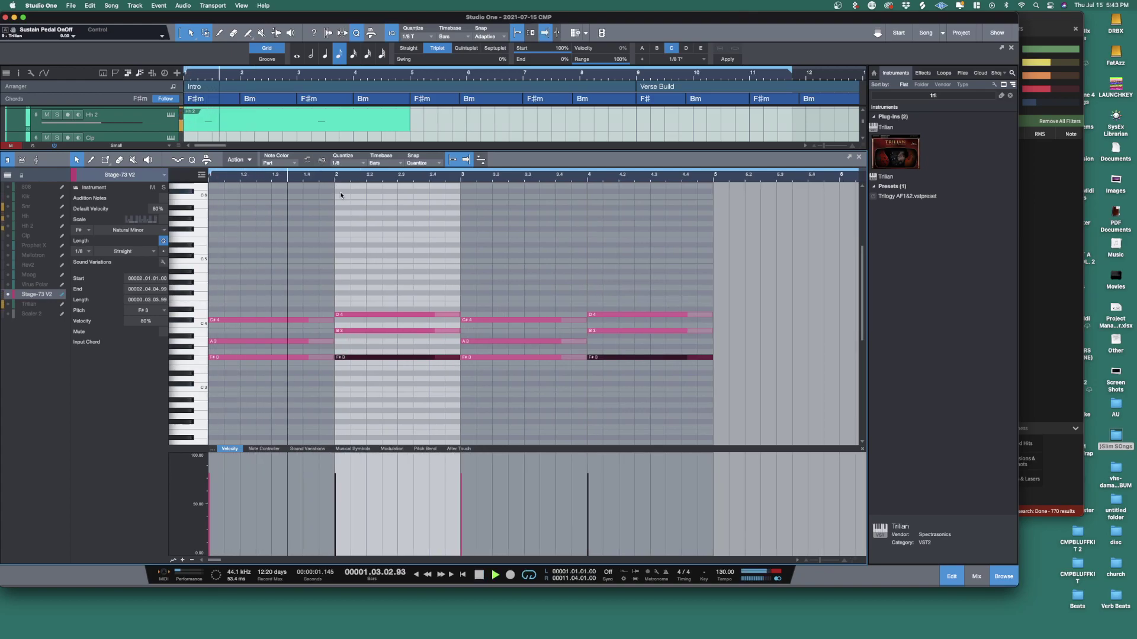
drag(331, 151, 330, 401)
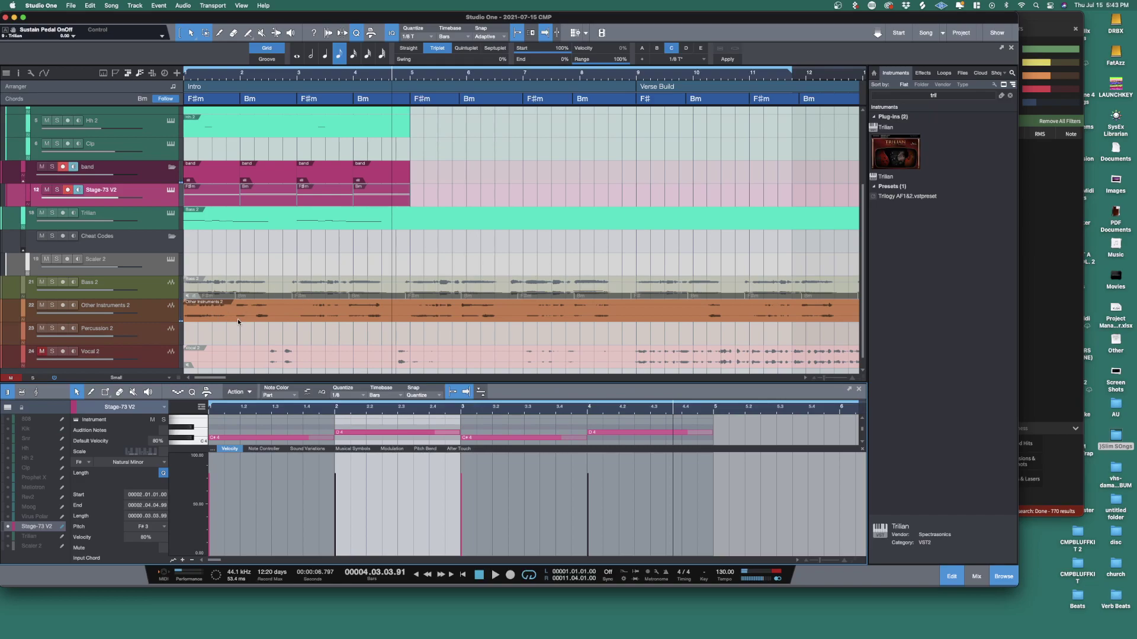
click(362, 320)
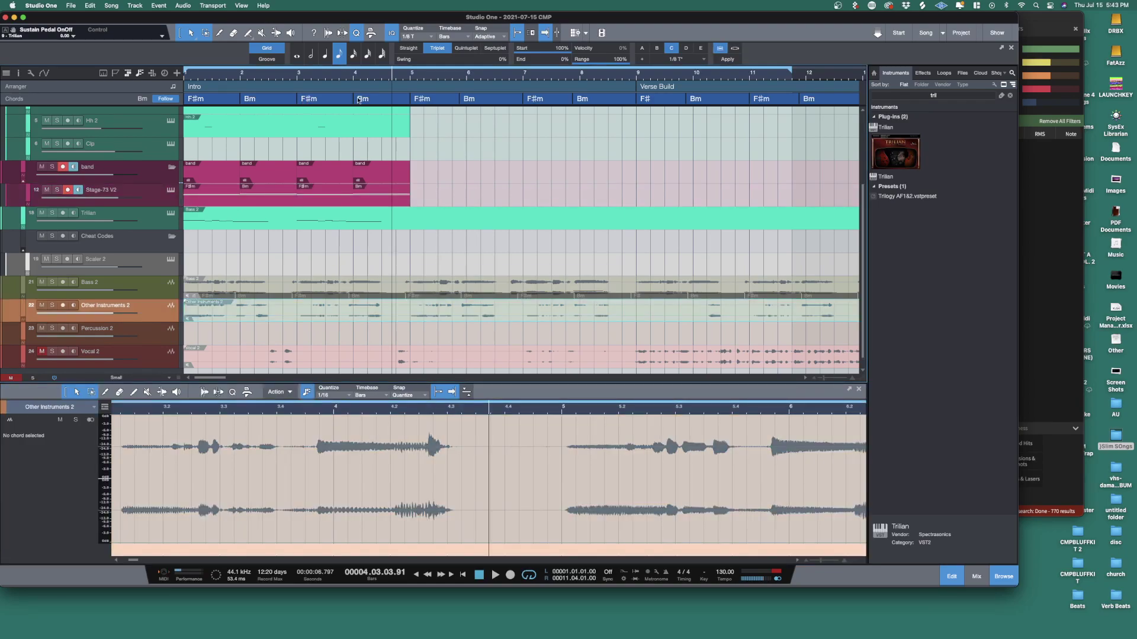
drag(789, 71, 410, 89)
Step: In the first F#m chord of Stage-73 V2, shorten the C#4 and A3 notes to end at 1.4.1
click(208, 183)
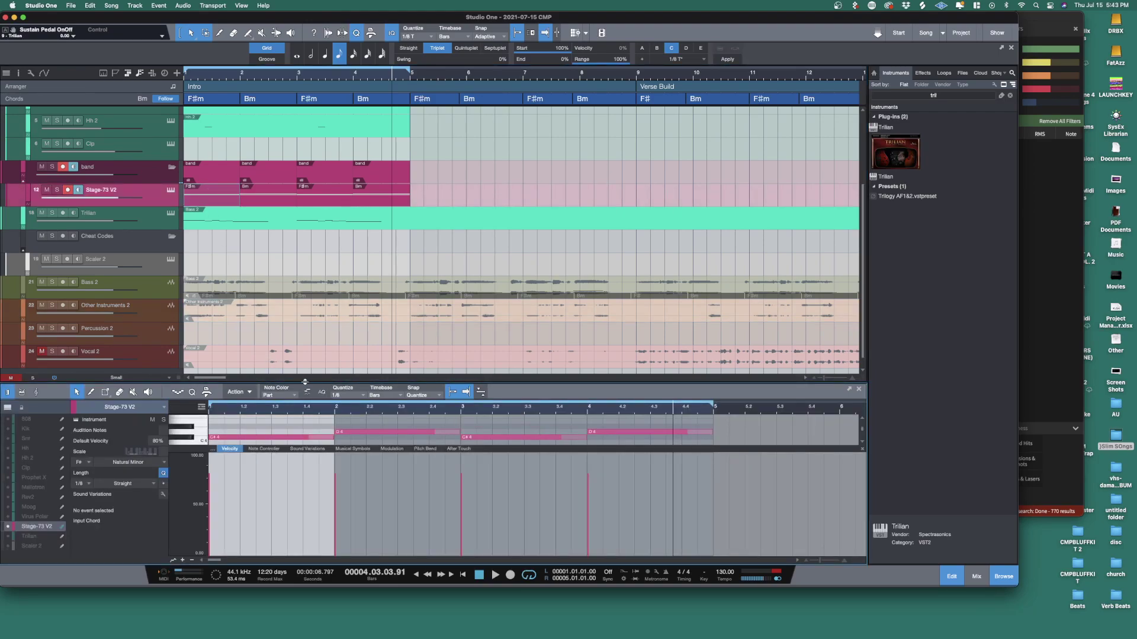
drag(304, 382, 322, 188)
click(388, 298)
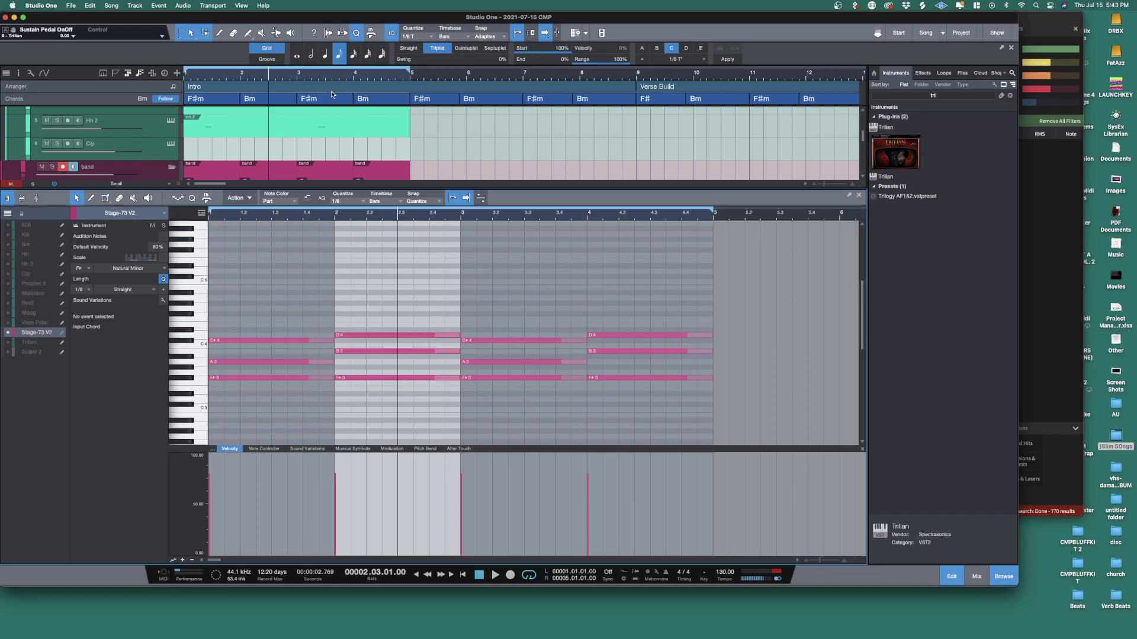
scroll(368, 332, down, 1)
scroll(370, 325, down, 2)
scroll(366, 324, up, 4)
scroll(366, 324, up, 2)
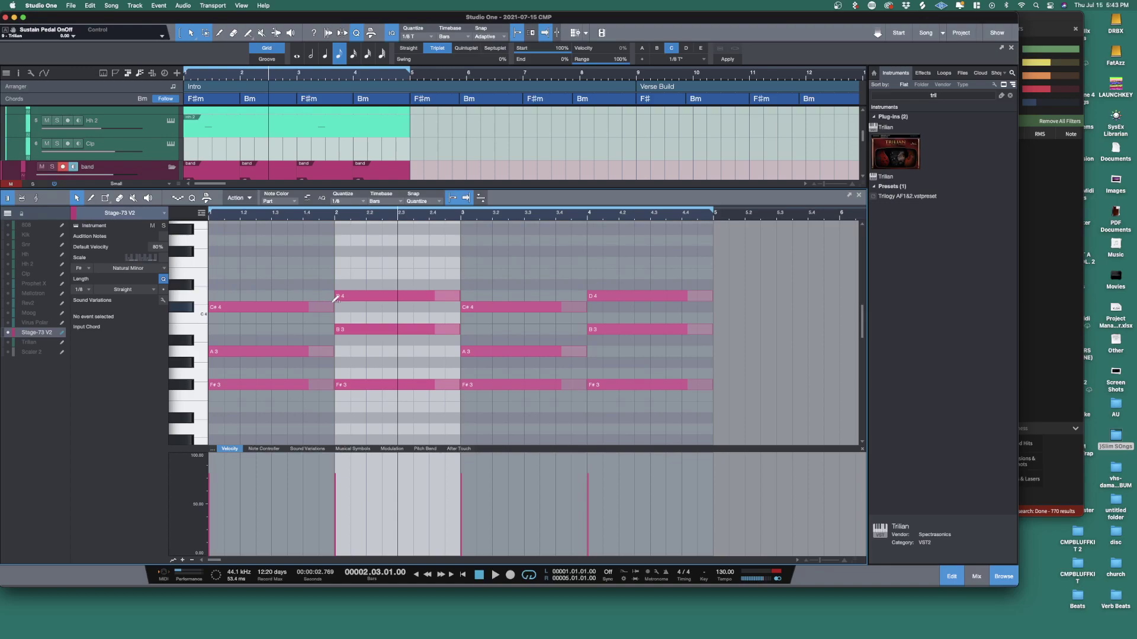
drag(331, 307, 305, 313)
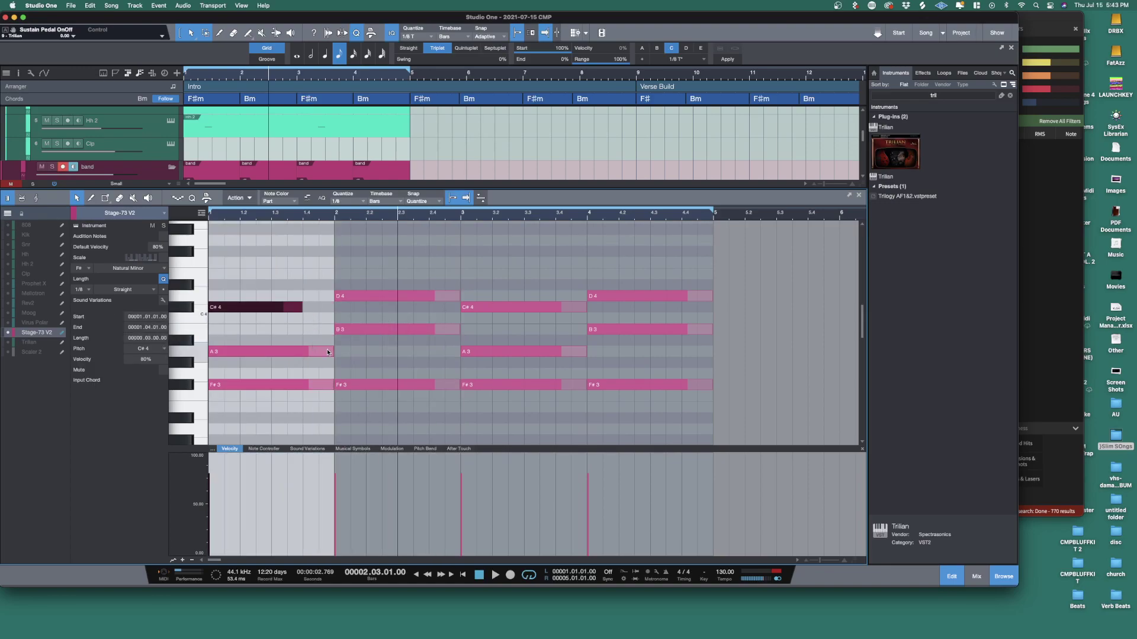
drag(334, 352, 303, 352)
Step: Add a short A3 at 1.4.1 and a short F#3 at 1.4.3, trimming the long F#3 to end where the short one starts
click(308, 352)
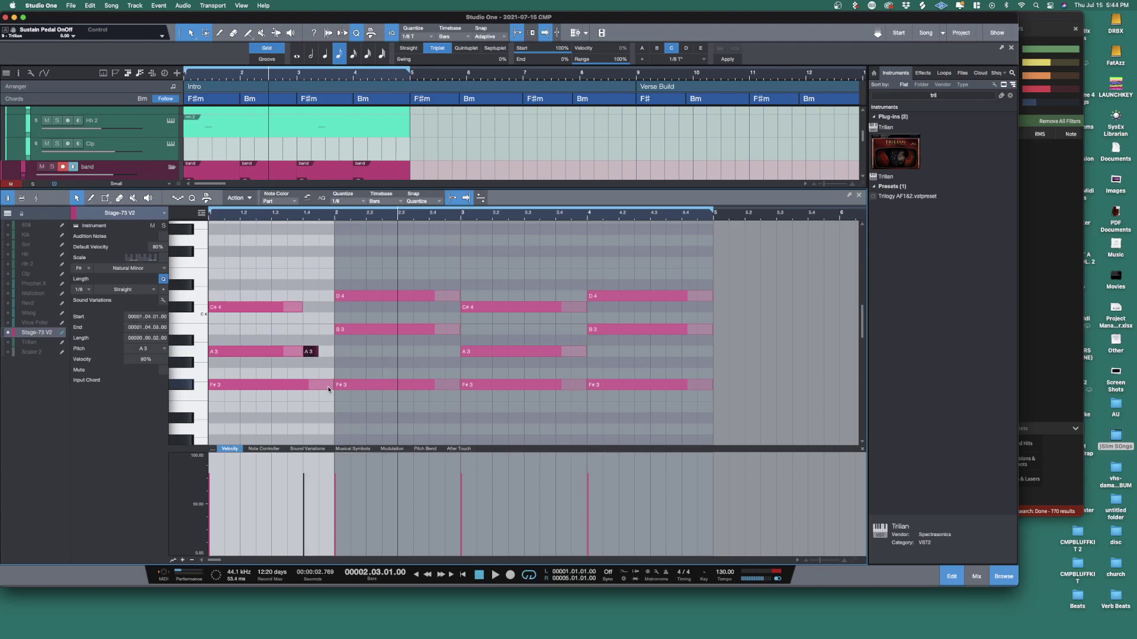
mouse_move(332, 388)
mouse_down()
mouse_move(305, 386)
mouse_move(318, 386)
mouse_up()
click(326, 385)
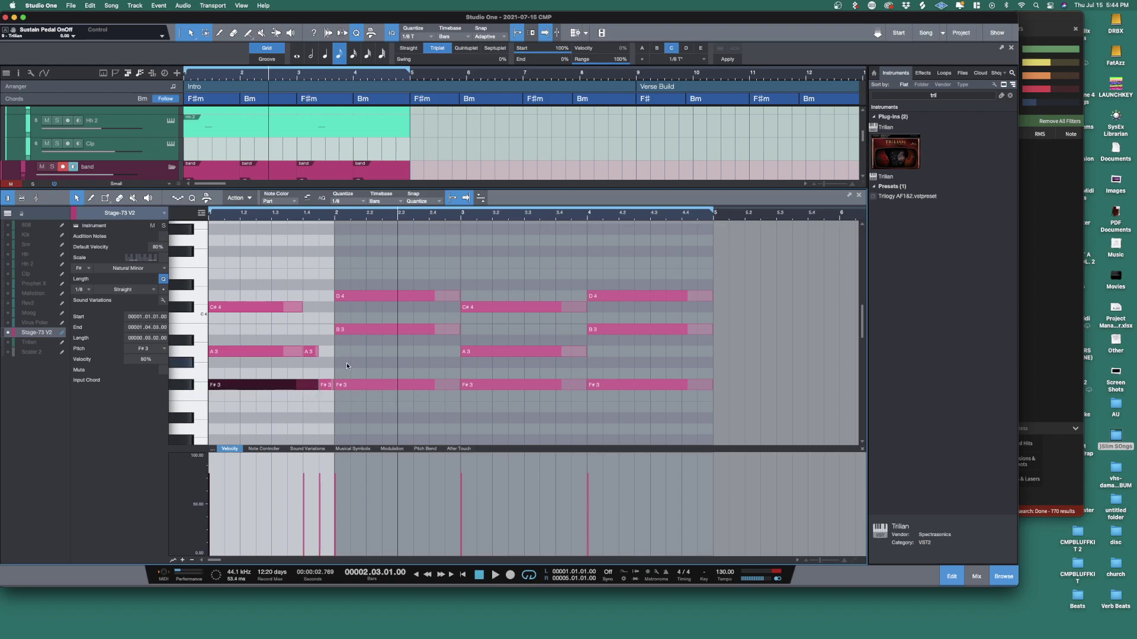
Step: In bar 2, trim the F#3 note to end at 2.3.1 and make the B3 note start at 2.3.1
click(363, 386)
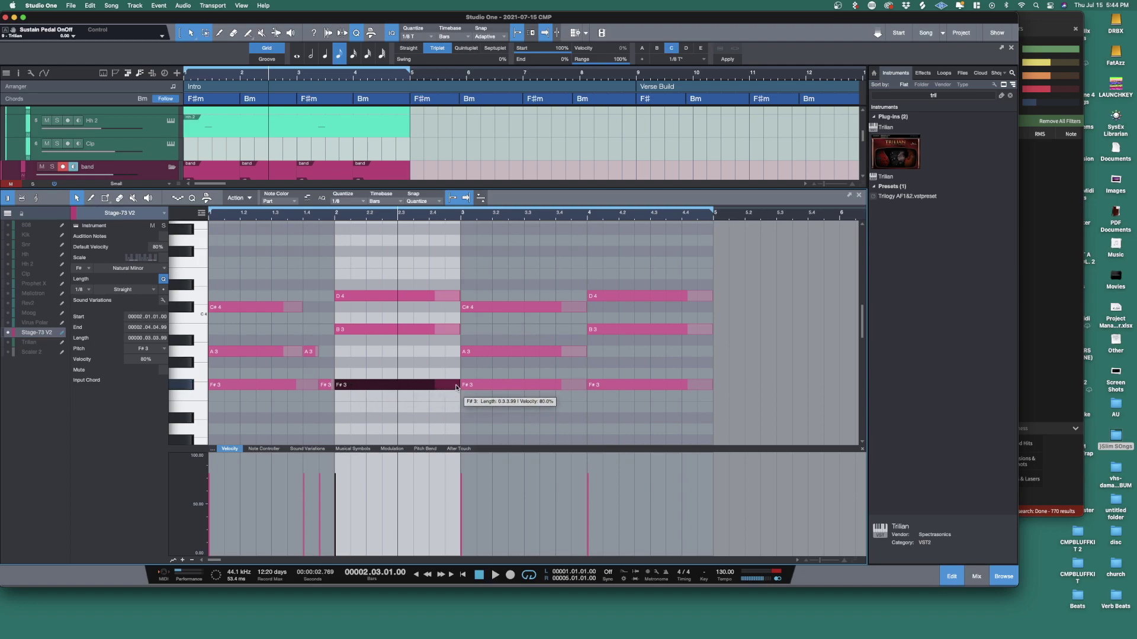
drag(459, 386, 390, 387)
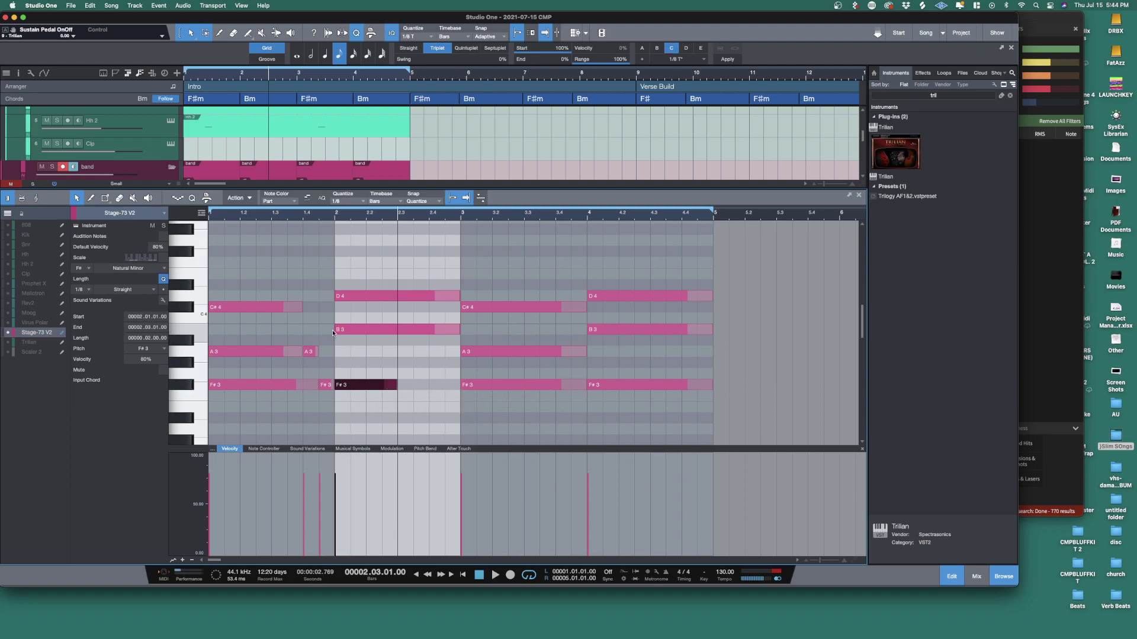
drag(332, 330, 398, 330)
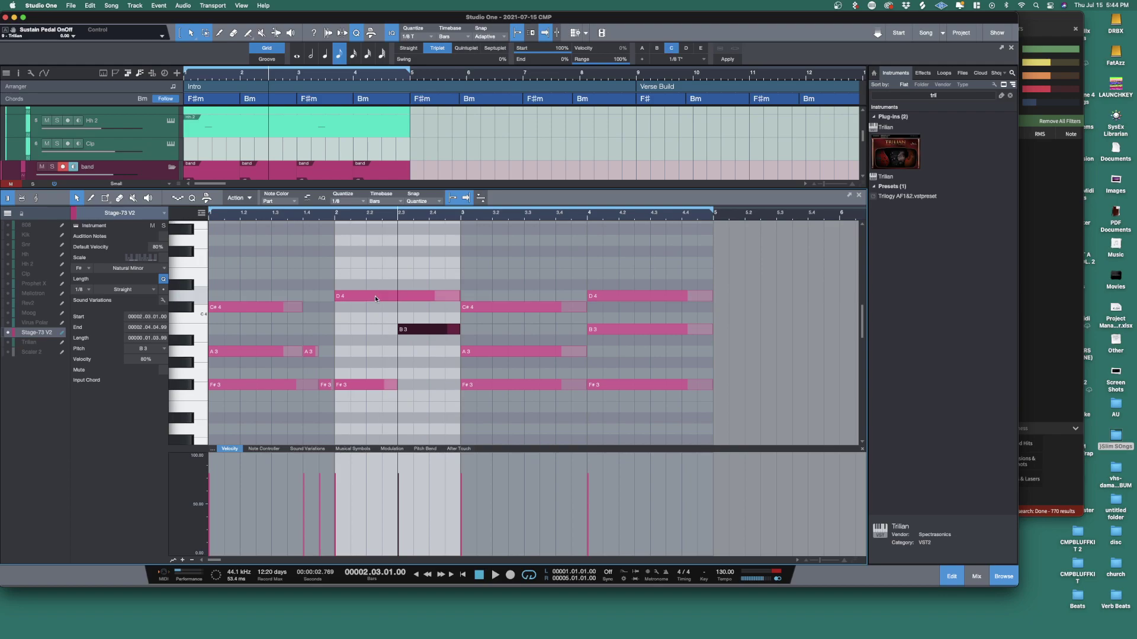
Step: Delete the D4 note in bar 2 and all chord notes in bars 3 and 4
click(375, 298)
key(Delete)
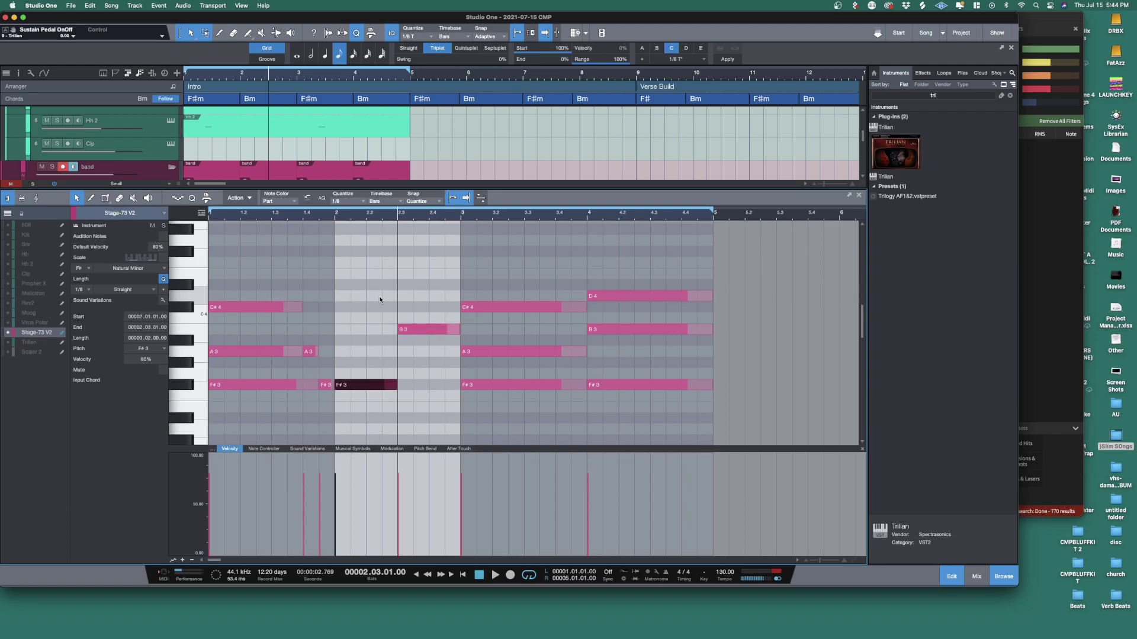
drag(506, 271, 659, 391)
key(Delete)
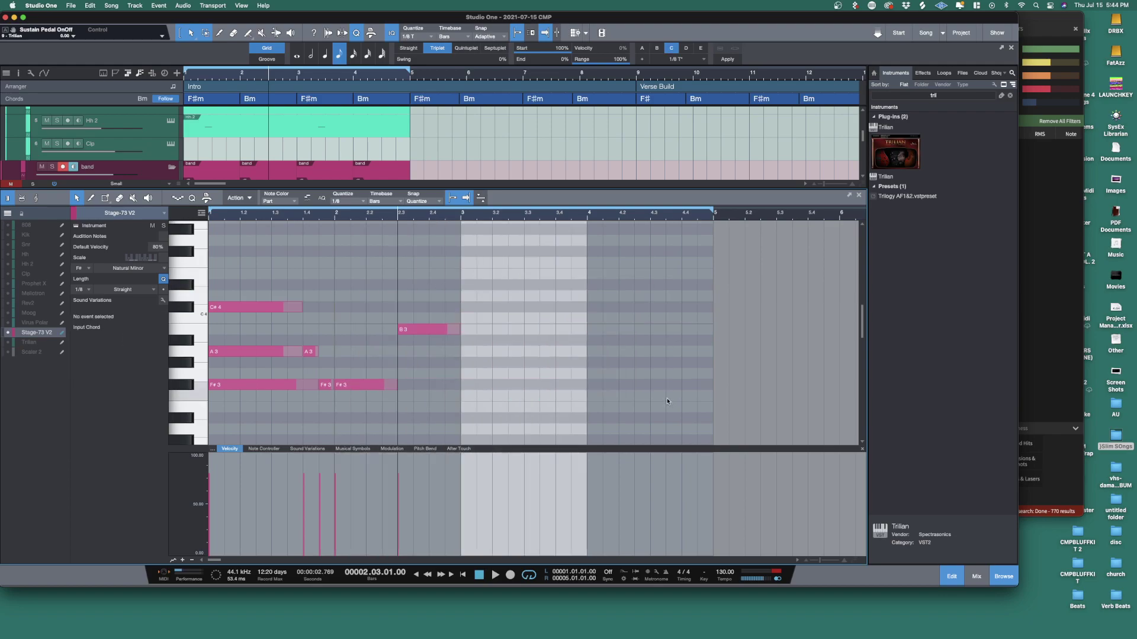
Step: Enlarge the arrangement area above the note editor and mute the Trilian bass track
key(space)
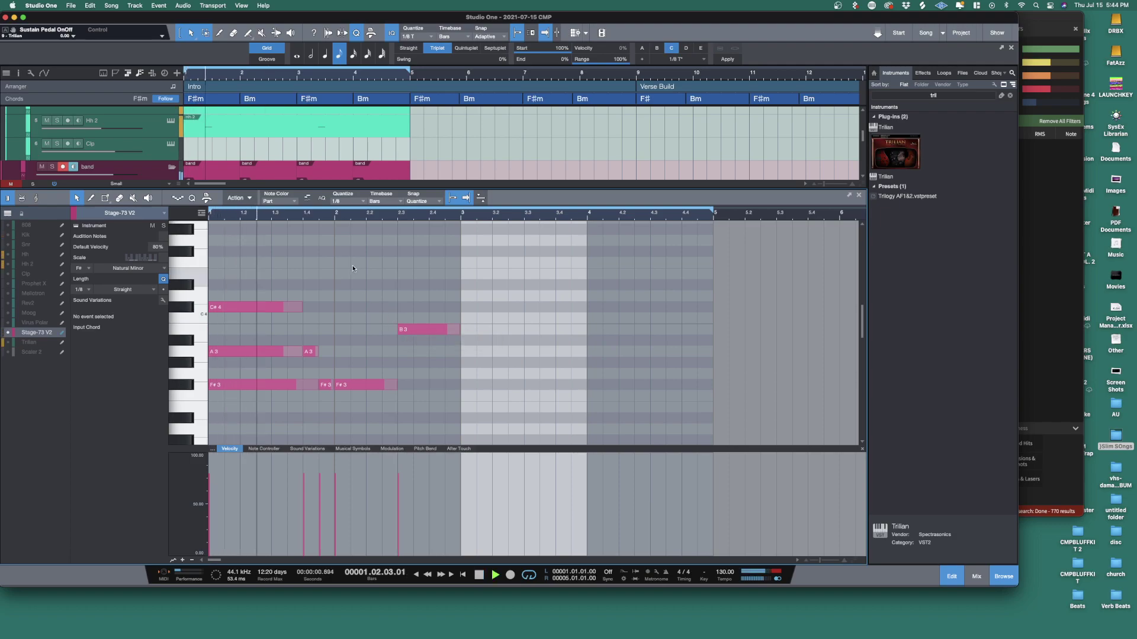
drag(329, 190, 279, 293)
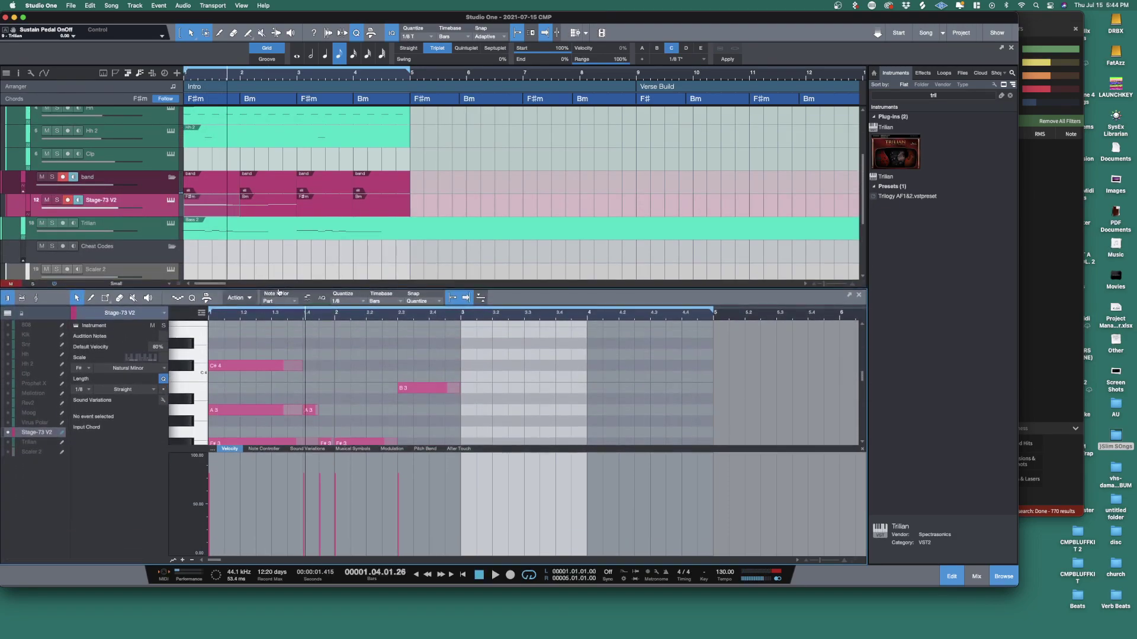
click(42, 223)
Step: Audition the reshaped Stage-73 V2 notes in bars 1 and 2 from the start of the Intro
key(space)
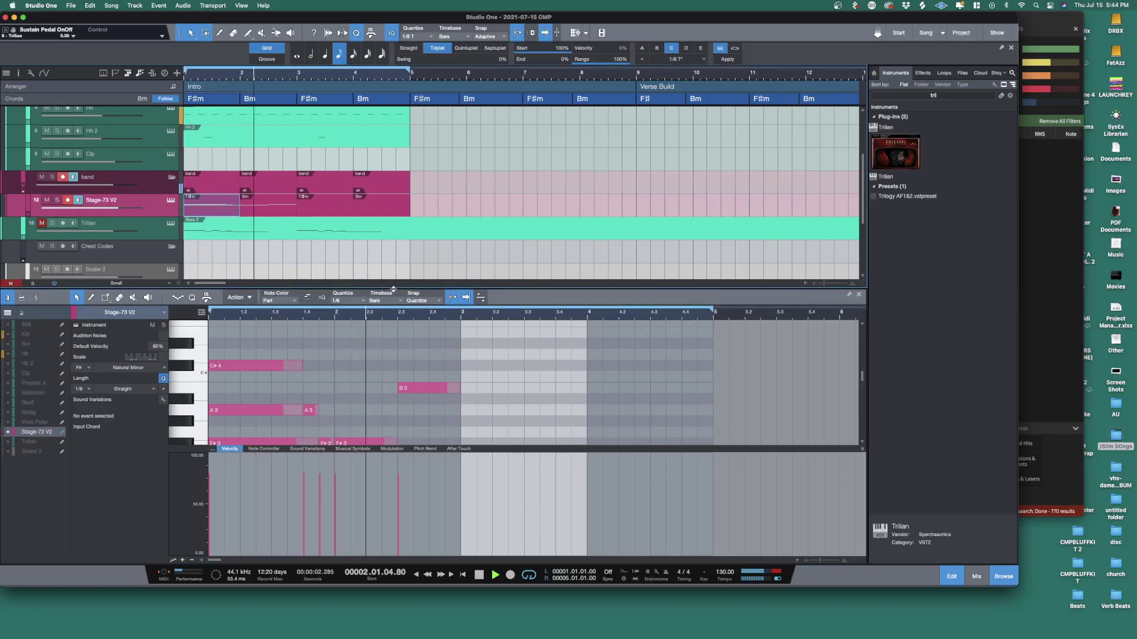
key(space)
key(space)
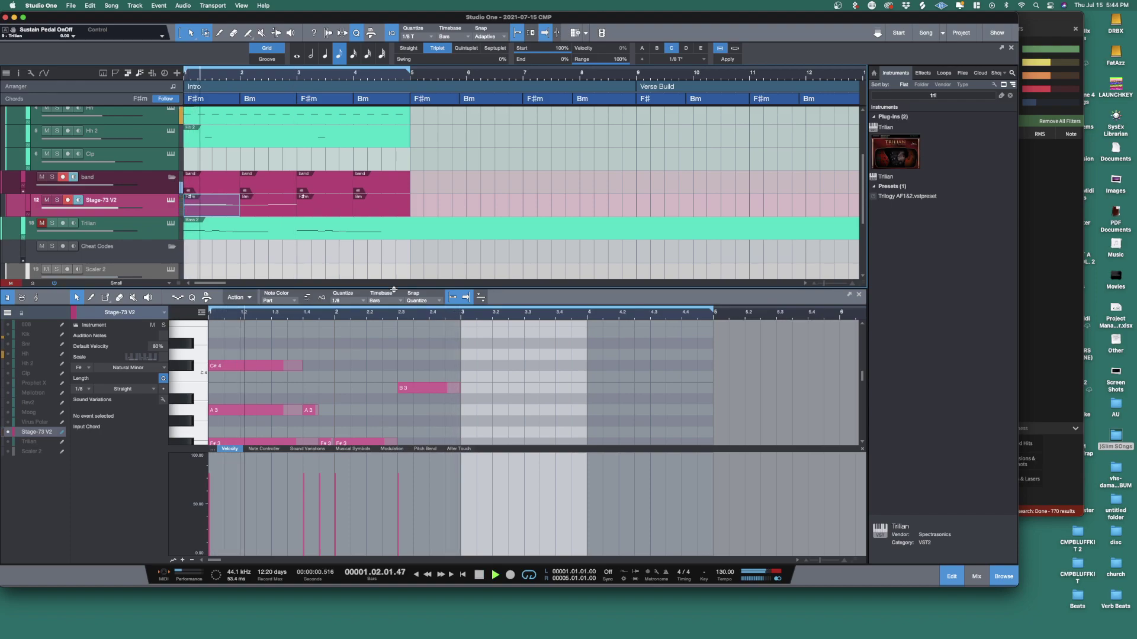
drag(321, 316, 422, 317)
key(space)
key(space)
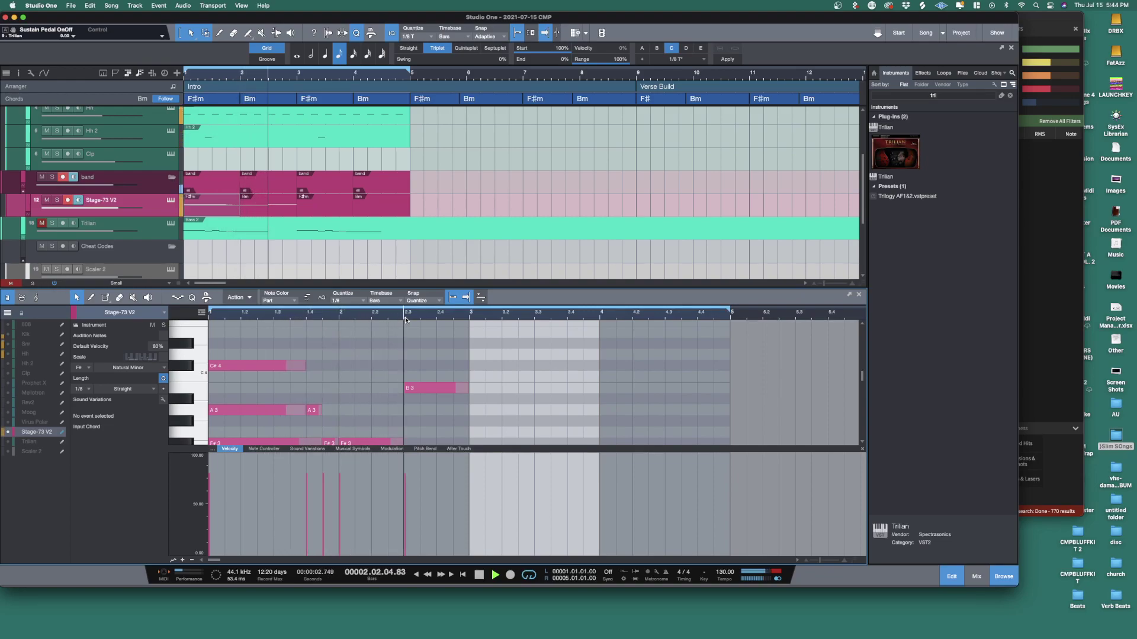
key(space)
key(space)
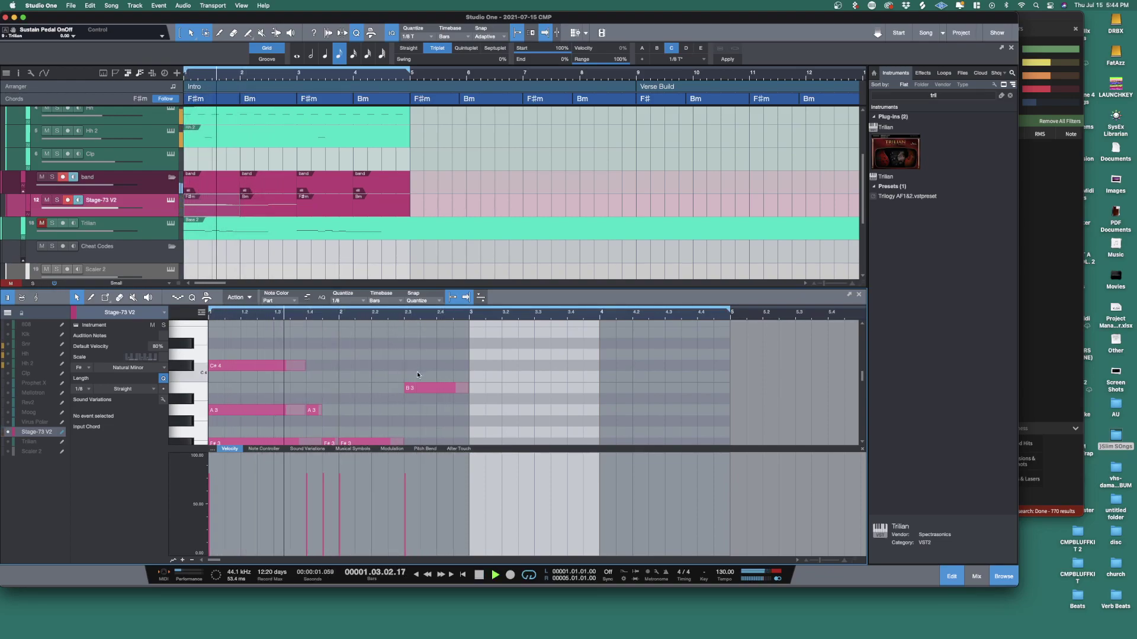
scroll(416, 373, down, 3)
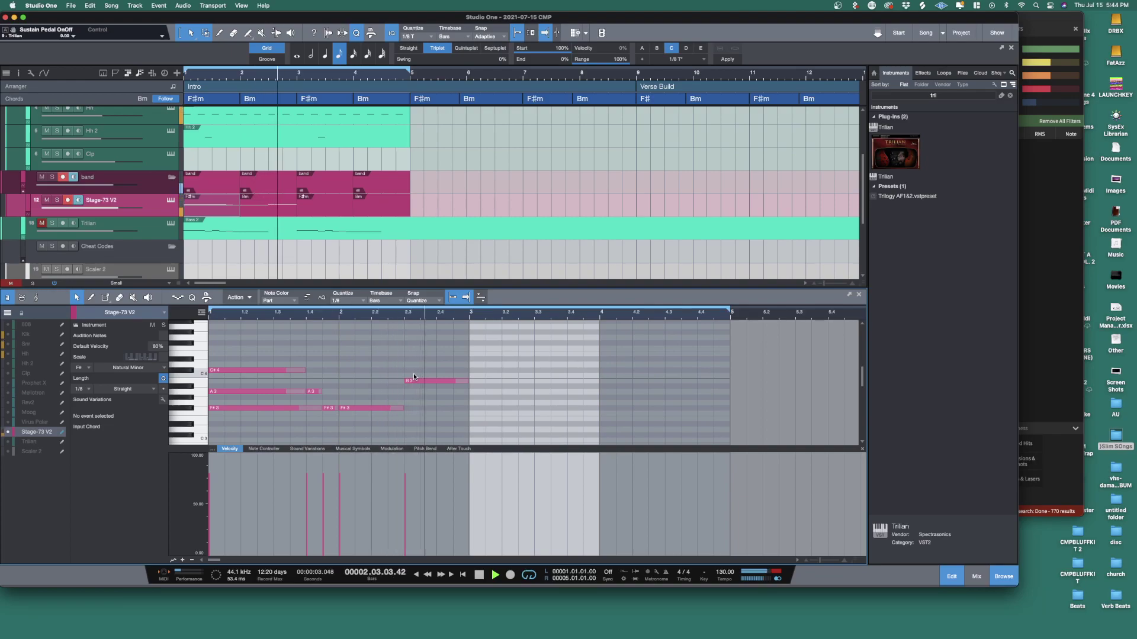
key(space)
key(space)
key(comma)
key(space)
Step: Strum the first F#m chord upward so F#3, A3 and C#4 start slightly one after another, and audition it
drag(231, 358, 245, 425)
key(alt+Up)
key(alt+Up)
key(alt+Up)
key(alt+Up)
key(space)
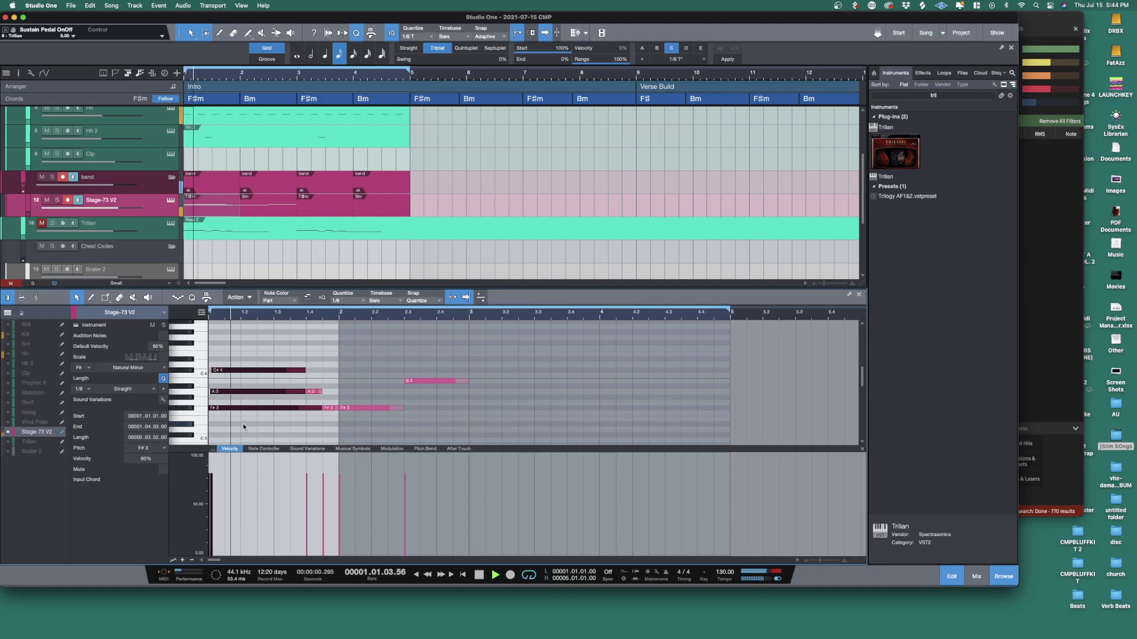
key(space)
Step: Taper the strummed chord's velocities, lowering A3 slightly and C#4 to about 60%
key(e)
key(e)
click(232, 488)
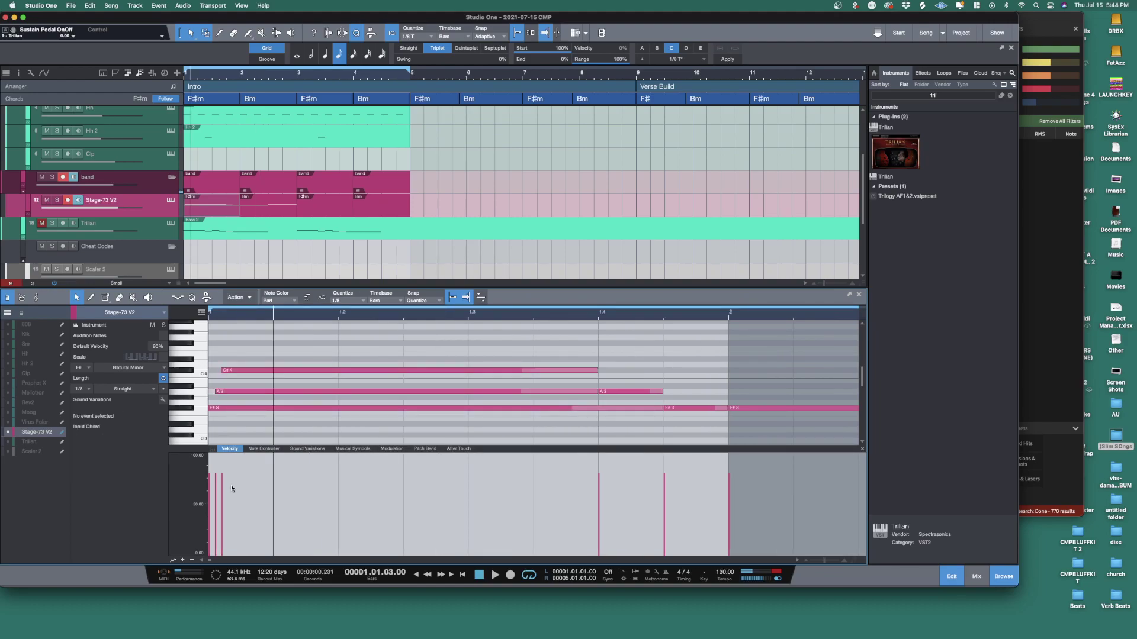
drag(222, 487, 217, 491)
Step: Lower the velocities of the short F#3 to about 50% and of the short A3 and bar 2's B3 to about 60%
drag(665, 498, 663, 526)
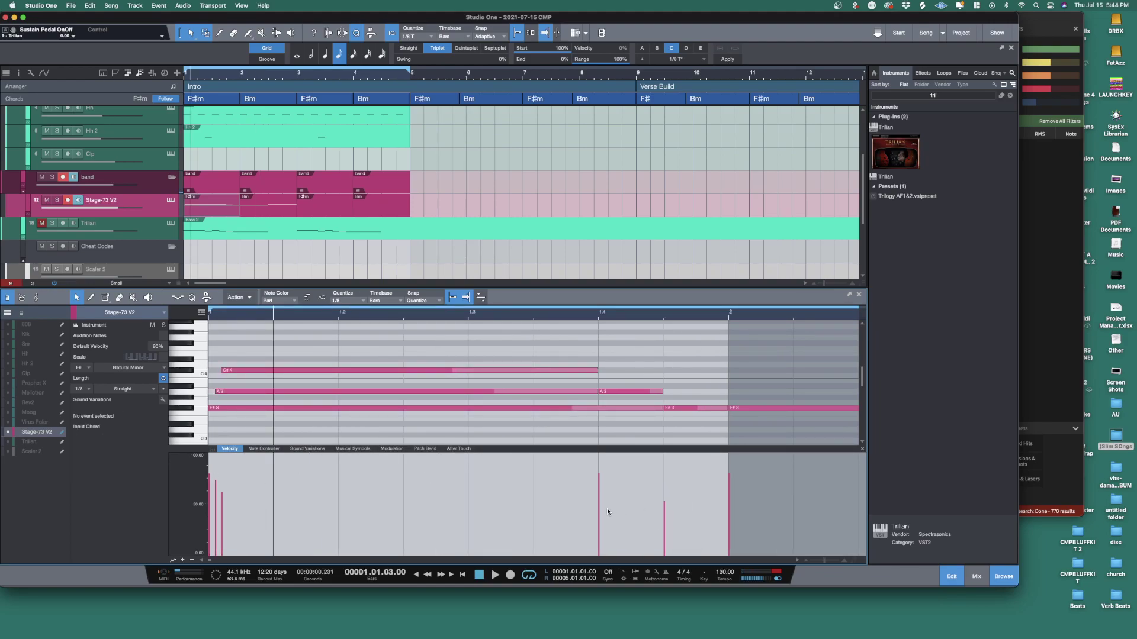
drag(600, 512, 599, 532)
scroll(745, 484, right, 5)
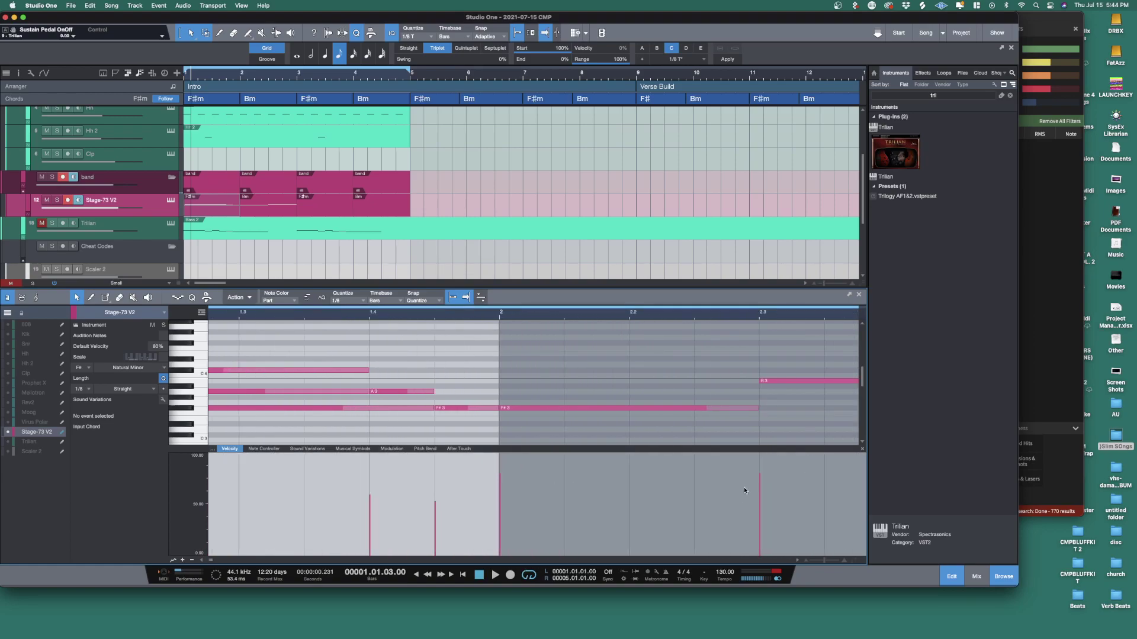
scroll(710, 498, left, 5)
key(space)
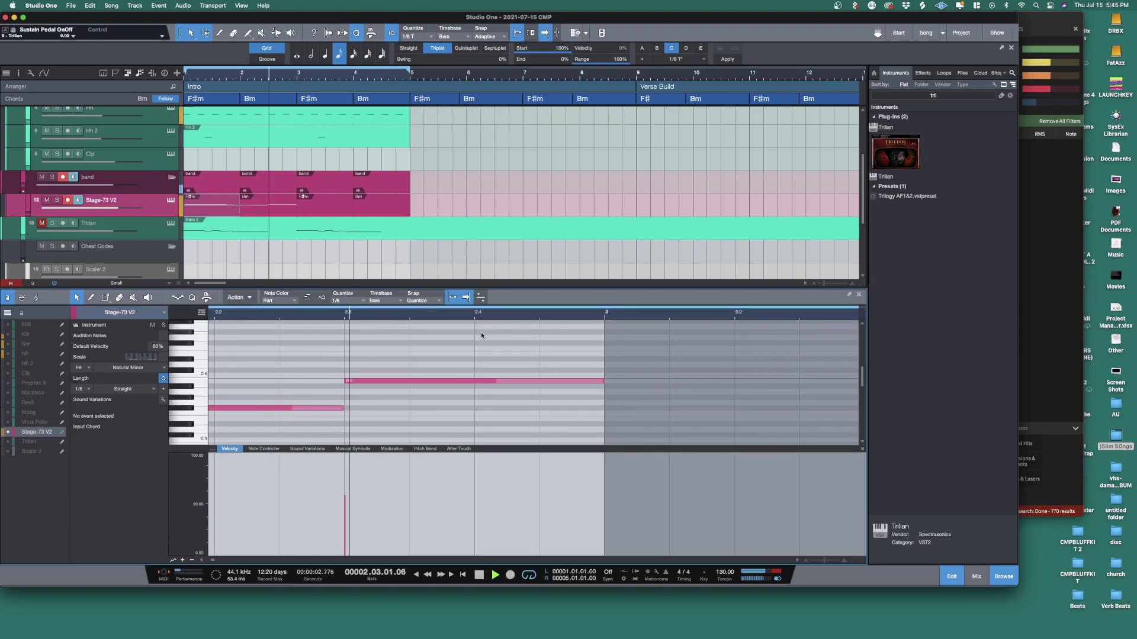
key(space)
Step: Replace the bar 3 and 4 events on Stage-73 V2 with a duplicate of the bar 1 and 2 events
drag(430, 204, 198, 208)
key(Delete)
key(d)
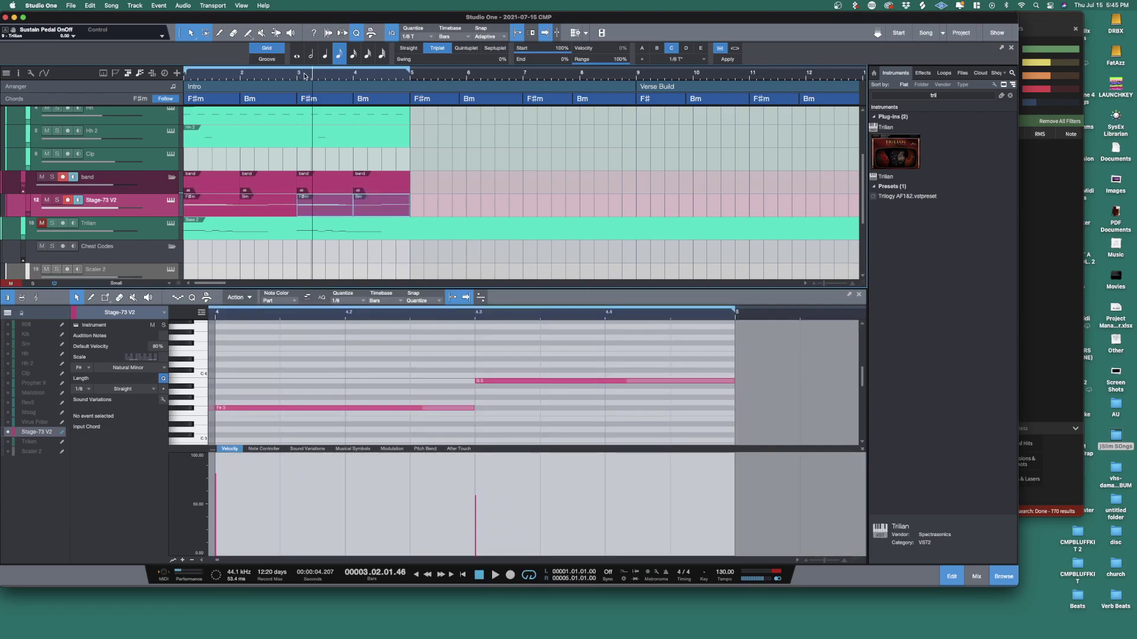
Step: Merge the four one-bar Intro events on Stage-73 V2 into a single four-bar event
key(w)
drag(323, 213, 190, 214)
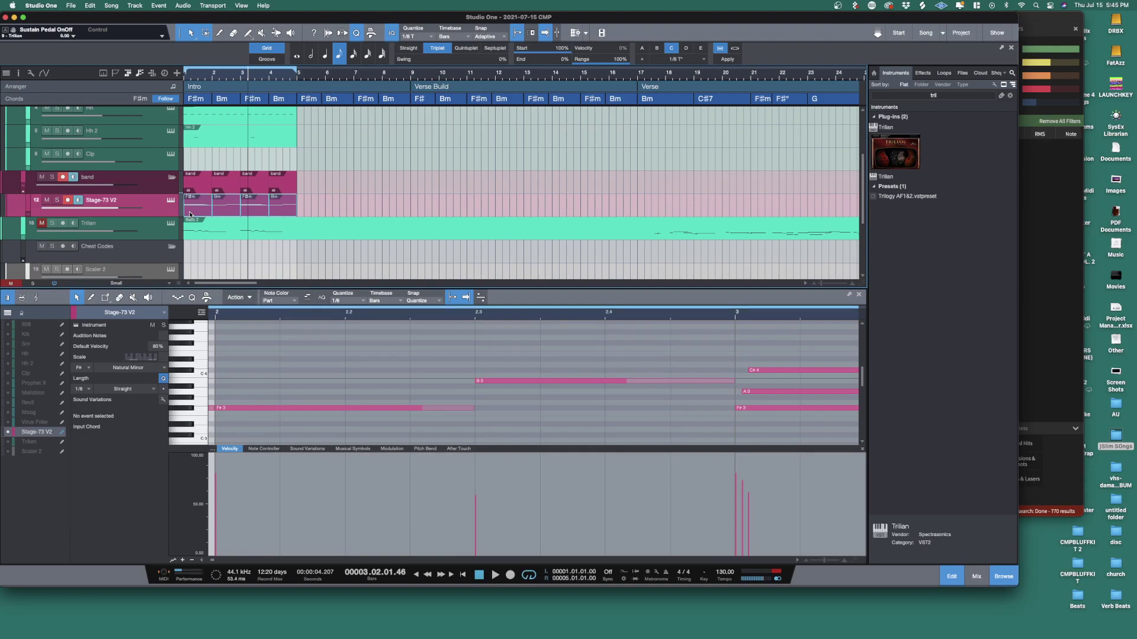
key(g)
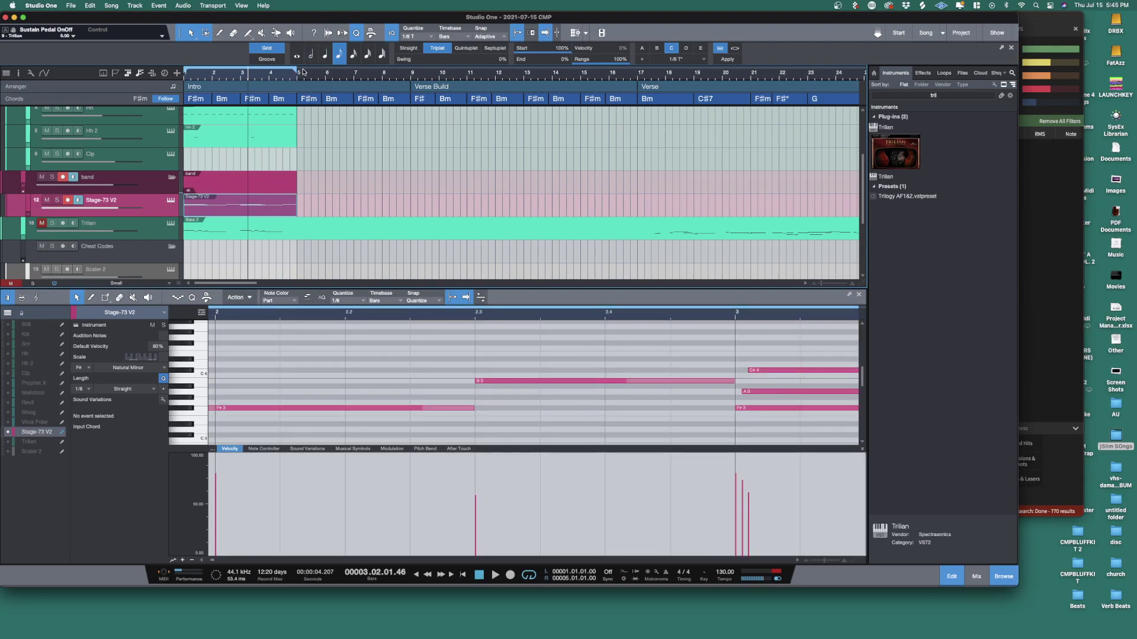
Step: Duplicate the merged Stage-73 V2 event five times, filling the track up to the Pre section at bar 25
key(w)
key(w)
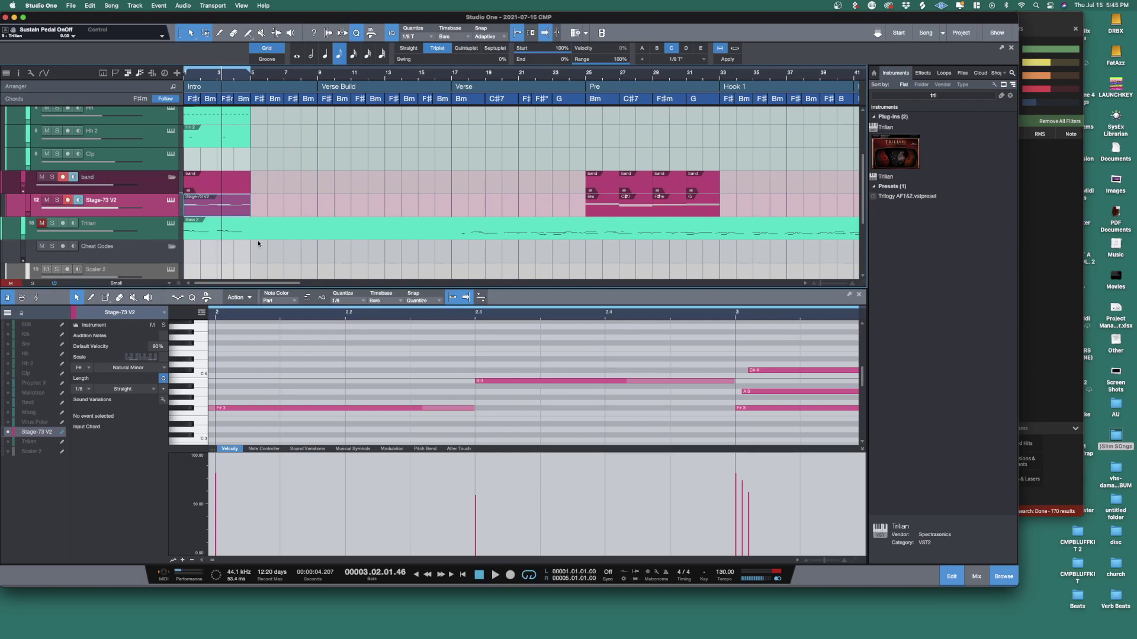
key(d)
key(d)
key(d)
key(d)
key(d)
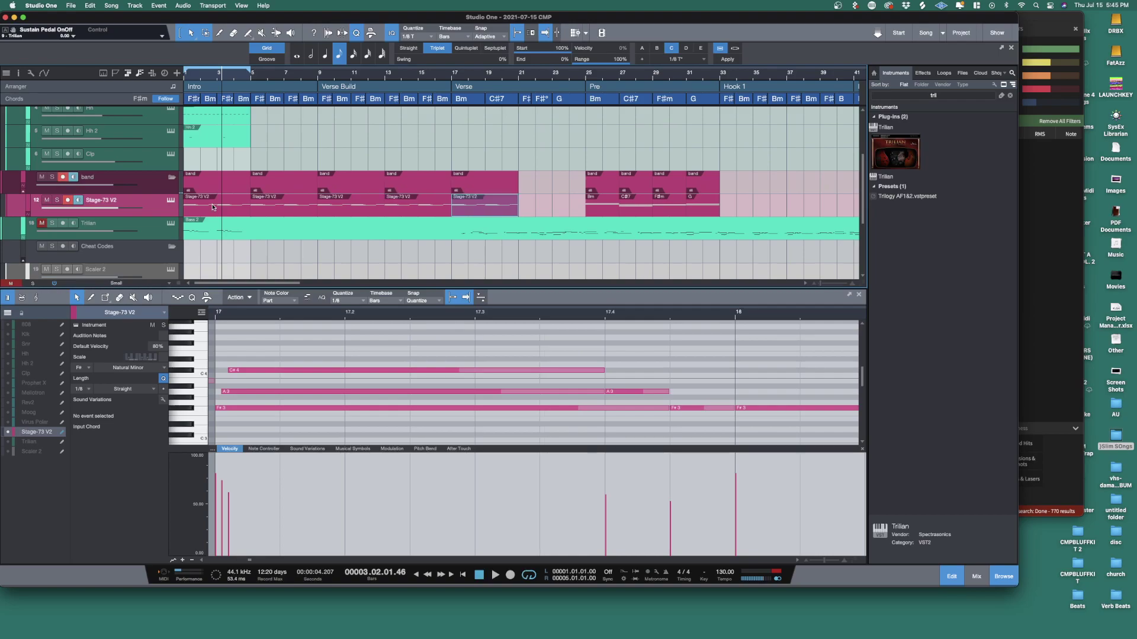
click(610, 211)
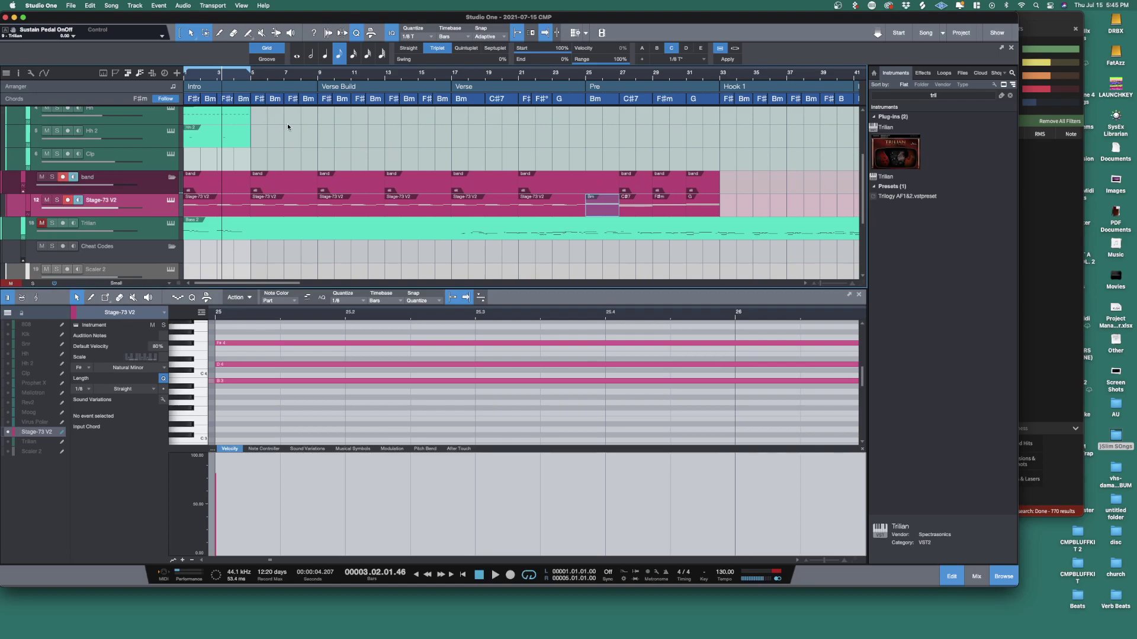
Step: Duplicate the Intro's Kik, Snr, Hh and Hh 2 drum events three times, filling up to the Verse at bar 17
key(shift+w)
drag(288, 168, 176, 123)
key(d)
key(d)
key(d)
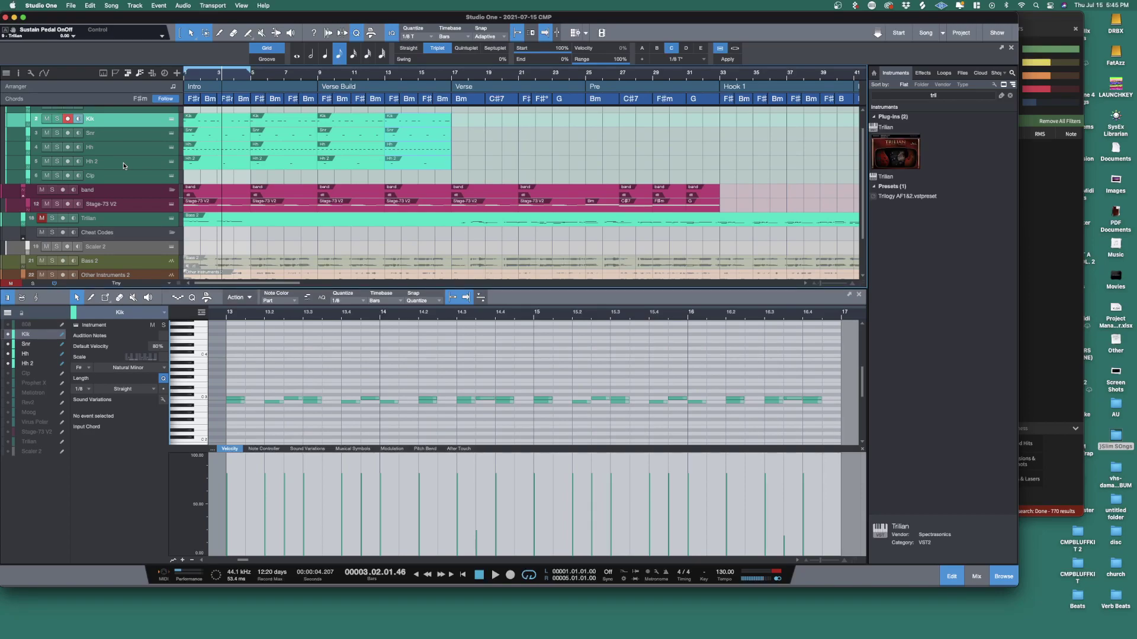
Step: Examine the samples loaded in SampleOne XT for the Kik, Snr, Hh and Hh 2 tracks
click(172, 119)
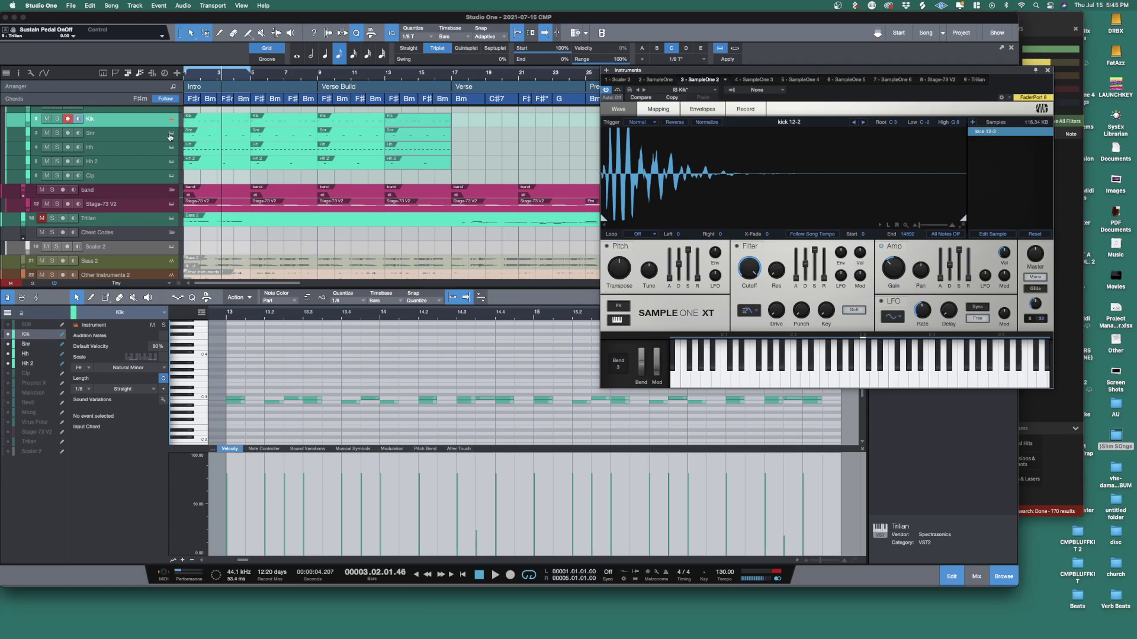
click(170, 135)
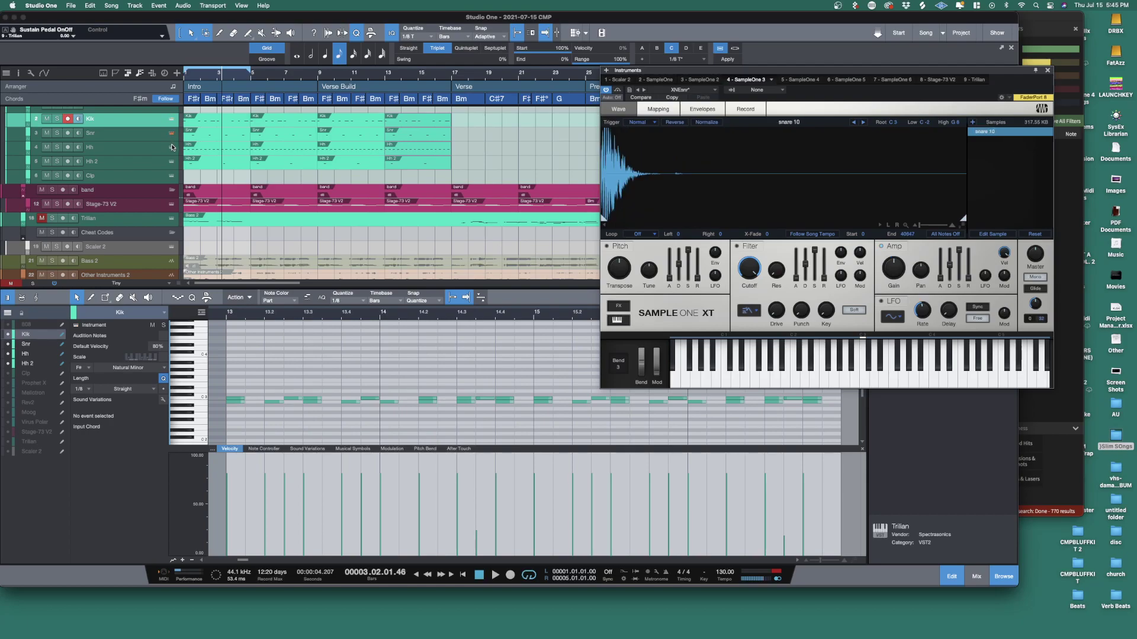
click(171, 148)
click(171, 161)
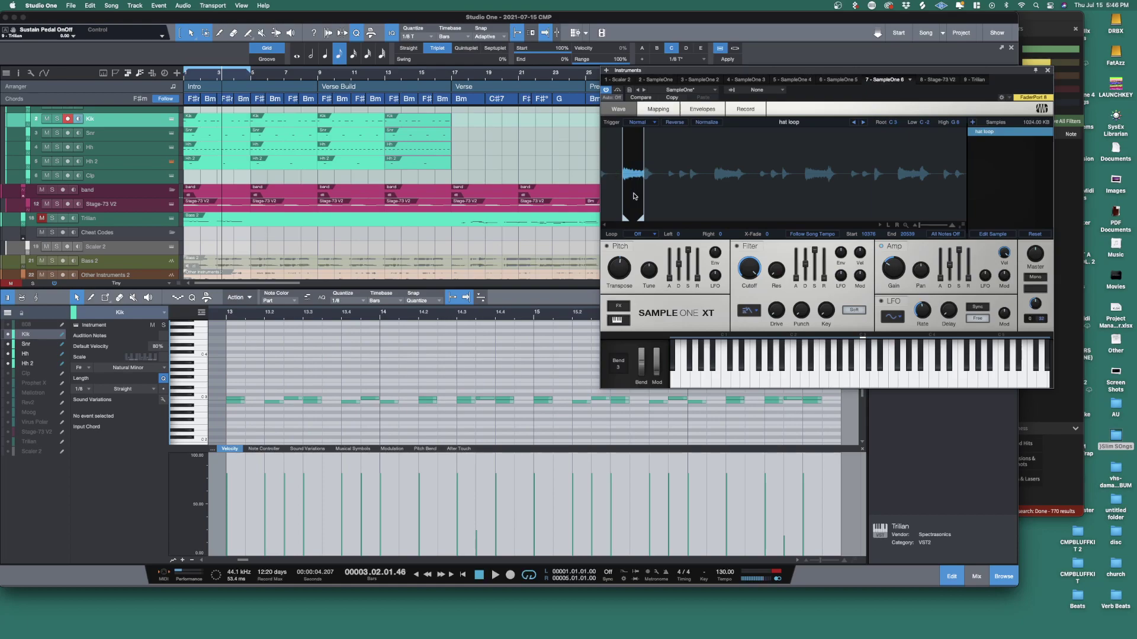
click(247, 163)
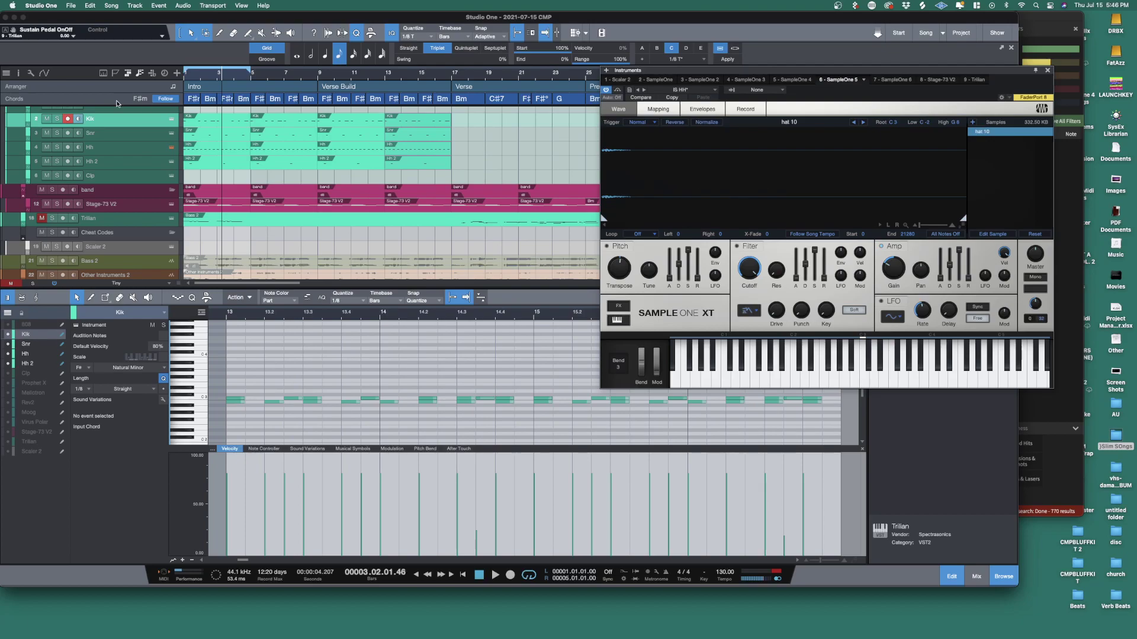
click(171, 133)
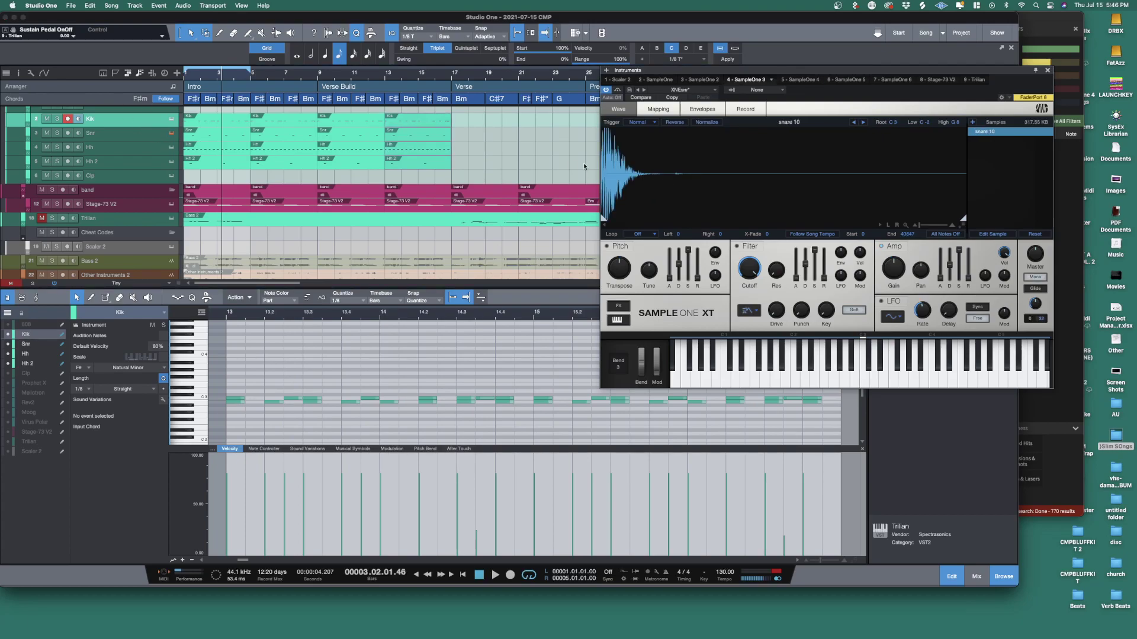
click(172, 119)
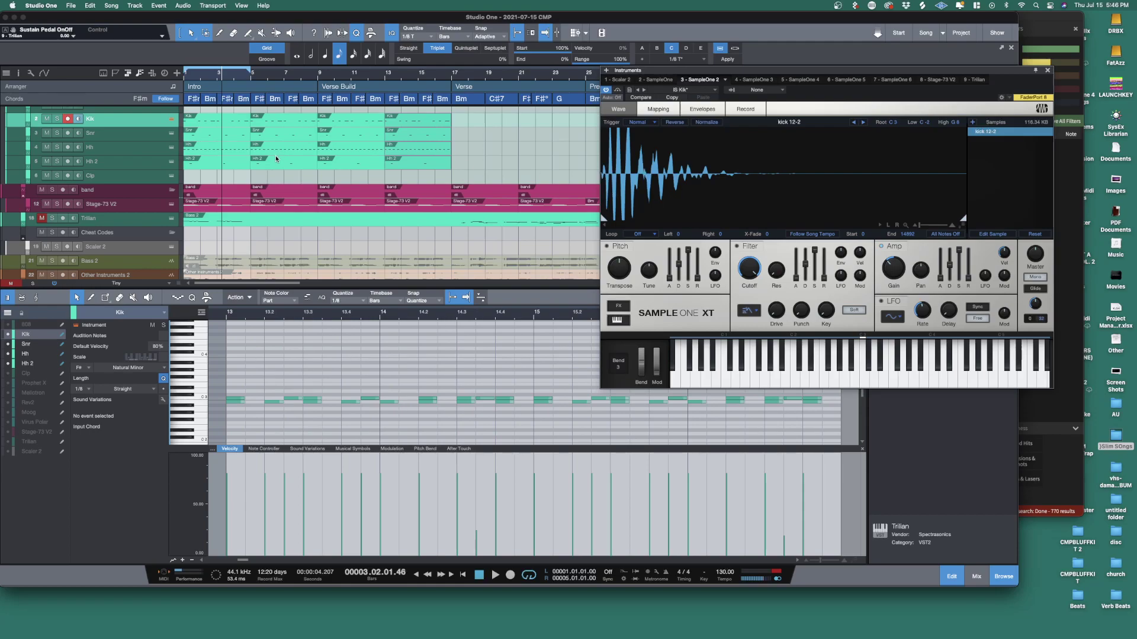
Step: Play back the Intro drums with the electric piano and close the instrument window
key(space)
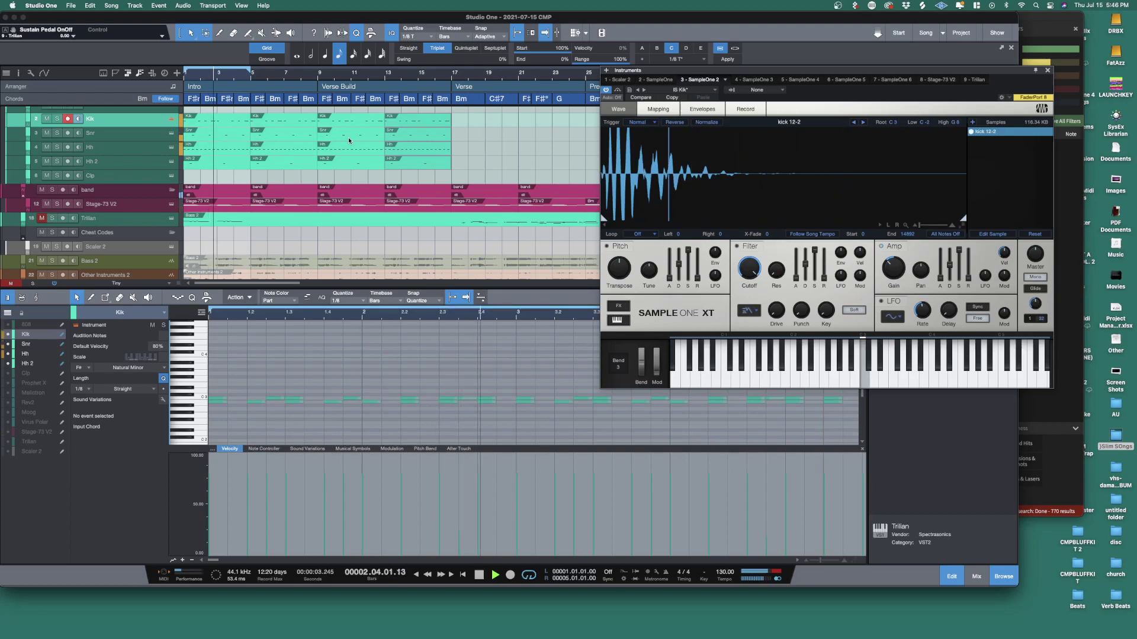
click(1048, 70)
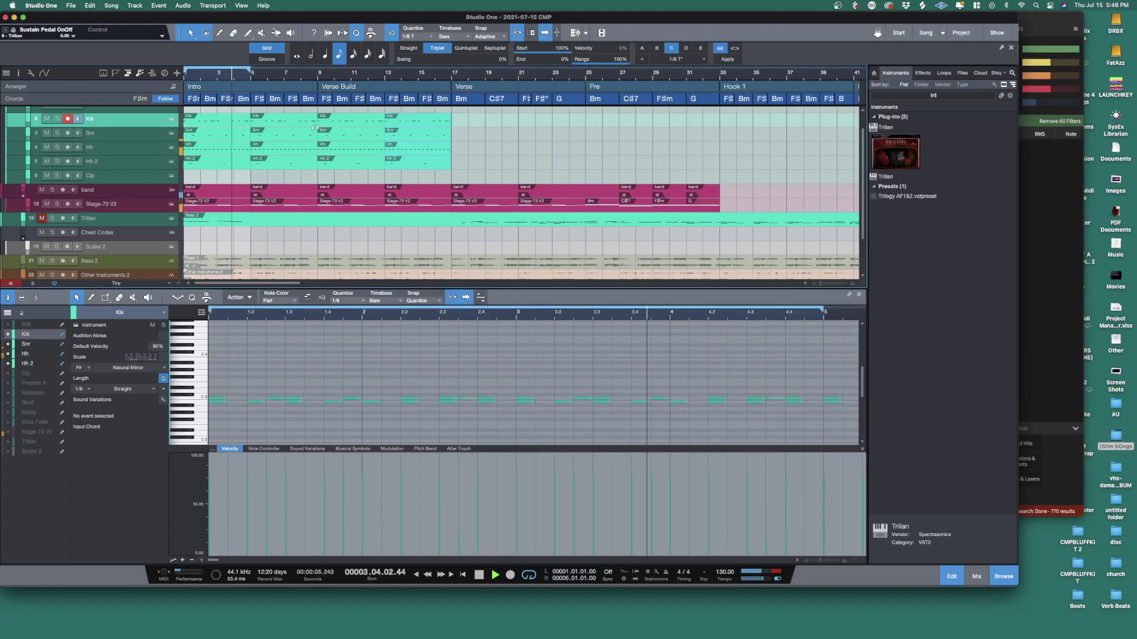
key(space)
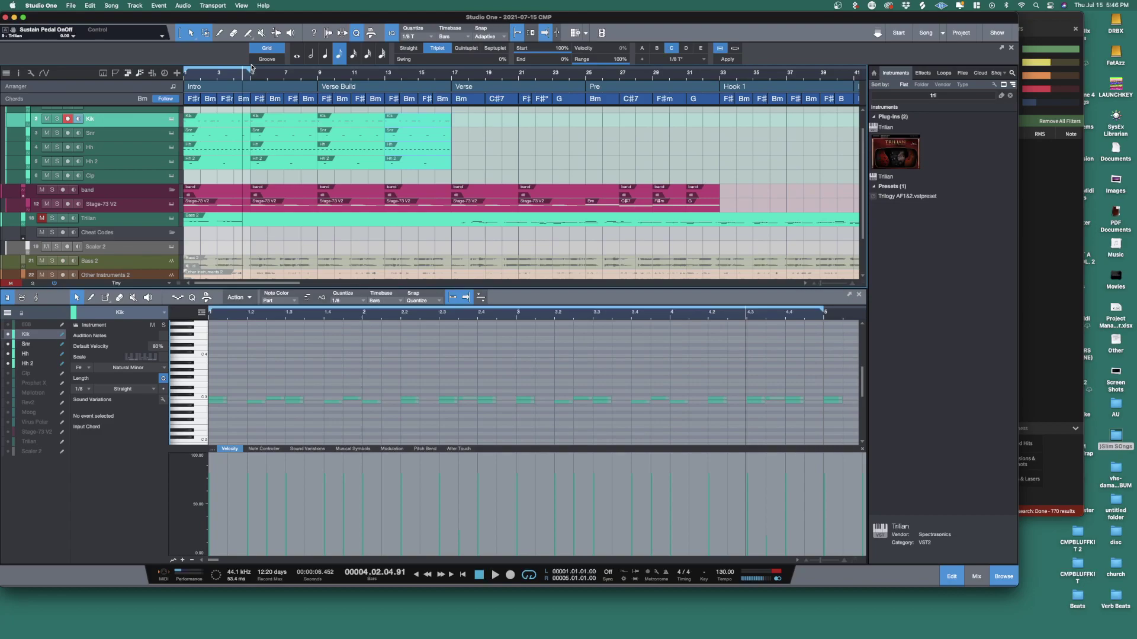
Step: Unmute the Trilian track, open its instrument and show the track's bass notes in the note editor
click(42, 219)
click(173, 220)
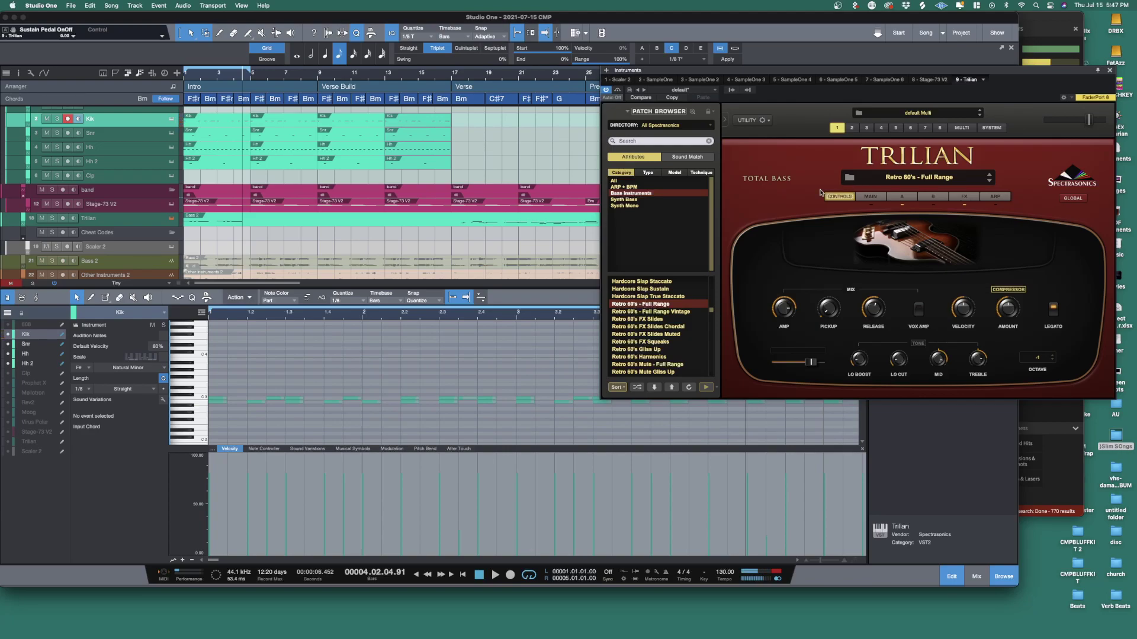
click(143, 219)
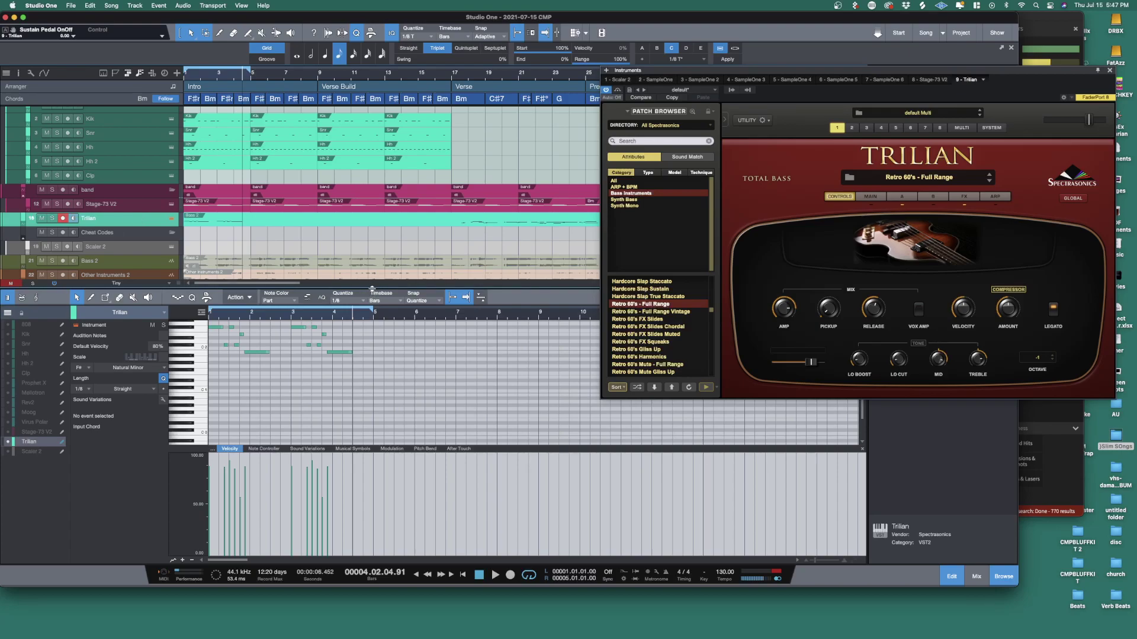
Step: Open the Bass 2 stem in Melodyne, enlarge the editor and close the Trilian window to examine the detected notes
drag(370, 391, 370, 522)
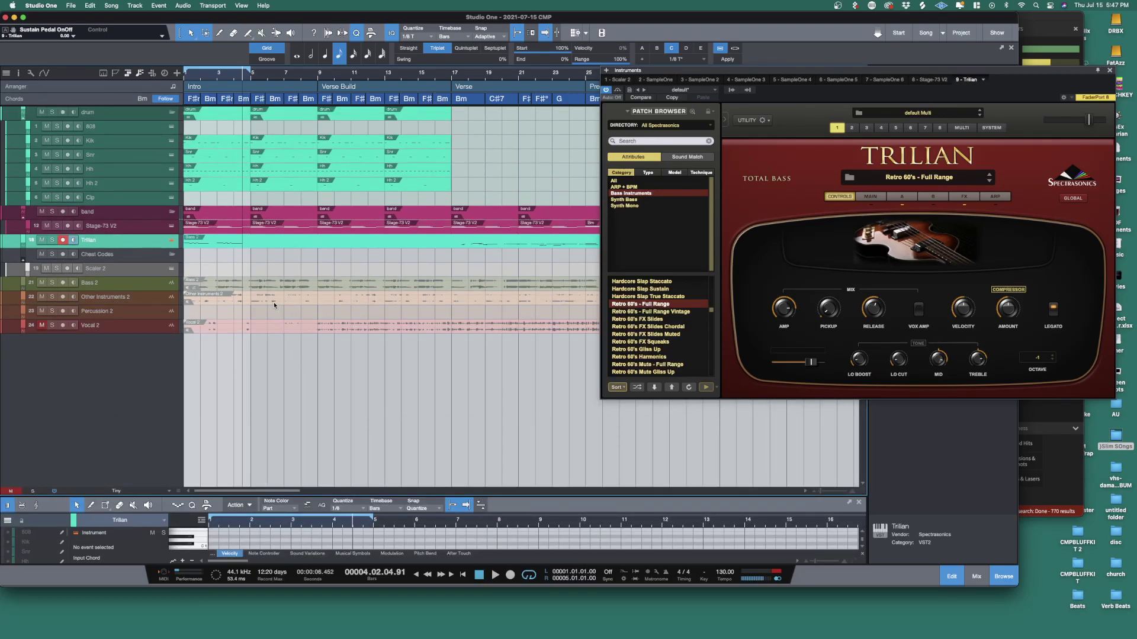
double_click(279, 283)
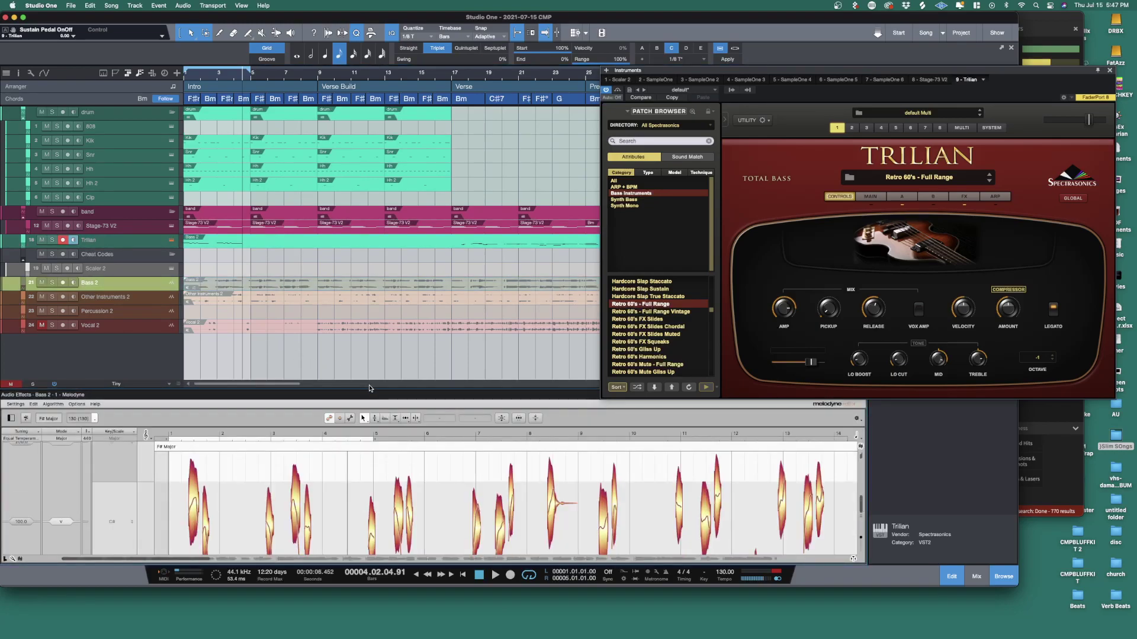
drag(370, 389, 370, 137)
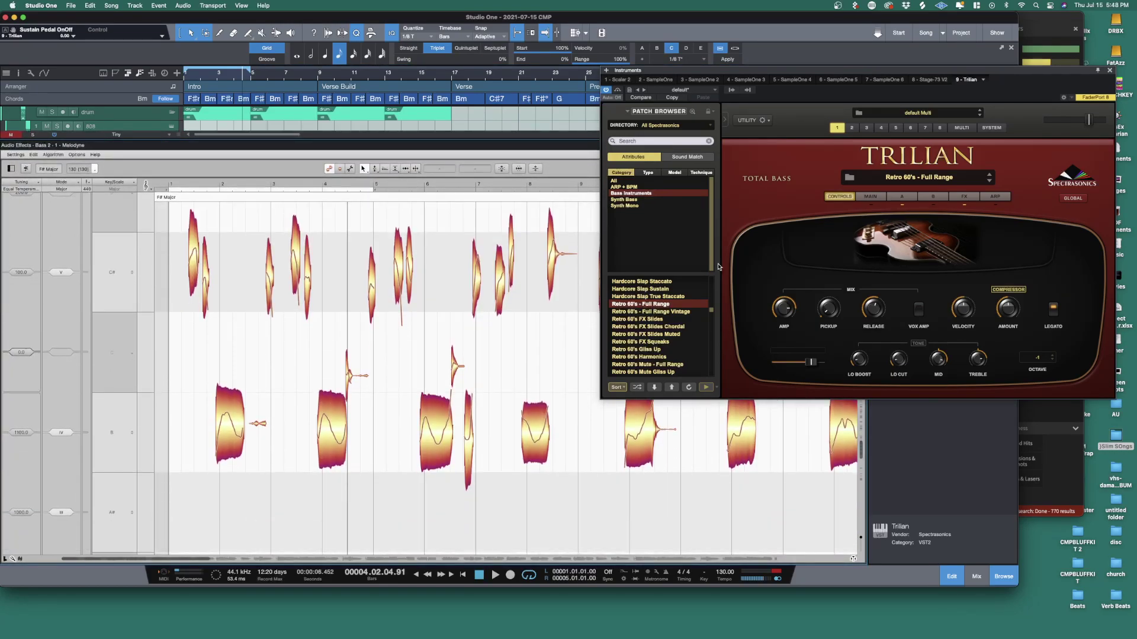
click(1109, 70)
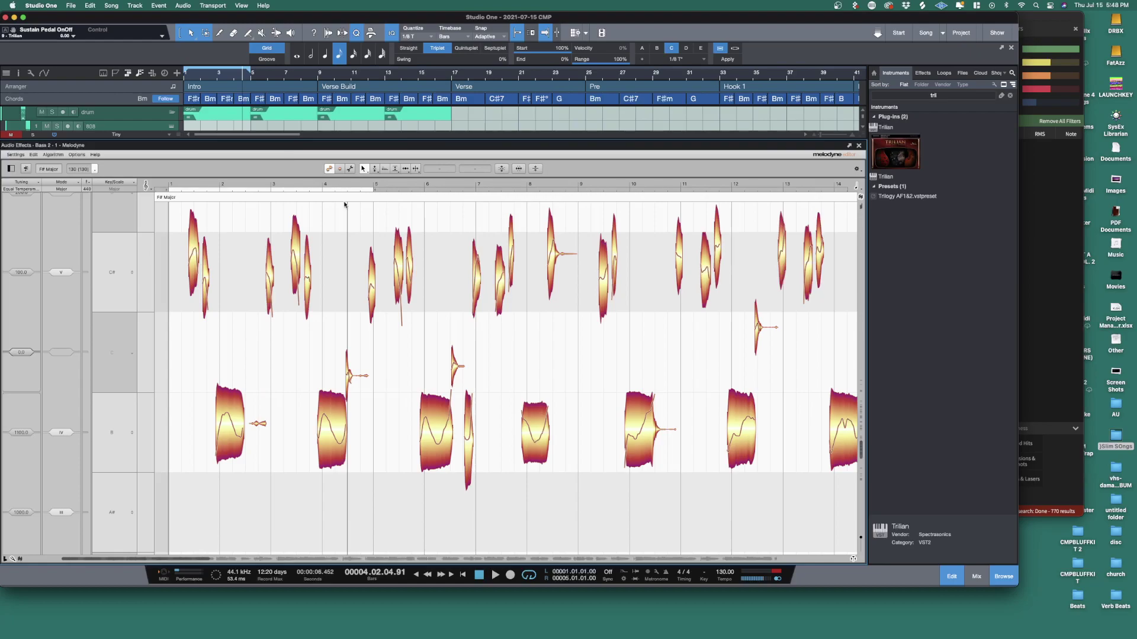
drag(862, 442, 861, 335)
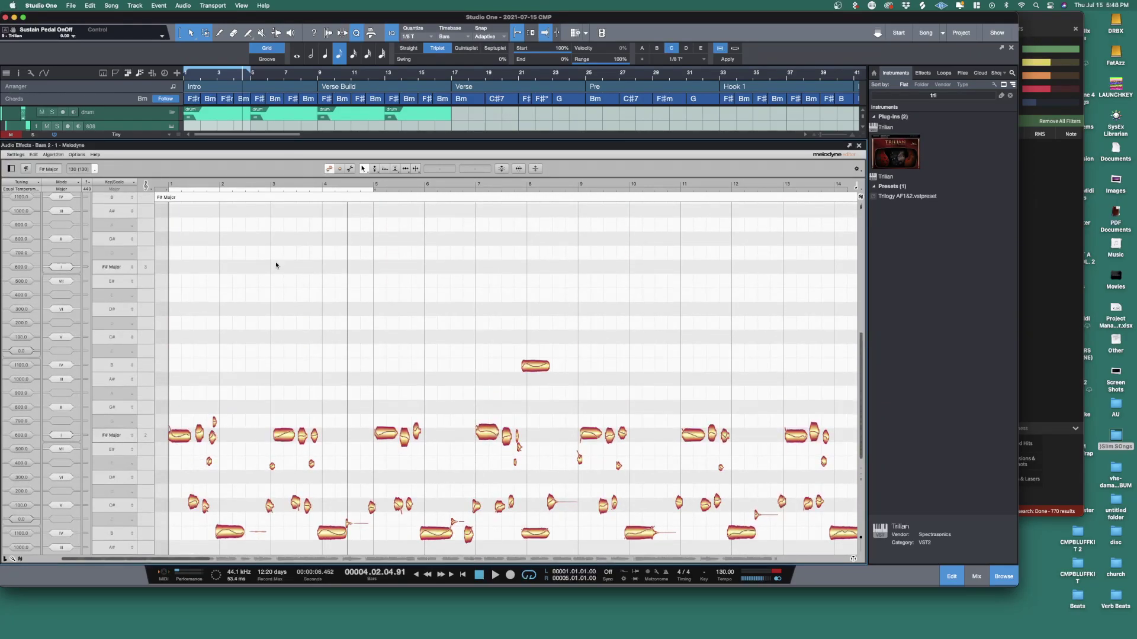
Step: Delete the stray detected notes around the first bass phrase in bar 1 and select the phrase's remaining notes
scroll(218, 328, down, 3)
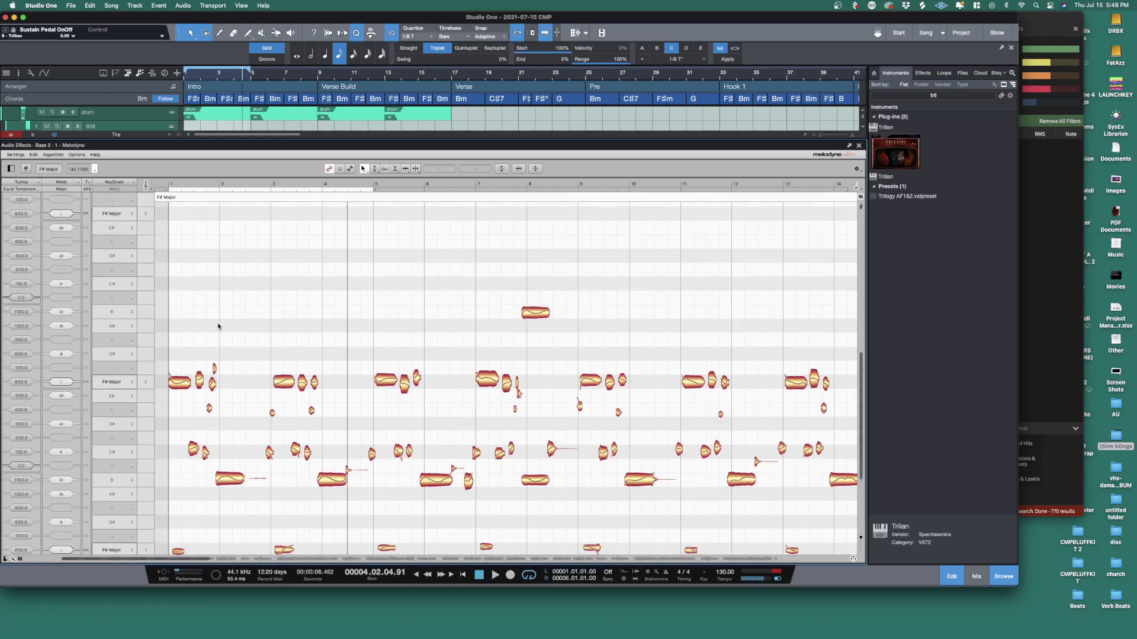
scroll(218, 326, down, 6)
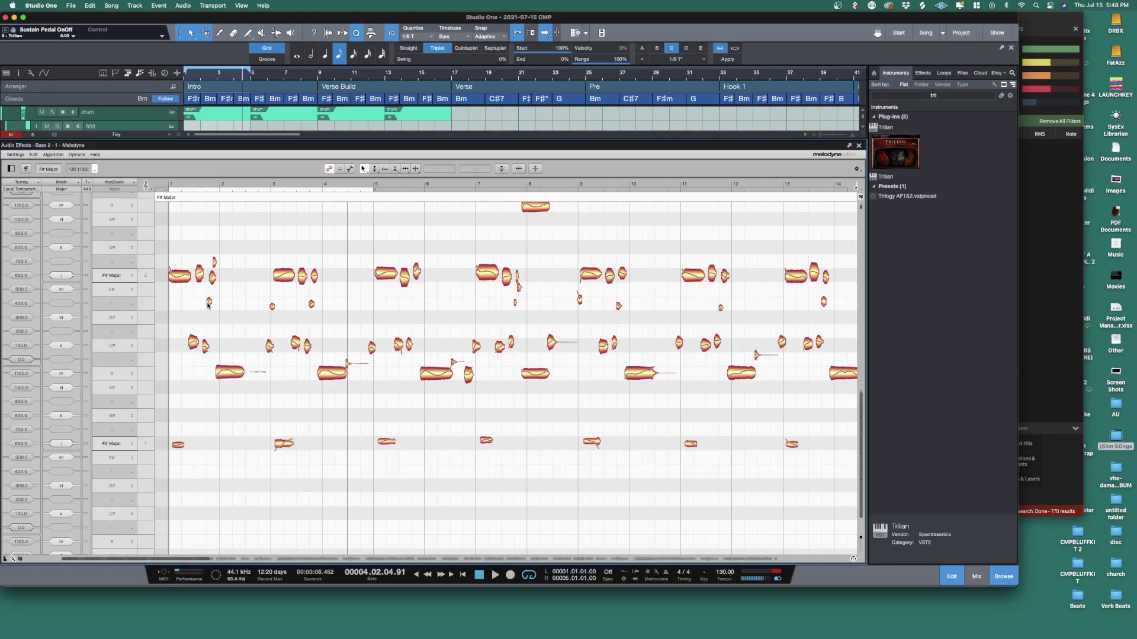
click(209, 301)
drag(209, 251, 248, 275)
key(Delete)
drag(205, 295, 227, 306)
key(Delete)
drag(203, 455, 164, 441)
key(Delete)
drag(241, 418, 172, 241)
click(216, 299)
drag(233, 398, 168, 258)
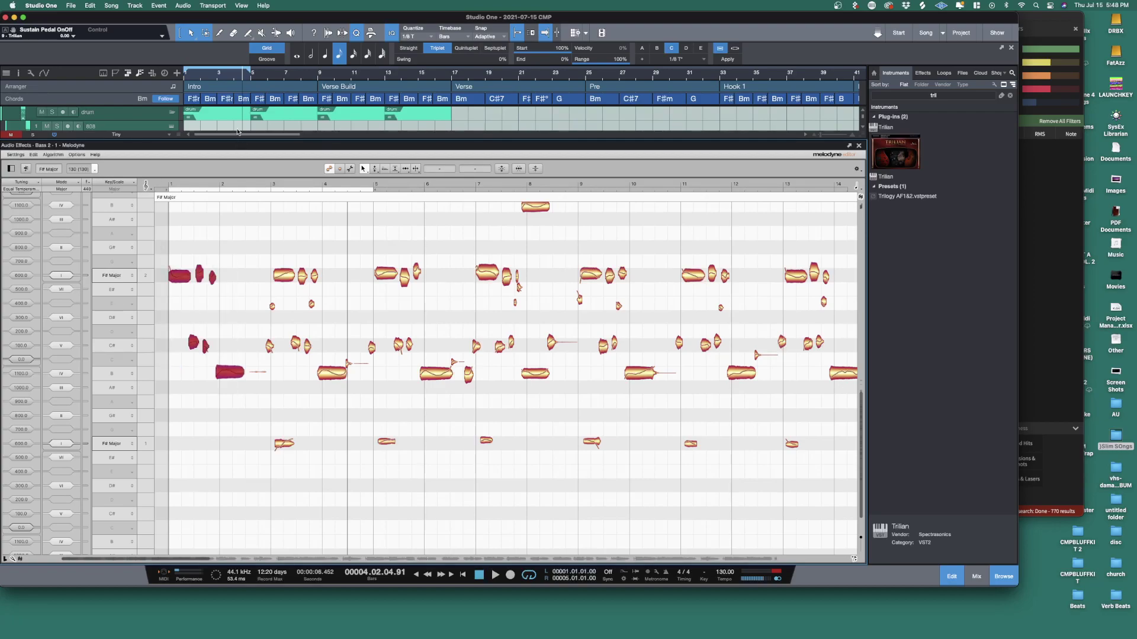
Step: Shrink the Melodyne editor, solo the Bass 2 track and play its opening phrase several times to hear the detected notes
drag(236, 142, 233, 320)
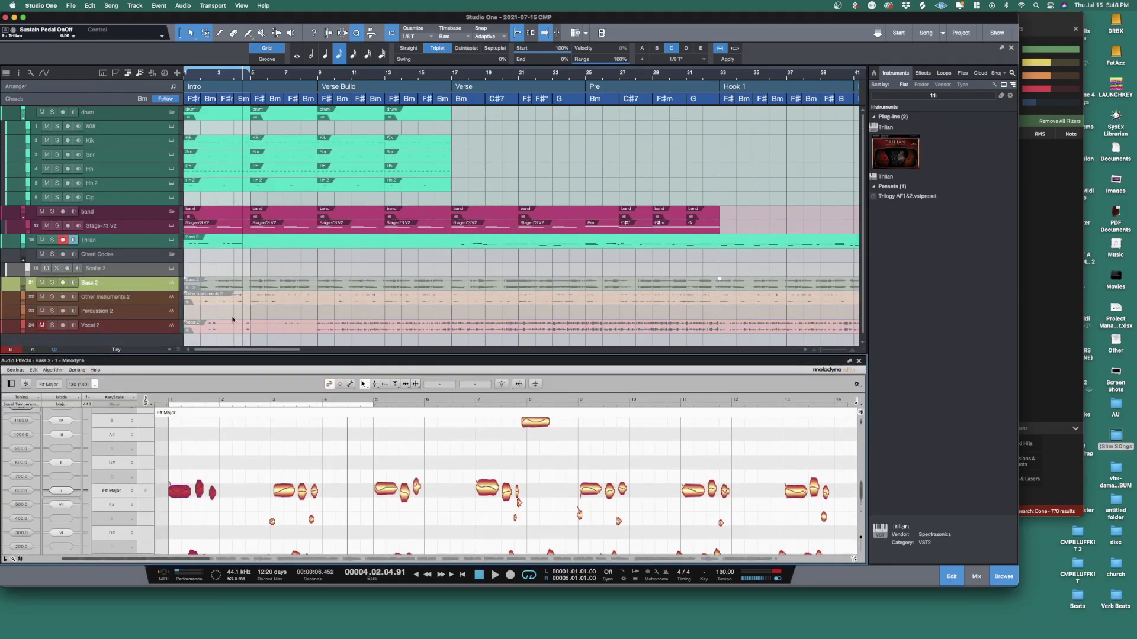
click(53, 283)
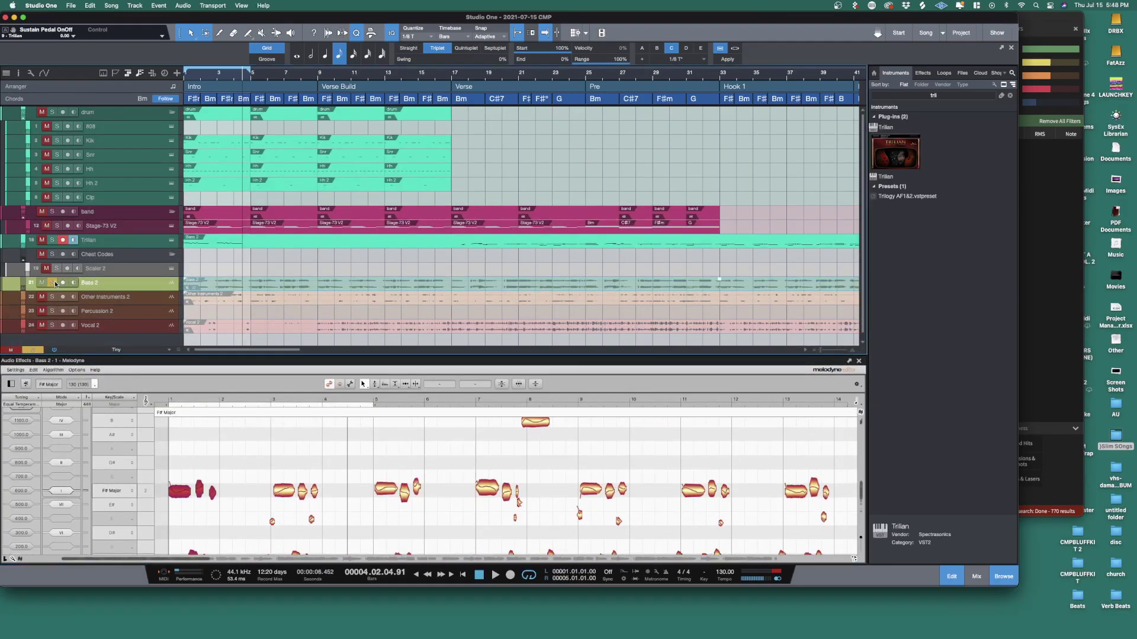
click(197, 284)
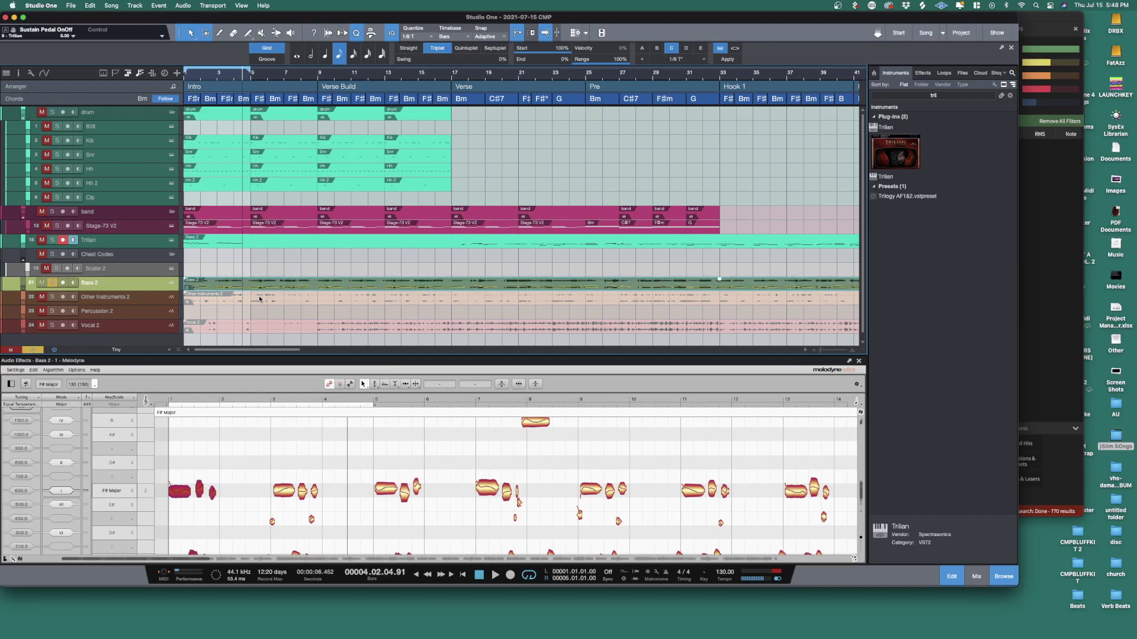
key(space)
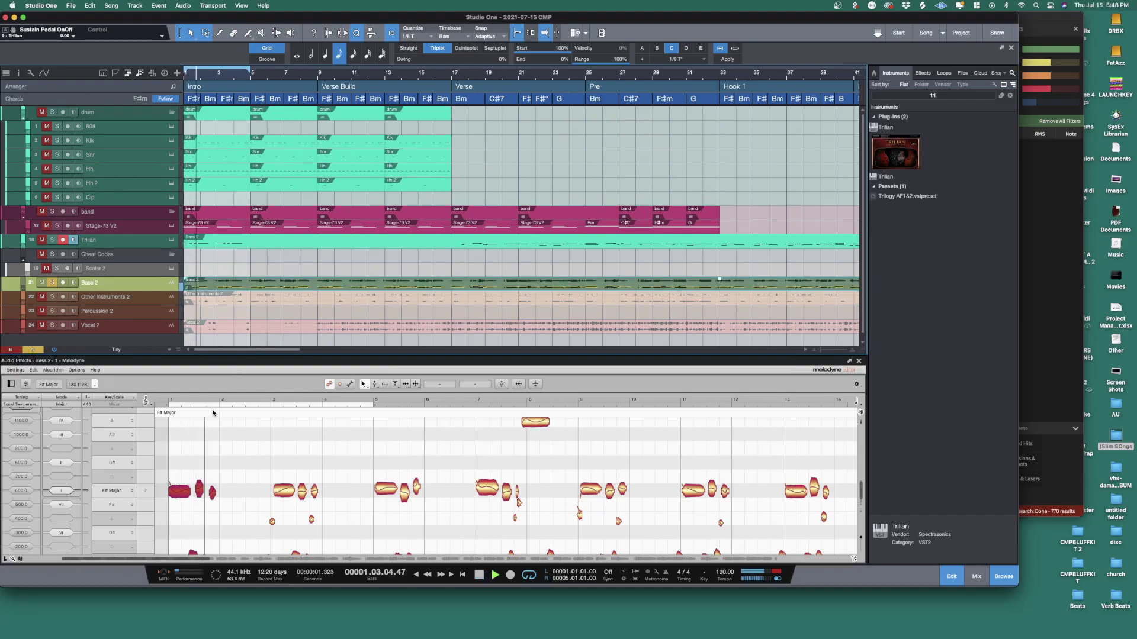
scroll(259, 456, down, 6)
key(space)
key(space)
key(space)
key(space)
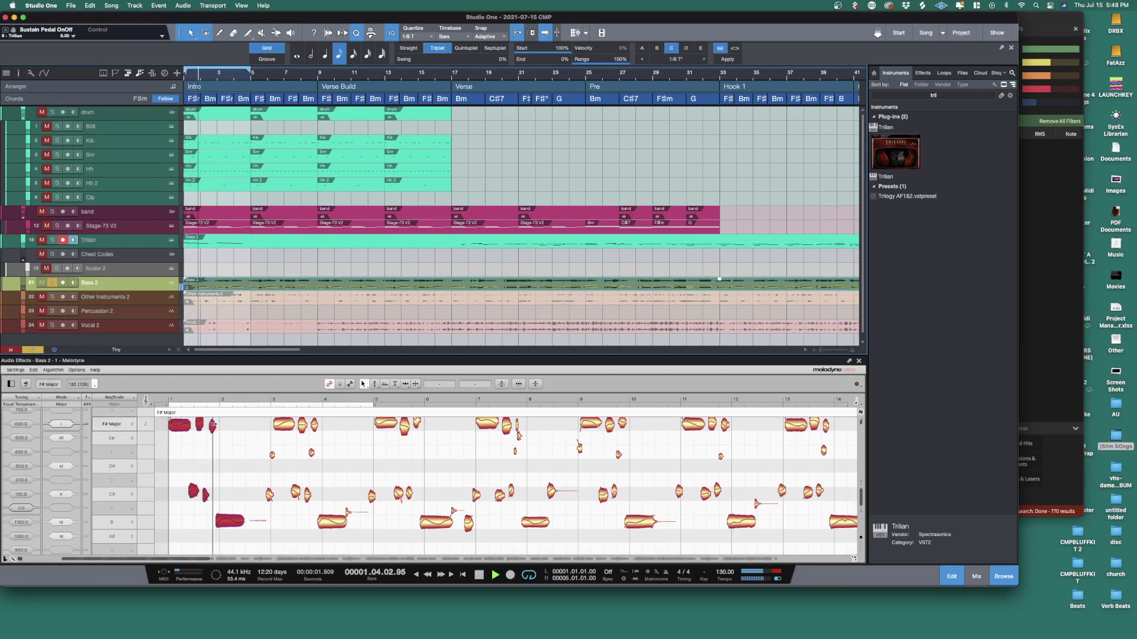
key(space)
key(space)
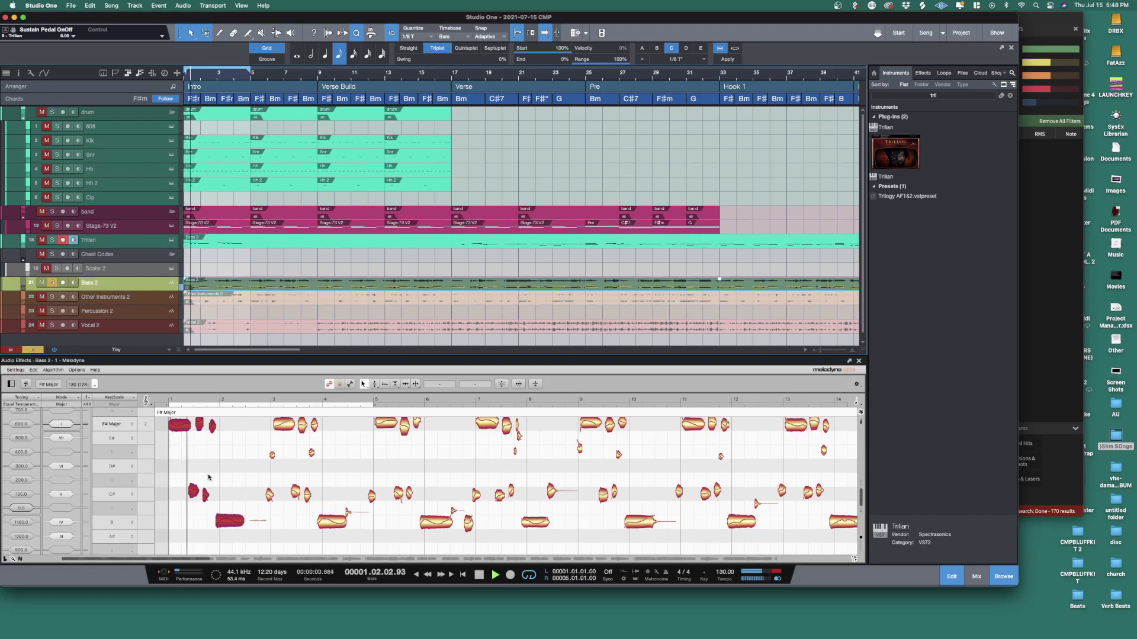
key(space)
key(space)
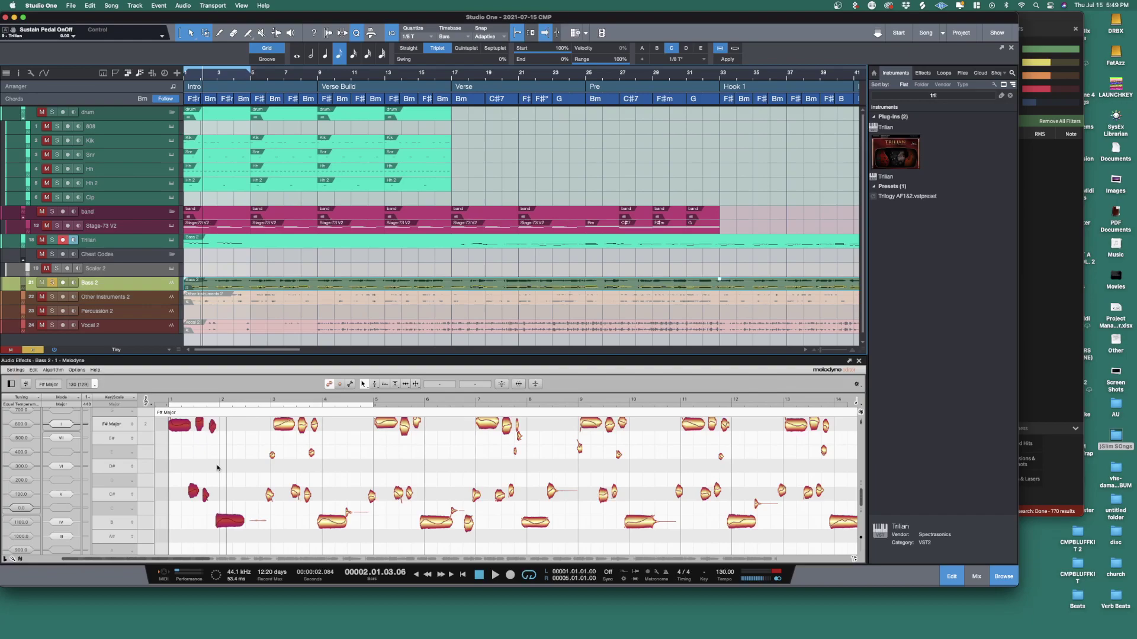
Step: Compare the Trilian part's notes with the Bass 2 notes in the enlarged Melodyne editor, and close the editor
double_click(210, 243)
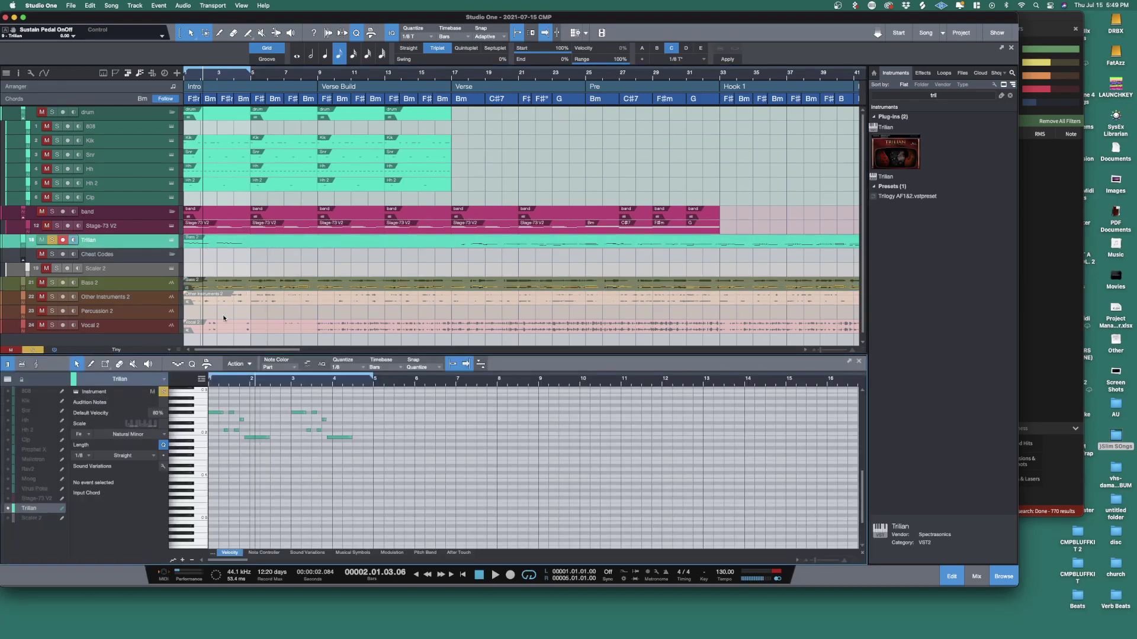
double_click(204, 287)
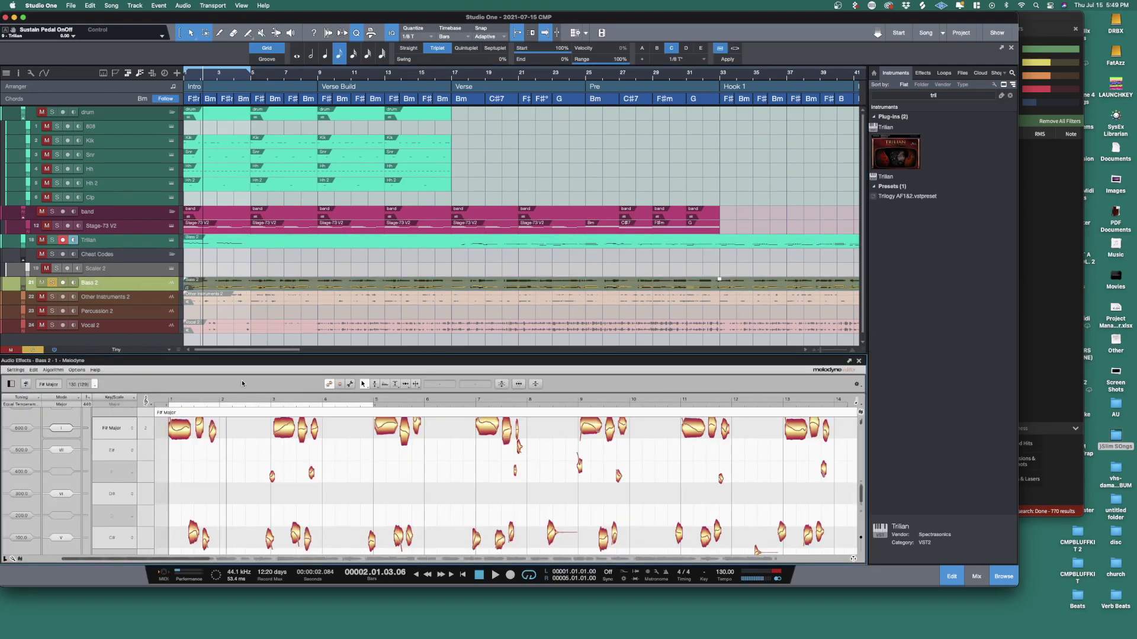
drag(220, 356, 220, 248)
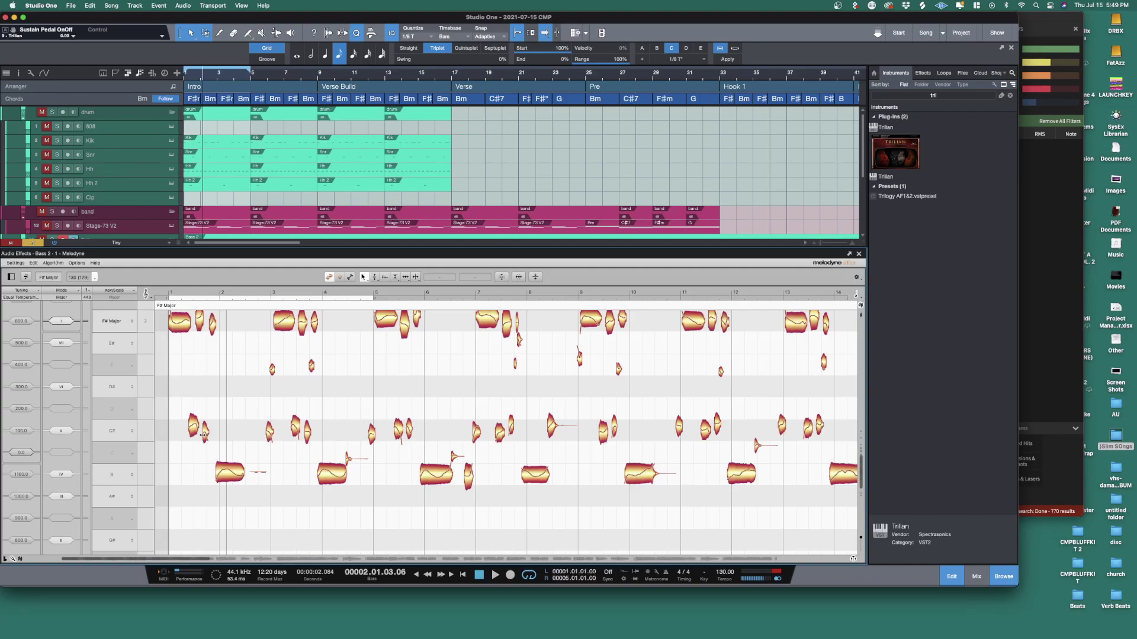
scroll(211, 410, down, 2)
scroll(221, 413, up, 8)
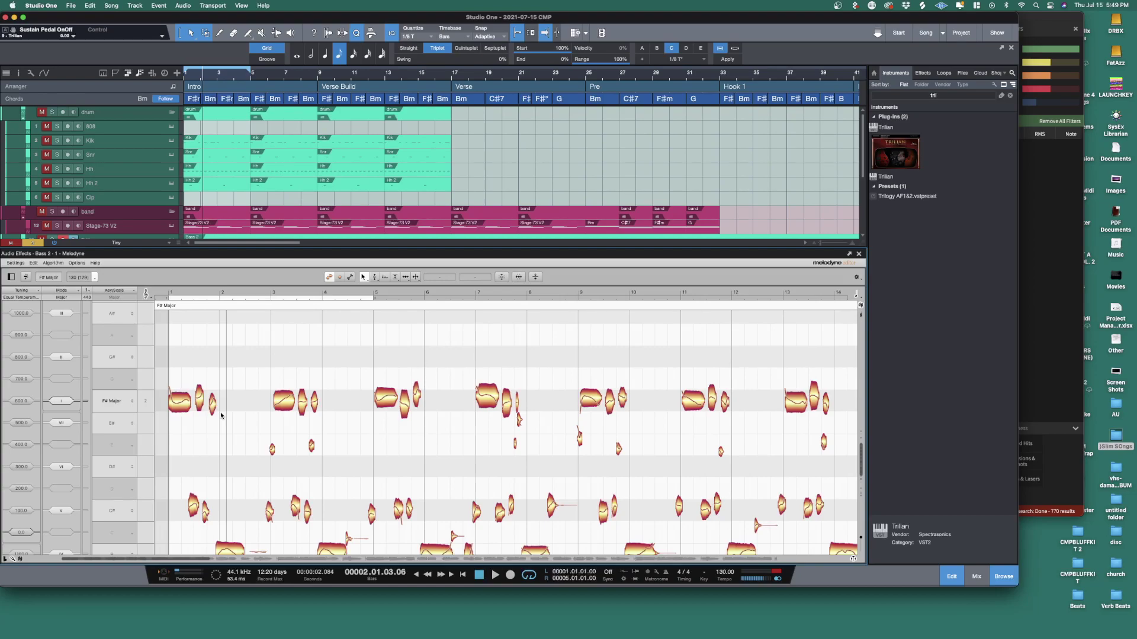
click(859, 256)
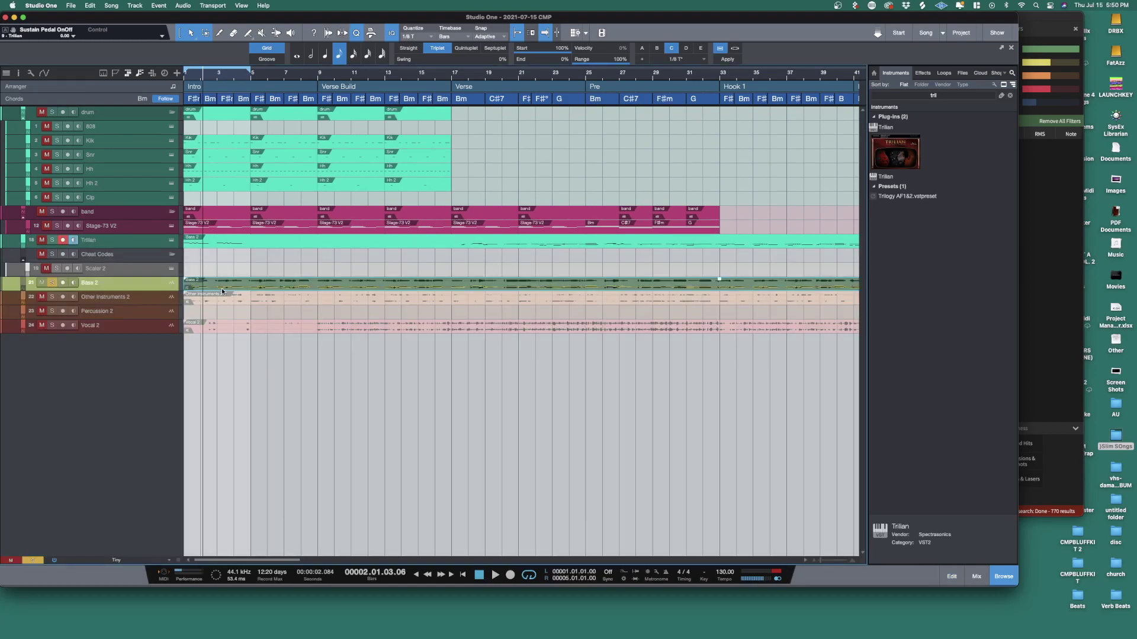
Step: Open the Trilian part in the note editor, zoom in on its notes and maximize the song window
click(201, 267)
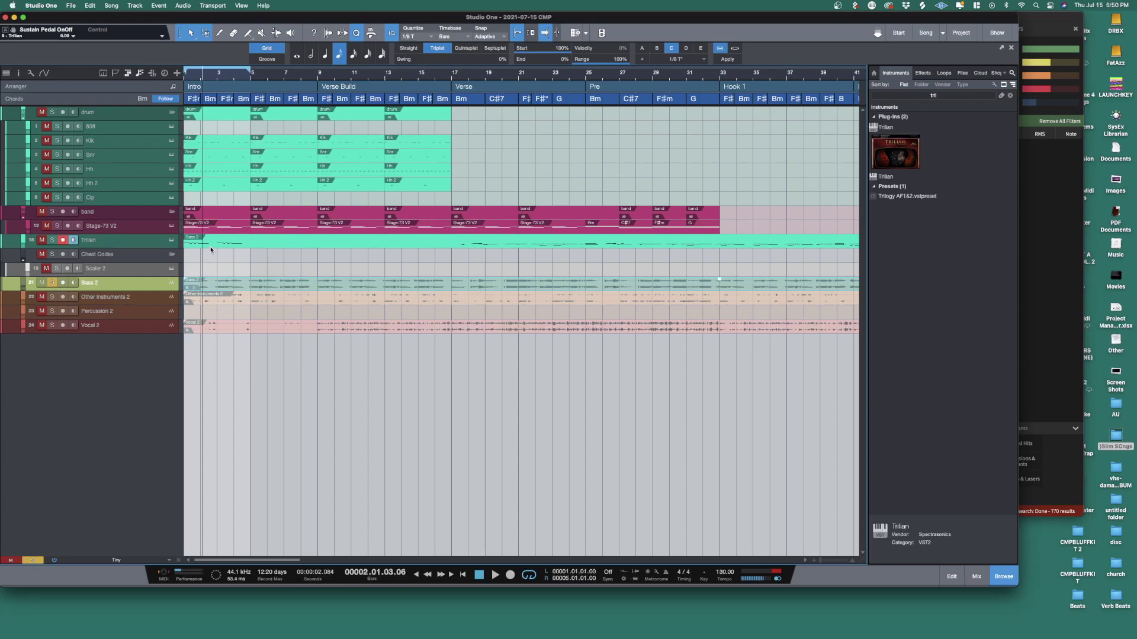
click(209, 247)
double_click(211, 245)
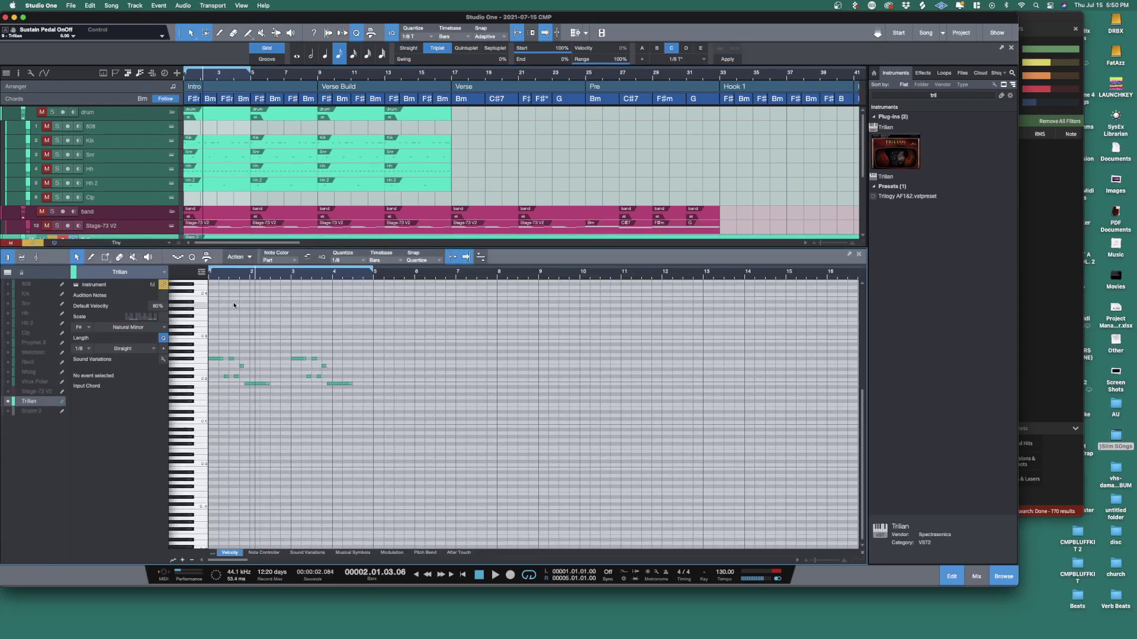
drag(223, 276, 266, 287)
scroll(260, 383, up, 8)
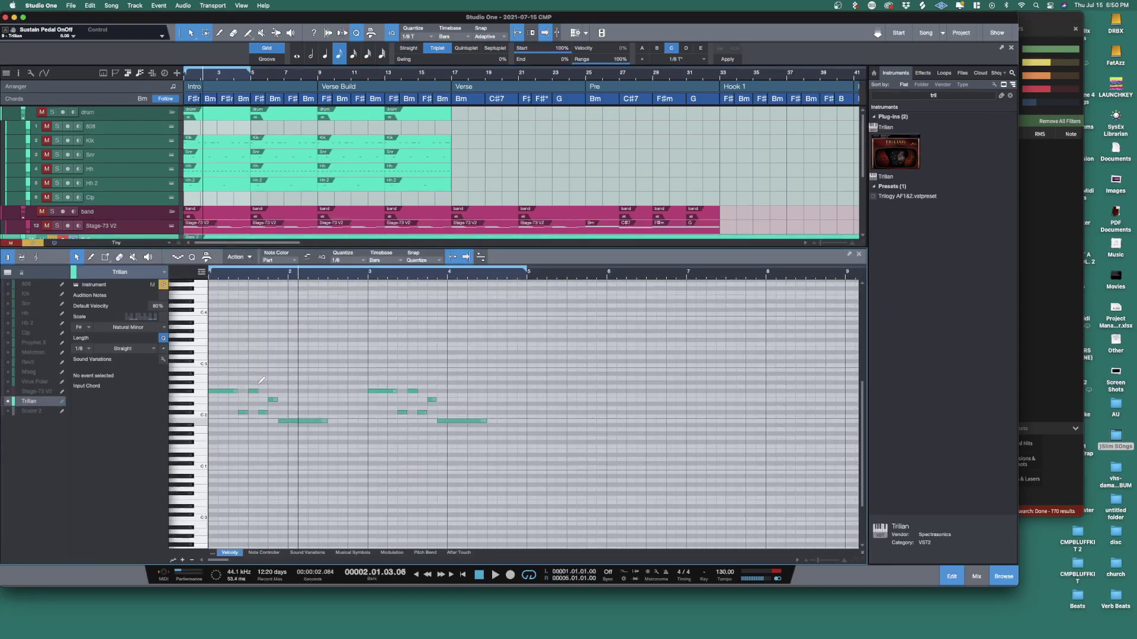
scroll(257, 386, up, 5)
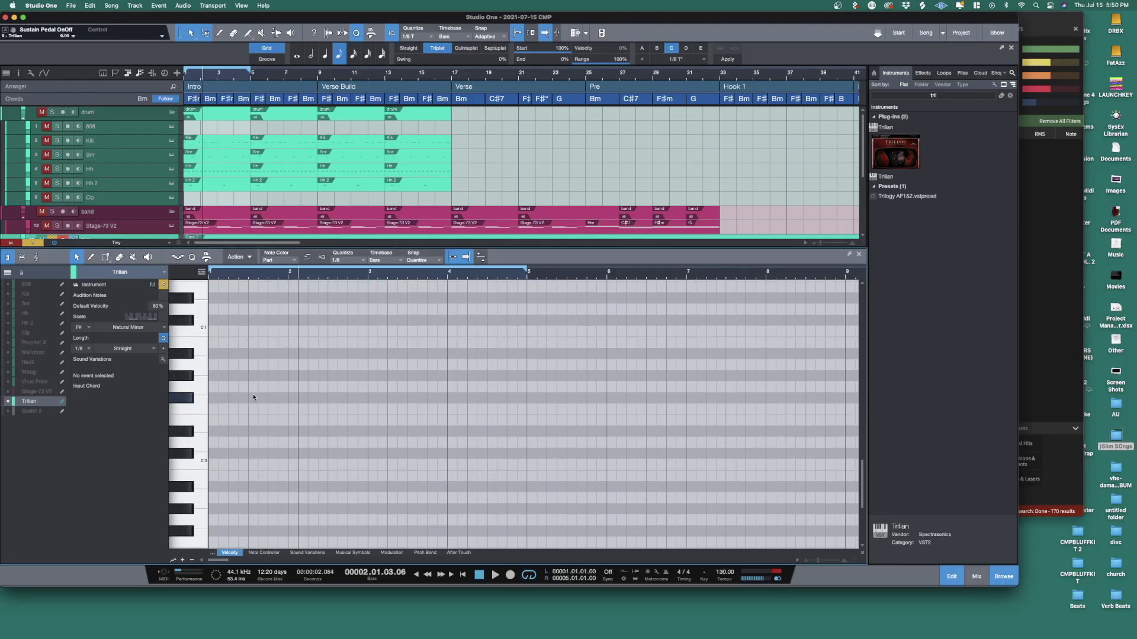
click(23, 18)
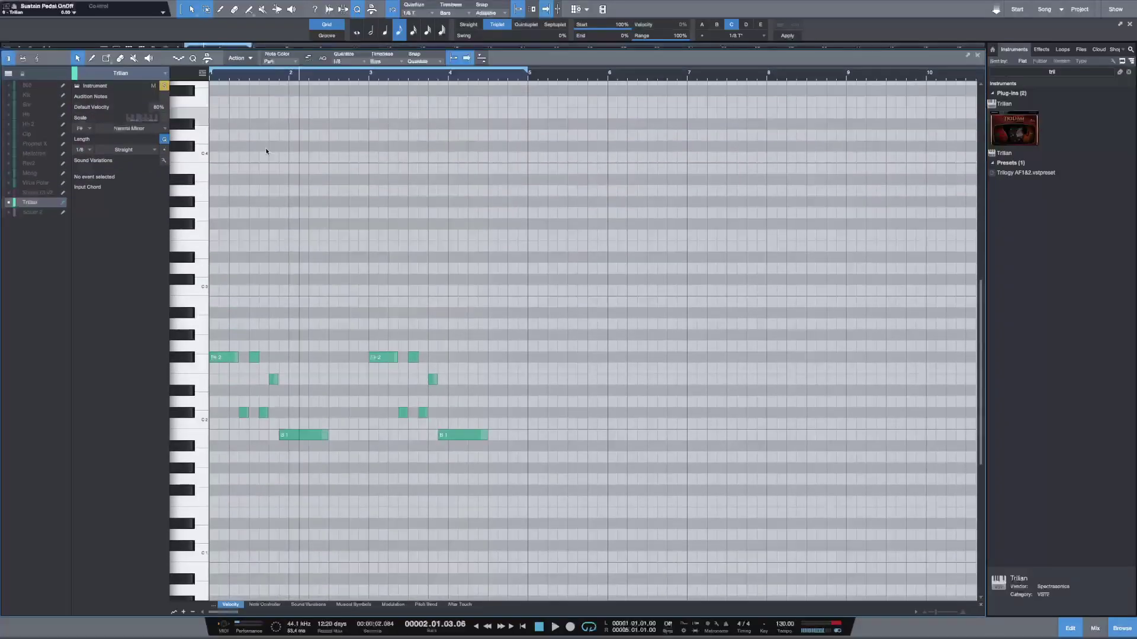
Step: Turn on the F# Natural Minor scale in the note editor and play back the soloed Trilian bass notes
click(164, 119)
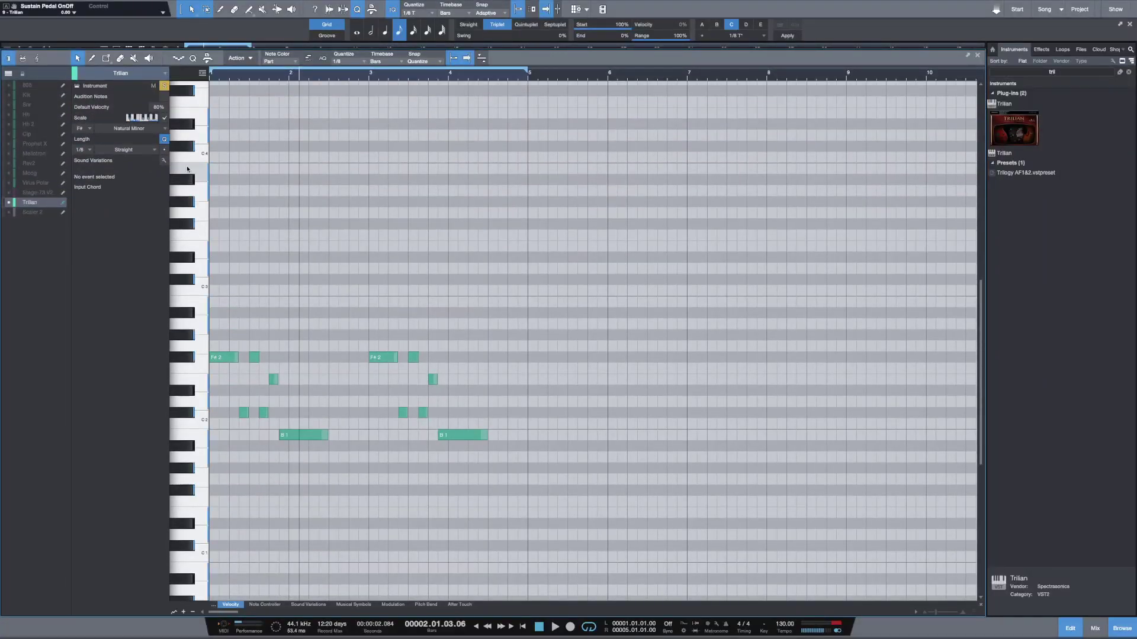
scroll(284, 427, down, 3)
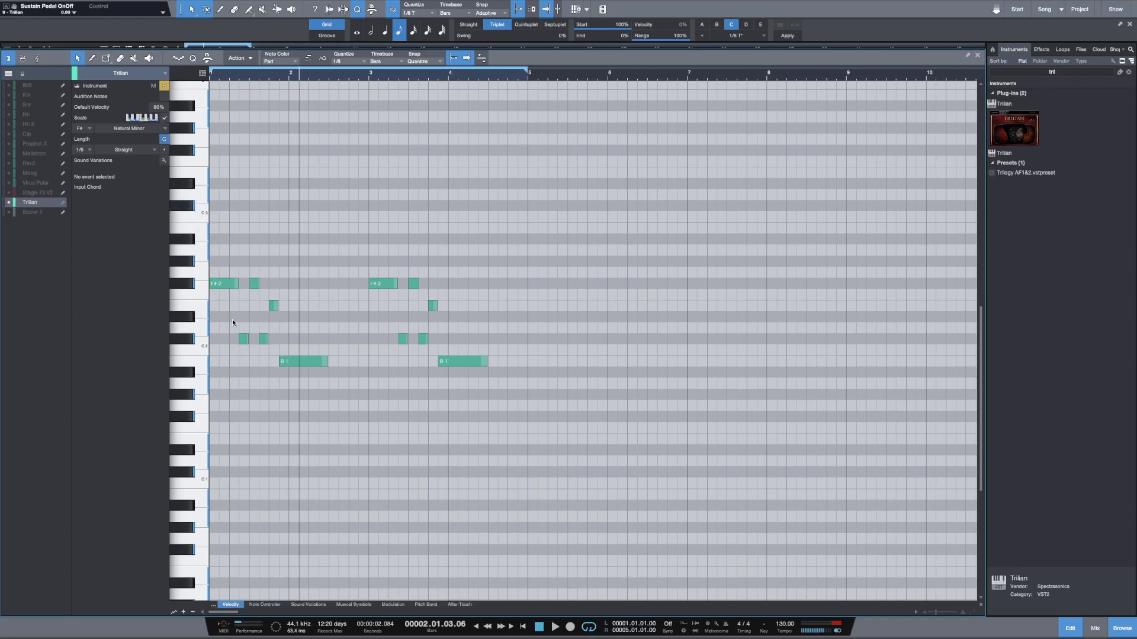
key(space)
key(space)
key(space)
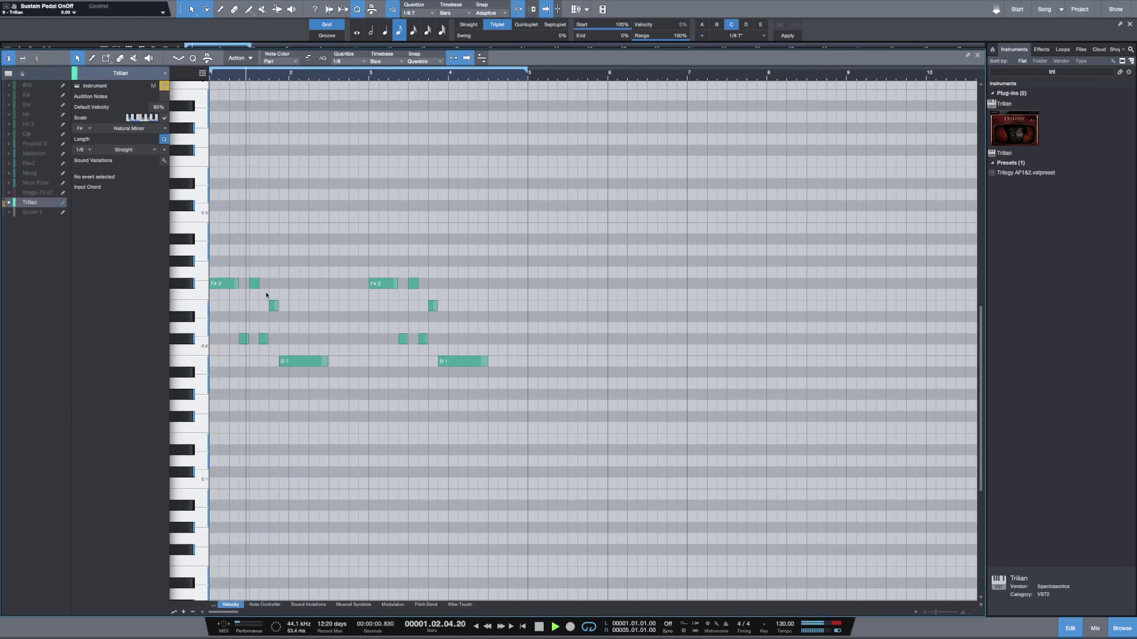
key(space)
key(space)
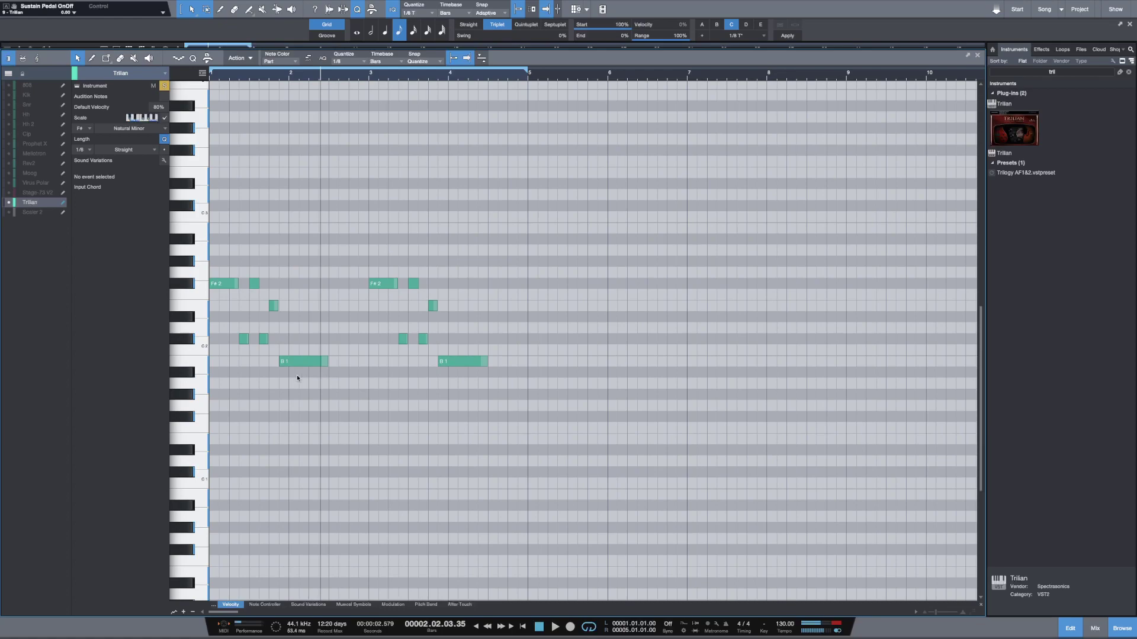
key(space)
Step: Transpose all the Trilian notes down one octave and play back the lowered bass line
key(ctrl+a)
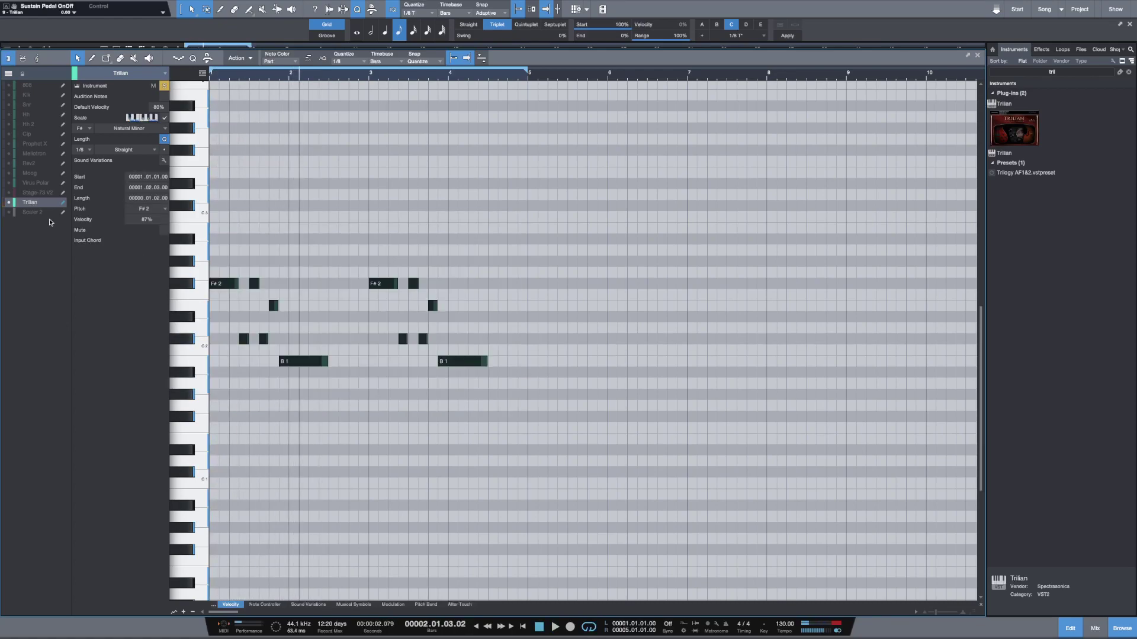
key(shift+Down)
key(space)
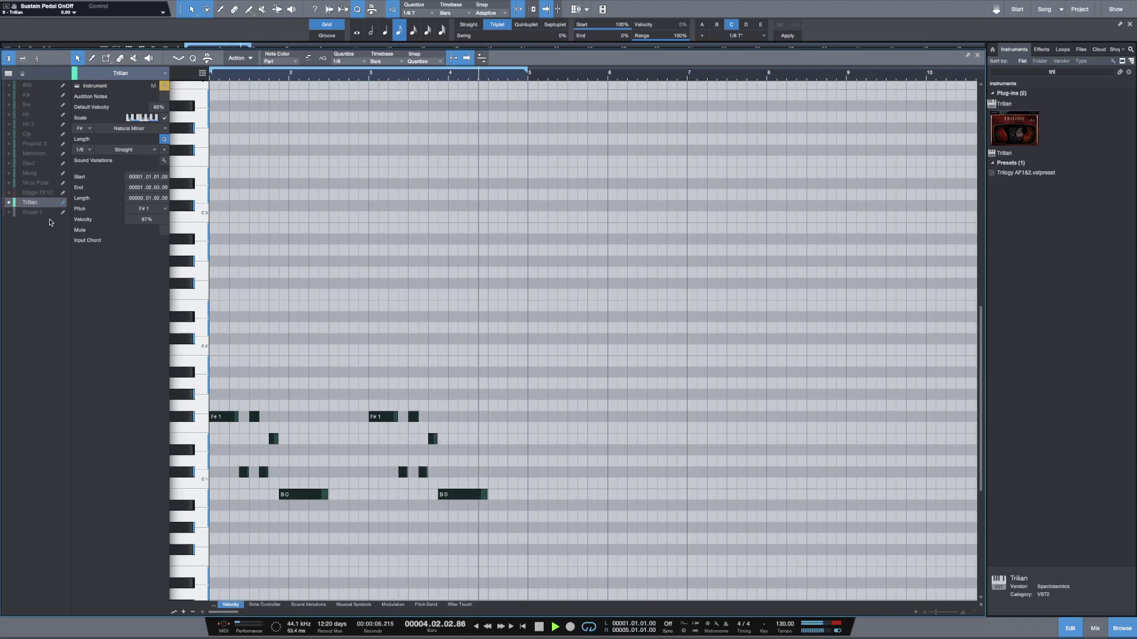
key(space)
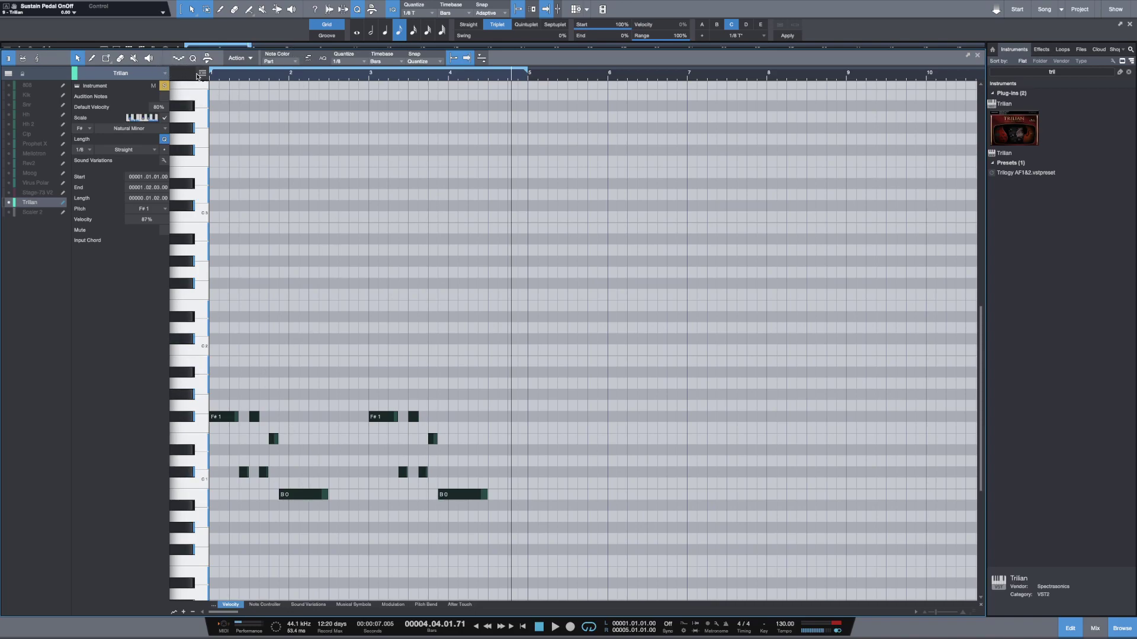
Step: Show the chord track above the Trilian notes and compare the first phrase's notes with the F#m and Bm chords
click(202, 73)
click(225, 112)
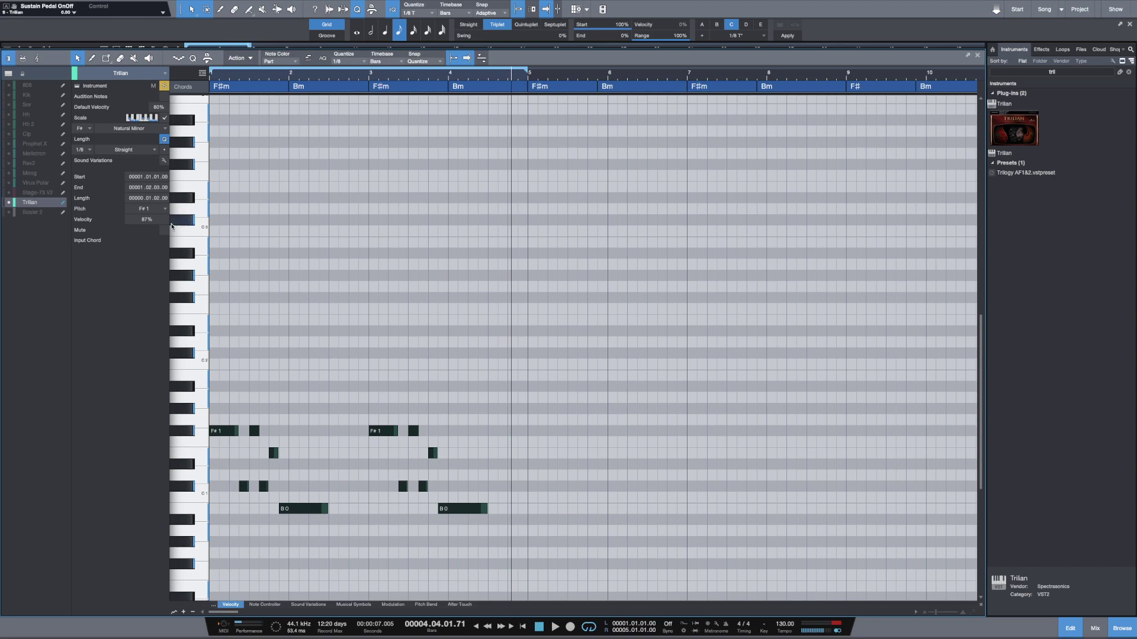
click(271, 489)
key(space)
click(273, 453)
drag(260, 512, 219, 433)
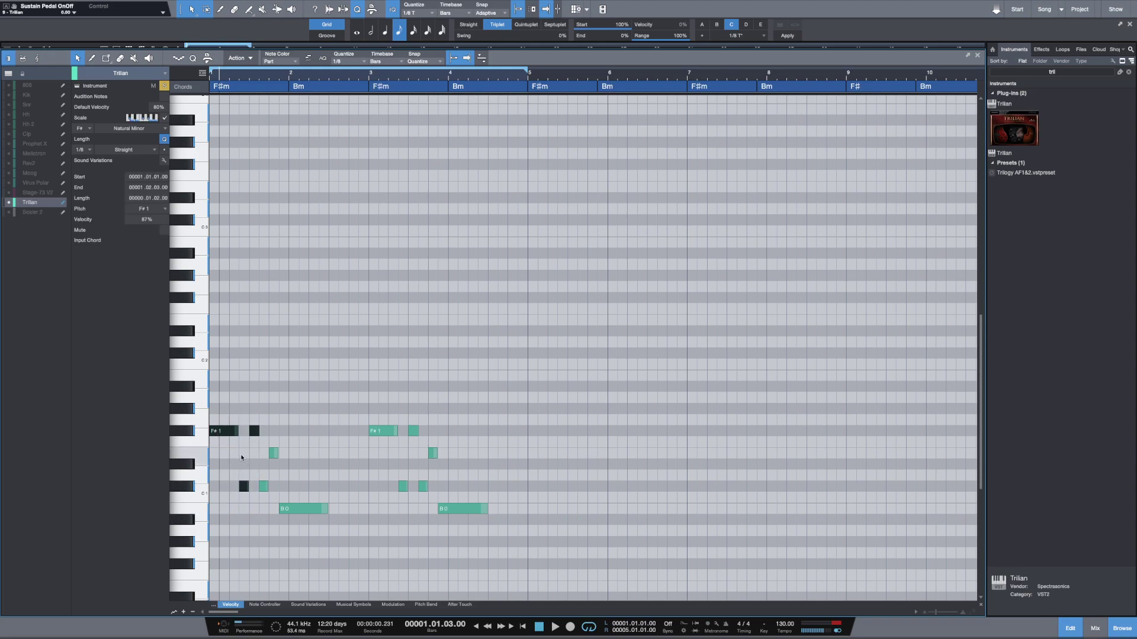
click(305, 509)
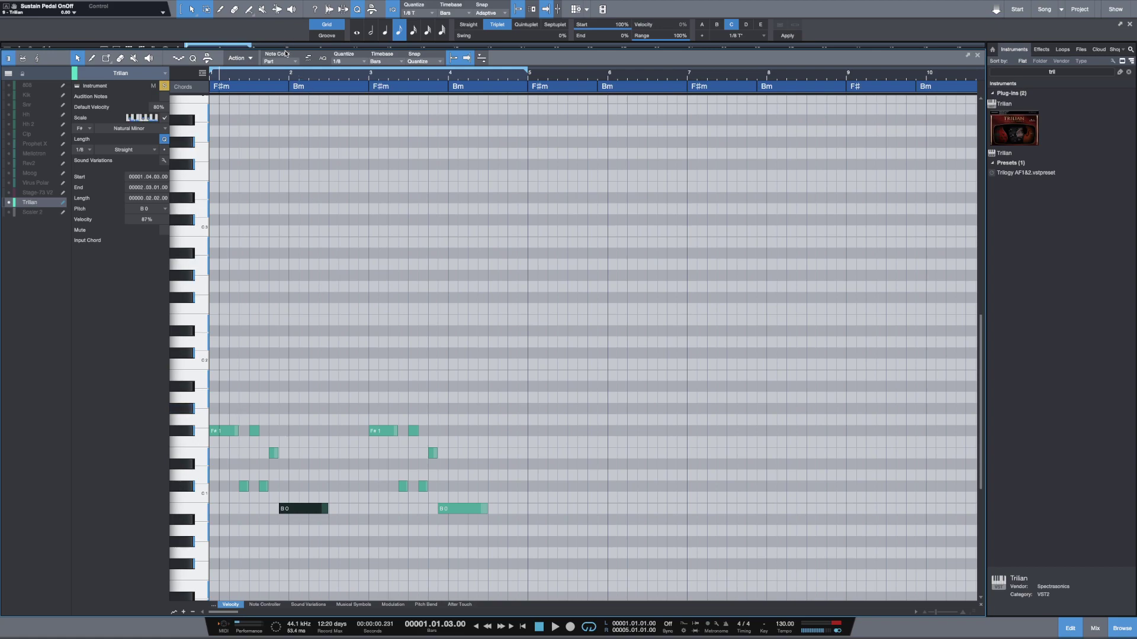
Step: Split the Trilian part at bar 5 in the arrangement and delete everything after the split
drag(285, 50, 309, 472)
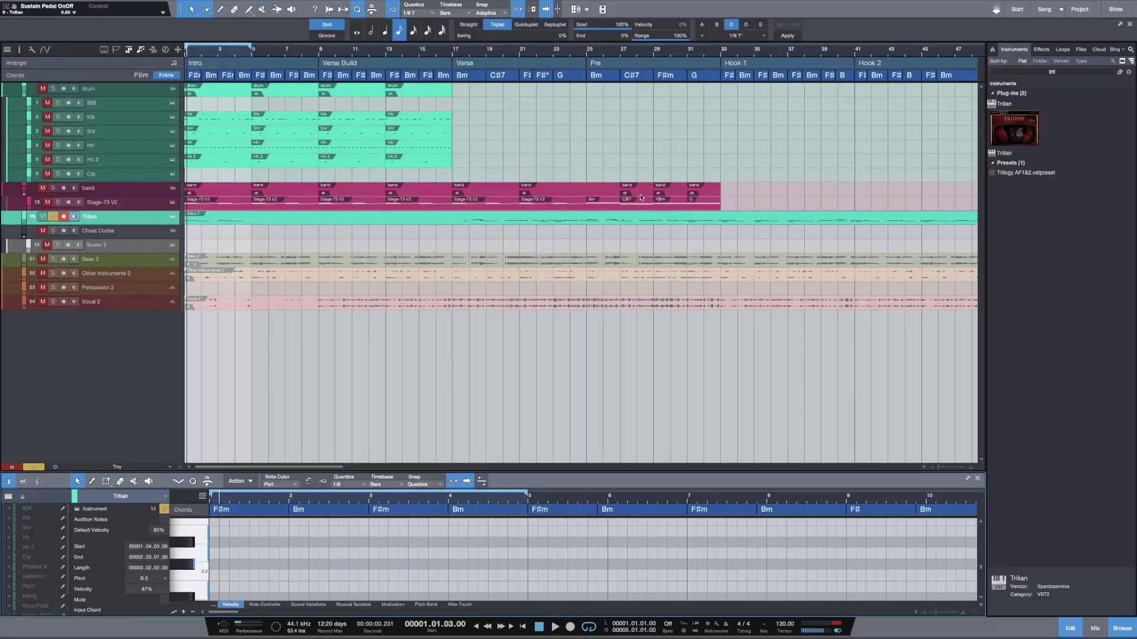
key(4)
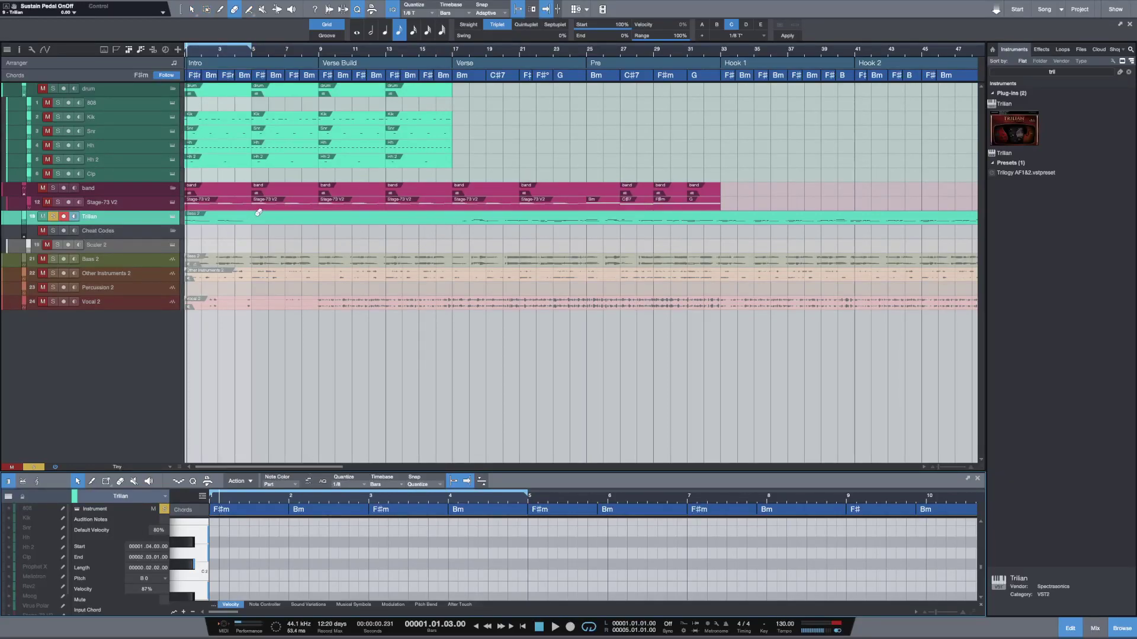
key(3)
click(254, 216)
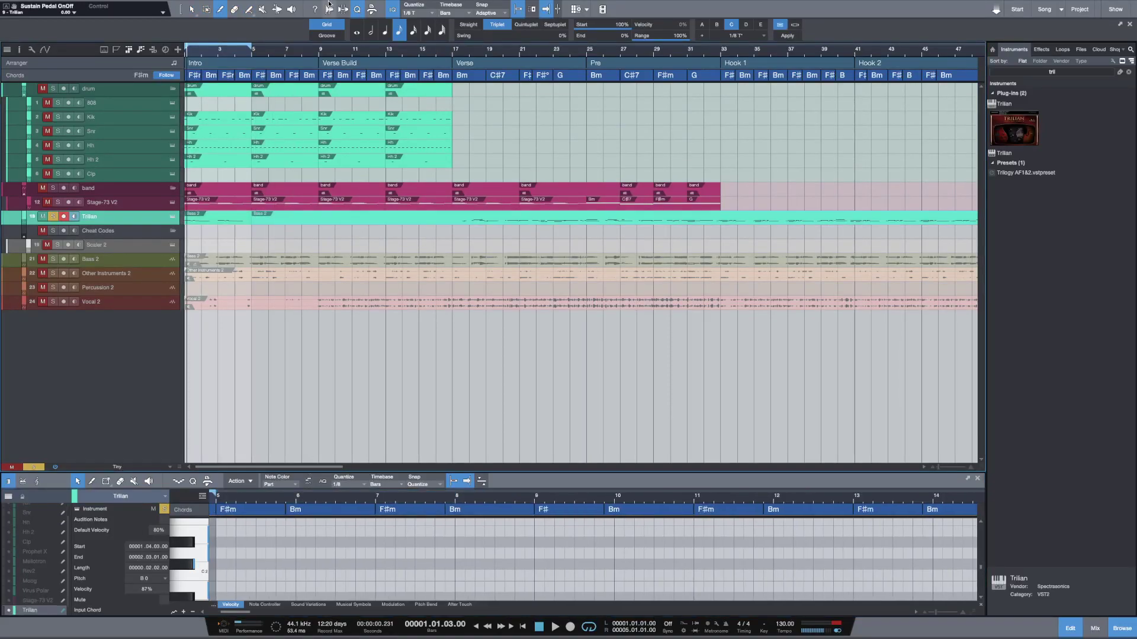
drag(265, 54, 263, 34)
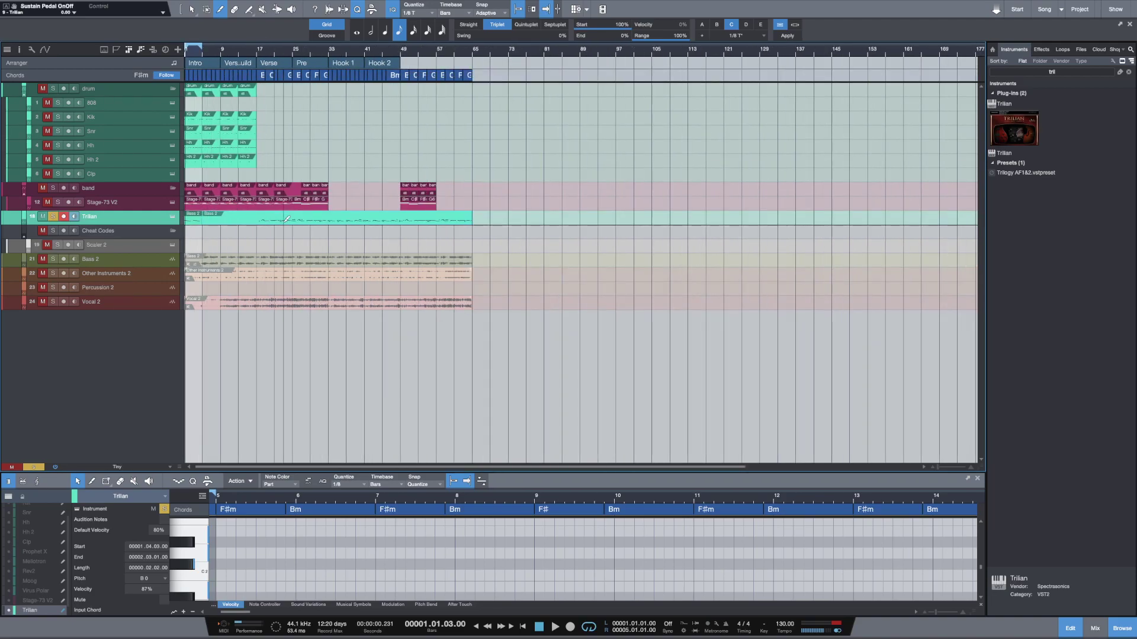
key(1)
key(Delete)
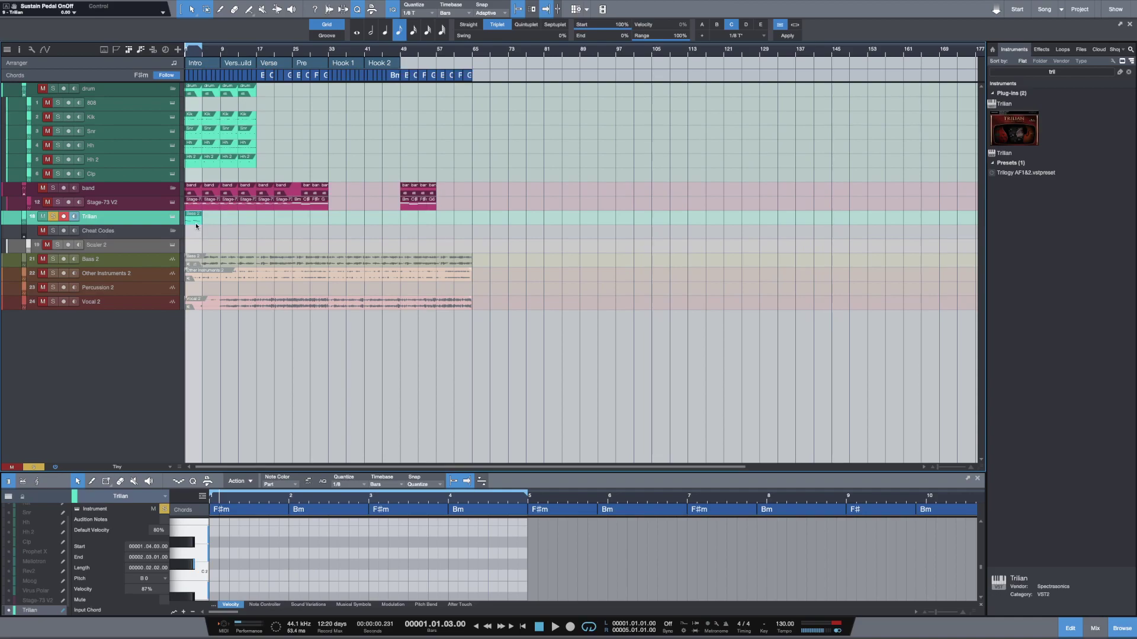
Step: Duplicate the four-bar Trilian bass part repeatedly to extend it up to bar 25, the start of the Pre section
key(d)
key(d)
key(d)
key(d)
key(d)
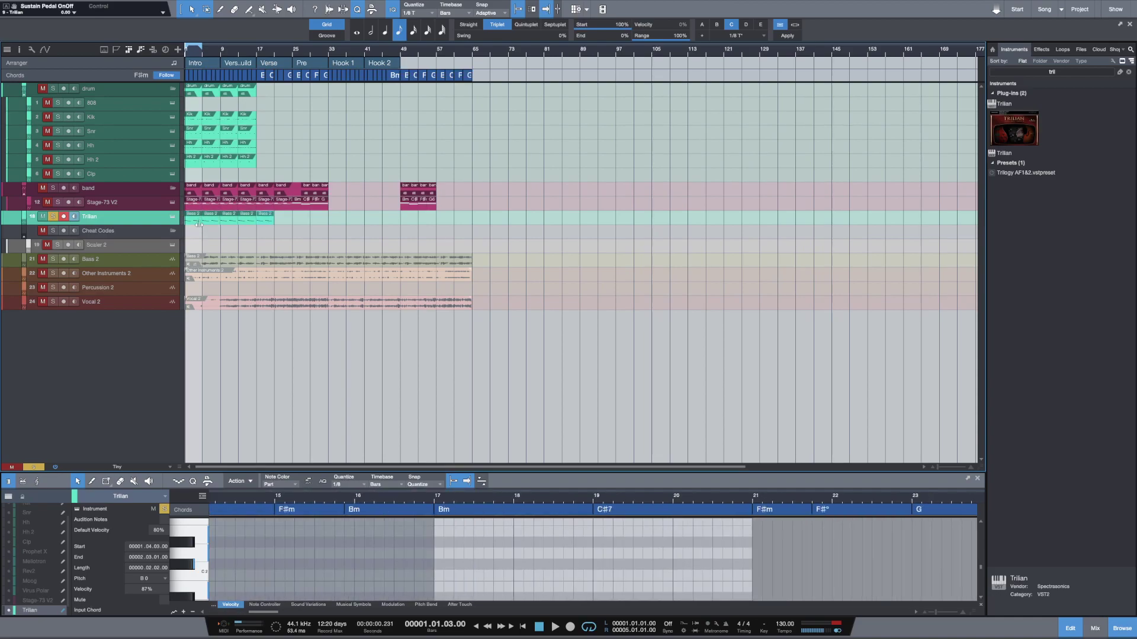
Step: Select all the drum parts in bars 1 to 17 and duplicate them twice so the drums run to bar 49
drag(292, 173, 245, 128)
drag(291, 168, 185, 112)
key(d)
key(d)
Step: Create an empty Trilian part covering the Pre section from bar 25 to bar 33 and set the loop range to those bars
click(268, 51)
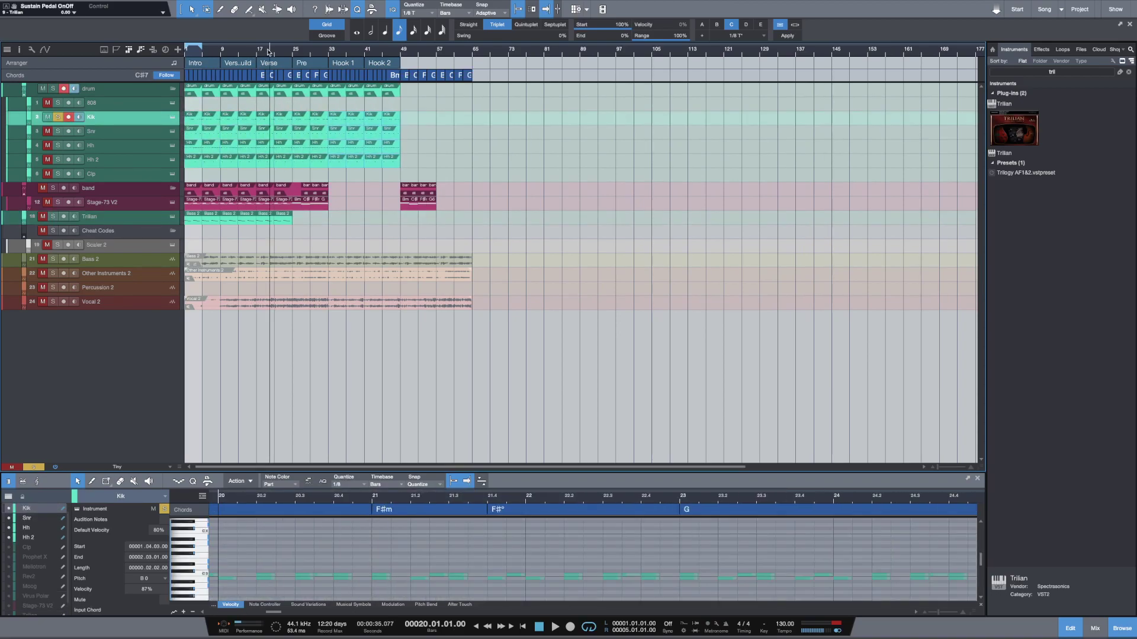
drag(293, 54, 313, 75)
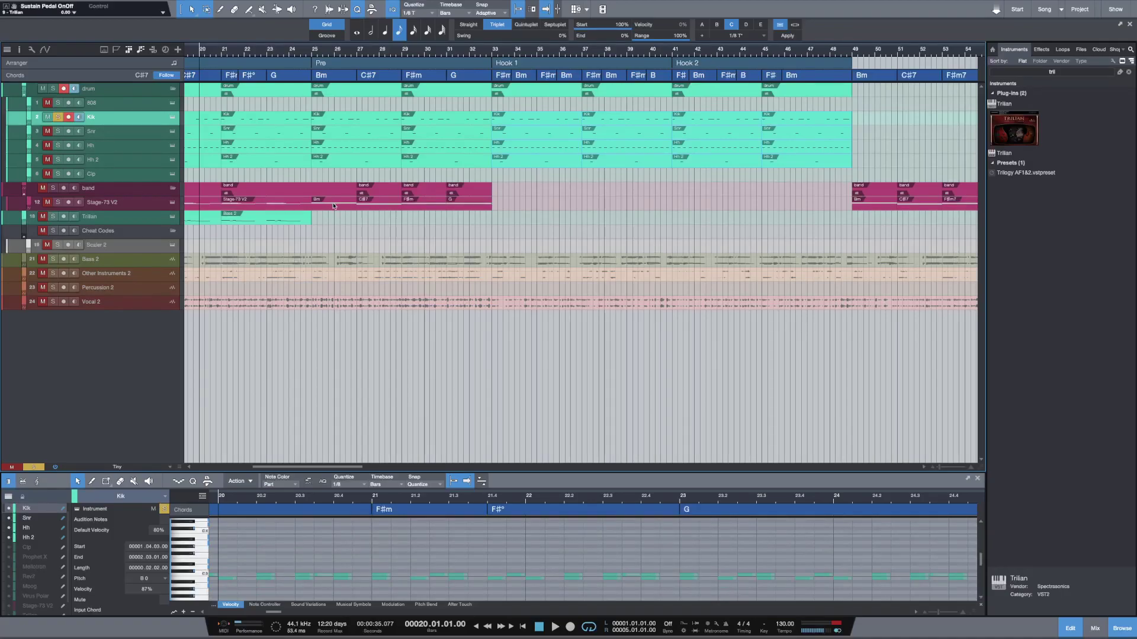
click(311, 55)
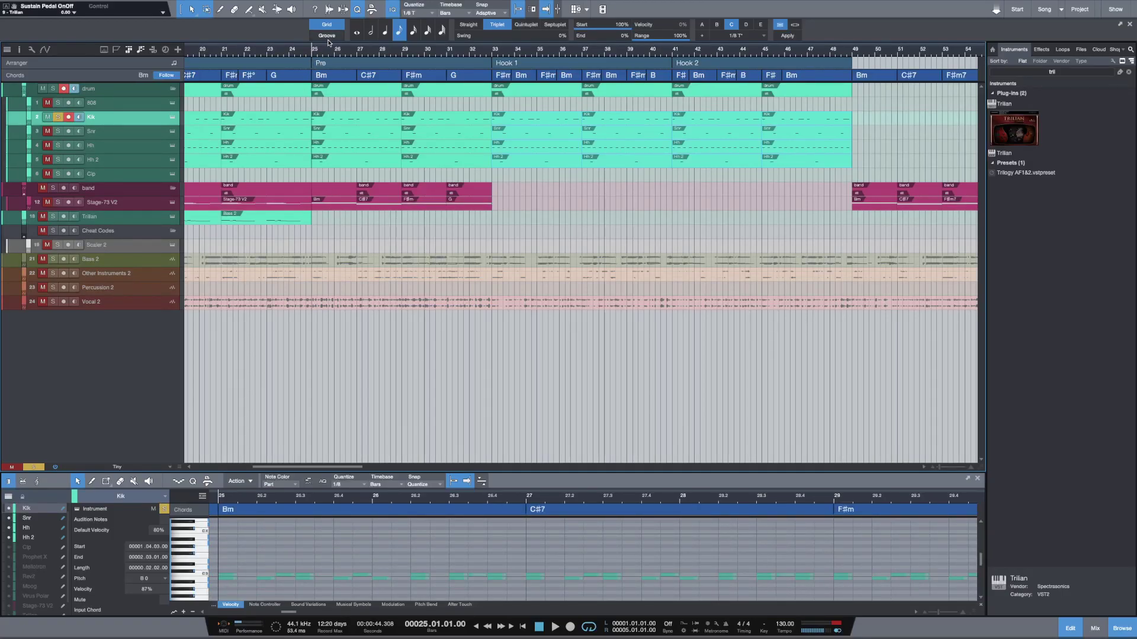
key(space)
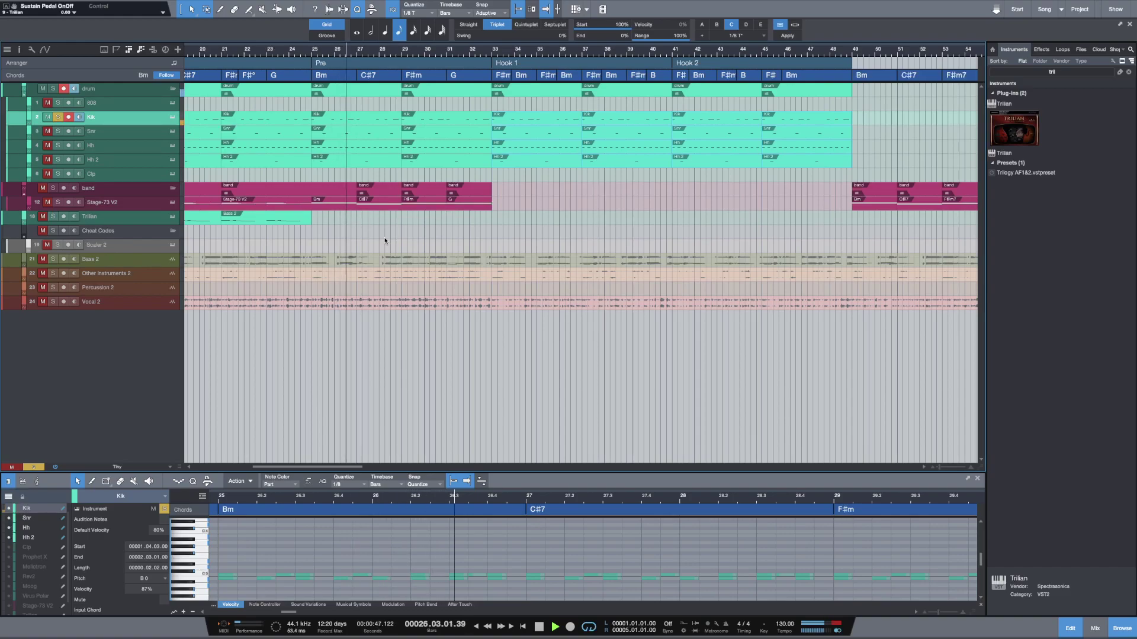
key(space)
double_click(341, 221)
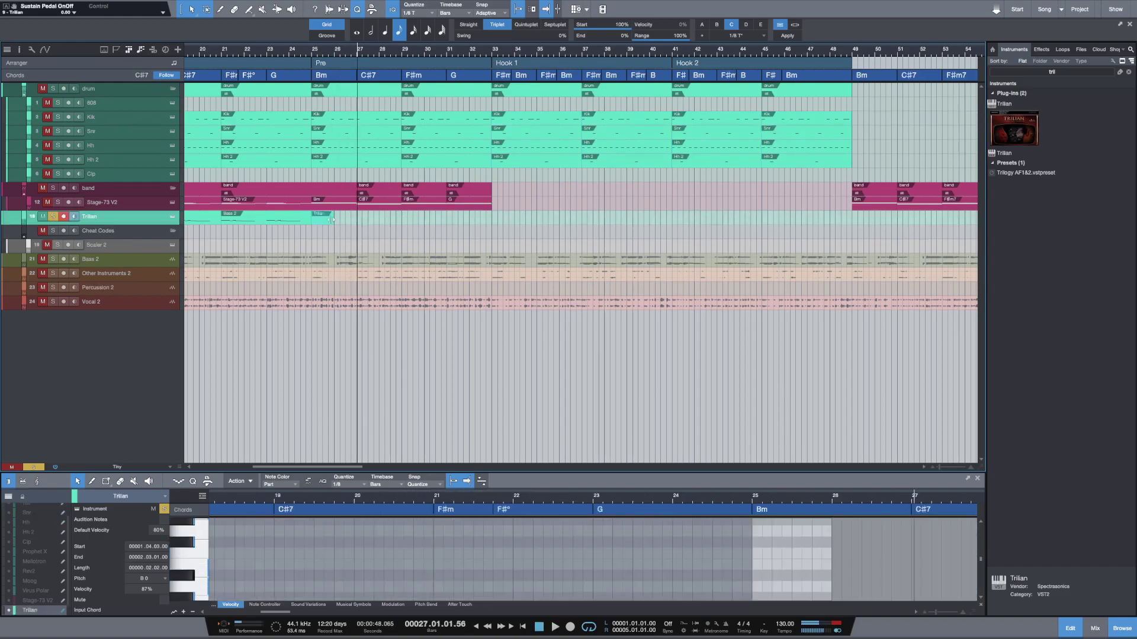
drag(336, 221, 492, 220)
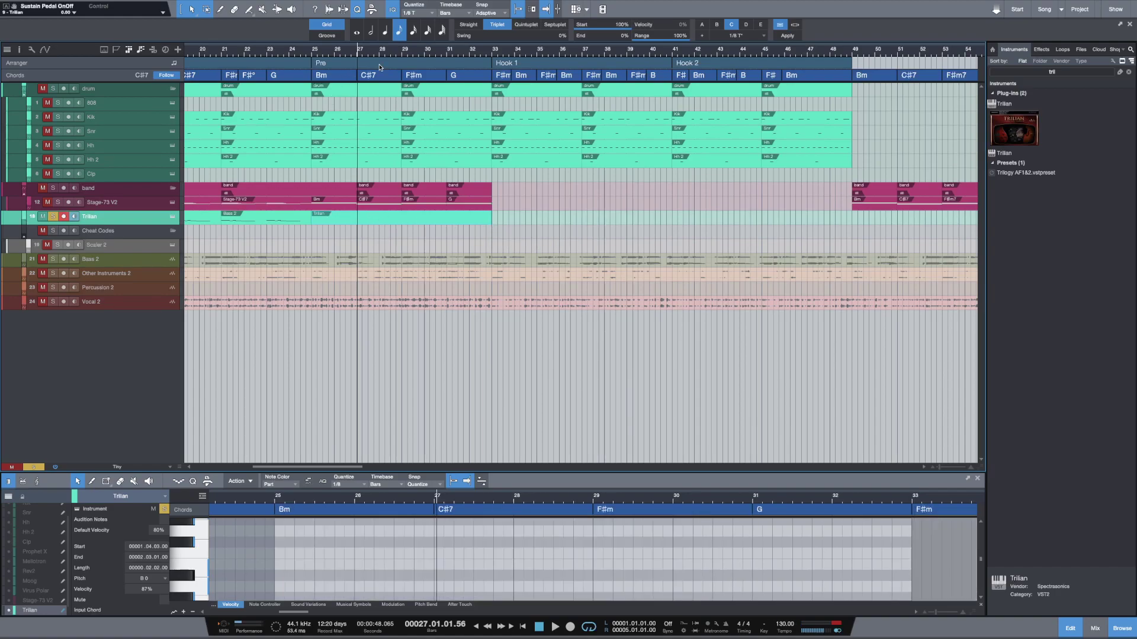
drag(314, 47, 492, 47)
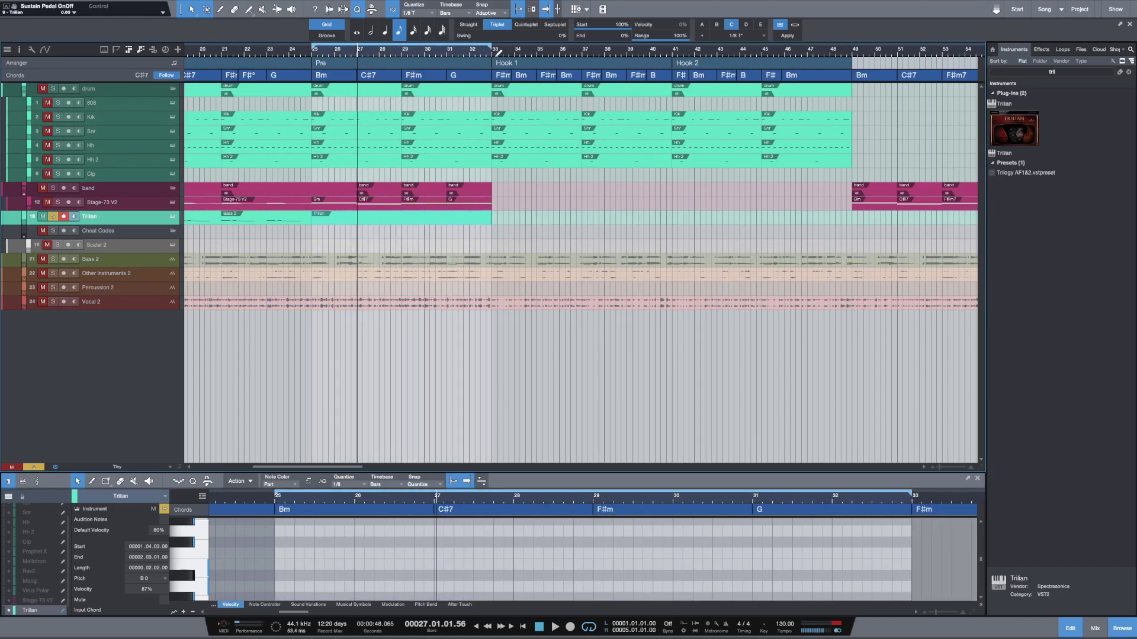
Step: Enter two-beat root notes in the new Trilian part: B0 at bar 25, C#1 at 27, F#1 at 29 and G1 at 31
drag(404, 471, 308, 161)
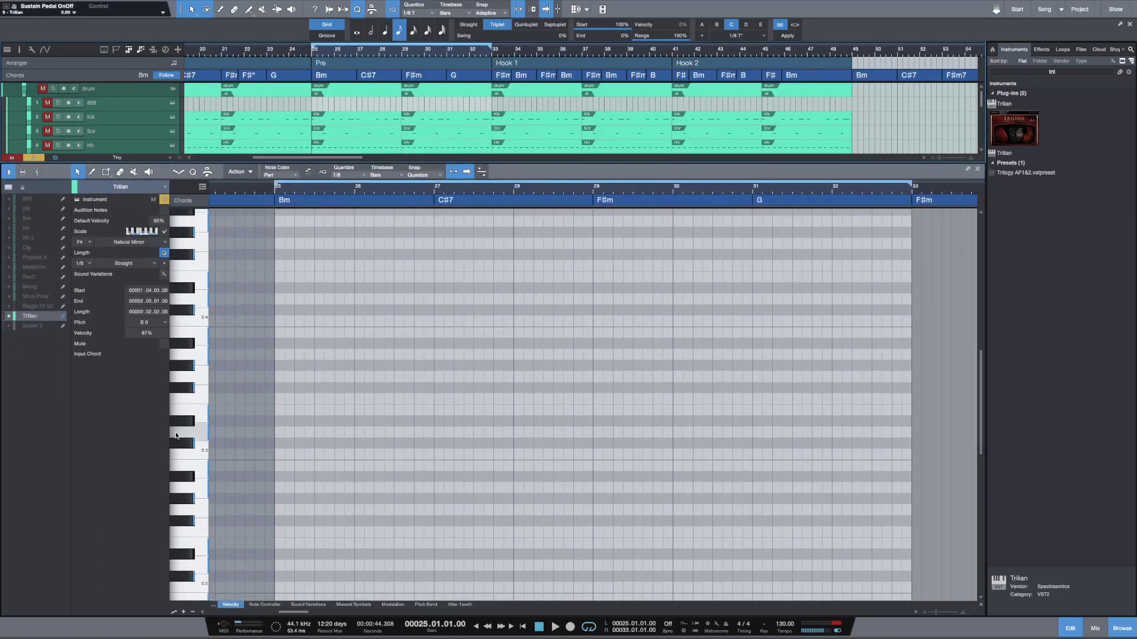
click(192, 486)
scroll(191, 485, down, 10)
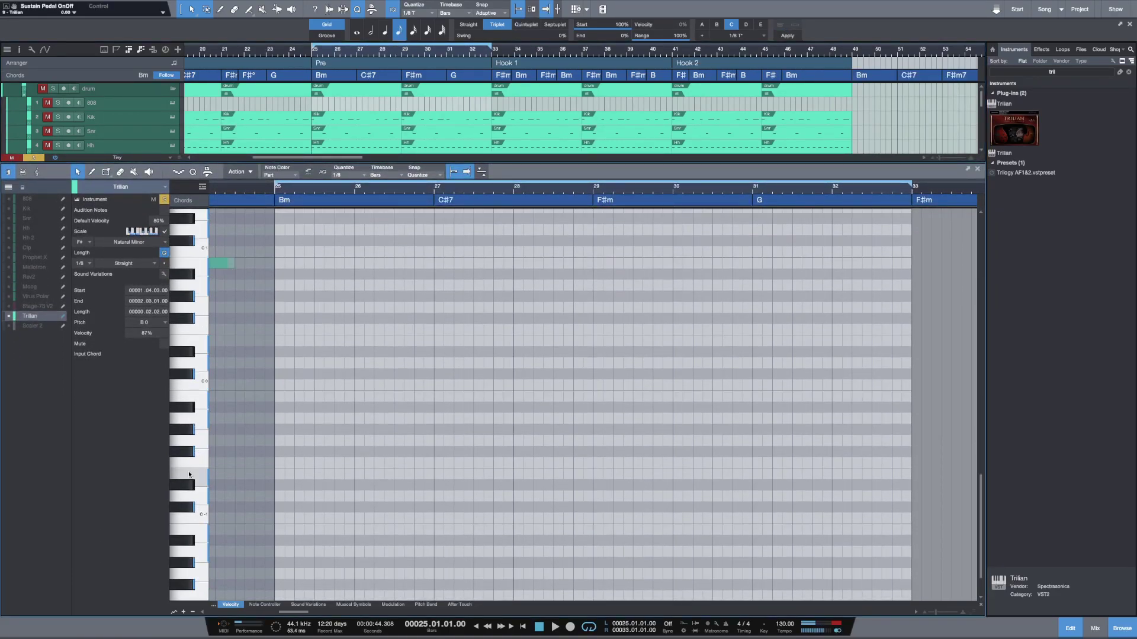
click(197, 426)
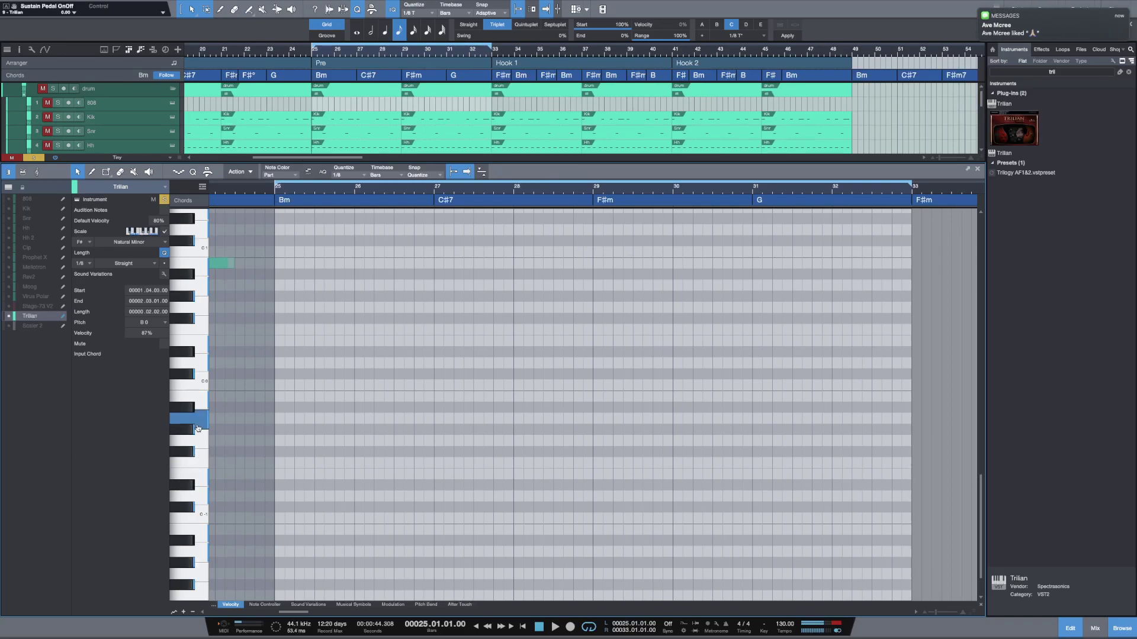
mouse_move(196, 349)
mouse_down()
mouse_move(196, 367)
mouse_move(201, 265)
mouse_up()
click(202, 268)
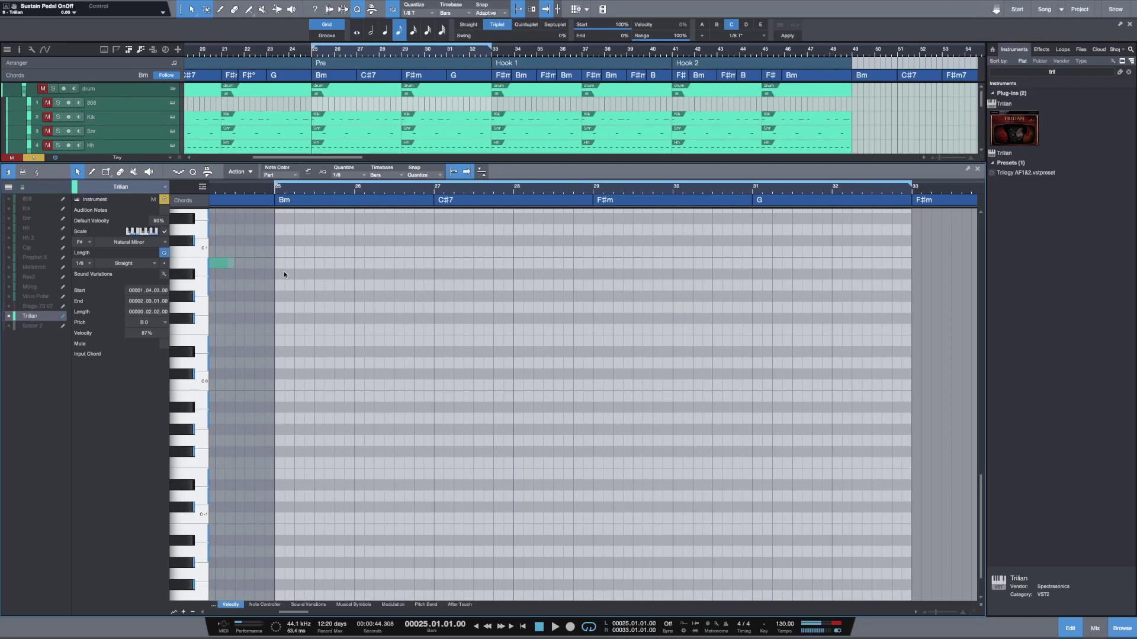
drag(279, 264, 313, 266)
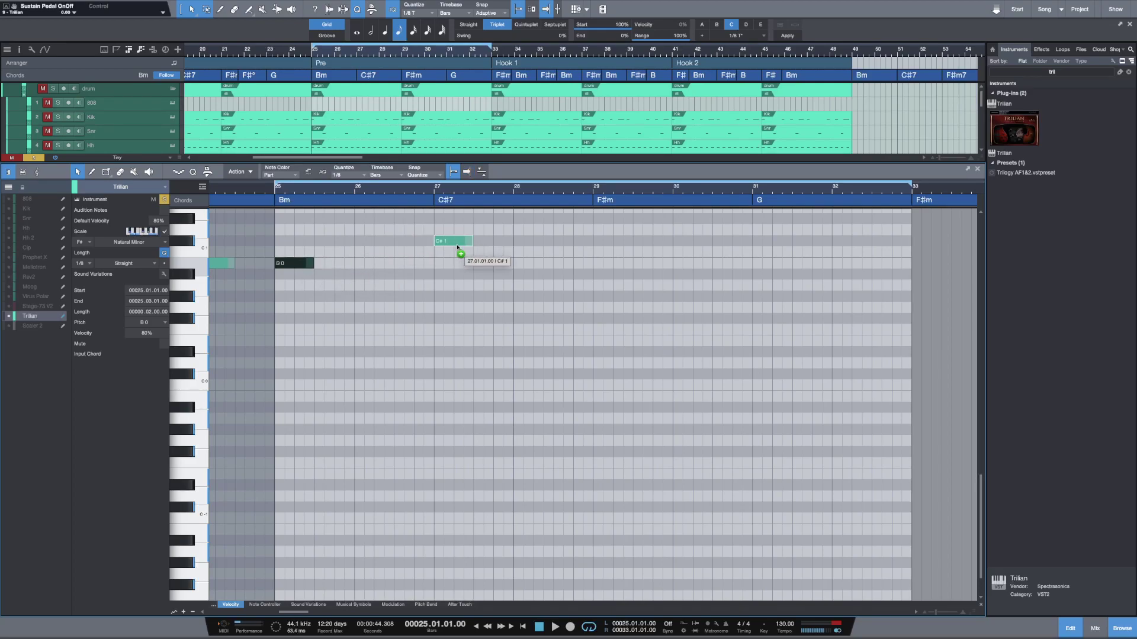
click(453, 242)
drag(449, 245, 603, 244)
scroll(668, 296, up, 5)
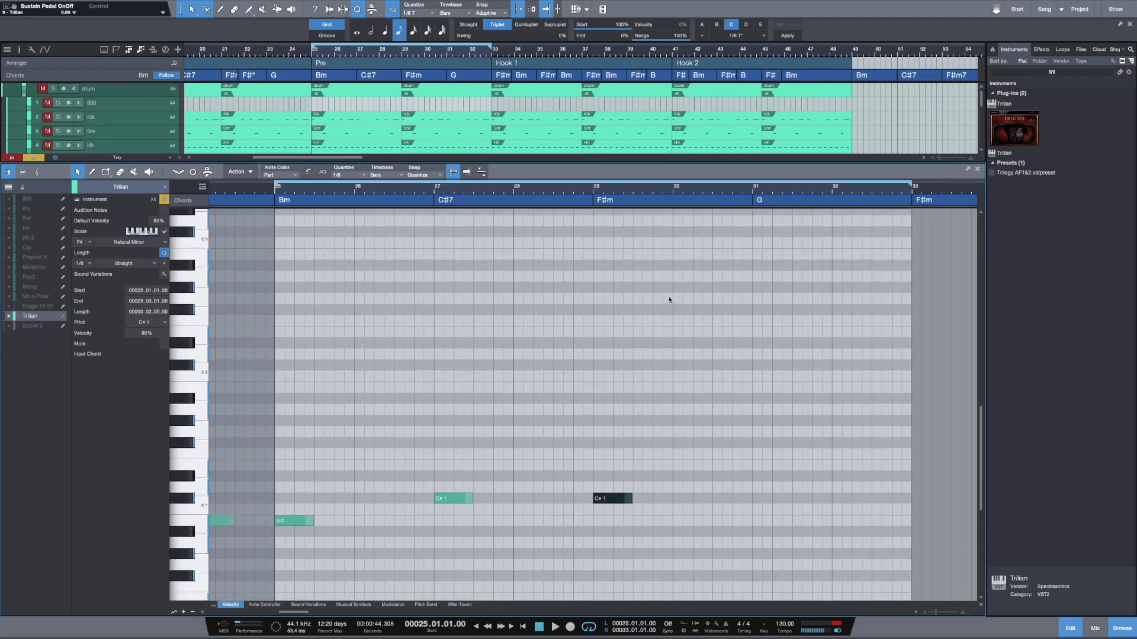
drag(608, 498, 769, 433)
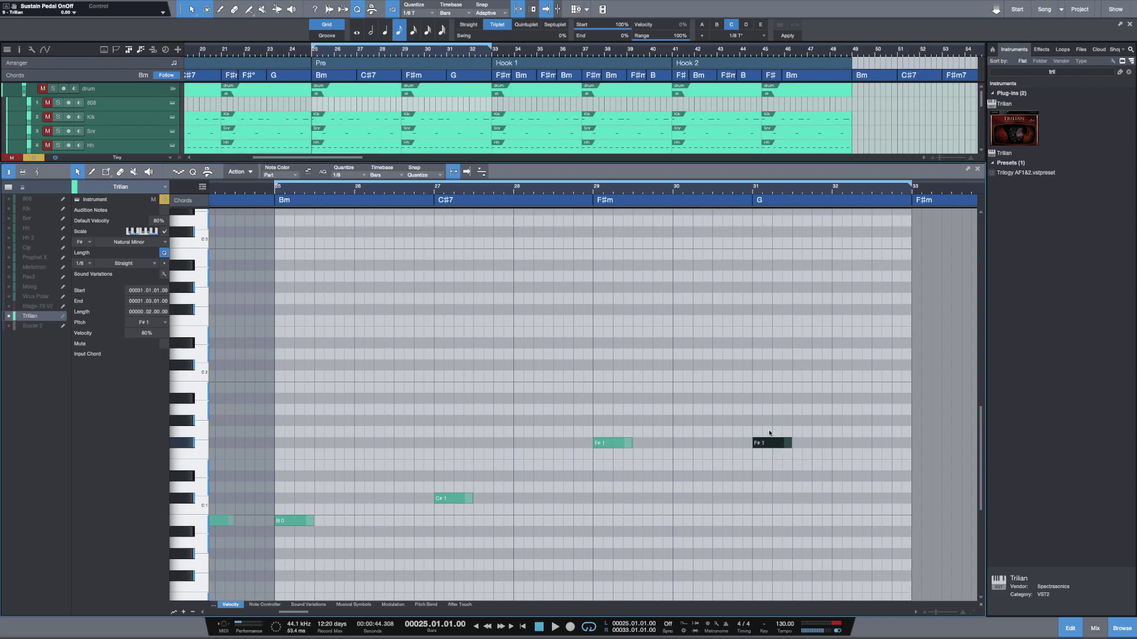
key(Up)
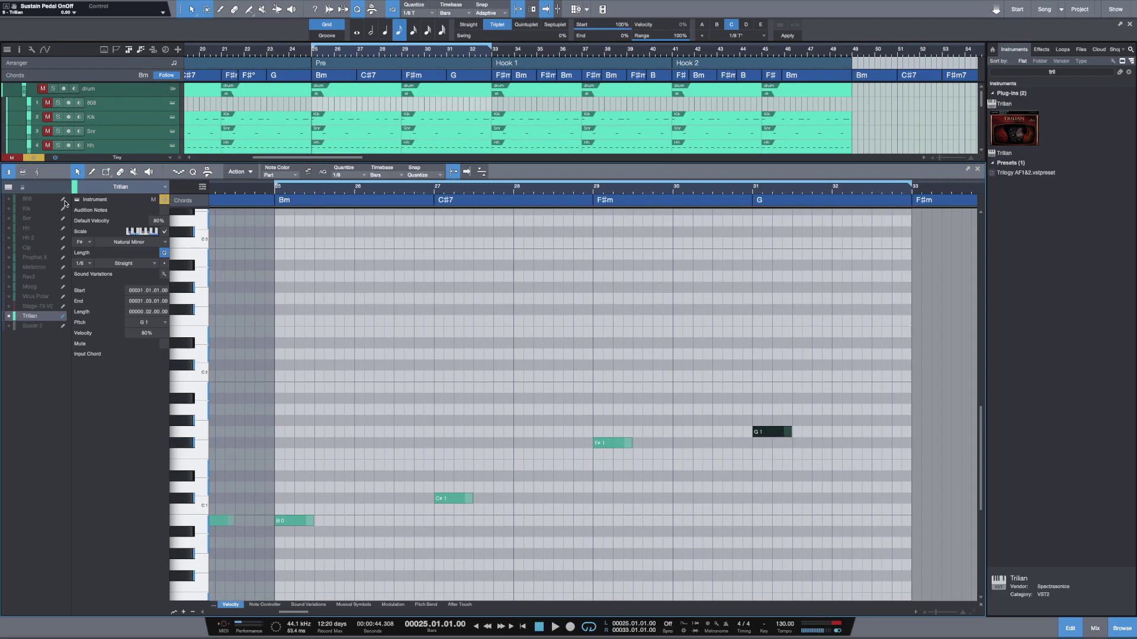
Step: Unsolo the Trilian track and play the Pre section's bass notes together with the other tracks
key(space)
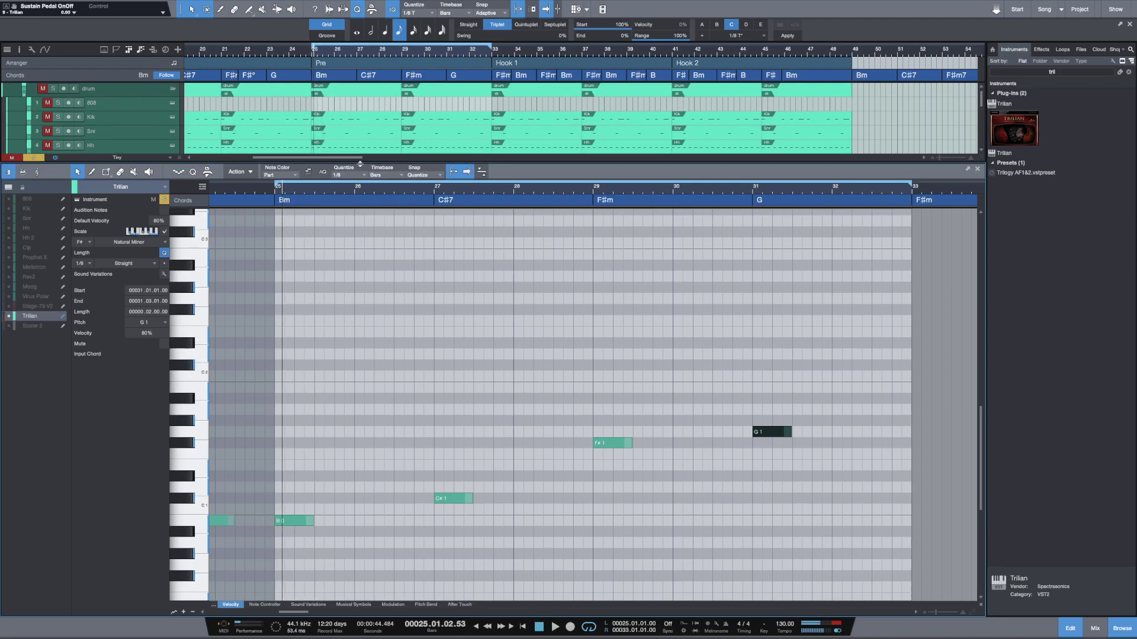
drag(360, 161, 360, 336)
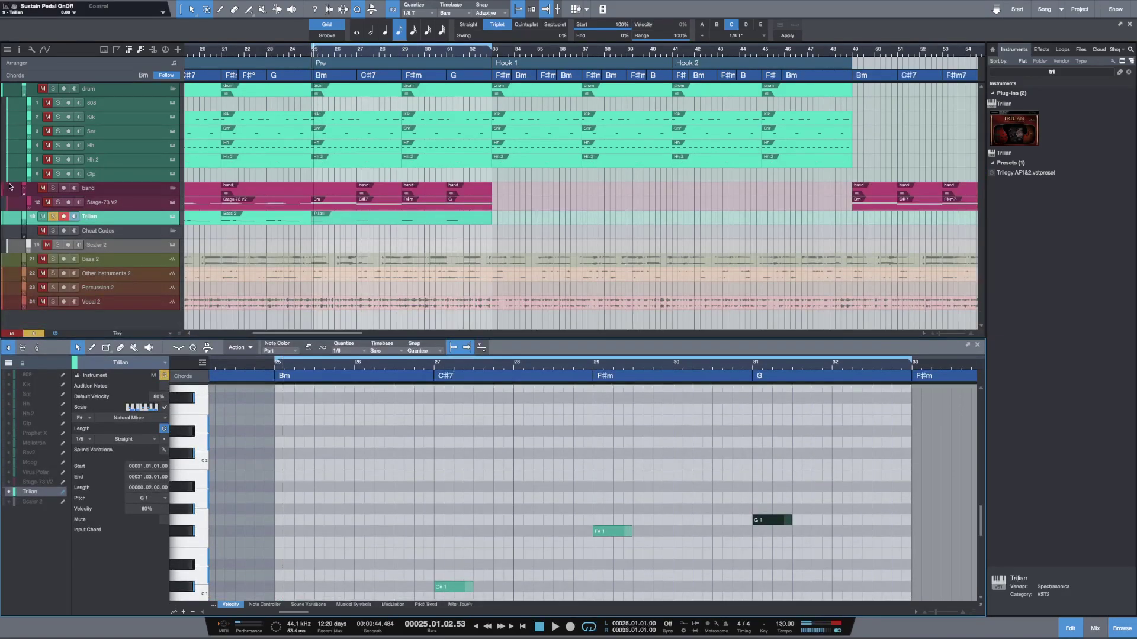
click(53, 216)
key(space)
scroll(433, 495, down, 1)
scroll(432, 492, down, 5)
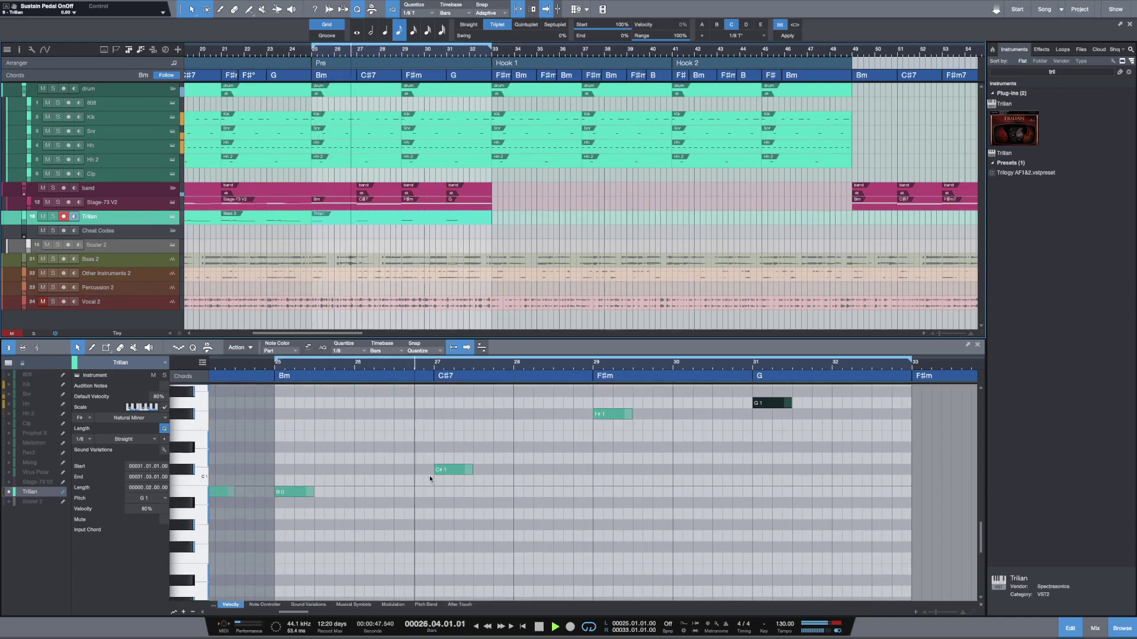
scroll(428, 475, up, 1)
key(space)
key(space)
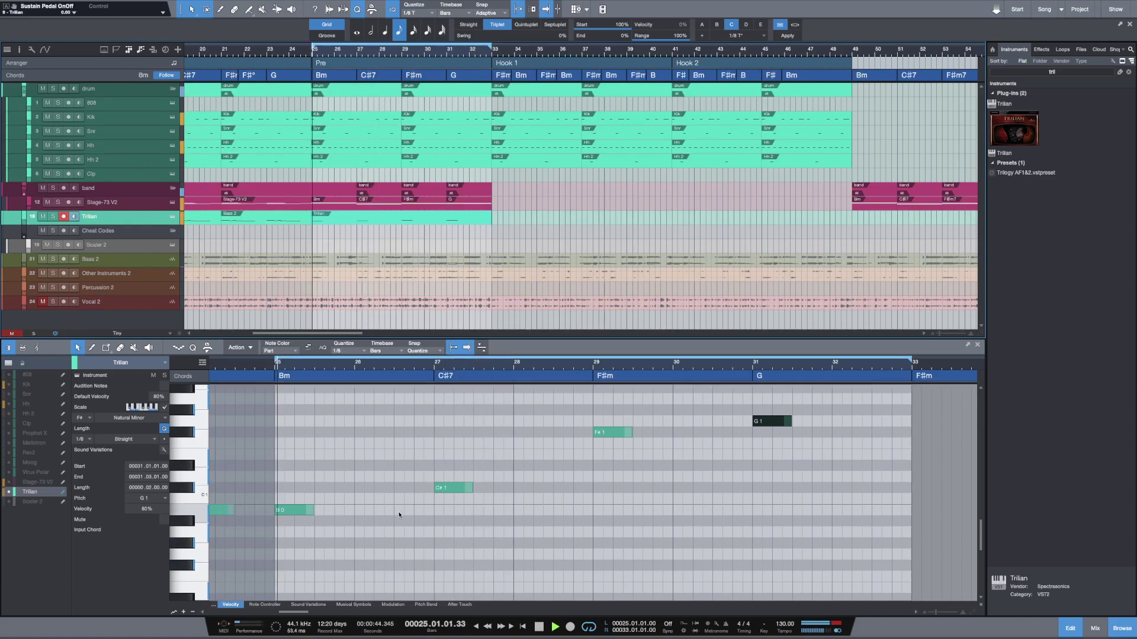
Step: Add a short B0 note on the second half of beat 4 in bar 25 and play back the rhythm
key(space)
key(space)
key(space)
key(space)
key(space)
click(347, 511)
click(348, 510)
key(space)
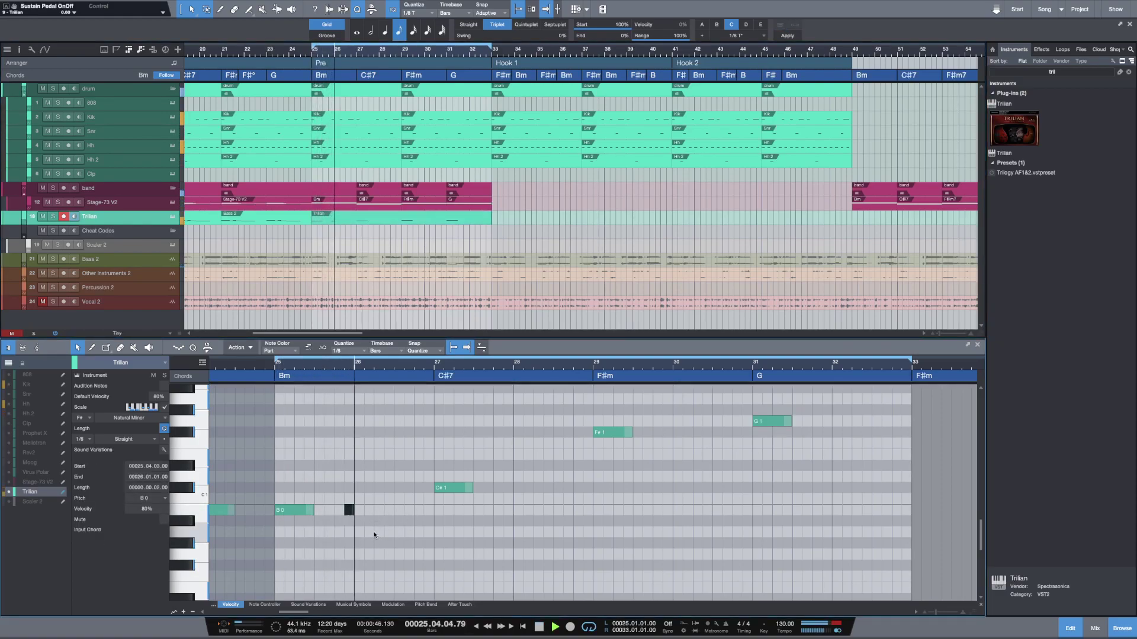
Step: Add a B0 note on beat 2 of bar 26, lengthen it to one beat and play back the phrase
key(space)
key(space)
click(378, 511)
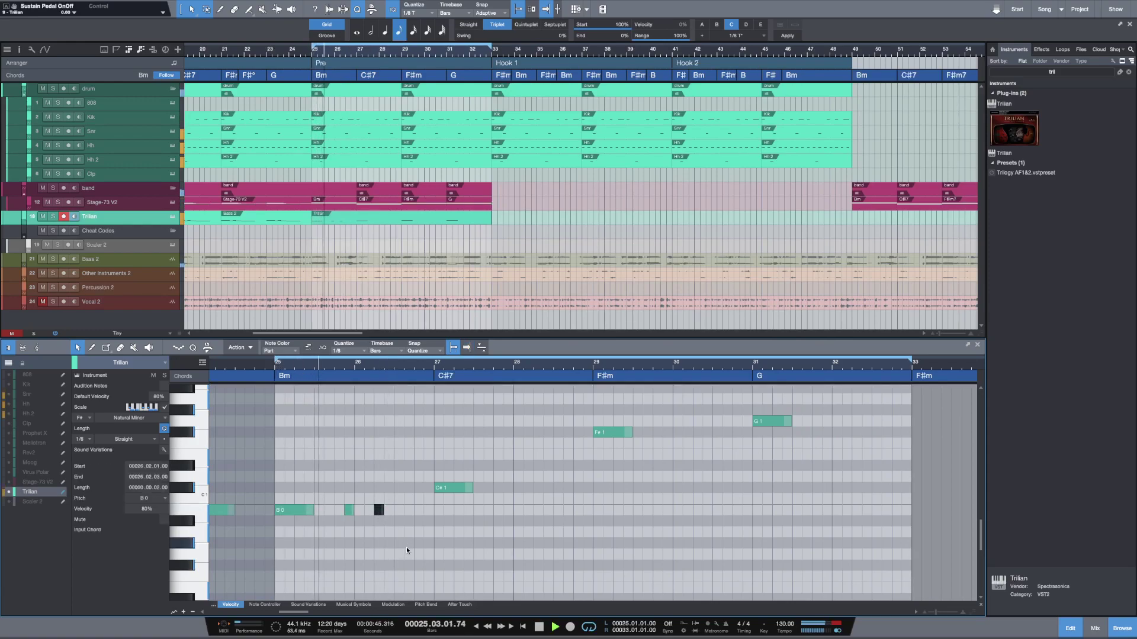
key(space)
key(space)
drag(385, 509, 393, 509)
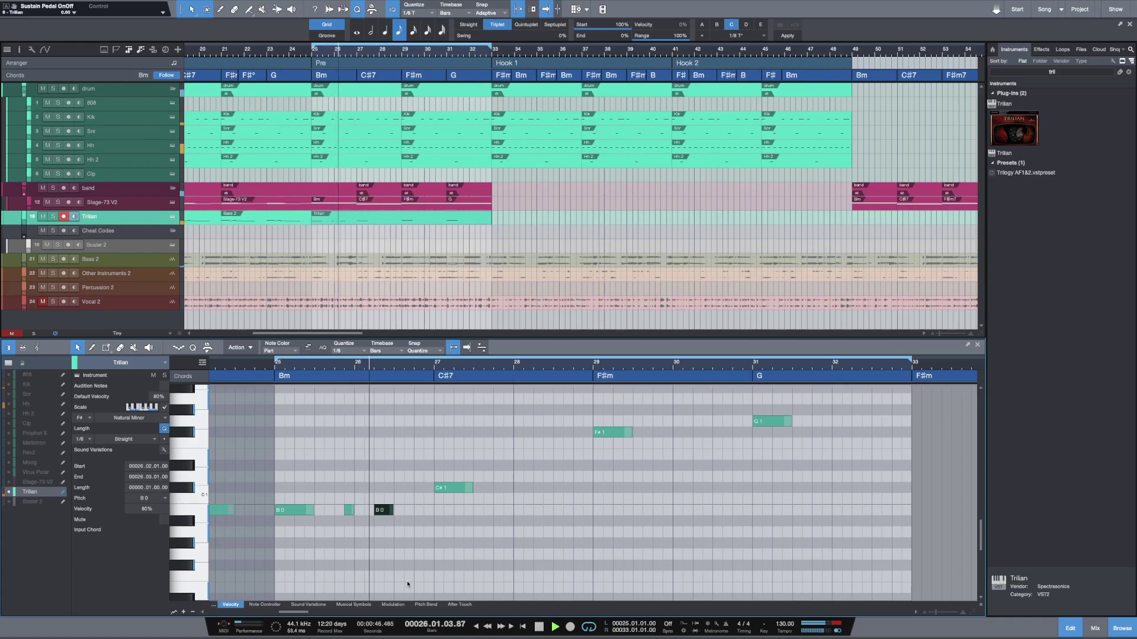
key(space)
key(space)
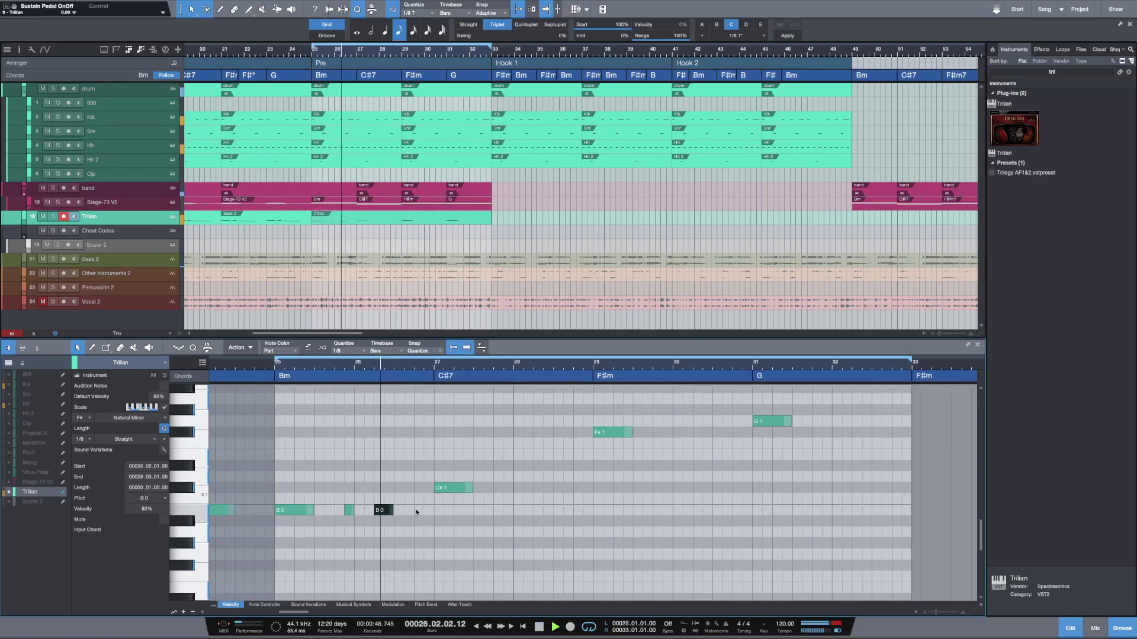
Step: Add a B0 note on beat 4 of bar 26 and lengthen it to one beat, up to bar 27
key(space)
key(space)
click(414, 509)
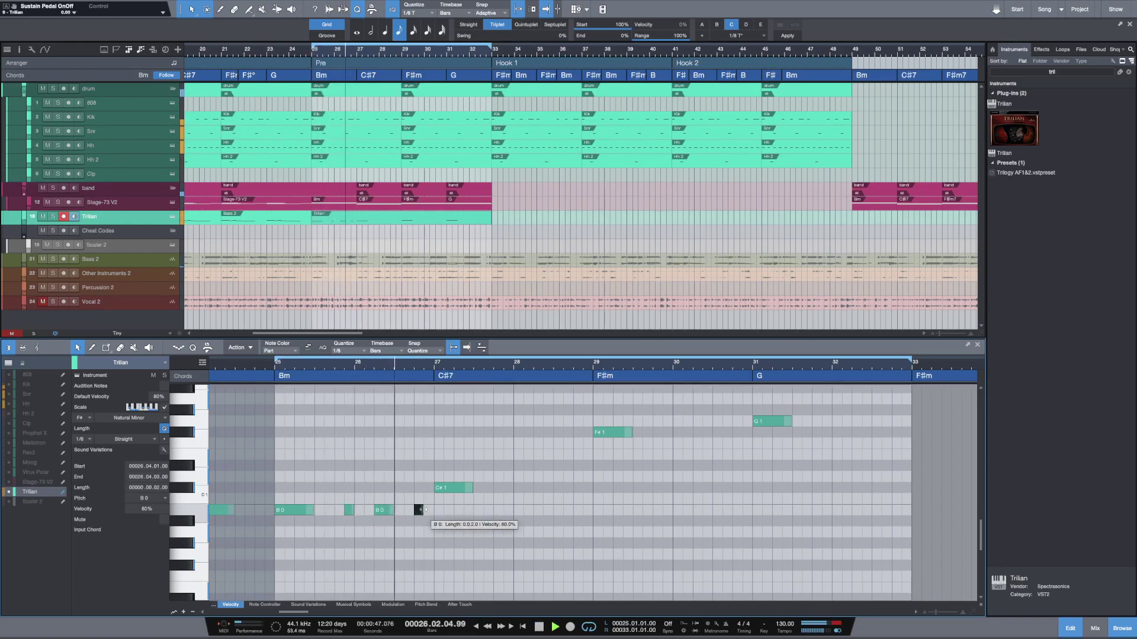
key(space)
key(space)
key(space)
drag(430, 510, 275, 505)
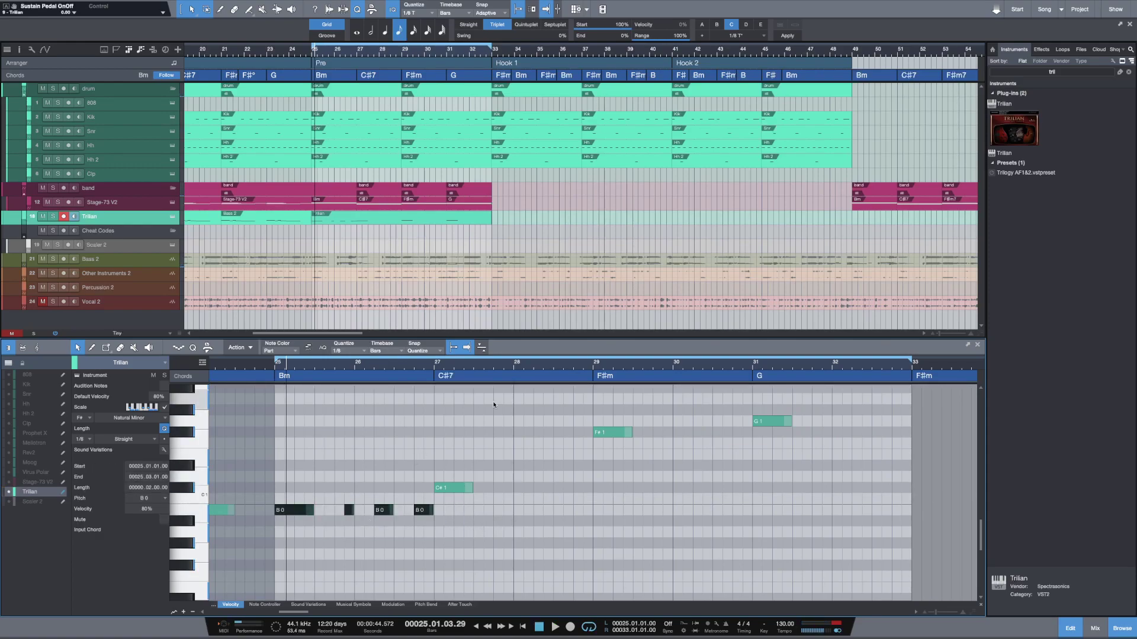
Step: Replace the single notes from bar 27 onward with copies of the four-note B0 phrase at C#1, F#1 and G1, one per chord
drag(434, 393, 822, 486)
key(Delete)
drag(494, 527, 287, 510)
drag(446, 488, 608, 433)
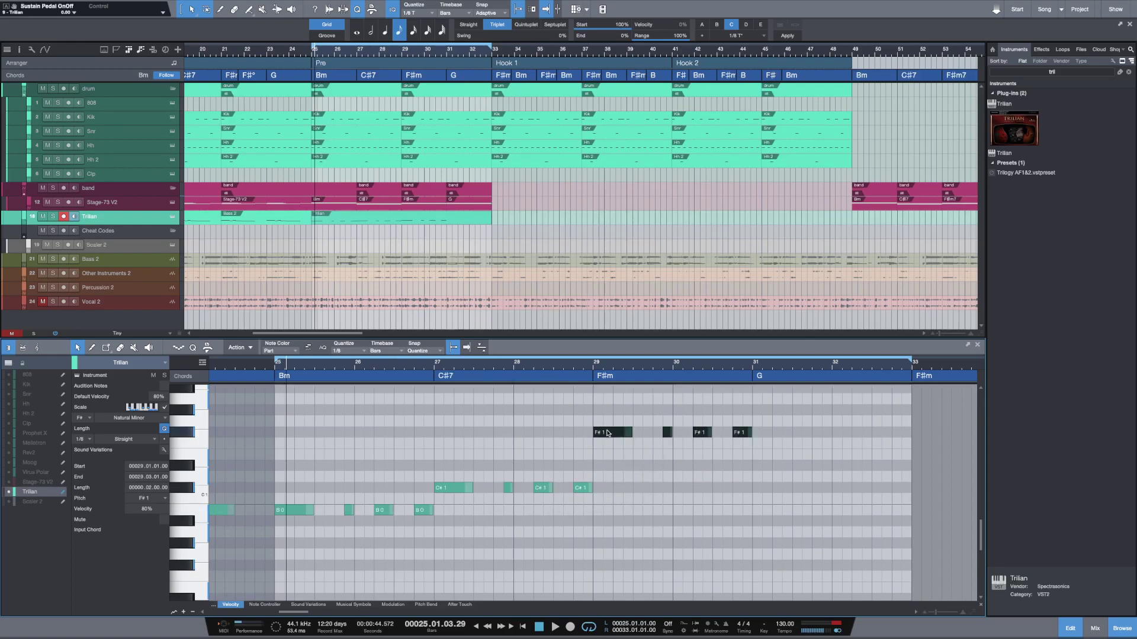
drag(764, 421, 765, 422)
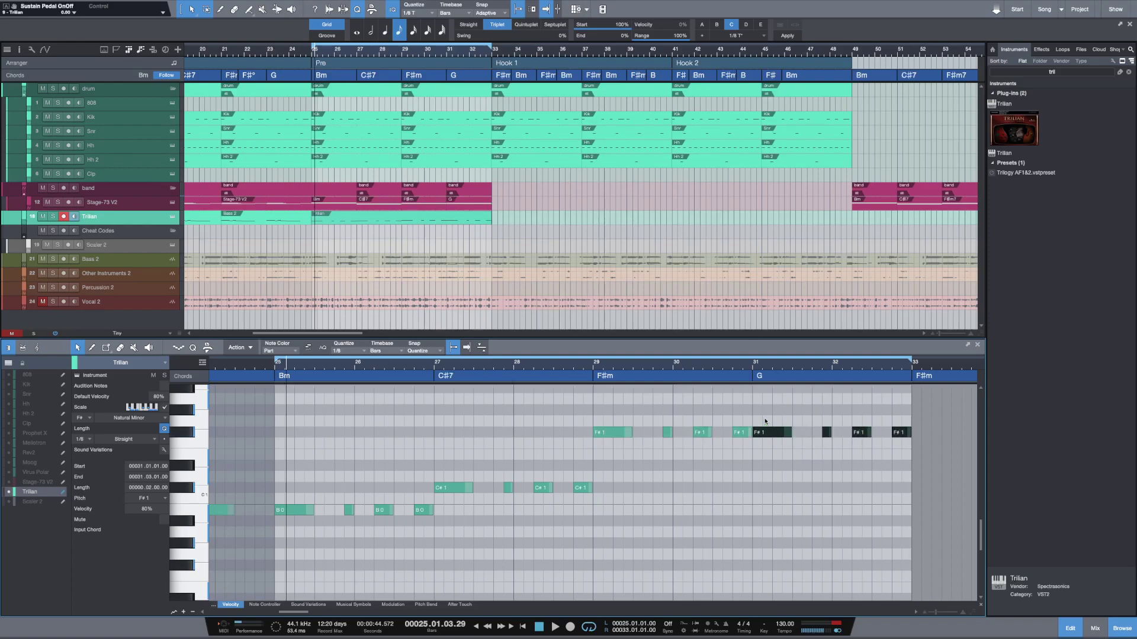
key(alt+Up)
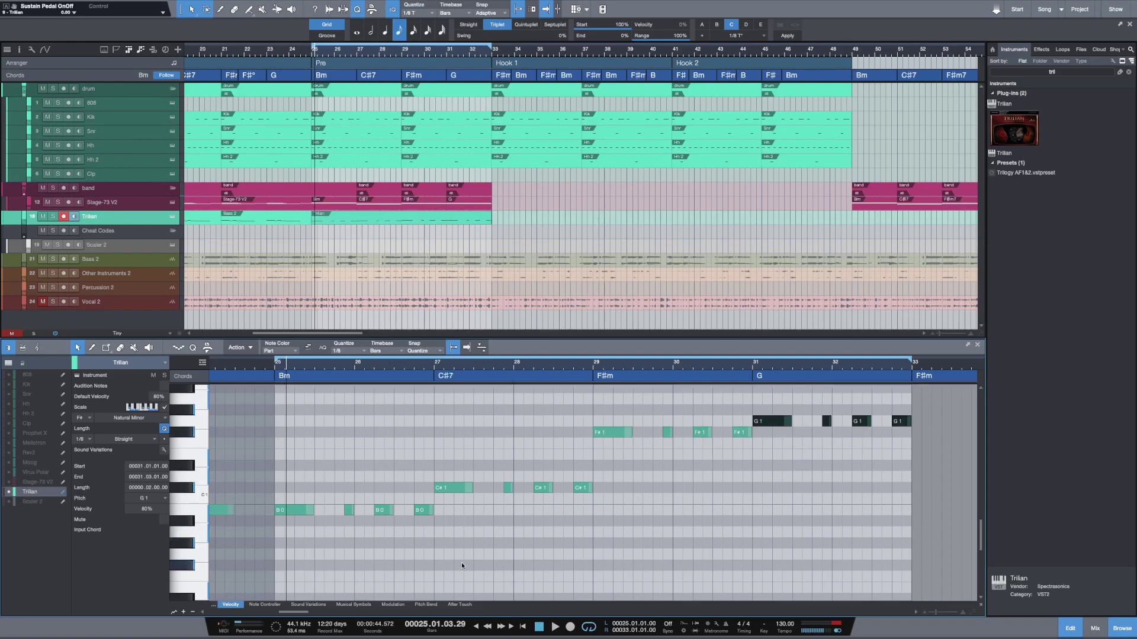
Step: Raise the last note of the Bm phrase, on beat 4 of bar 26, to F#1
click(445, 551)
click(426, 510)
click(496, 539)
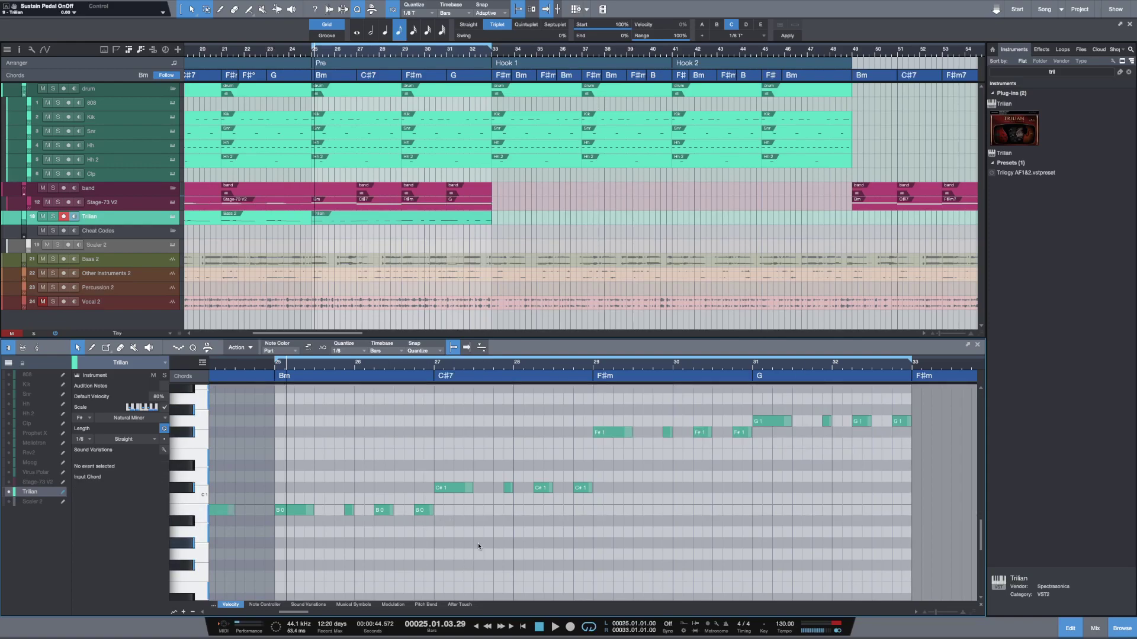
click(421, 511)
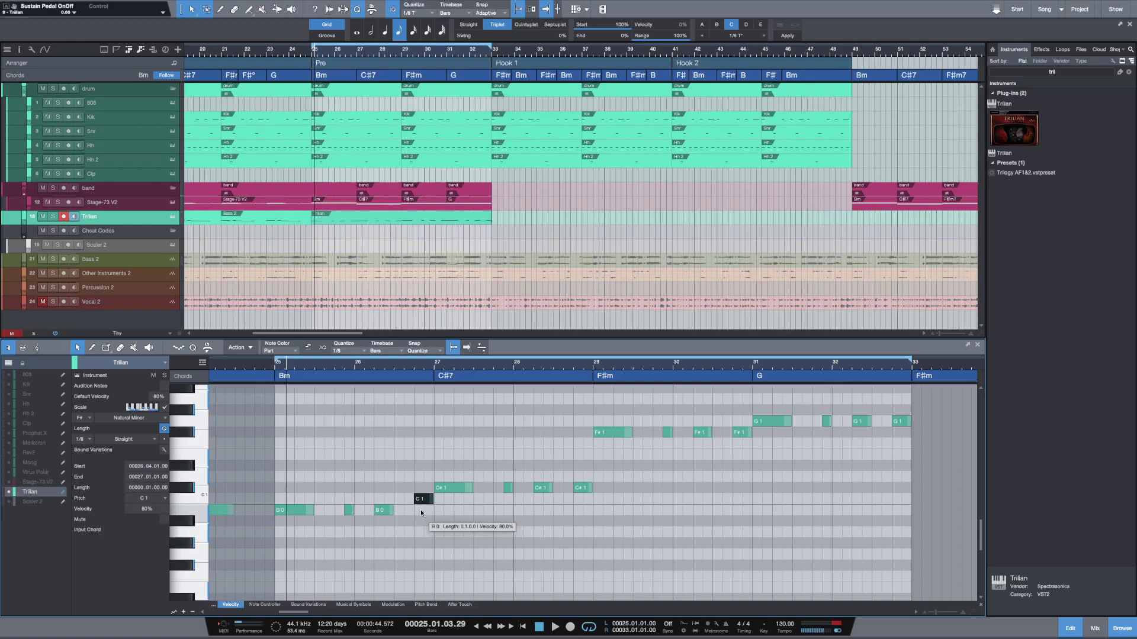
key(Up)
key(Up)
key(Up)
key(Up)
key(Up)
key(Up)
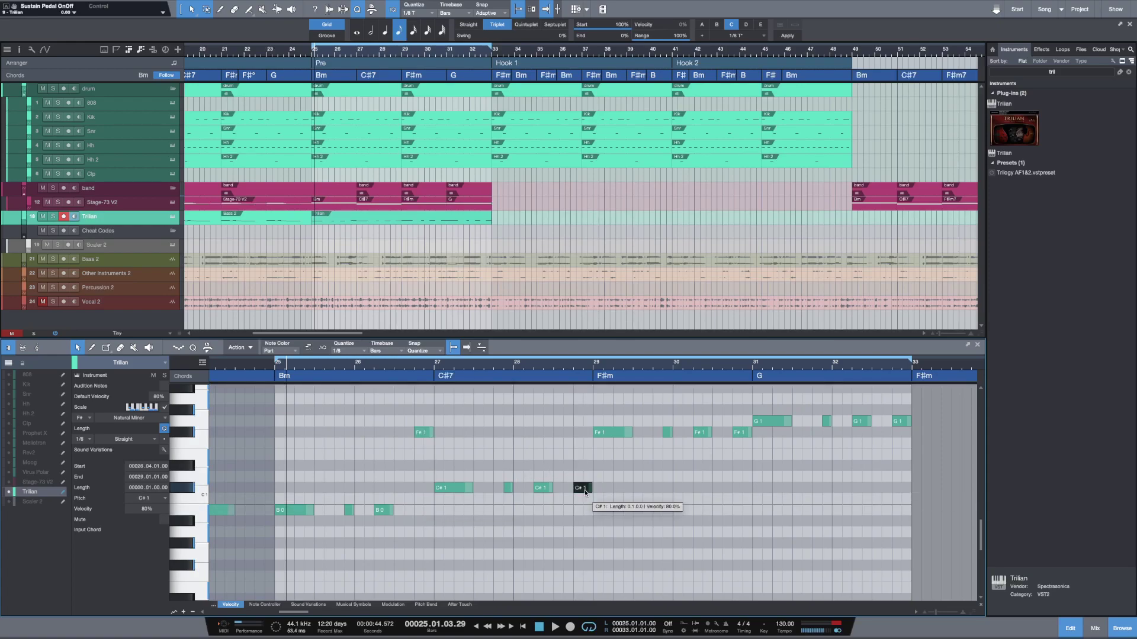
Step: Raise the last note of the C#7 phrase, on beat 4 of bar 28, to G#1
key(Up)
key(Up)
key(Up)
key(Up)
key(Up)
key(Up)
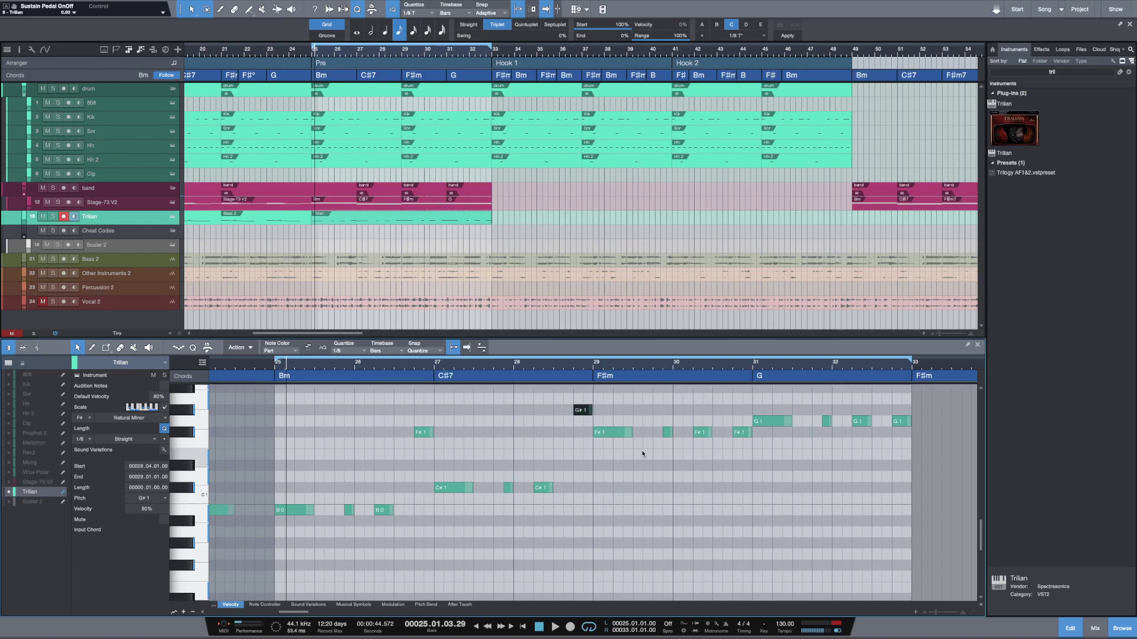
Step: Raise the last note of the F#m phrase, on beat 4 of bar 30, to C#2
scroll(702, 469, up, 5)
scroll(730, 478, down, 5)
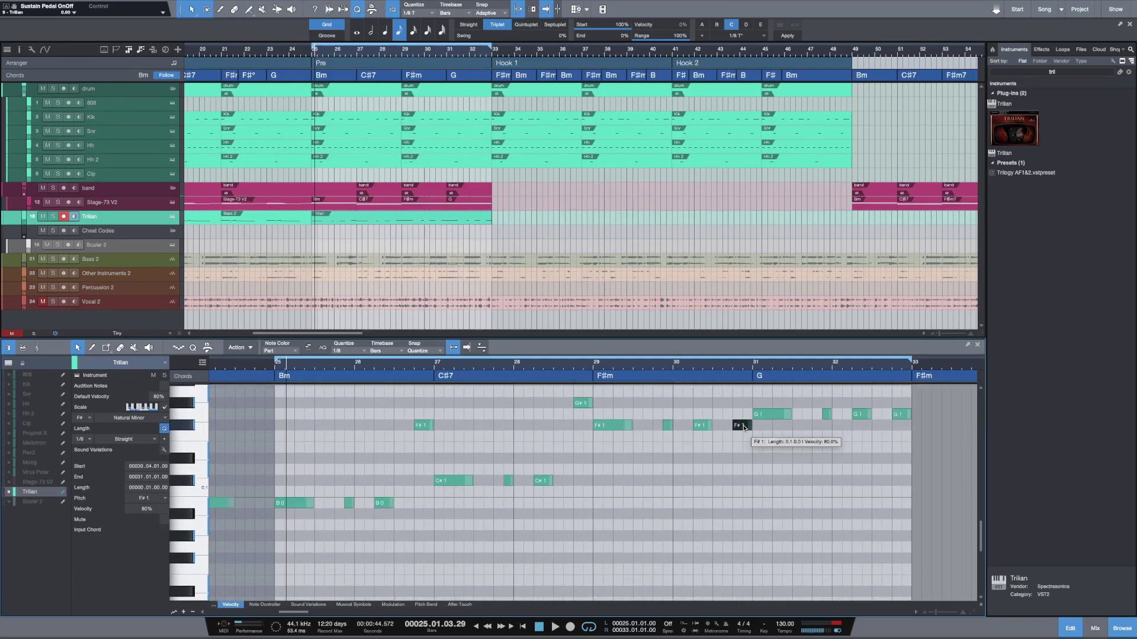
key(Up)
key(Up)
key(Up)
key(Up)
key(Up)
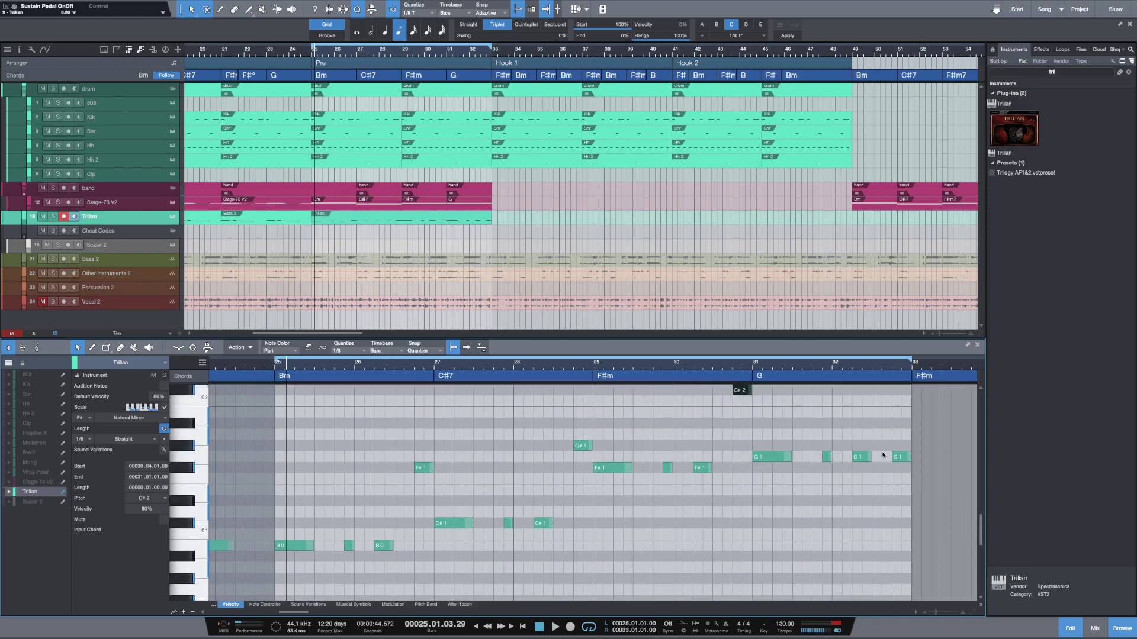
Step: Raise the last note of the G phrase, on beat 4 of bar 32, to D2 and play the section
click(900, 456)
key(Up)
key(Up)
key(Up)
key(Up)
key(Up)
key(Up)
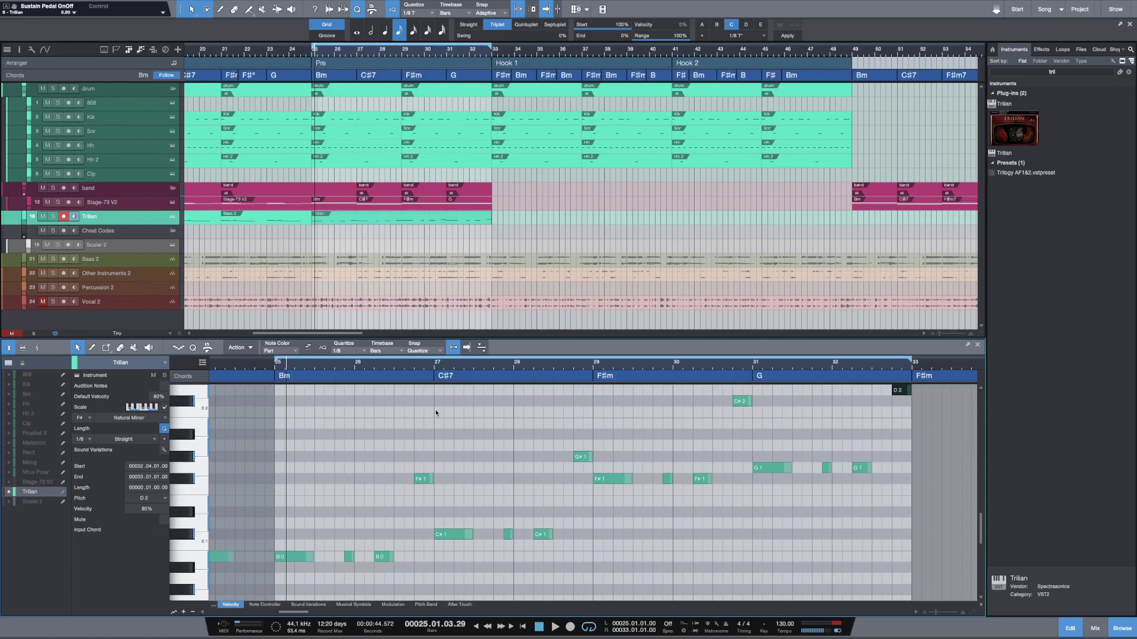
key(space)
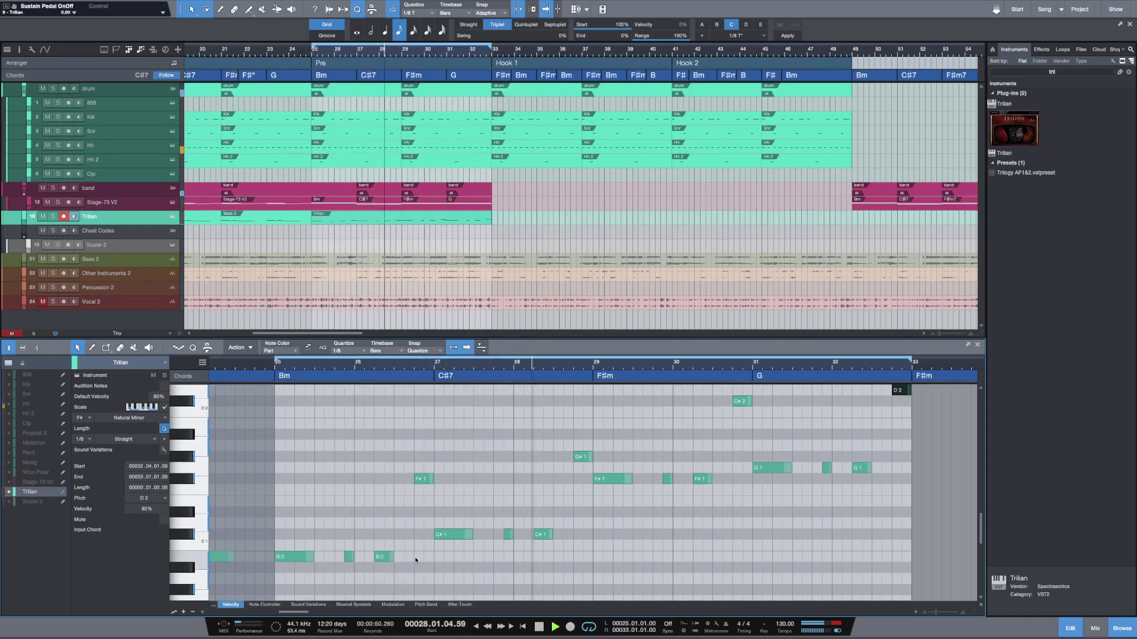
Step: Add a short passing note just before beat 4 of bar 26, set it to B1 and play the phrase
key(space)
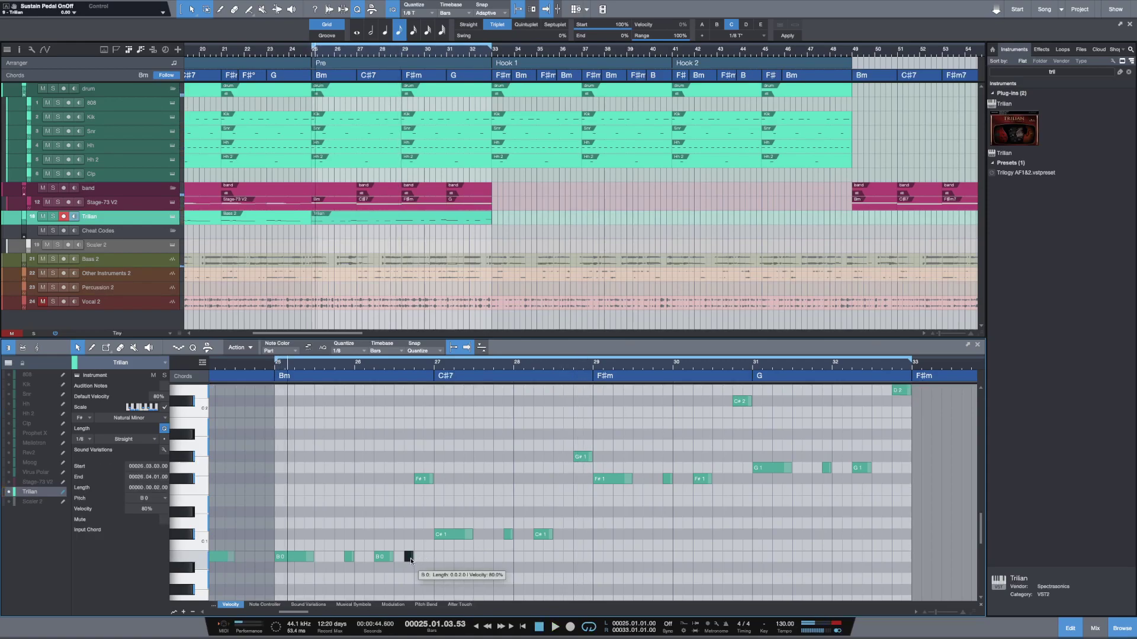
key(shift+Down)
key(Up)
key(shift+Up)
key(space)
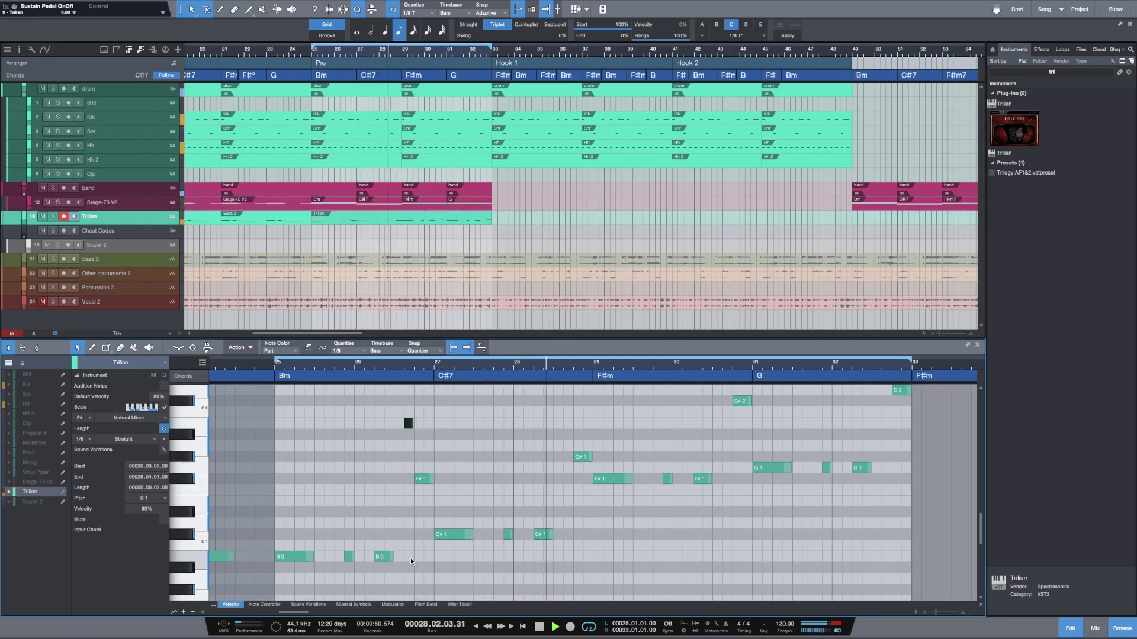
Step: Add matching short notes just before beat 4 of bars 28, 30 and 32, at C#1, F#1 and G1
key(space)
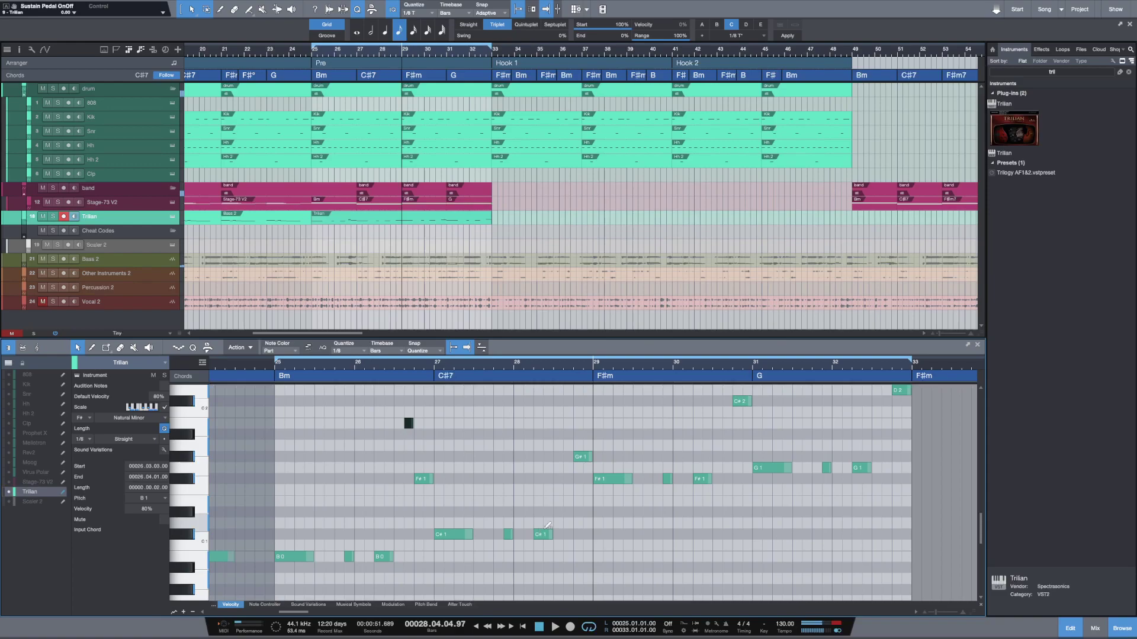
double_click(567, 534)
key(space)
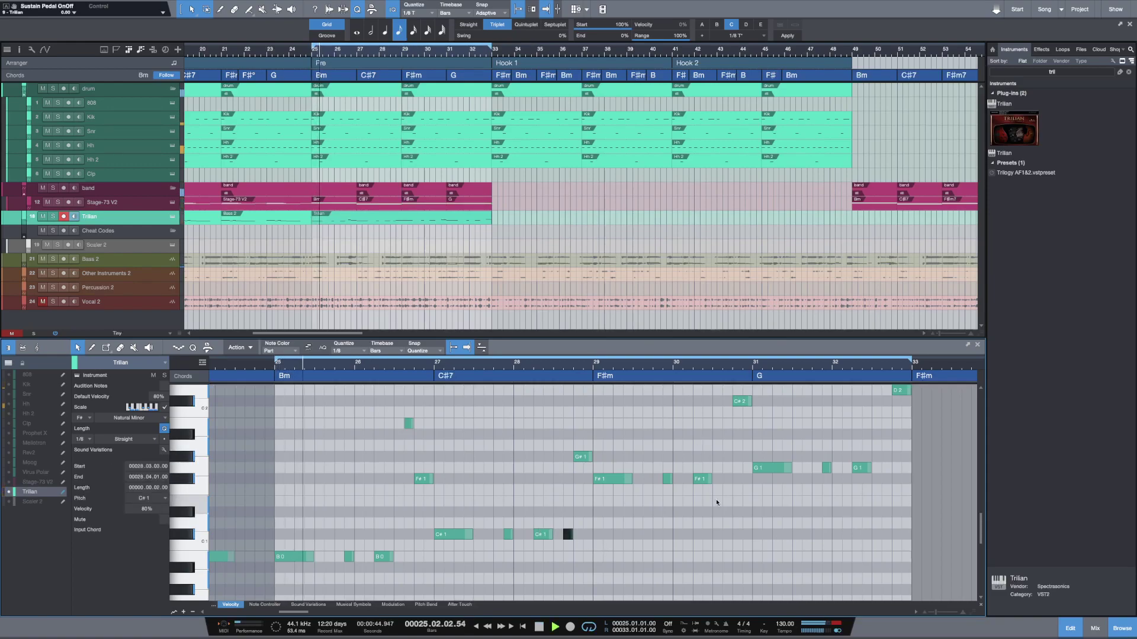
double_click(726, 479)
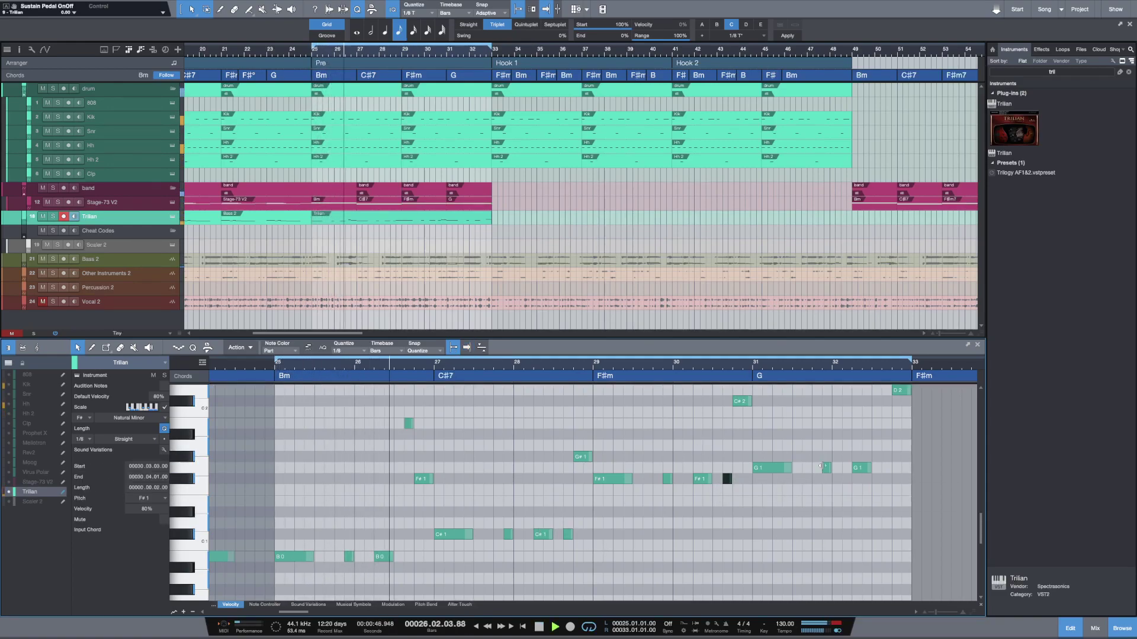
click(879, 476)
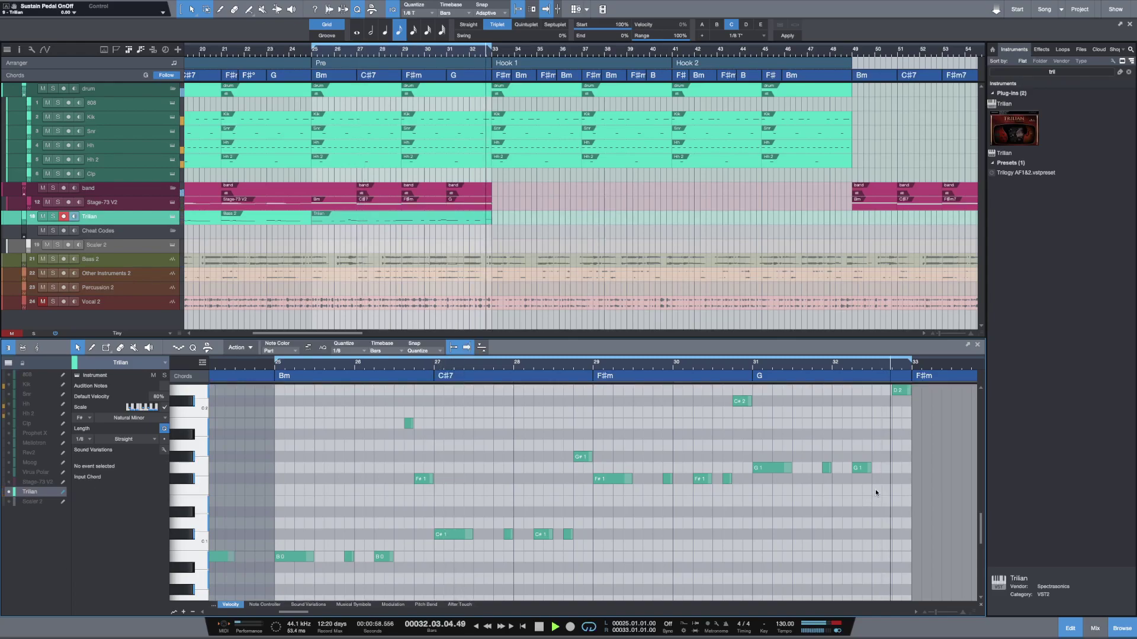
double_click(886, 478)
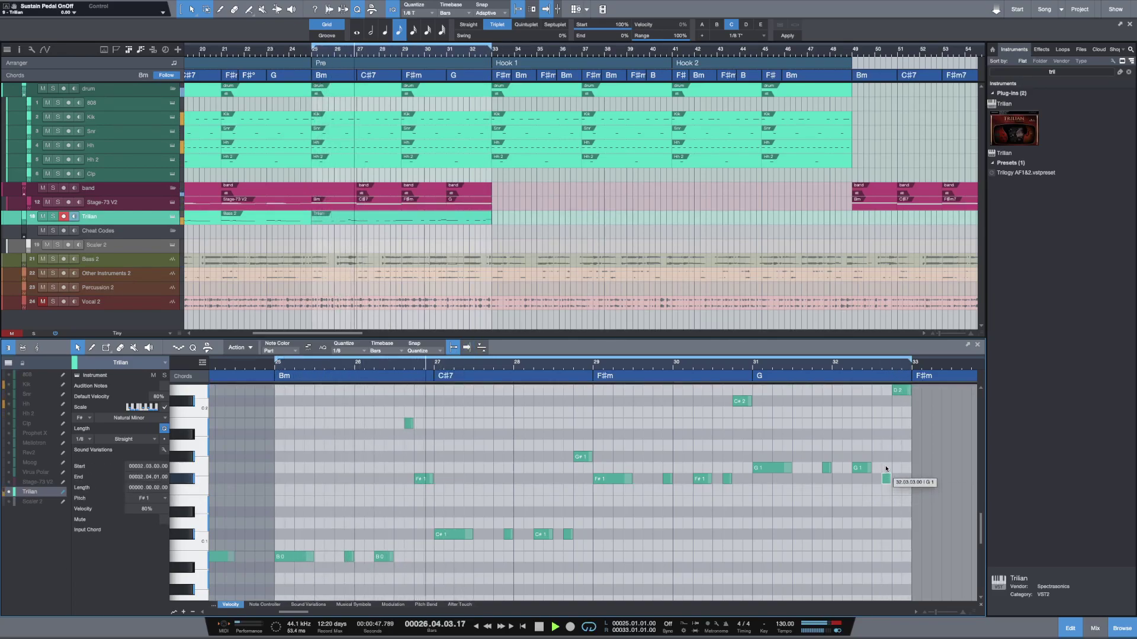
key(Up)
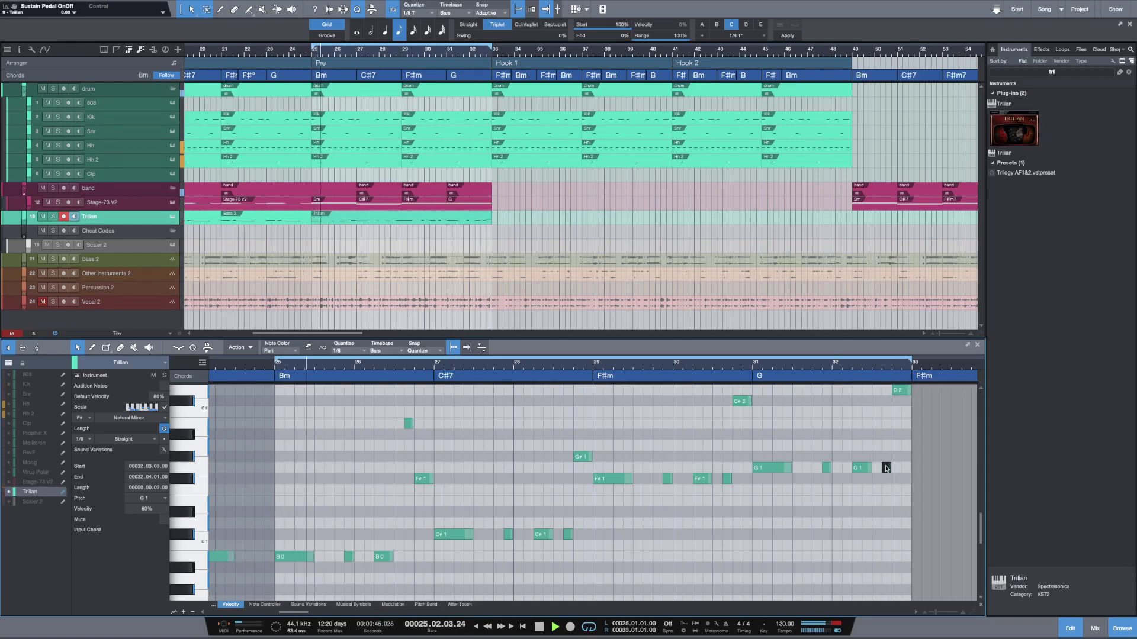
key(space)
Step: Find the Solina V2 plug-in in the instrument browser and add it on a new track below Trilian
scroll(885, 468, up, 1)
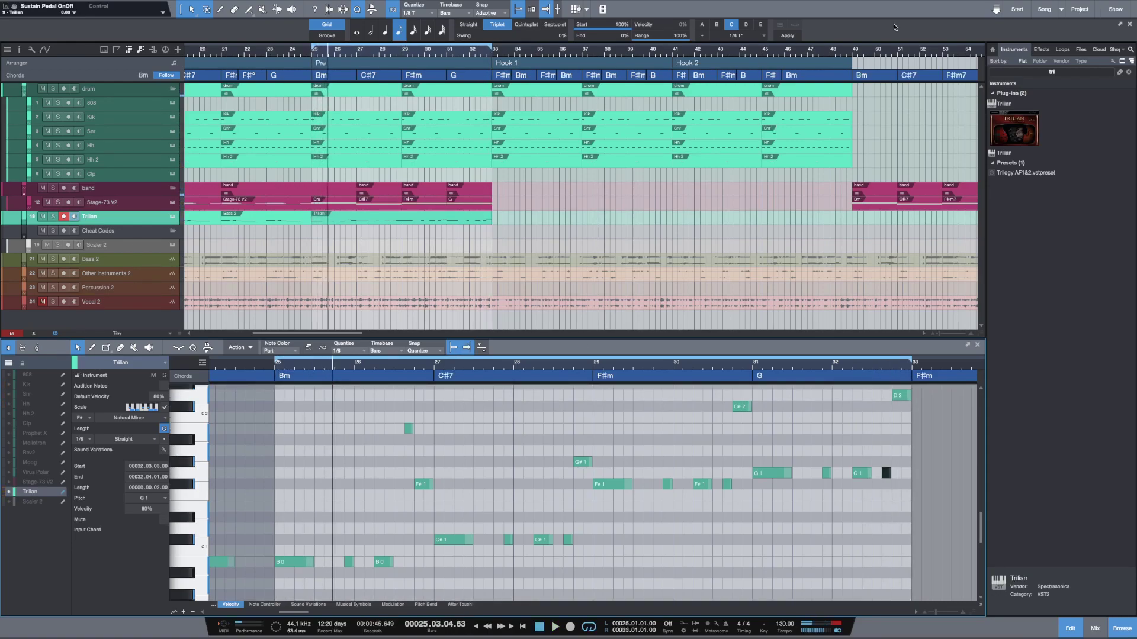
click(1087, 49)
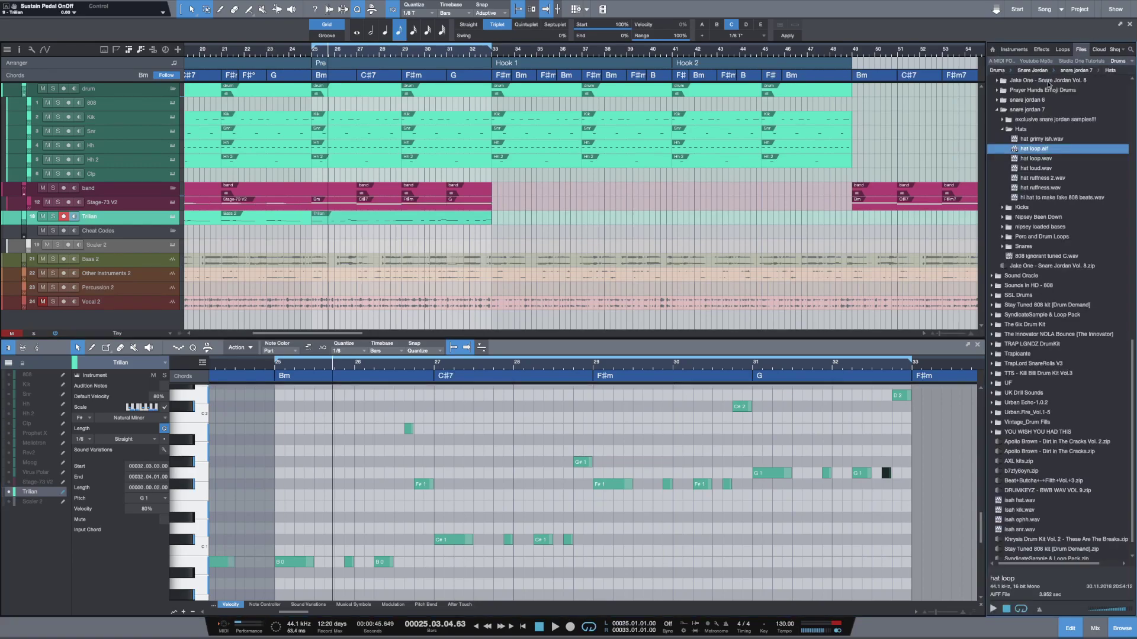
click(1006, 51)
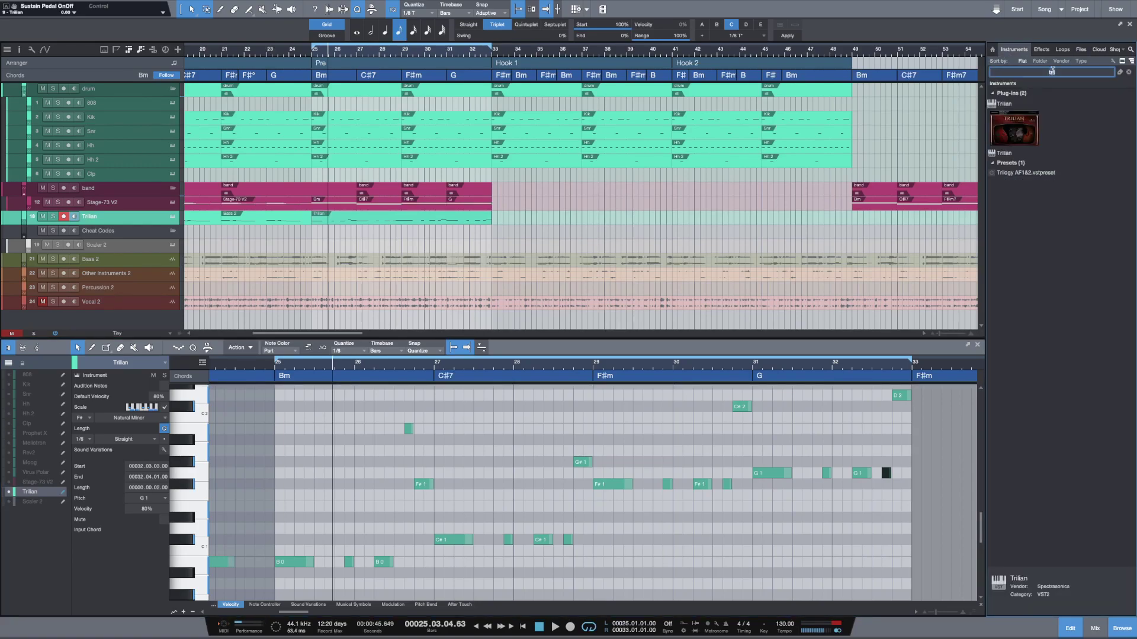
text(solin)
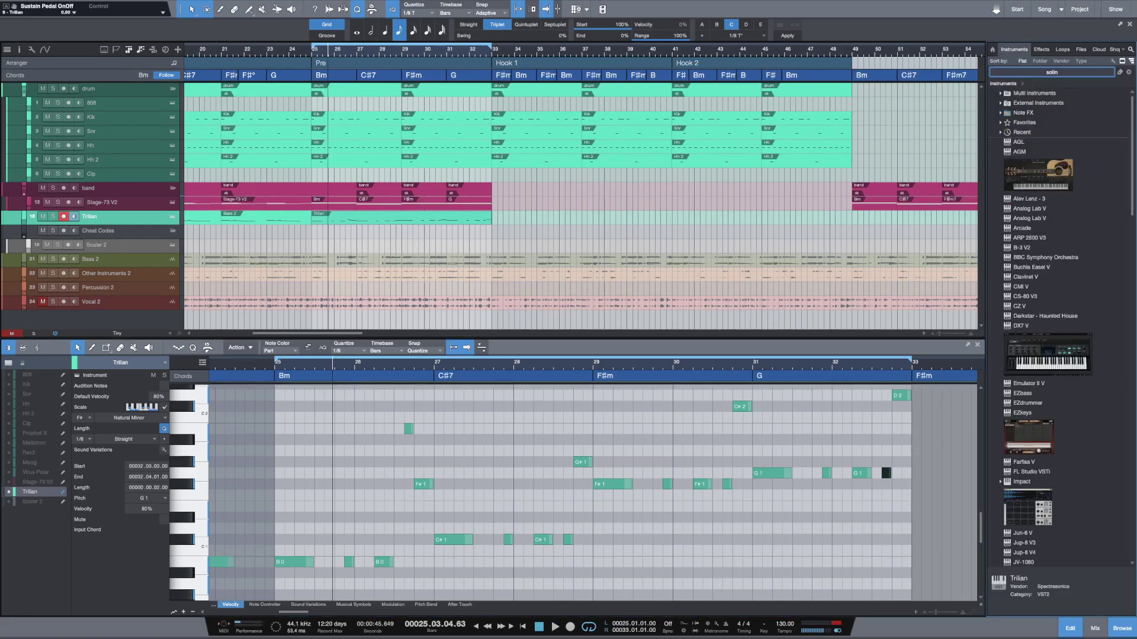
text(a)
drag(1010, 108, 320, 226)
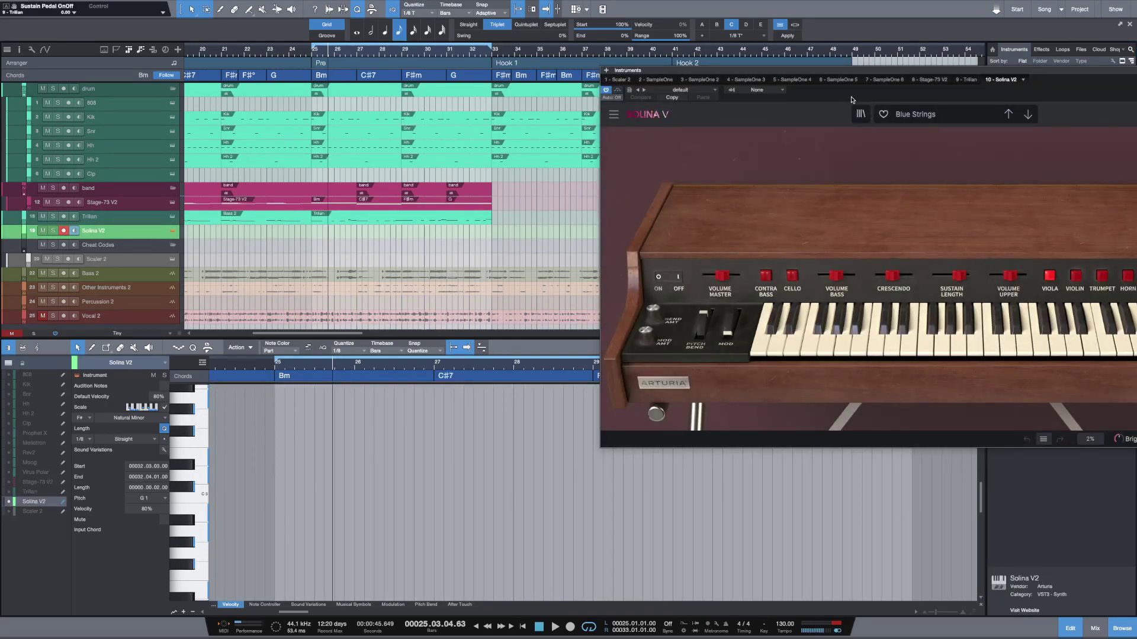
drag(830, 69, 465, 302)
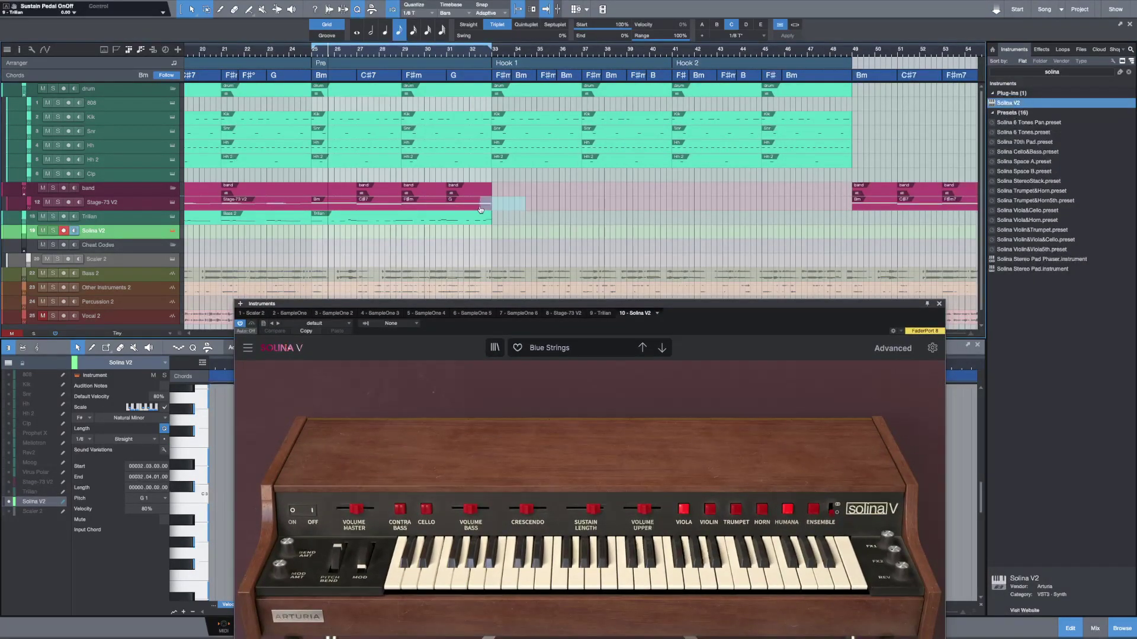
Step: Copy the four Pre chord parts from the Stage-73 V2 track to the Solina V2 track and play them
click(332, 205)
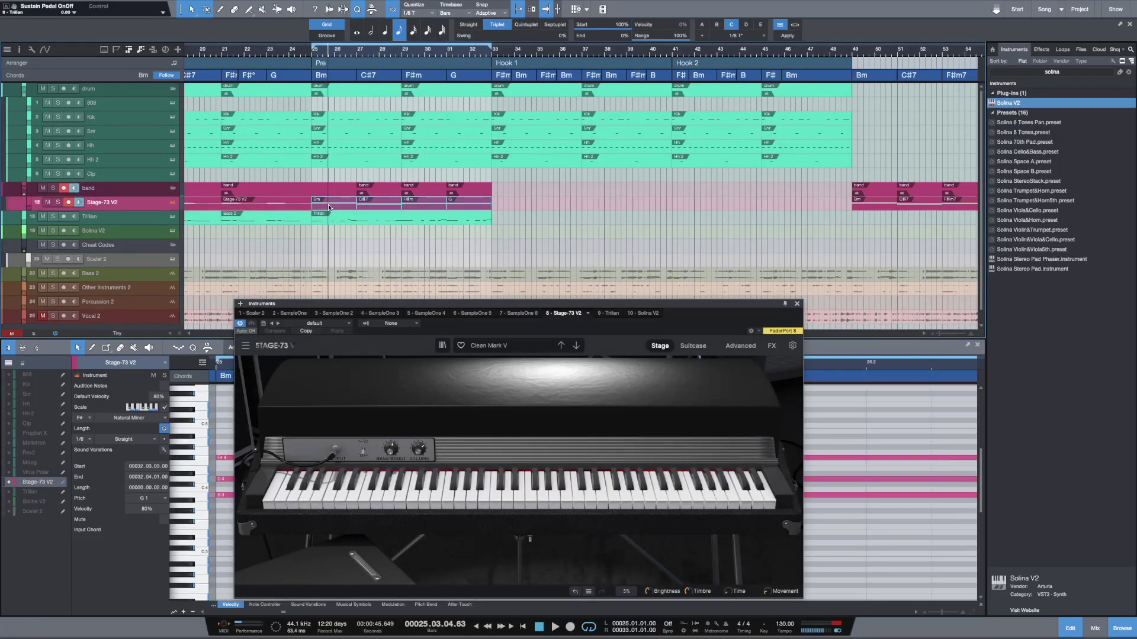
drag(329, 208, 325, 233)
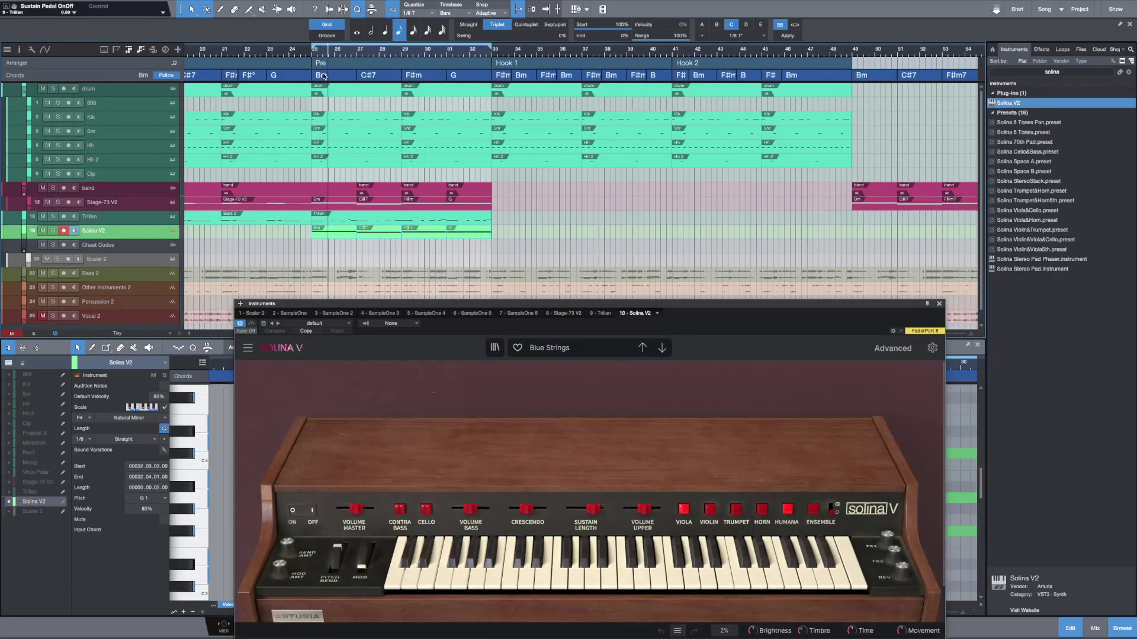
click(308, 56)
key(space)
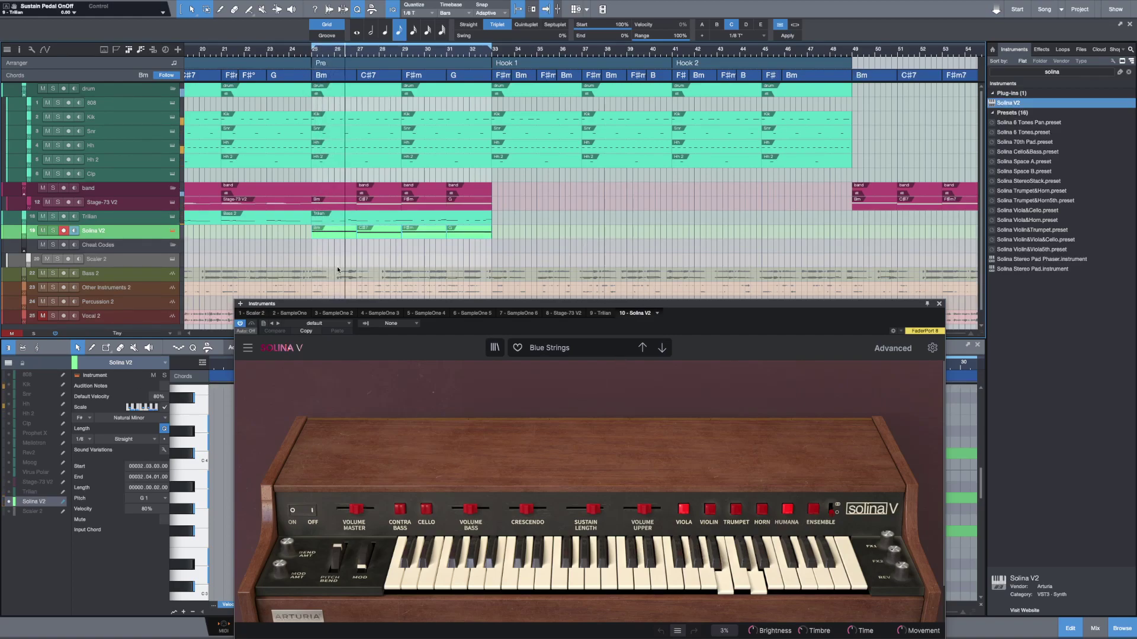
Step: Raise the two lowest notes of the Solina's C#7 chord one octave, to C#4 and F4
key(F4)
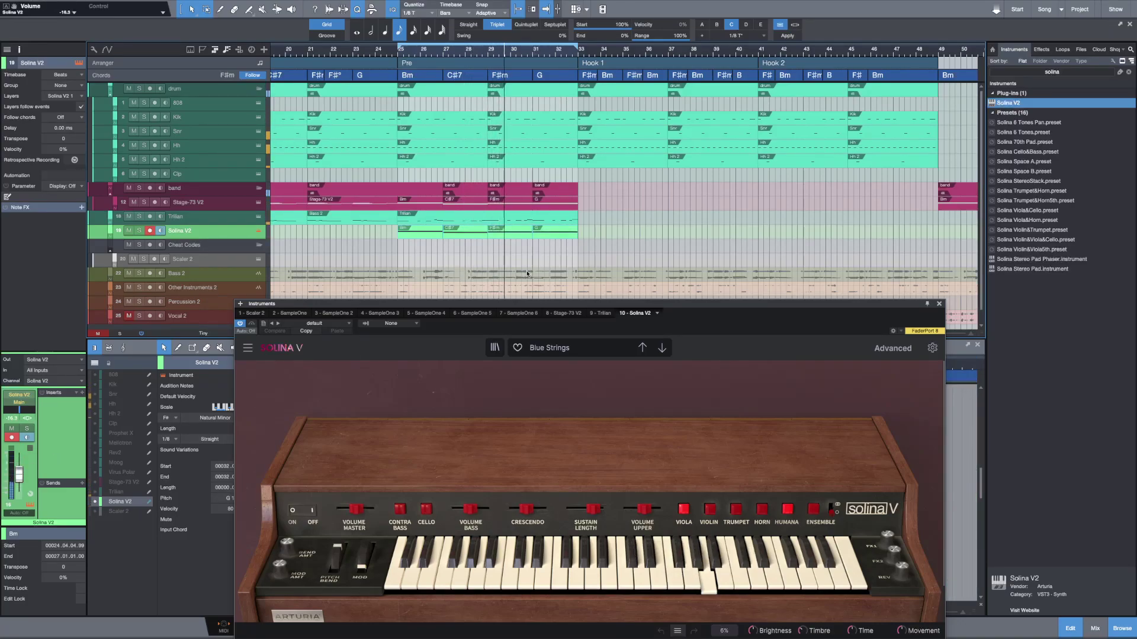
click(553, 232)
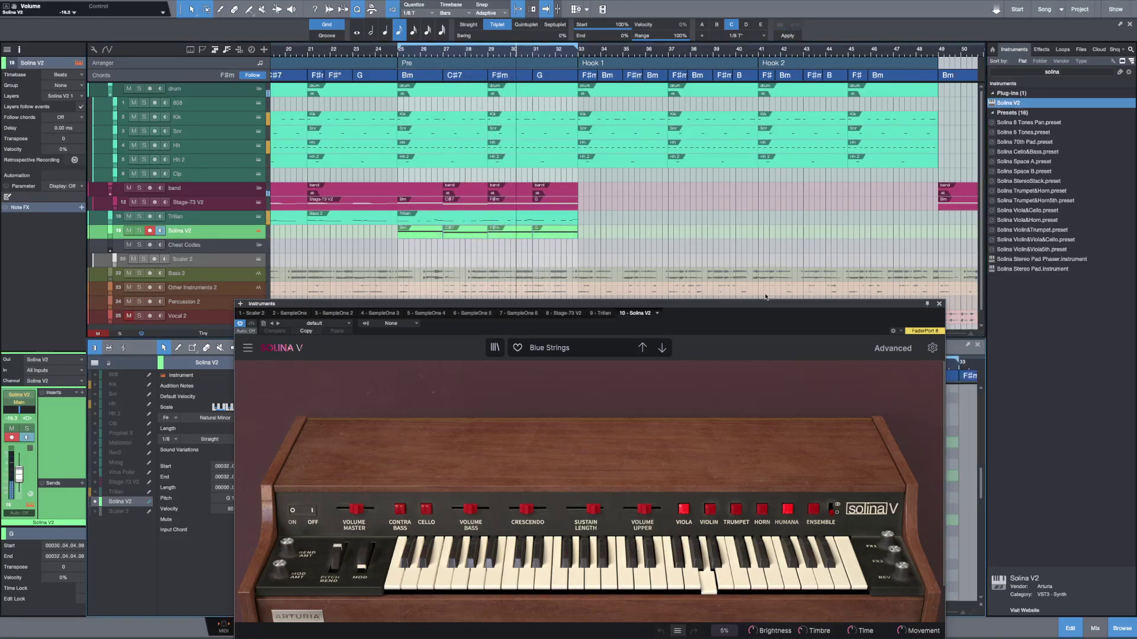
click(941, 304)
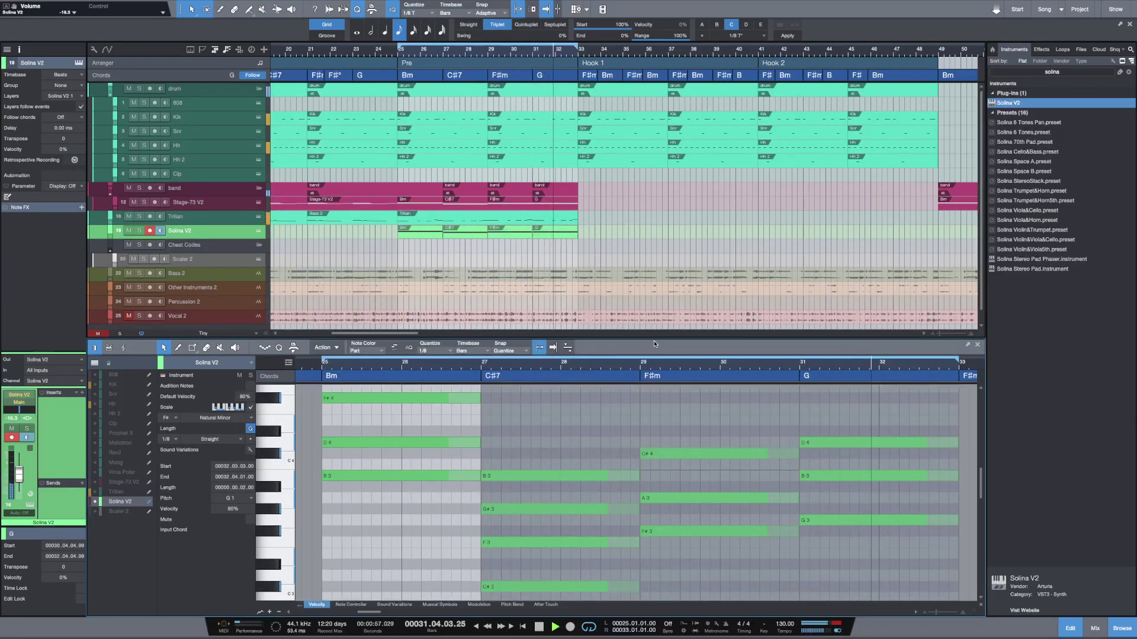
drag(655, 344, 655, 117)
drag(615, 530, 508, 416)
key(shift+Up)
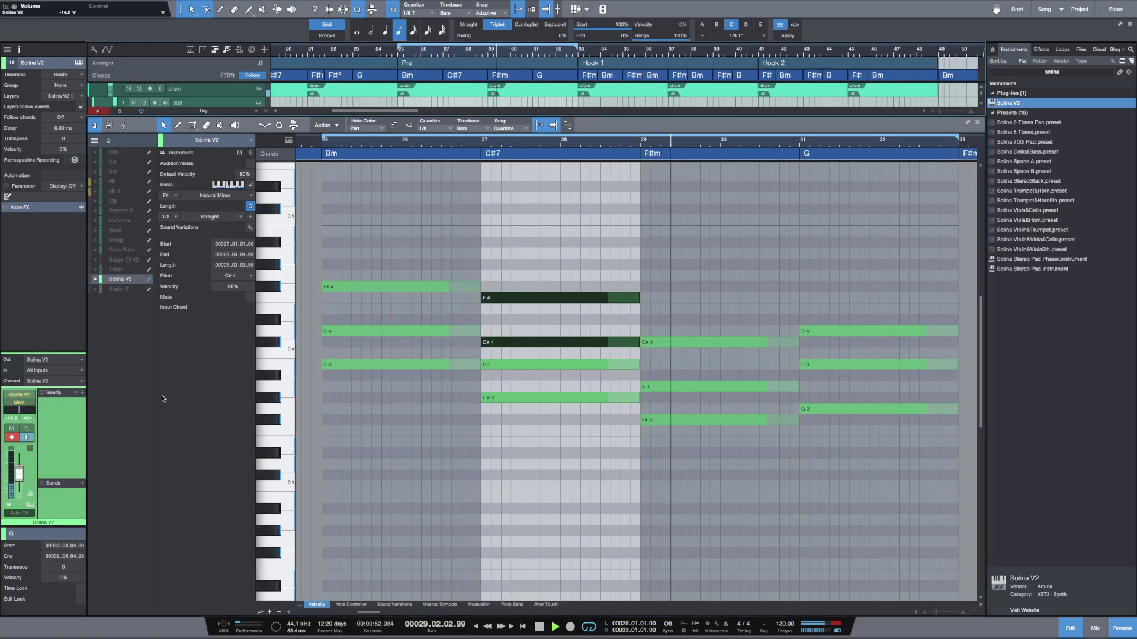
drag(589, 118, 589, 400)
Step: In the Trilian part, replace the short G1 before beat 4 of bar 32 with short A1 and B1 notes across beat 3
click(556, 220)
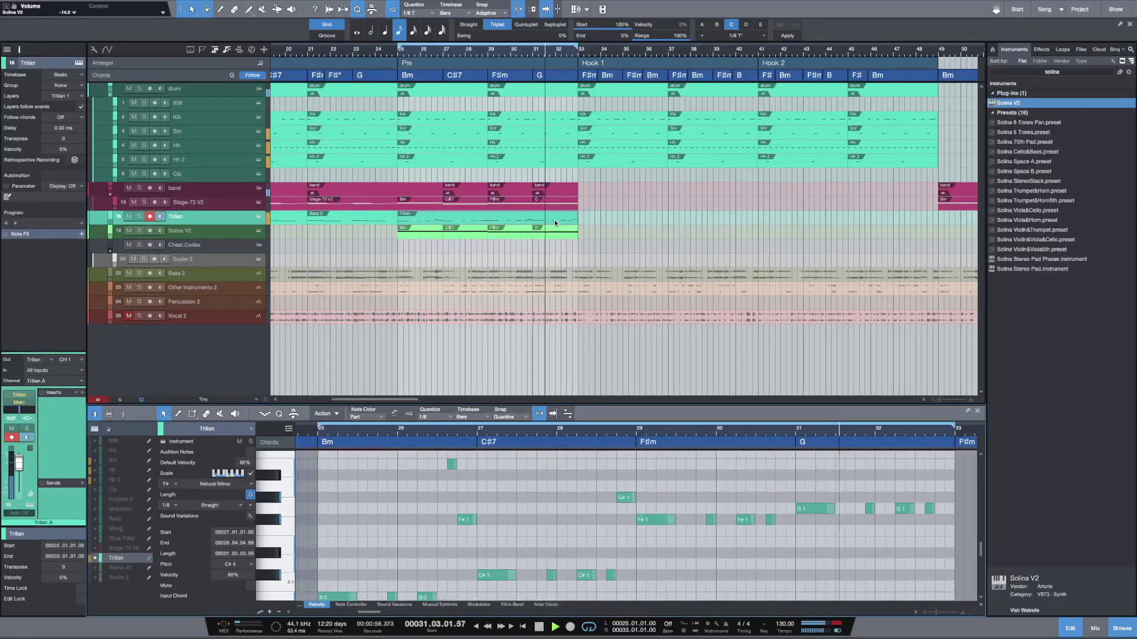
key(space)
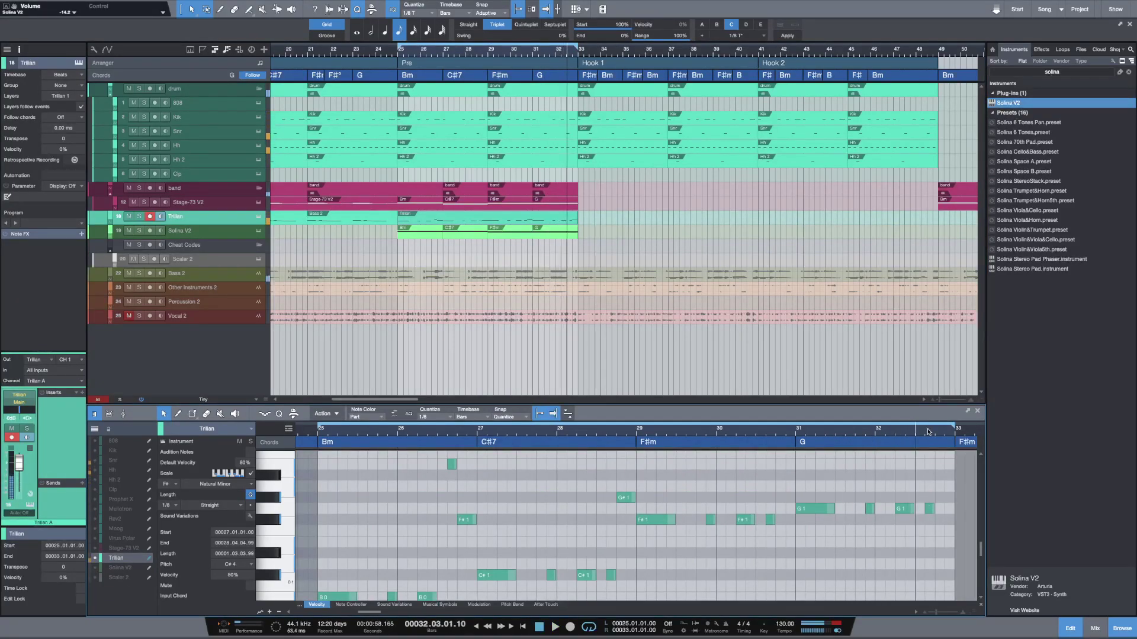
drag(920, 402, 926, 273)
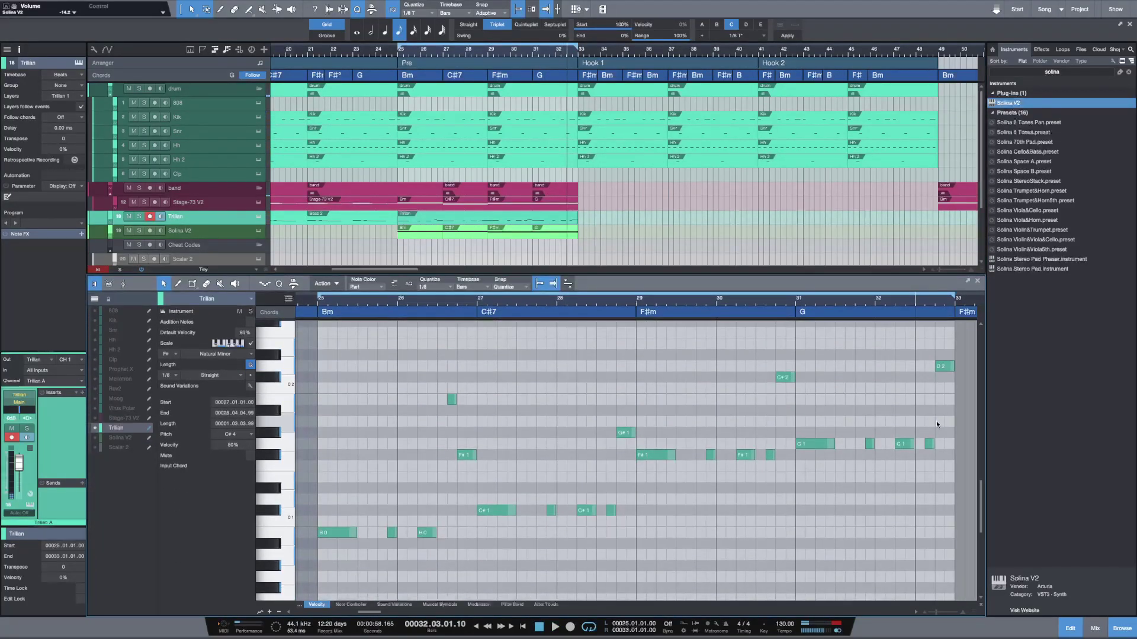
click(920, 420)
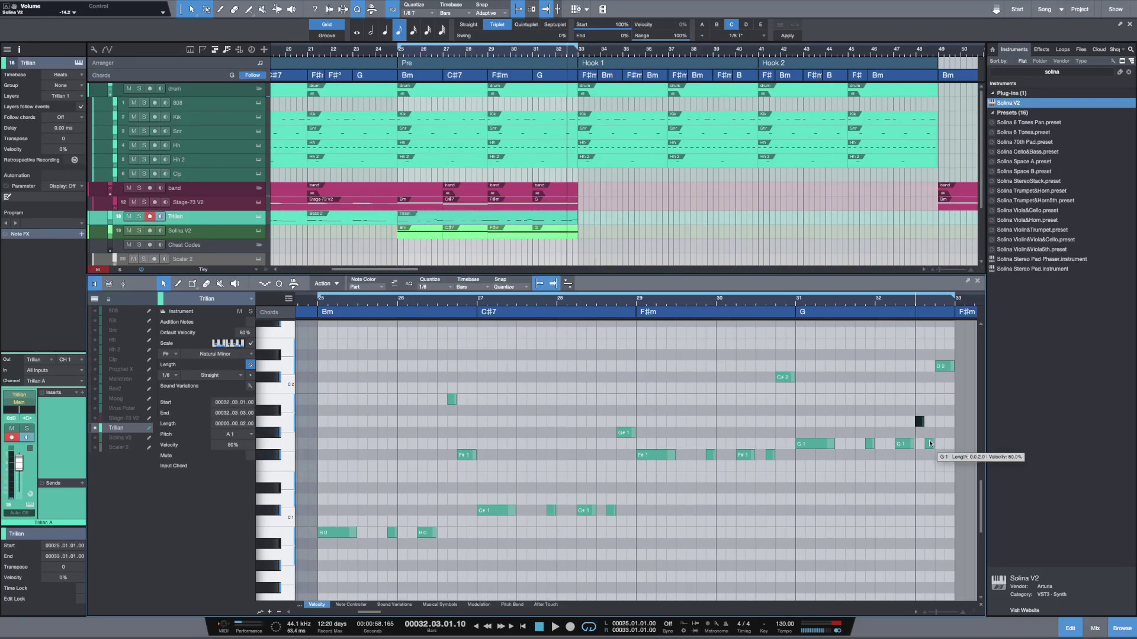
click(929, 399)
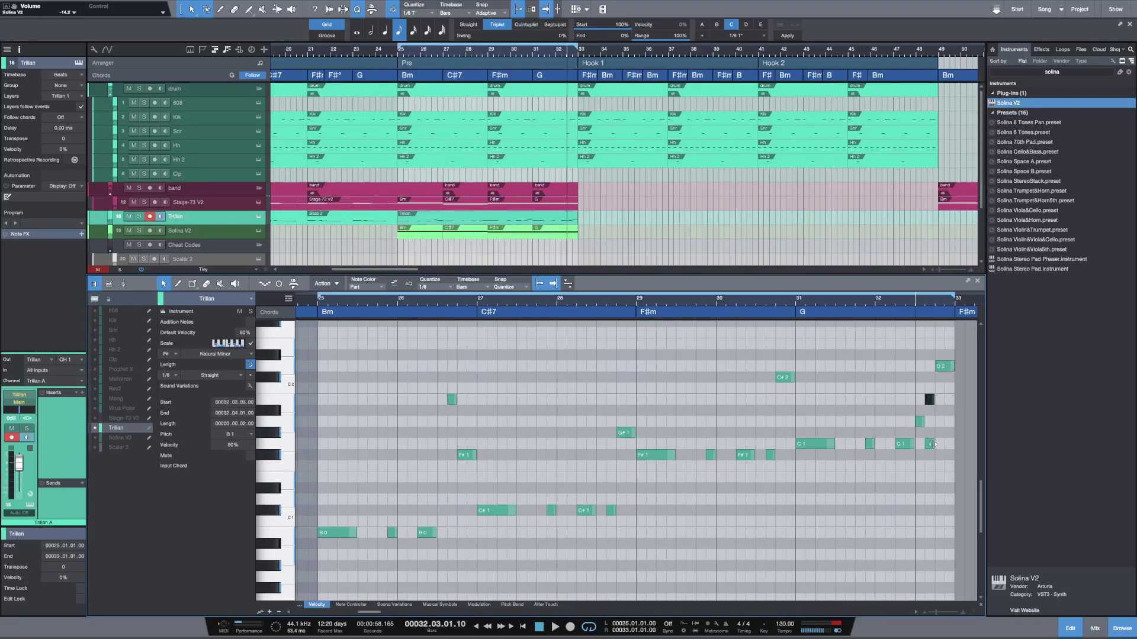
click(681, 306)
key(space)
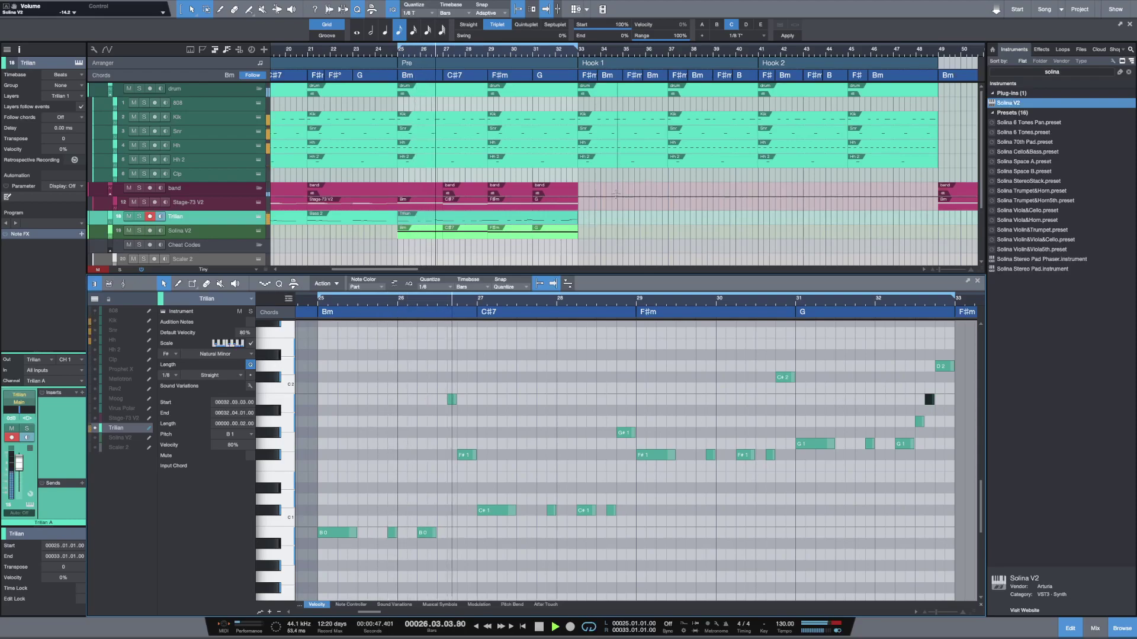
Step: Lower the last bass note, on beat 4 of bar 32, one octave to D1
scroll(586, 171, down, 3)
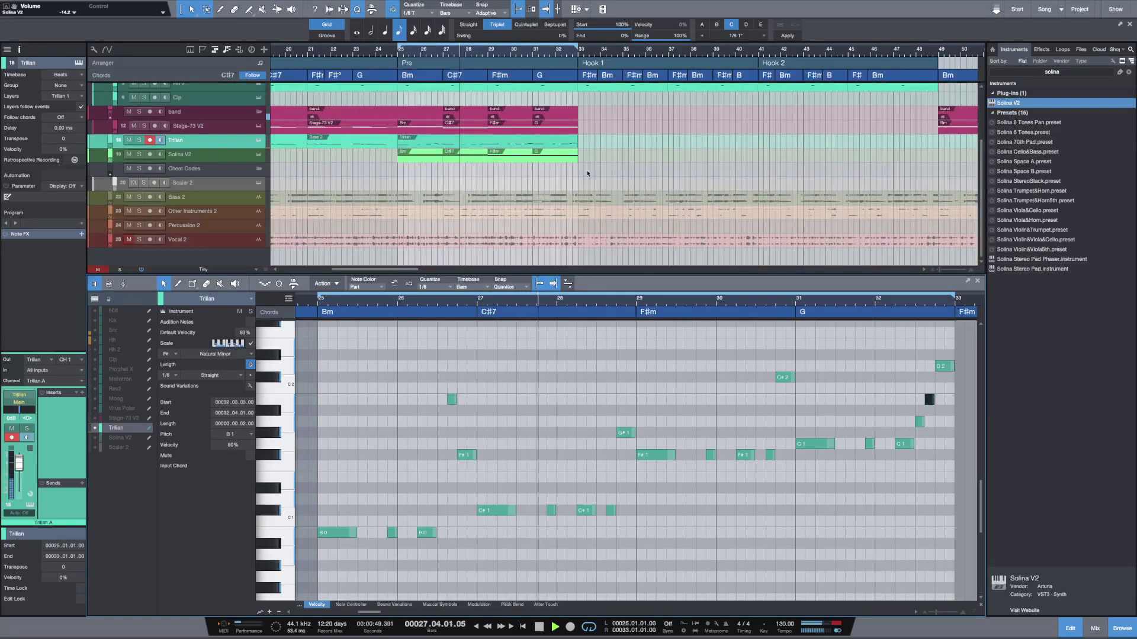
click(946, 370)
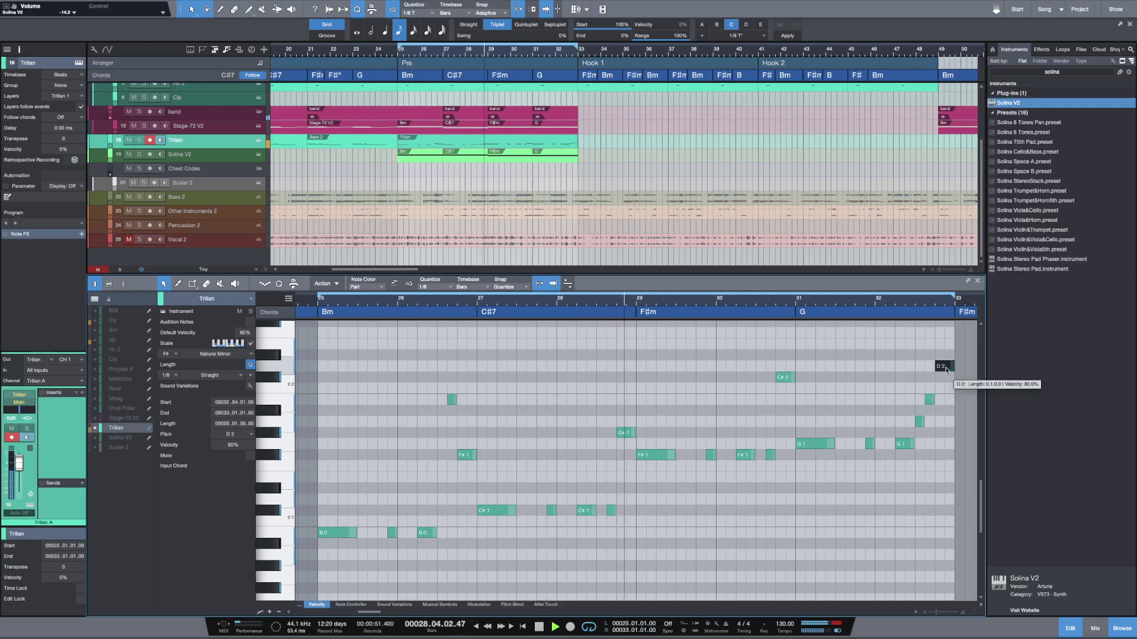
key(shift+Down)
scroll(949, 371, left, 1)
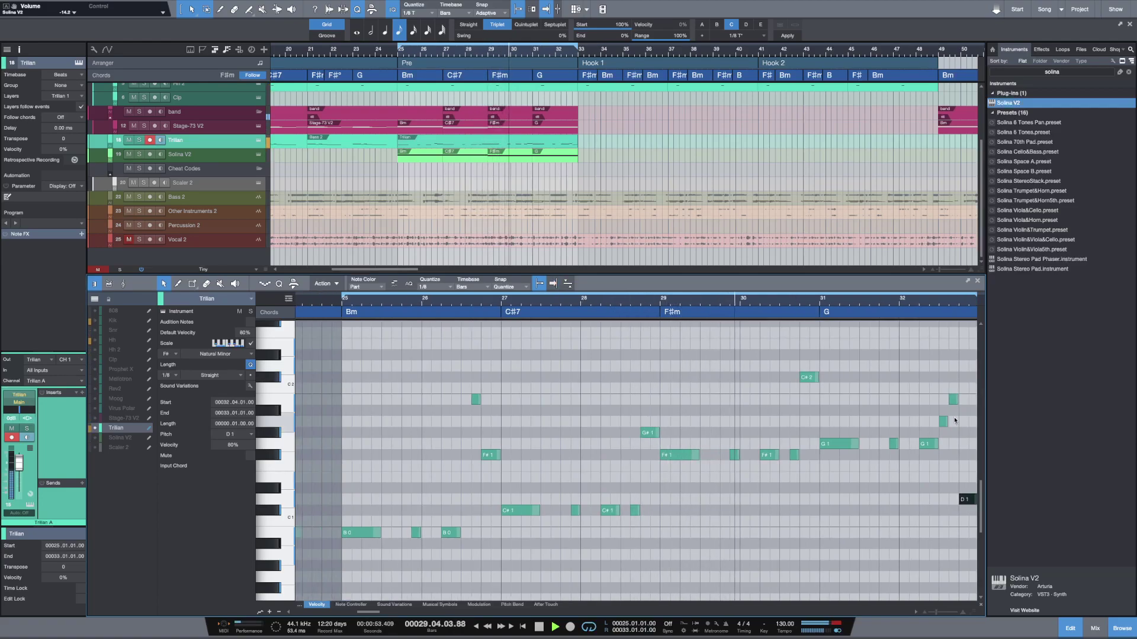
Step: Lower the short A1 note at the start of beat 3 in bar 32 to E1
click(943, 421)
key(Down)
key(Down)
key(Down)
key(Down)
key(Down)
Step: Lower the short B1 note just before beat 4 of bar 32 to D1
click(955, 400)
key(Down)
key(Down)
key(Down)
key(Down)
key(Down)
key(Down)
key(Down)
key(Down)
key(Down)
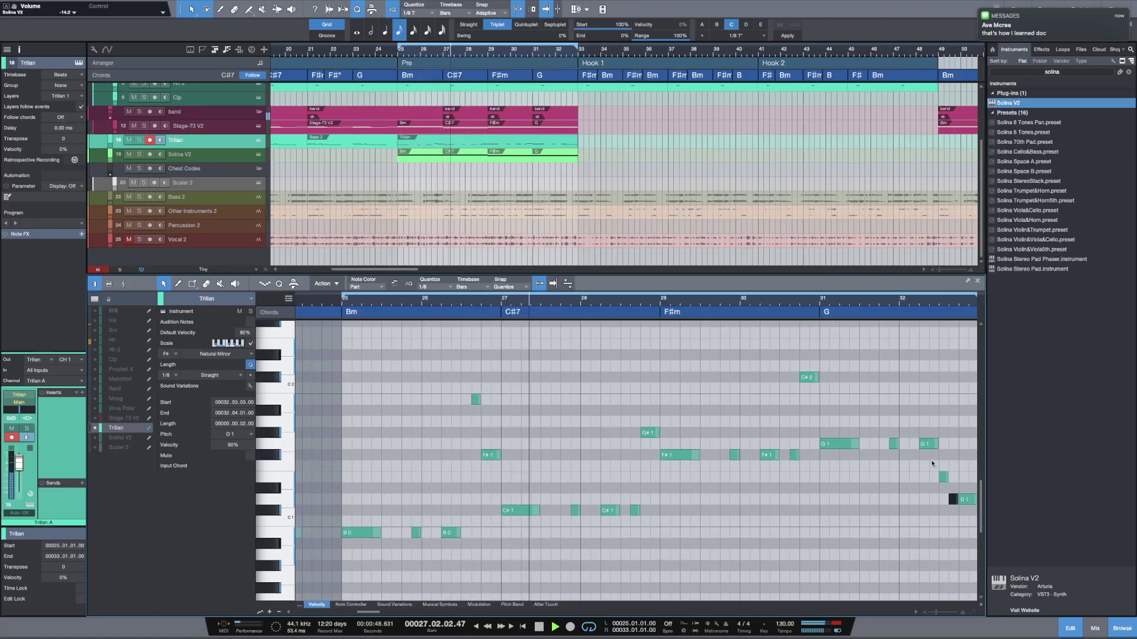
Step: Raise the two short notes on beat 3 of bar 32 to F#1 and E1 for a descending run
drag(943, 478, 946, 457)
drag(955, 499, 953, 477)
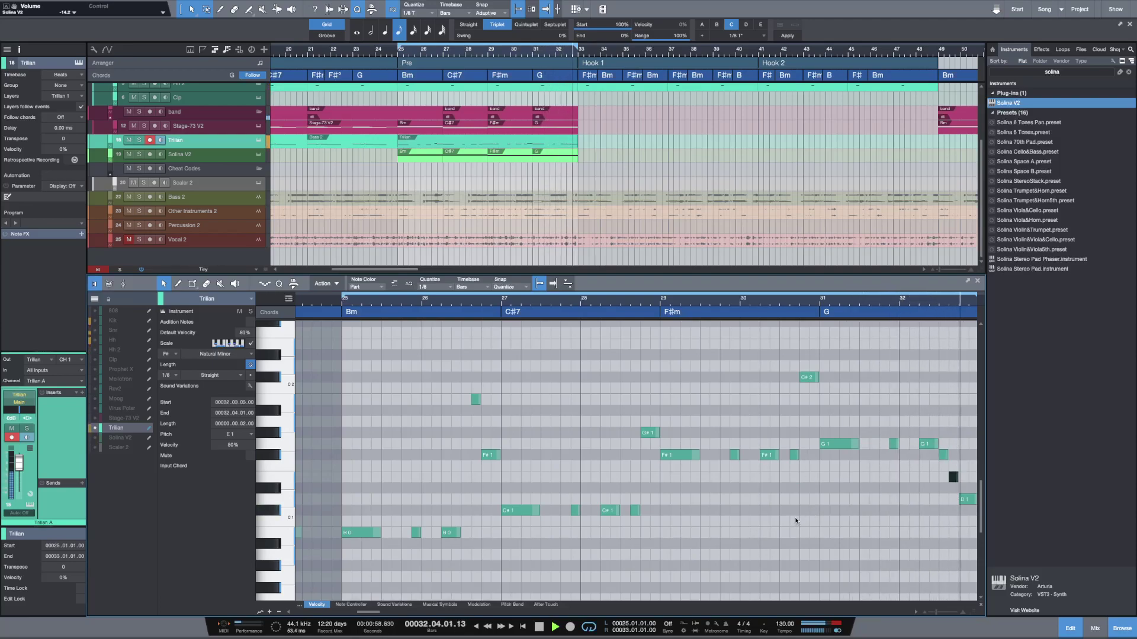
drag(499, 51, 505, 42)
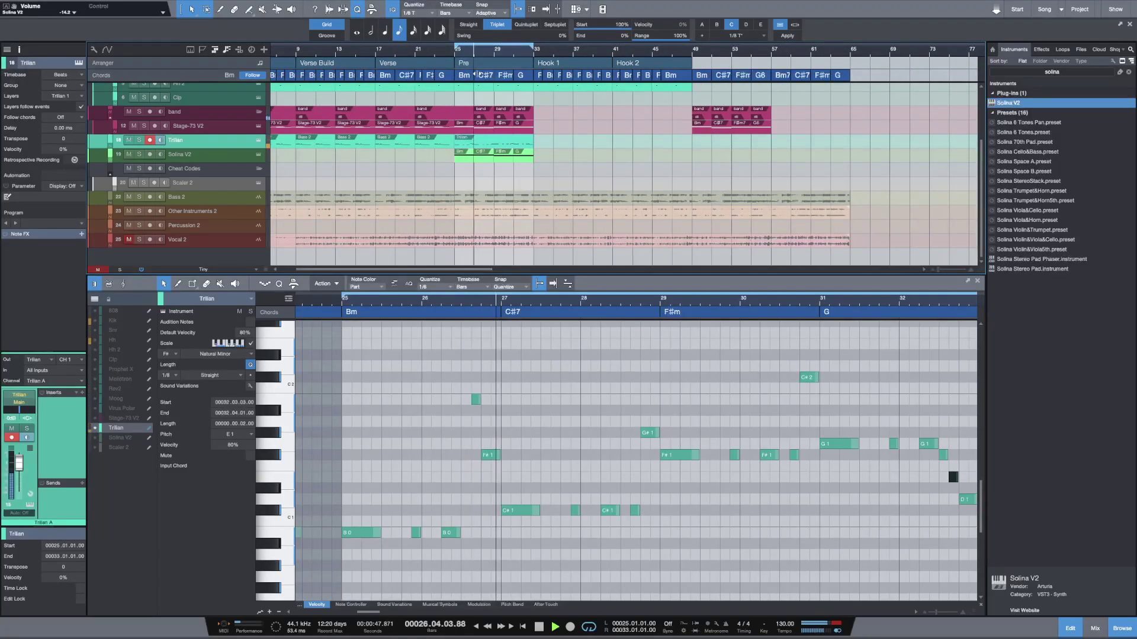
Step: Lower the upper two notes of the Stage-73 V2 Bm chord at bar 25 one octave to F#3 and D3, and play the Pre section
scroll(693, 119, up, 5)
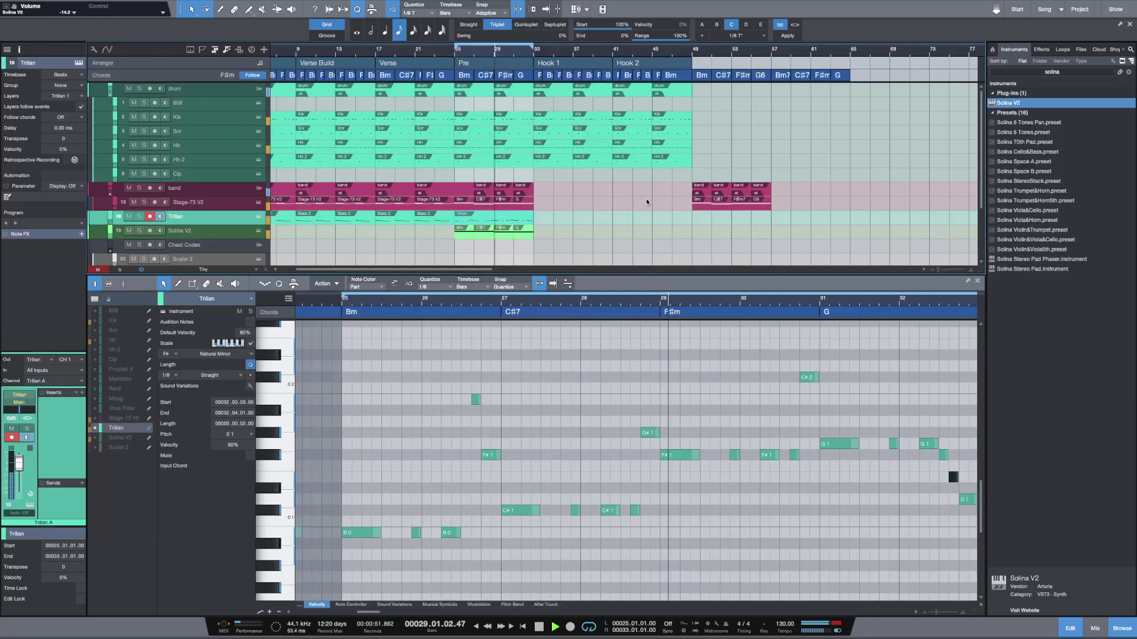
scroll(592, 198, down, 1)
click(467, 201)
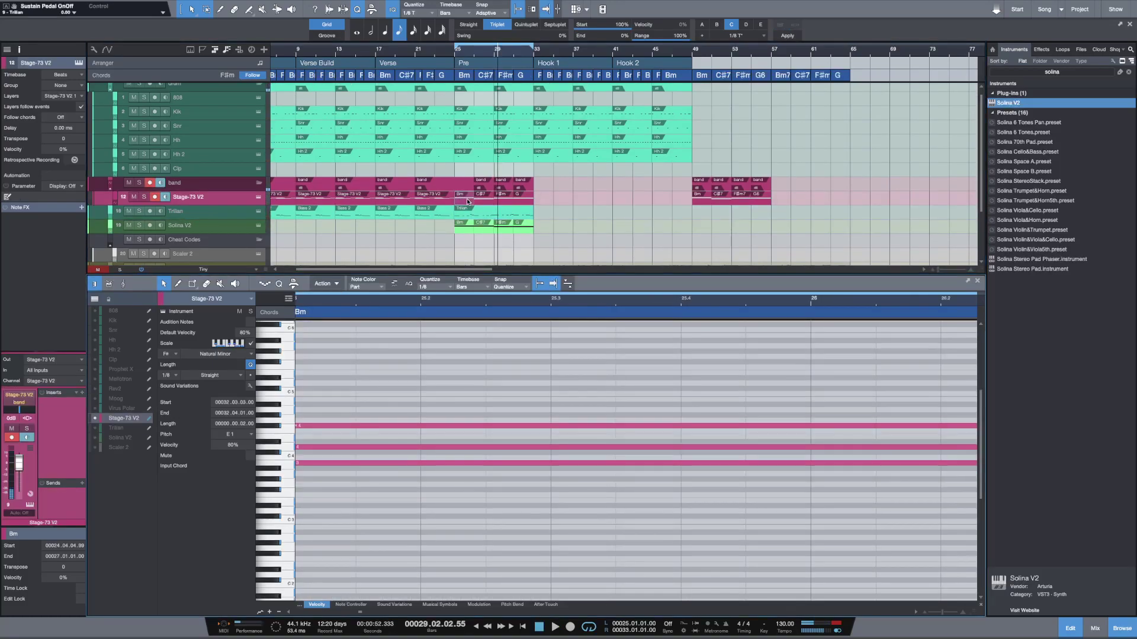
drag(482, 303, 400, 260)
drag(454, 540, 435, 496)
drag(389, 347, 421, 447)
key(shift+Down)
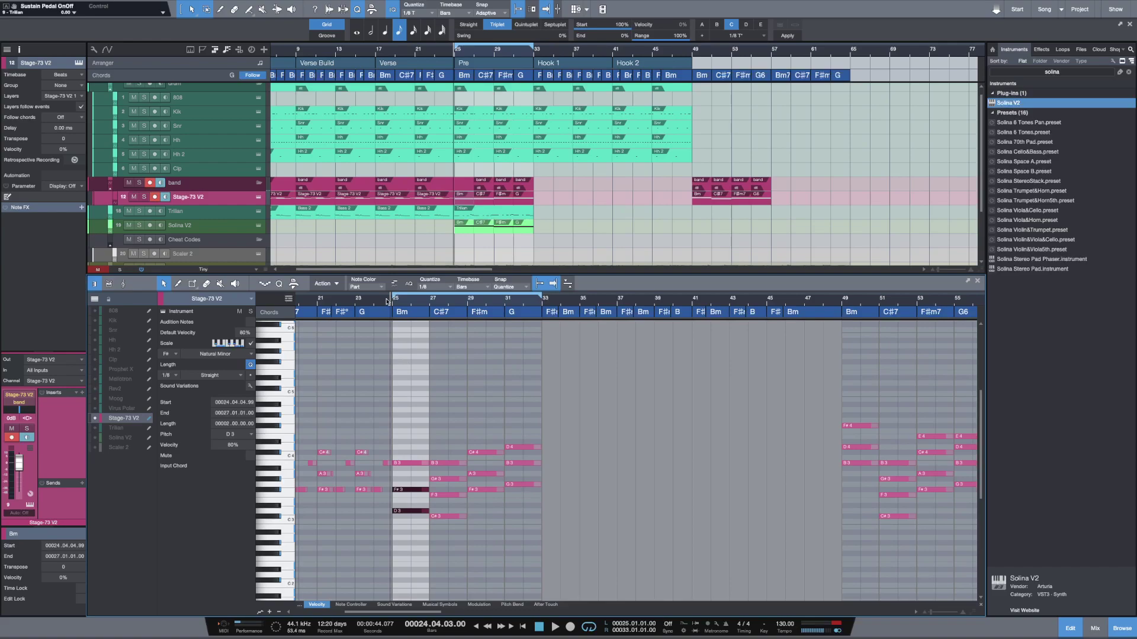
key(space)
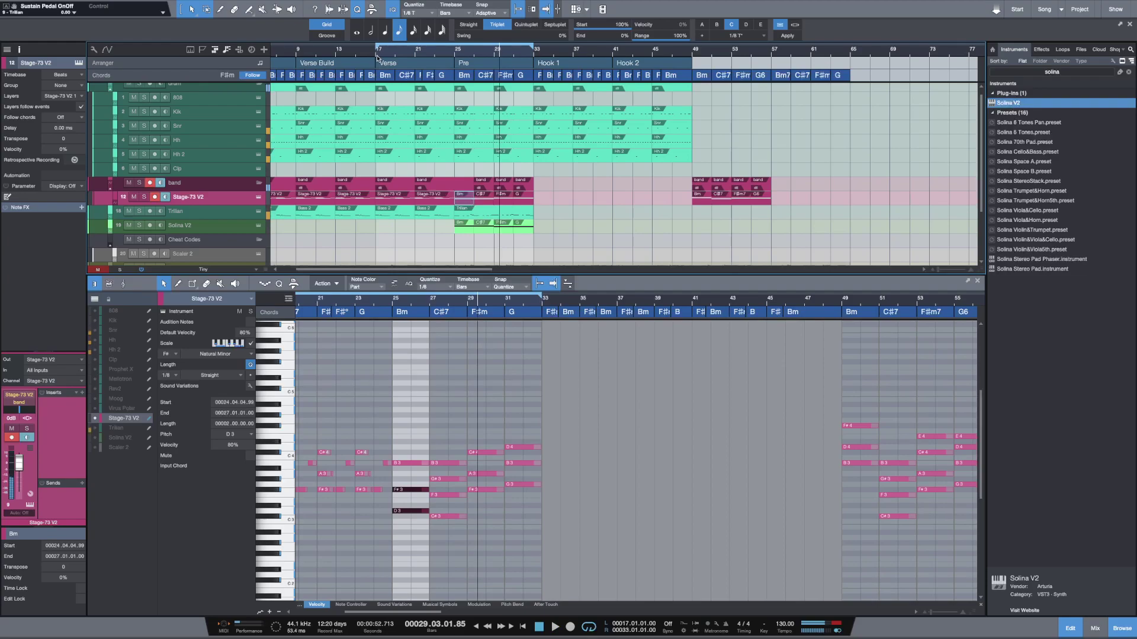
Step: Extend the loop start back to bar 17 and set the Stage-73 V2 volume to about -0.8 dB during playback
drag(391, 51, 378, 52)
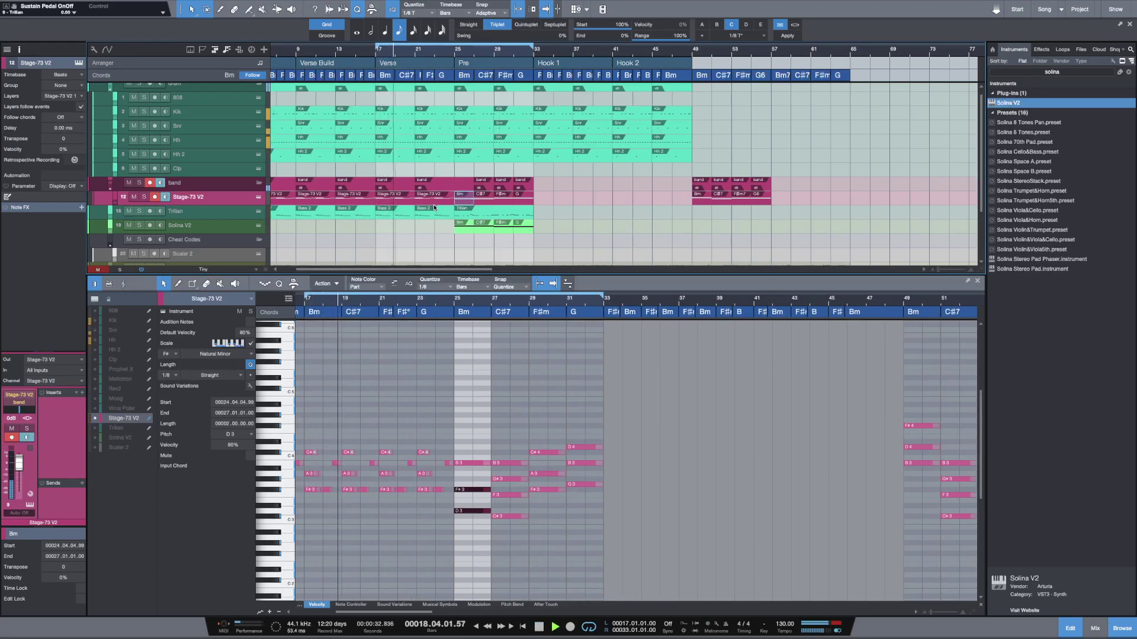
key(shift+w)
key(shift+w)
key(shift+w)
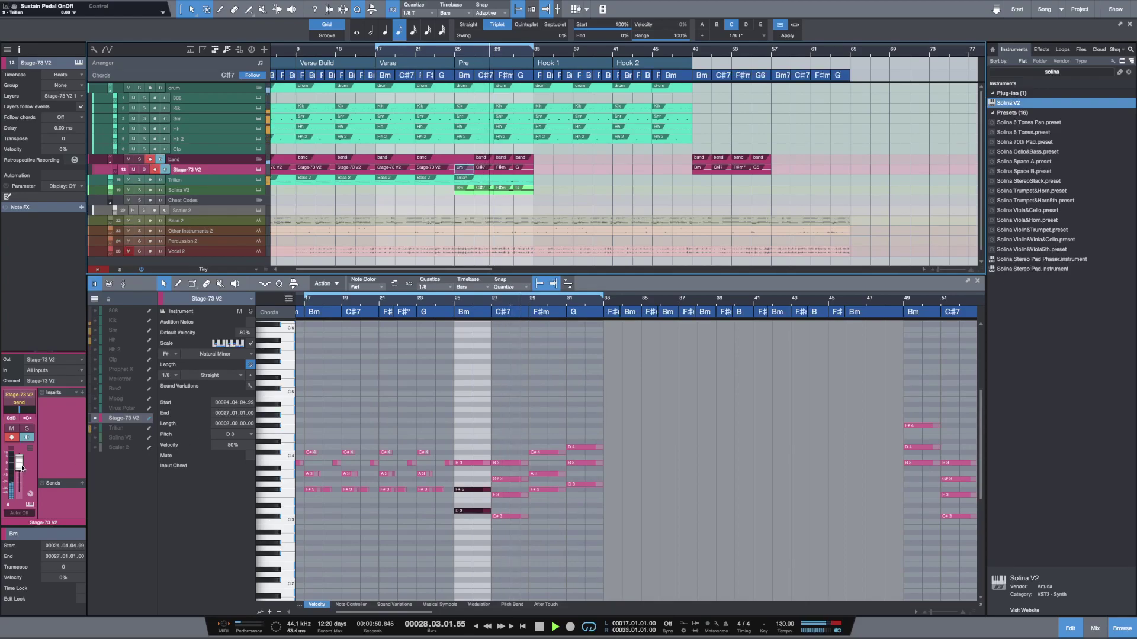
drag(22, 468, 23, 469)
key(space)
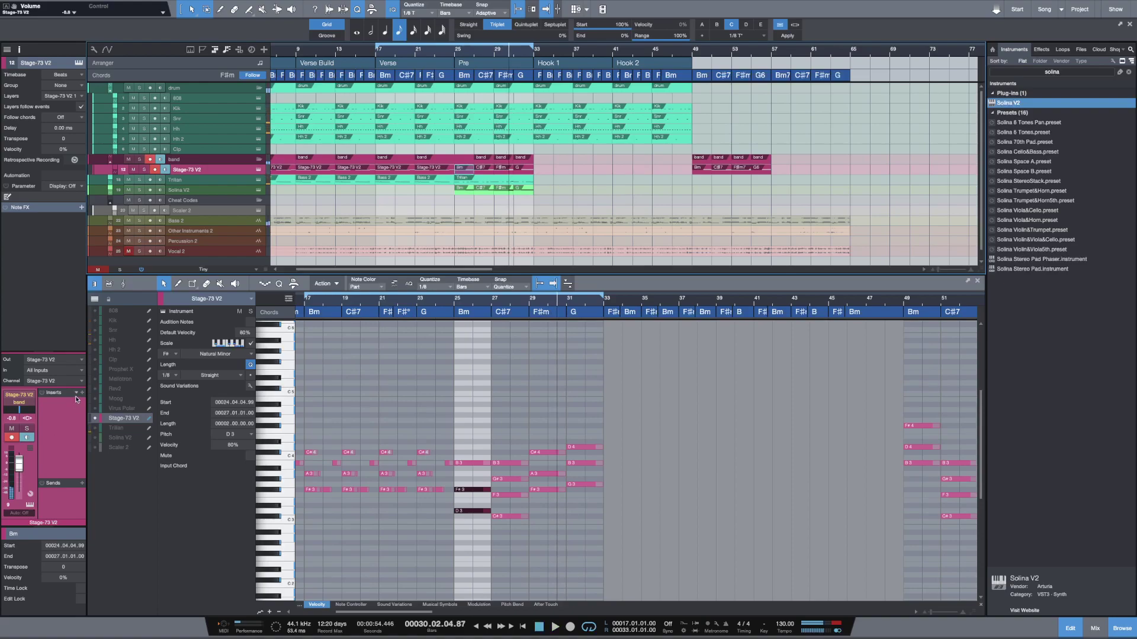
Step: Load a saved insert chain containing UAD Oxide Tape, Rev SPRING-636 and UAD Brigade Chorus onto the Stage-73 V2 channel
click(75, 393)
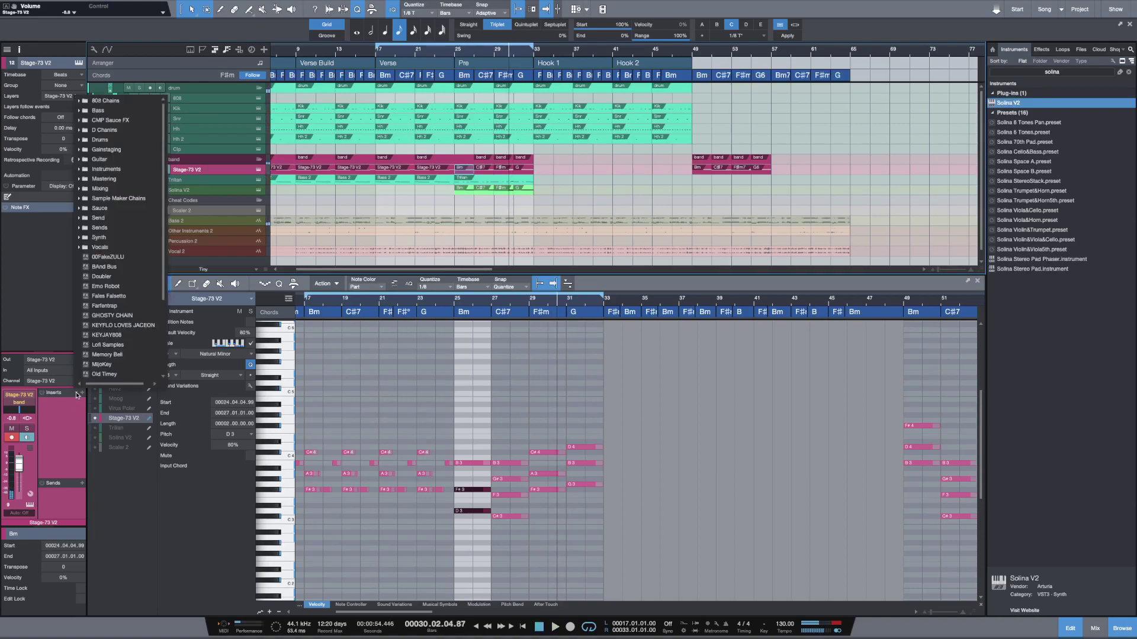
click(79, 208)
click(80, 199)
click(98, 209)
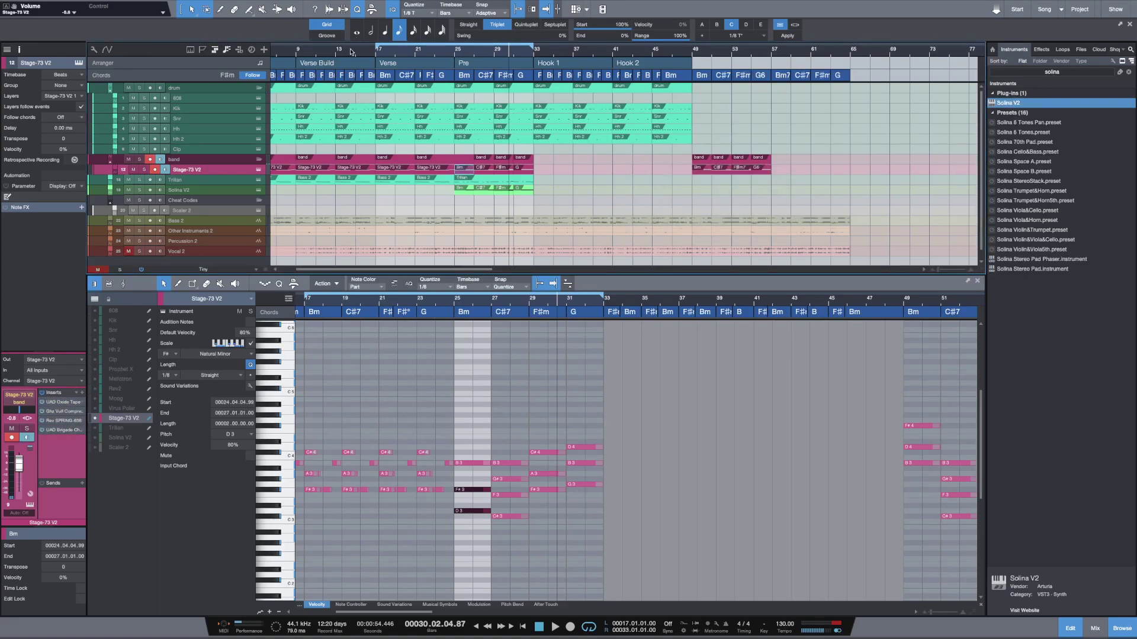
Step: Play from bar 17 and lower the Stage-73 V2 volume to balance it against the other parts
drag(351, 52, 362, 43)
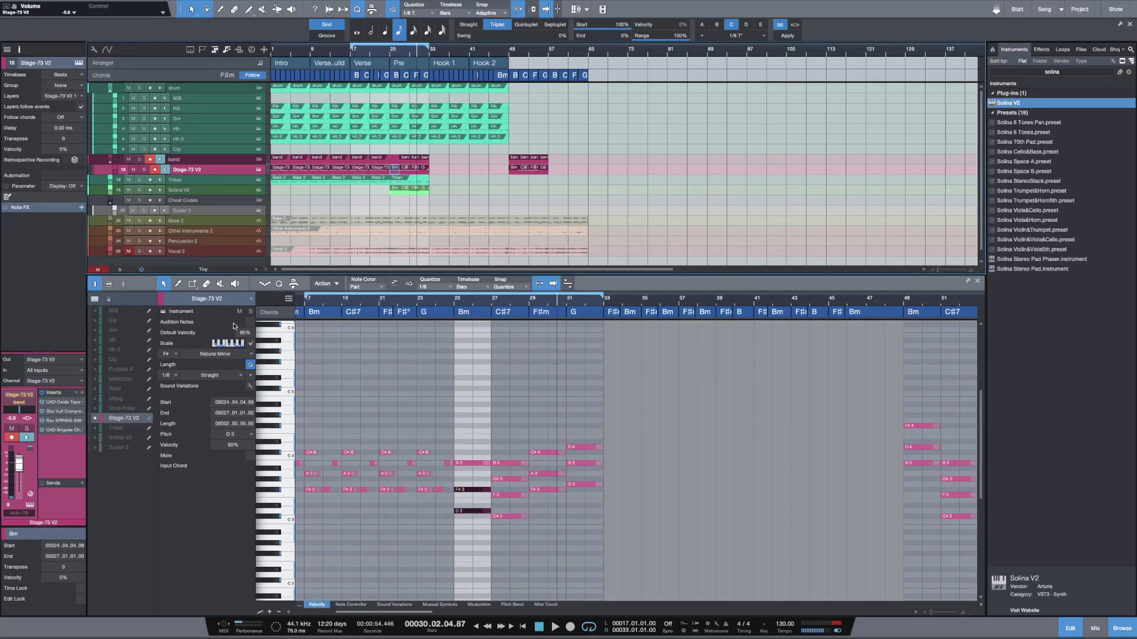
click(352, 56)
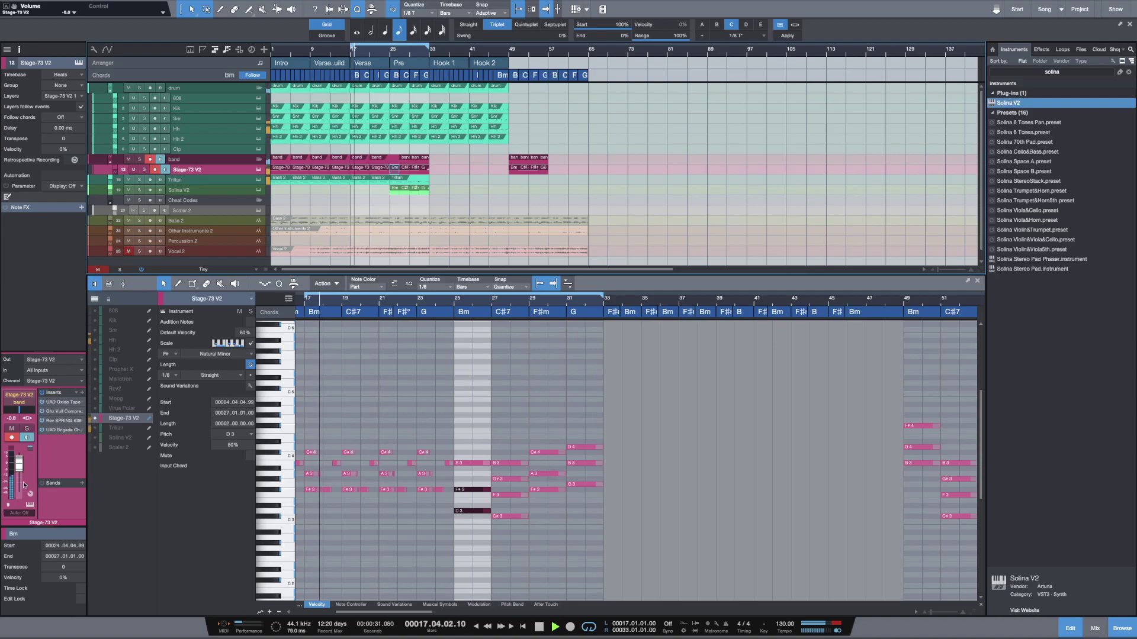
drag(20, 464, 19, 469)
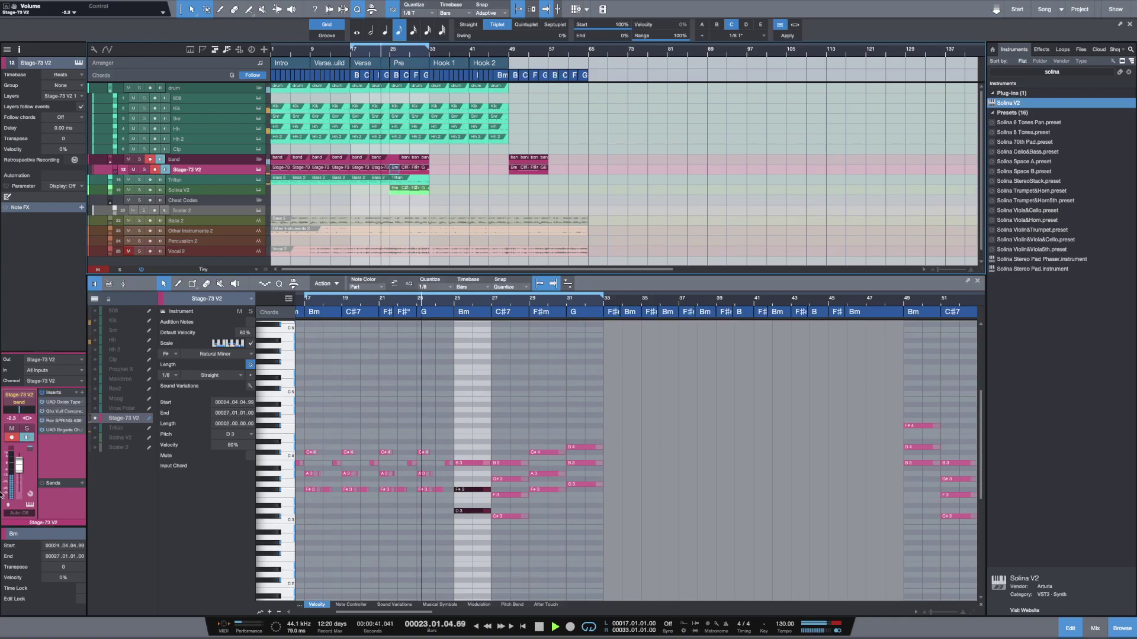
Step: Route the Trilian bass channel's output to the band bus
click(221, 180)
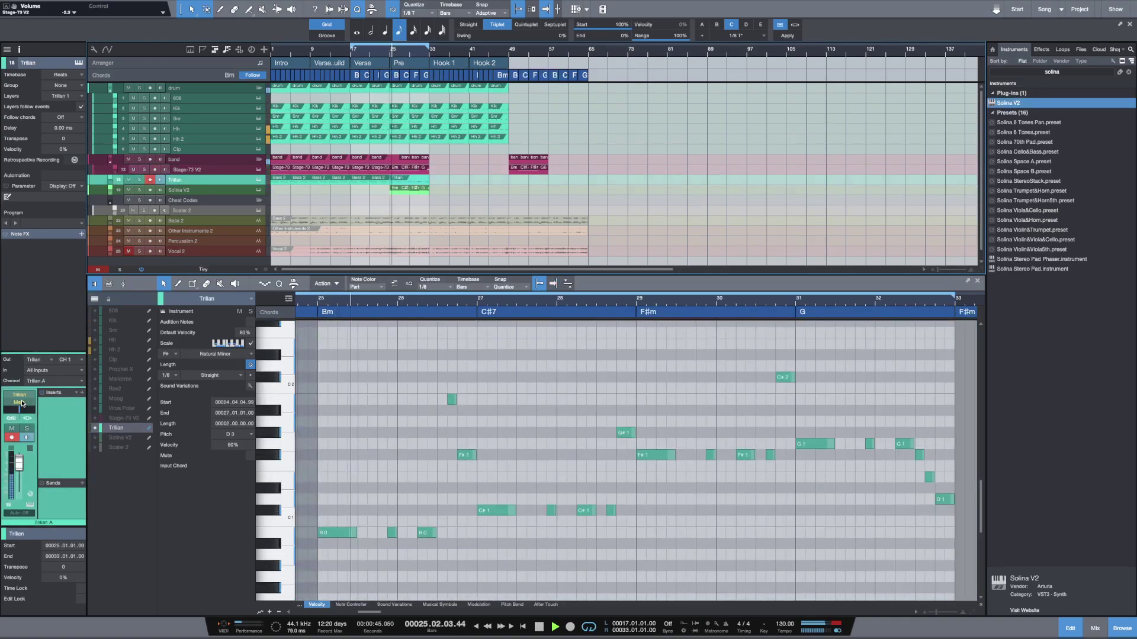
click(19, 399)
click(30, 499)
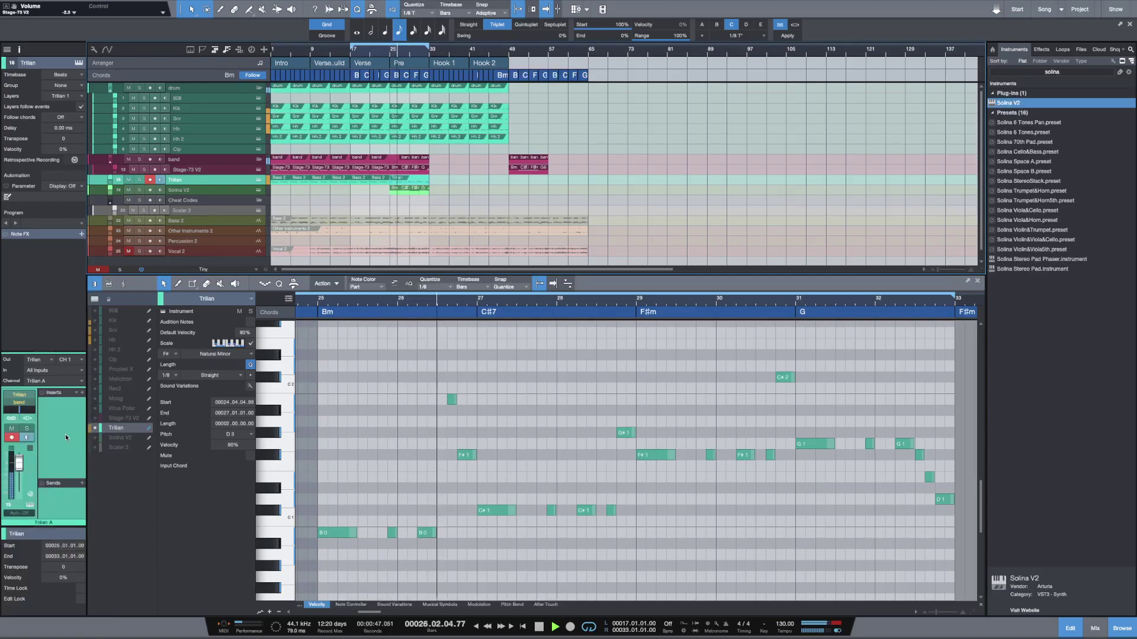
Step: Add the UAD Ampeg SVT3Pro amp as an insert on the Trilian channel
click(82, 394)
text(sv)
key(Down)
key(Down)
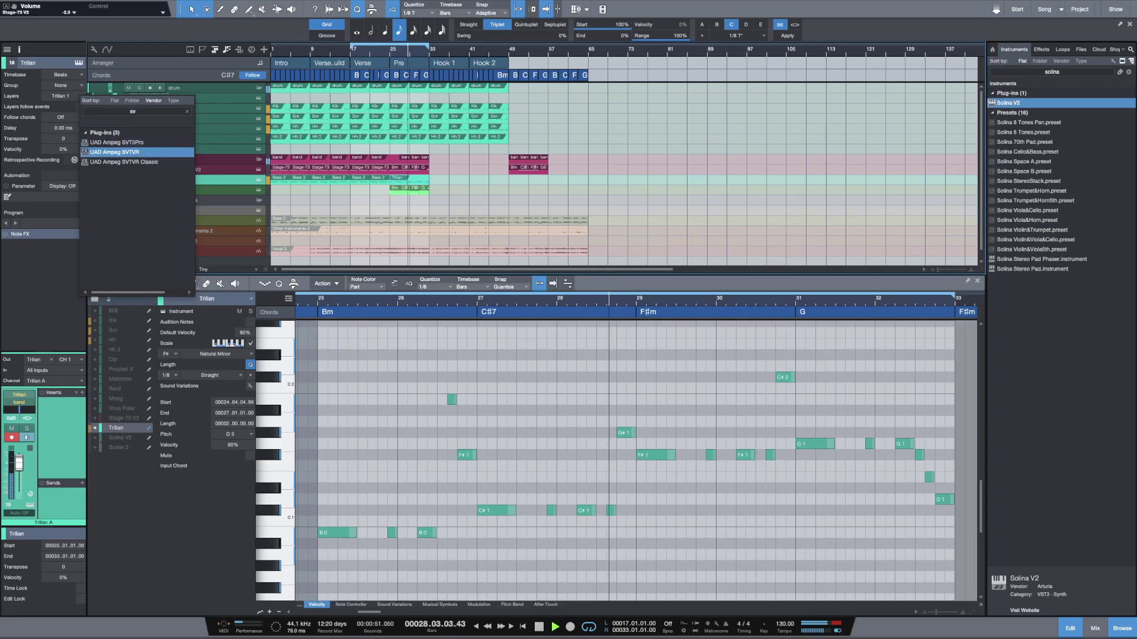
key(Up)
key(Up)
key(Return)
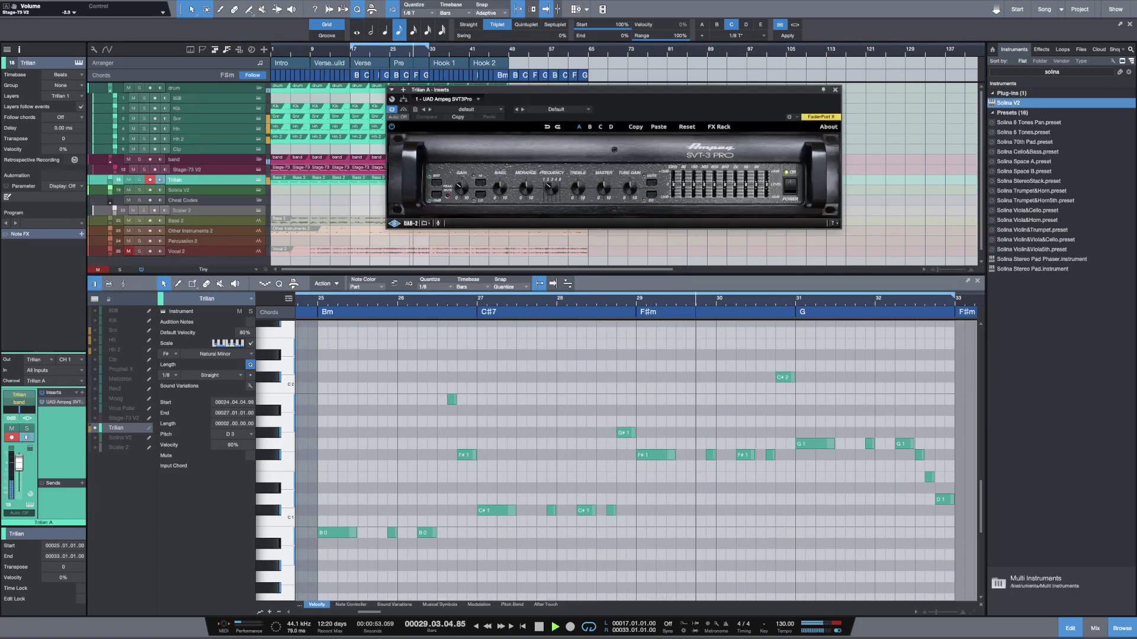
Step: Shape the Ampeg amp's tone with its bass, treble and graphic EQ controls, and open its upper control panel
drag(496, 188, 499, 182)
drag(579, 192, 579, 191)
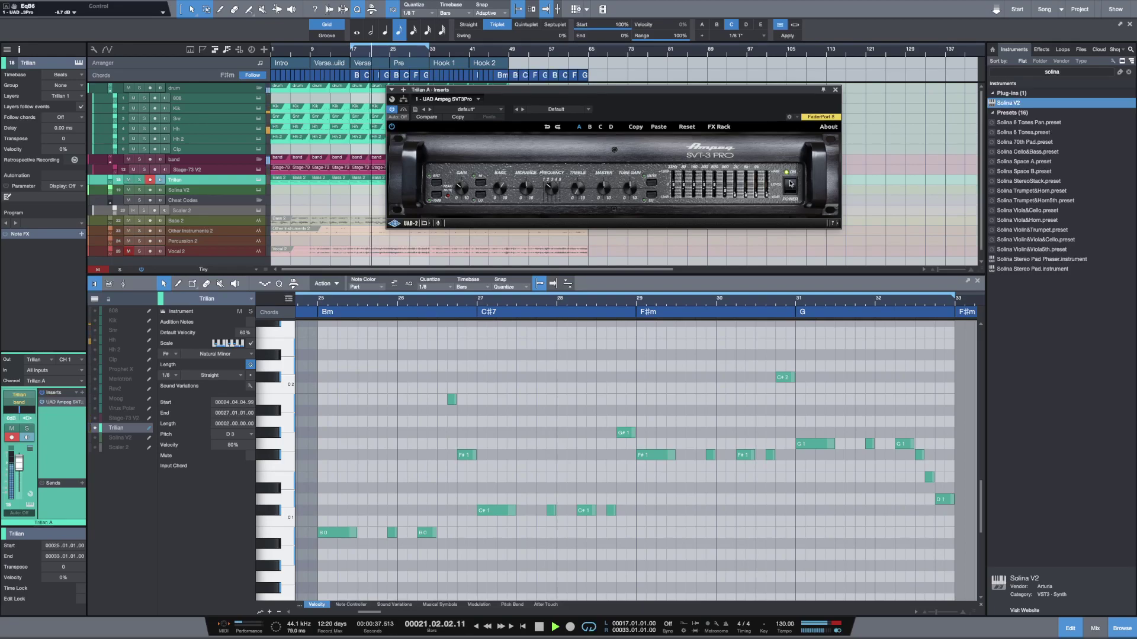
click(713, 156)
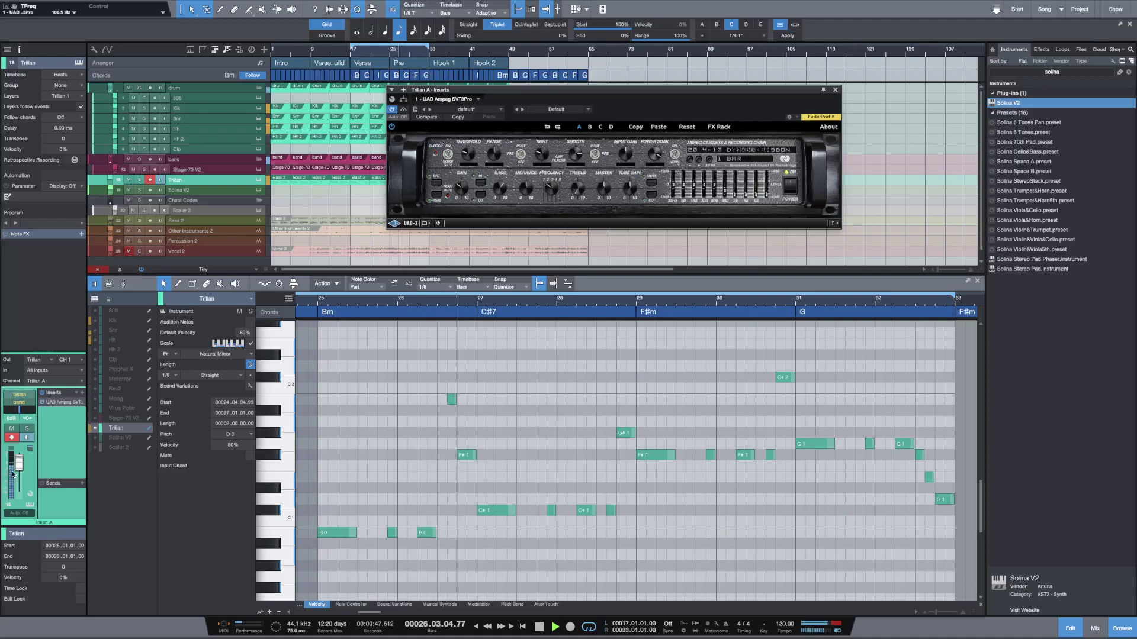
Step: Lower the Trilian channel's volume to compensate for the amp and close the plug-in window
drag(17, 466, 24, 476)
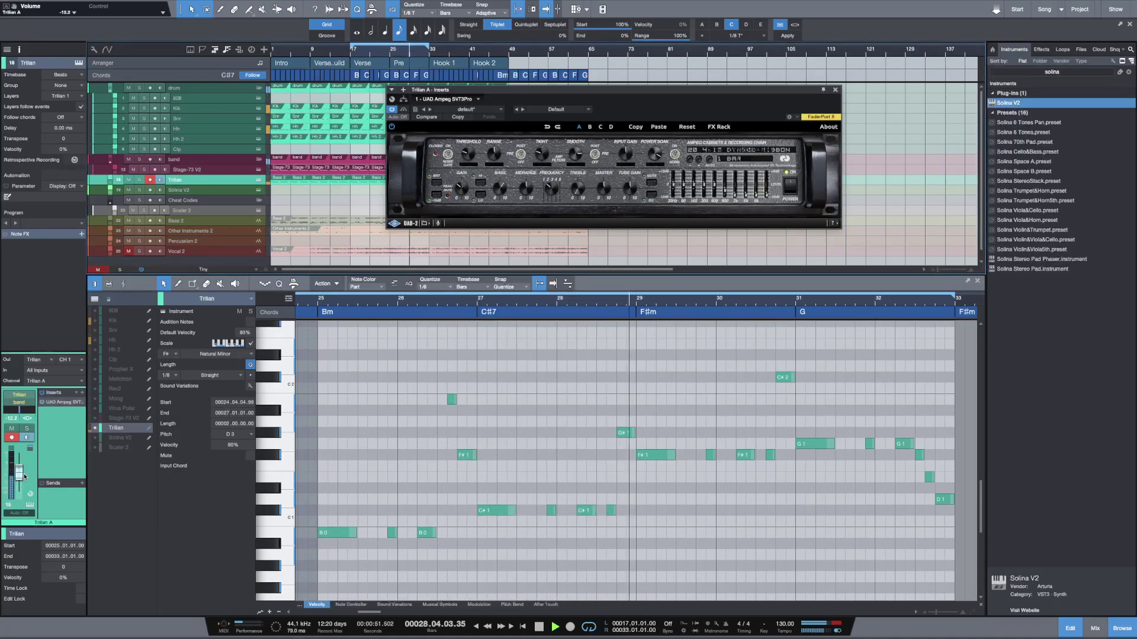
drag(25, 475, 25, 473)
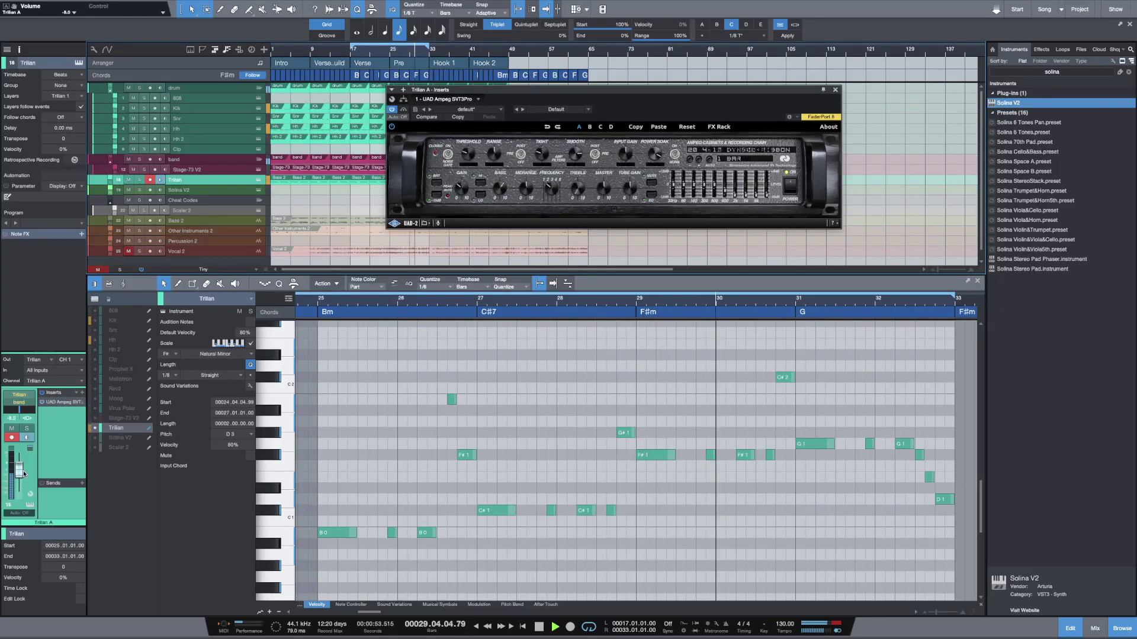
click(836, 90)
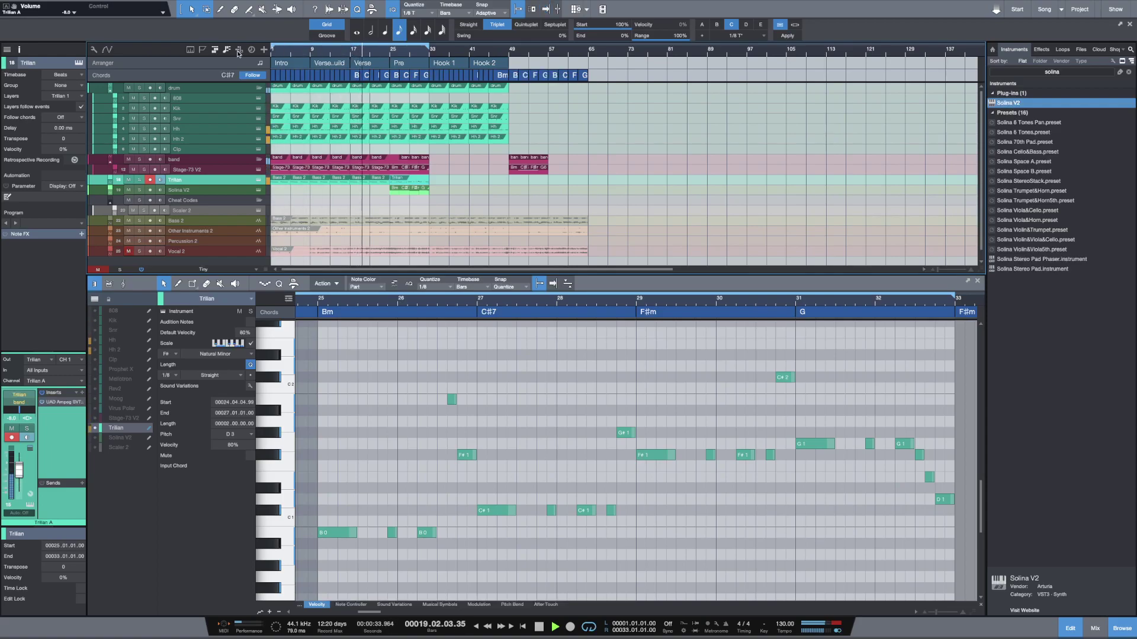
Step: Start the loop at bar 1 and play the Intro from the beginning
drag(290, 56, 407, 81)
key(f)
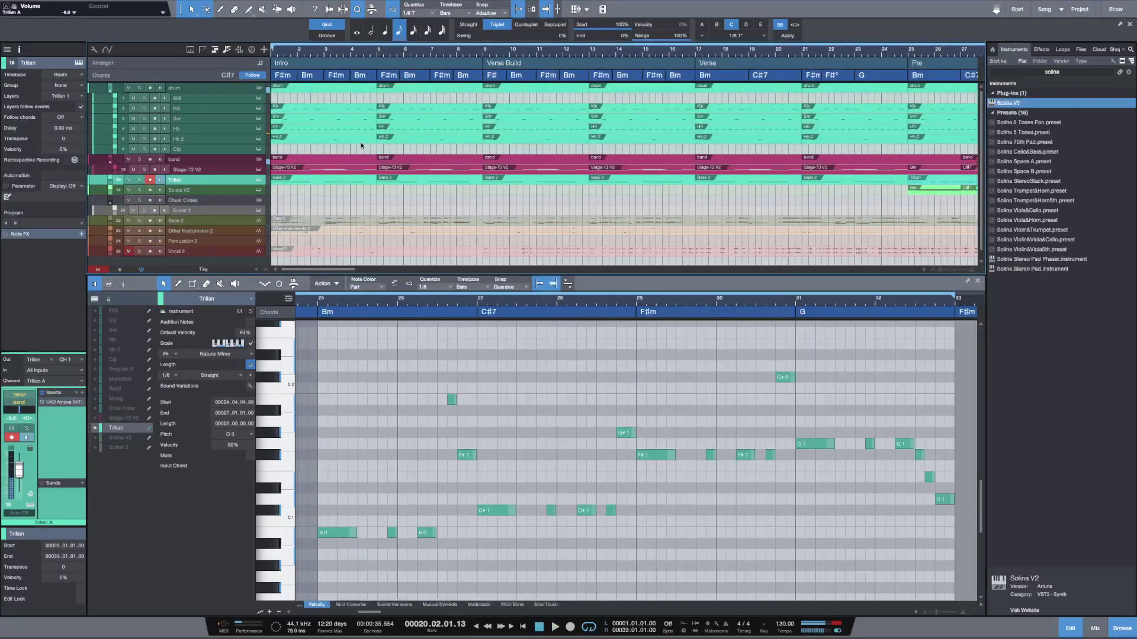
key(comma)
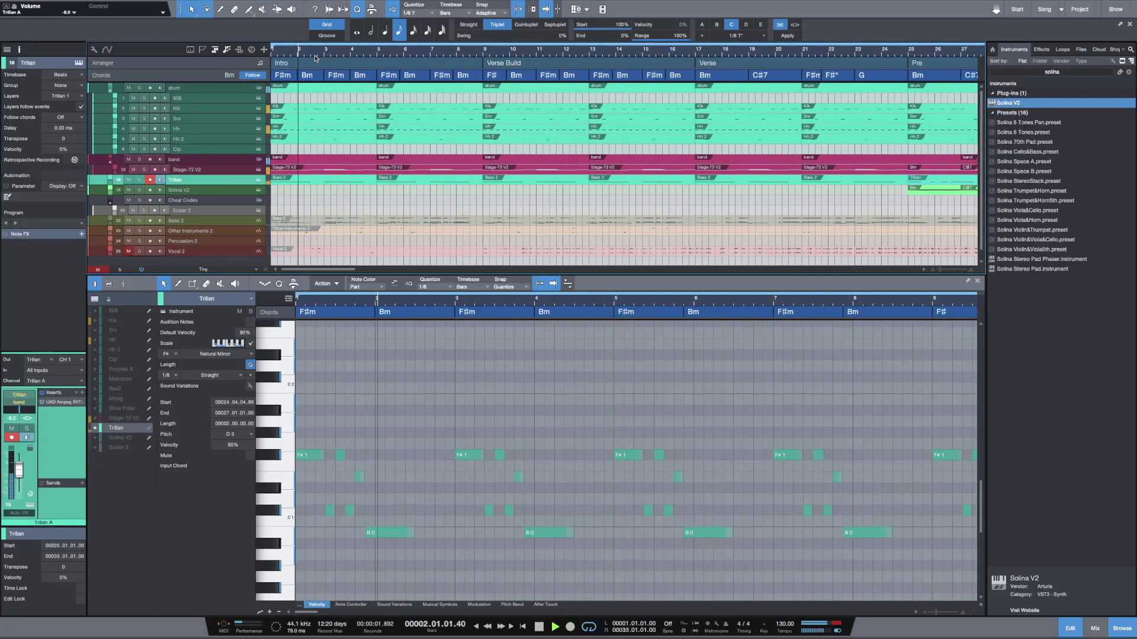
key(space)
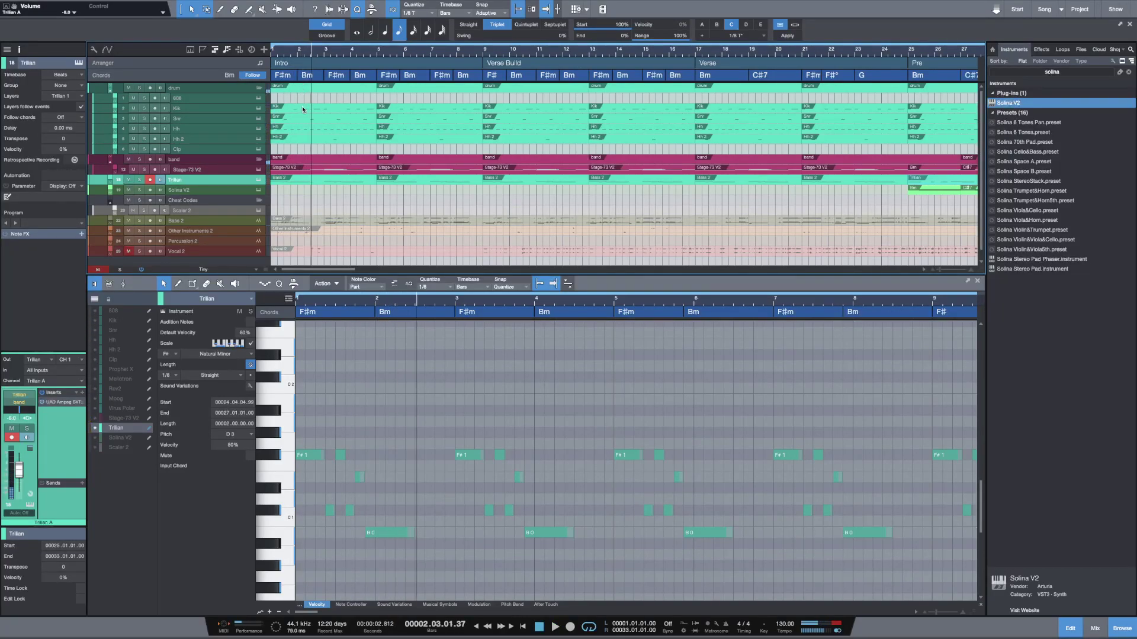
Step: Split the Intro's drum events on all drum tracks at bars 2, 3 and 4
key(3)
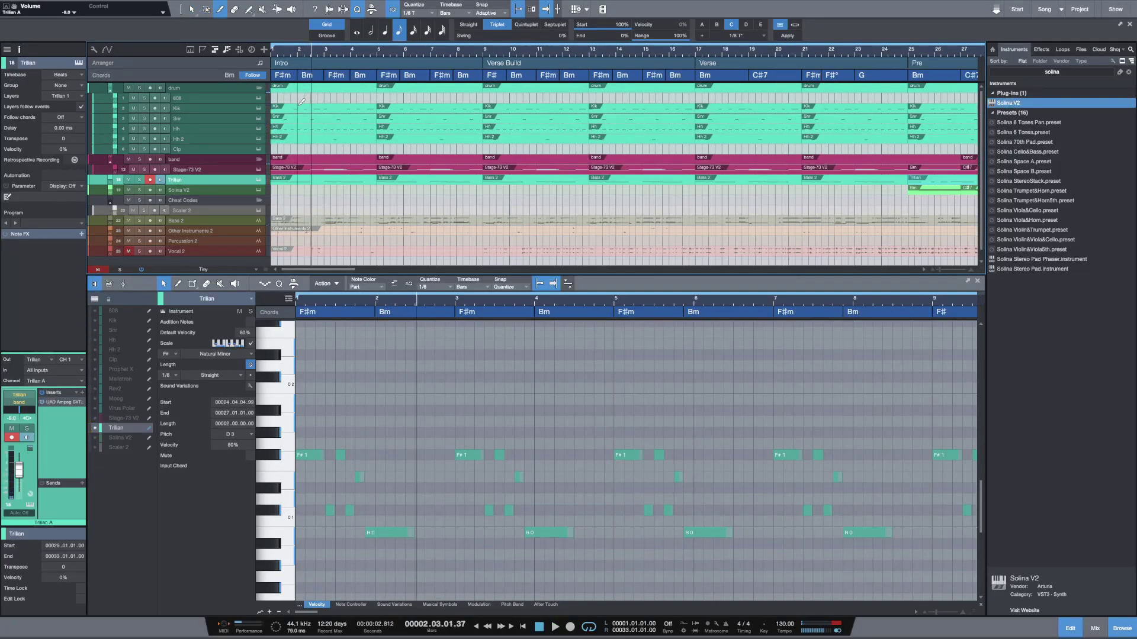
click(301, 107)
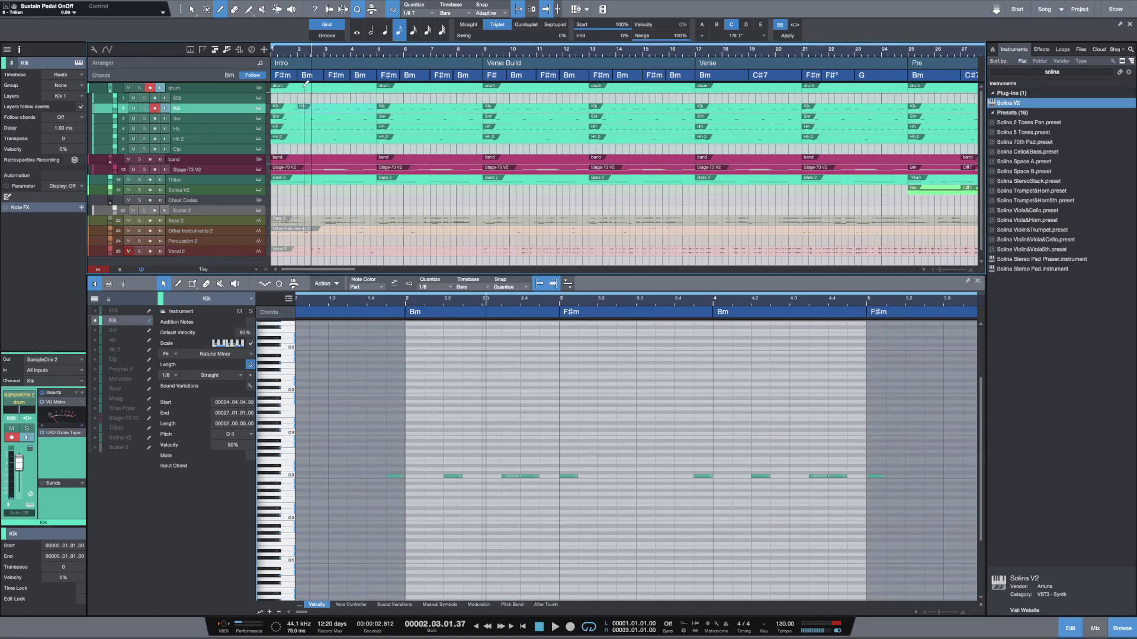
click(300, 84)
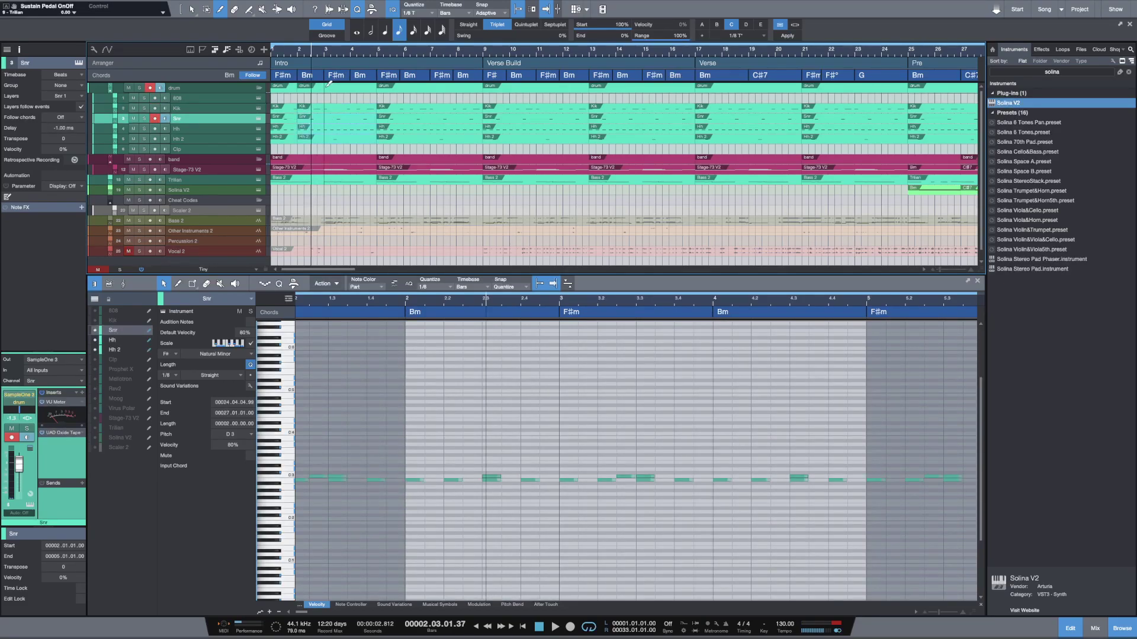
click(328, 84)
click(357, 85)
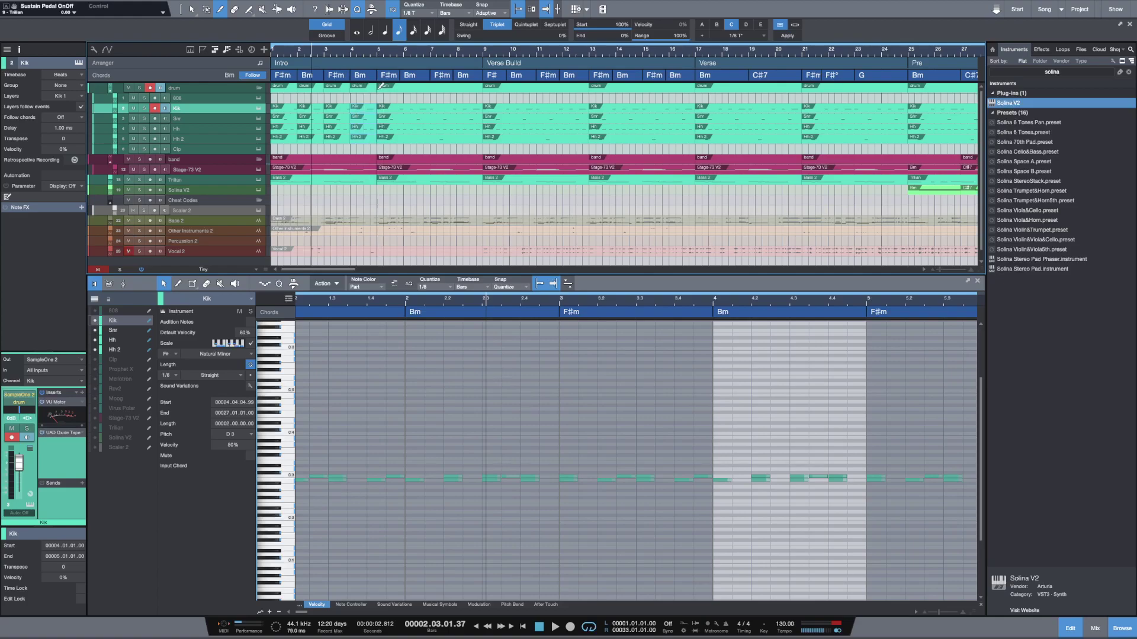
Step: Delete the drum pieces in bars 2 and 4 of the Intro
key(1)
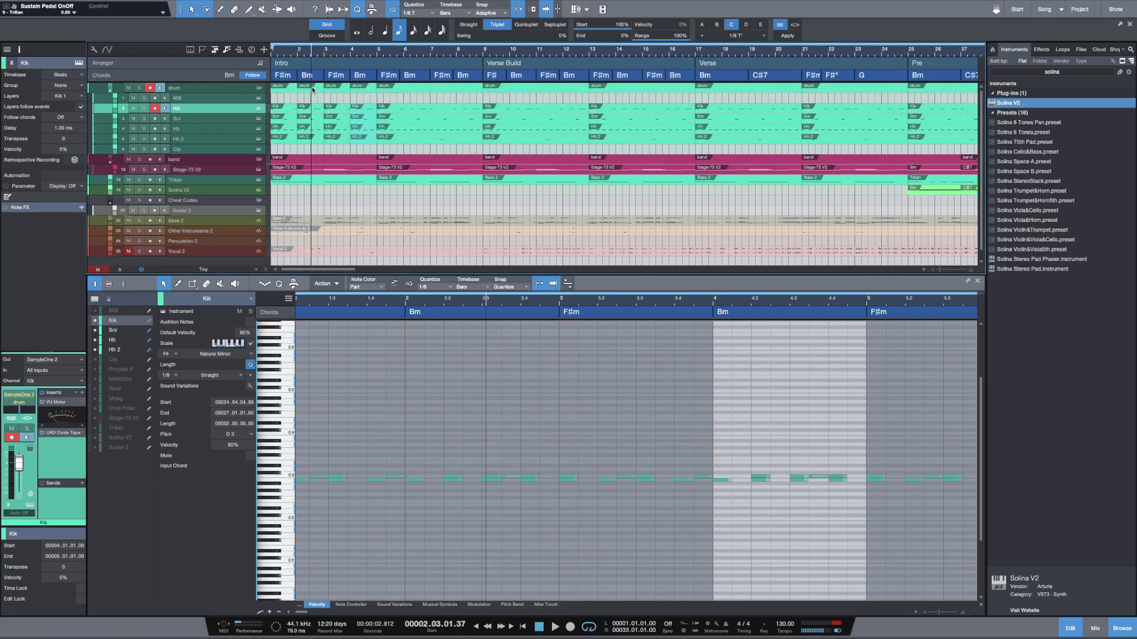
click(312, 89)
key(Delete)
click(371, 90)
key(Delete)
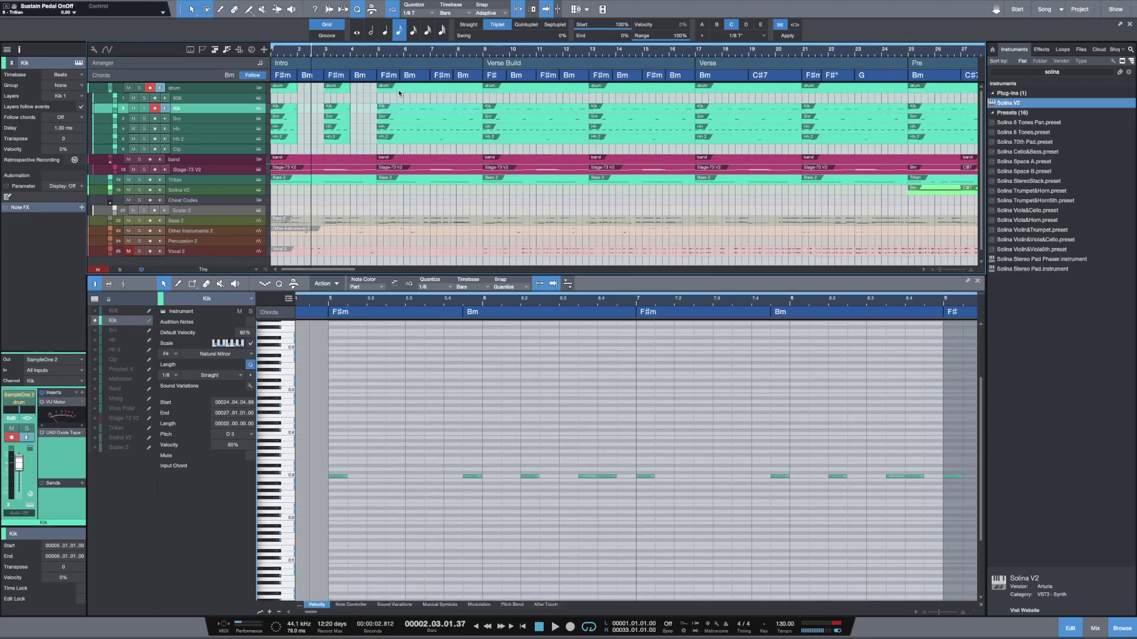
Step: Split the second half of the Intro's drum events at bars 6, 7 and 8
key(3)
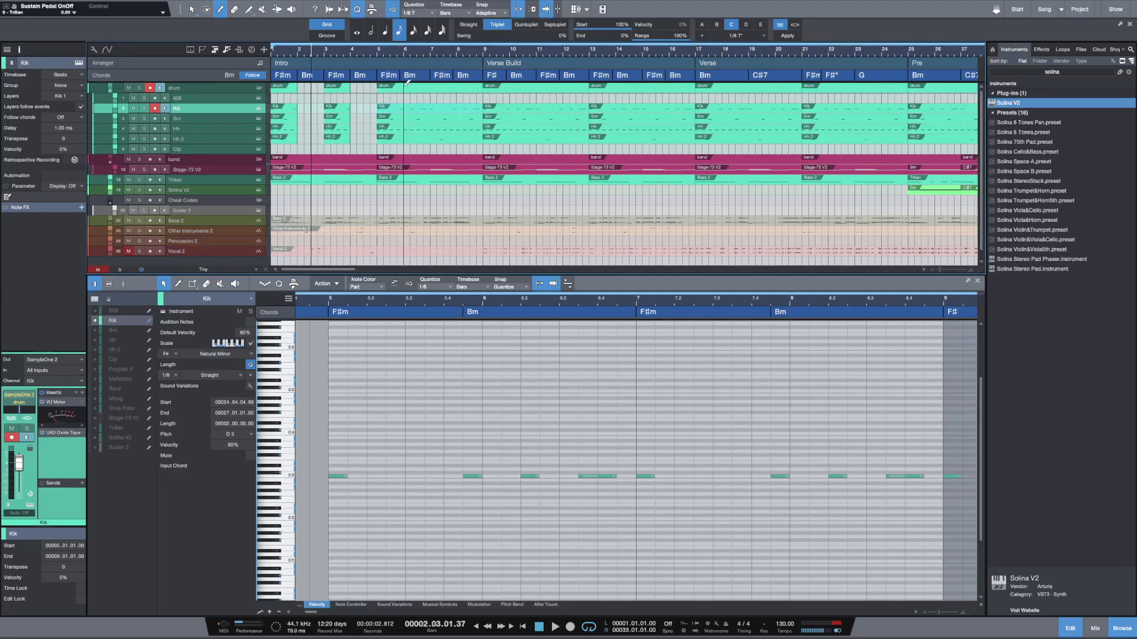
click(410, 86)
click(434, 85)
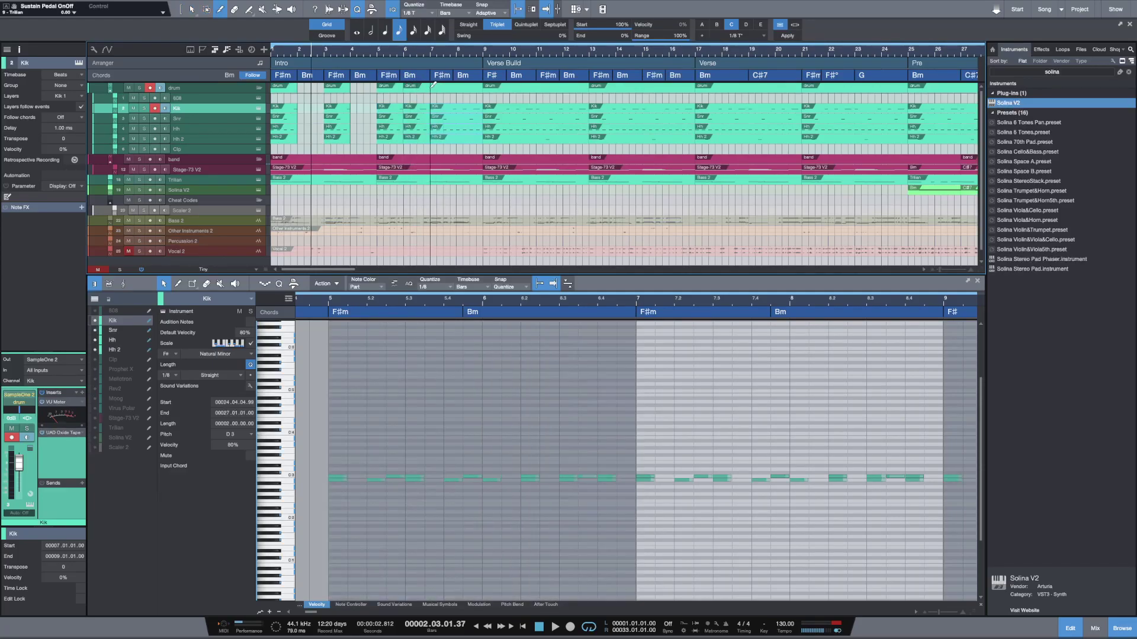
click(460, 85)
Step: Delete the drum pieces in bars 6 and 8 of the Intro and play the song from the beginning
key(1)
click(419, 92)
key(Delete)
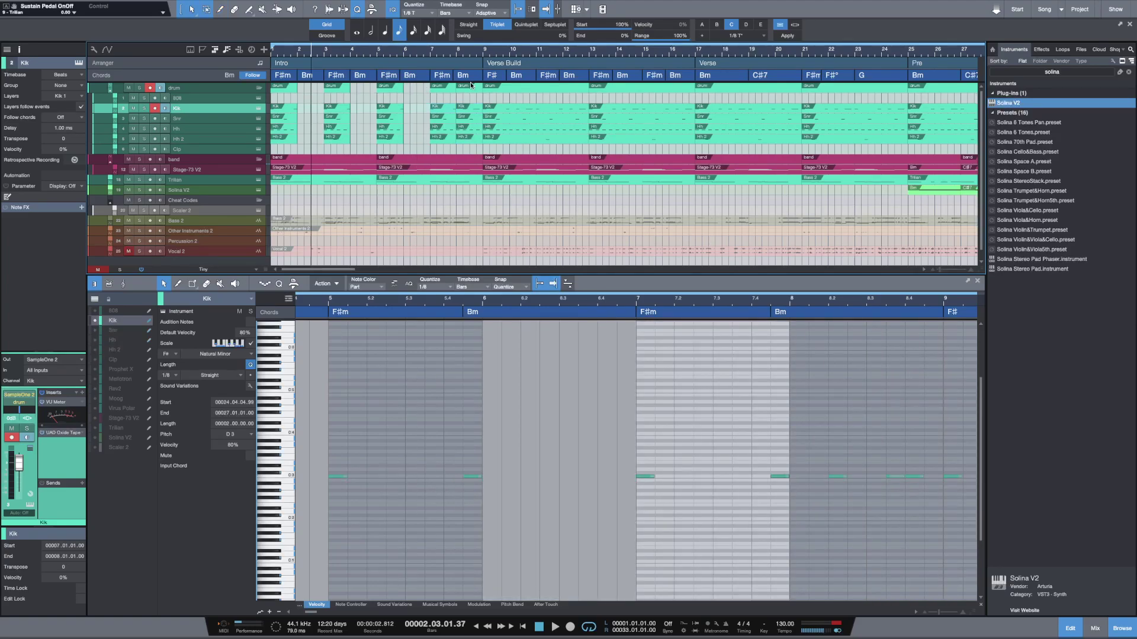
click(472, 89)
key(Delete)
key(comma)
key(space)
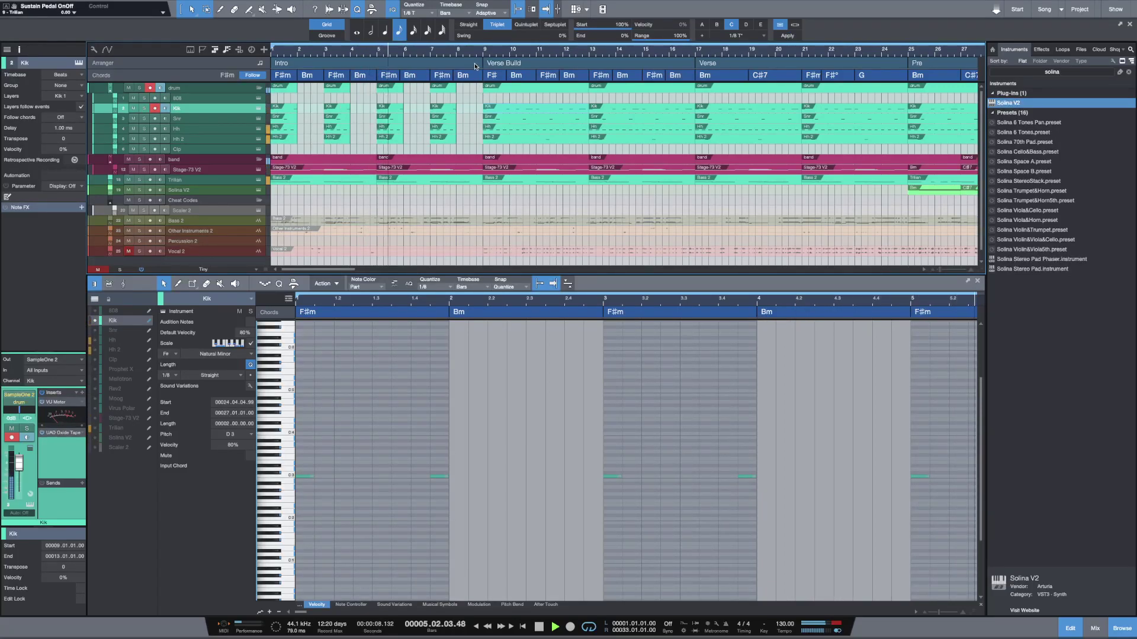
drag(454, 56, 454, 54)
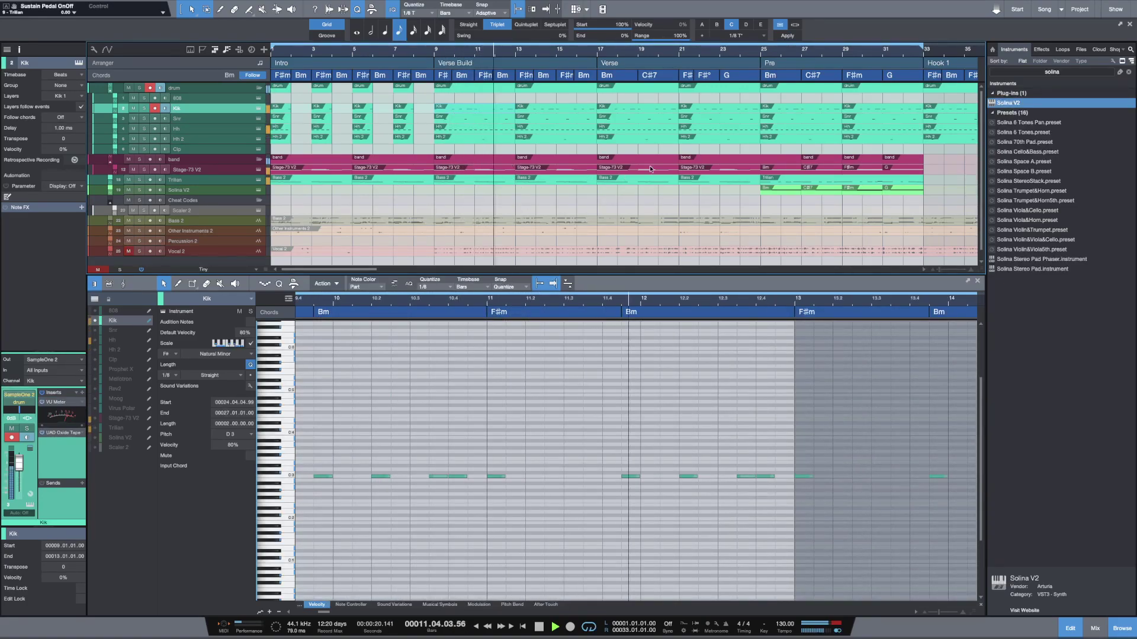
Step: Stop playback and search the instrument browser for "konta"
key(space)
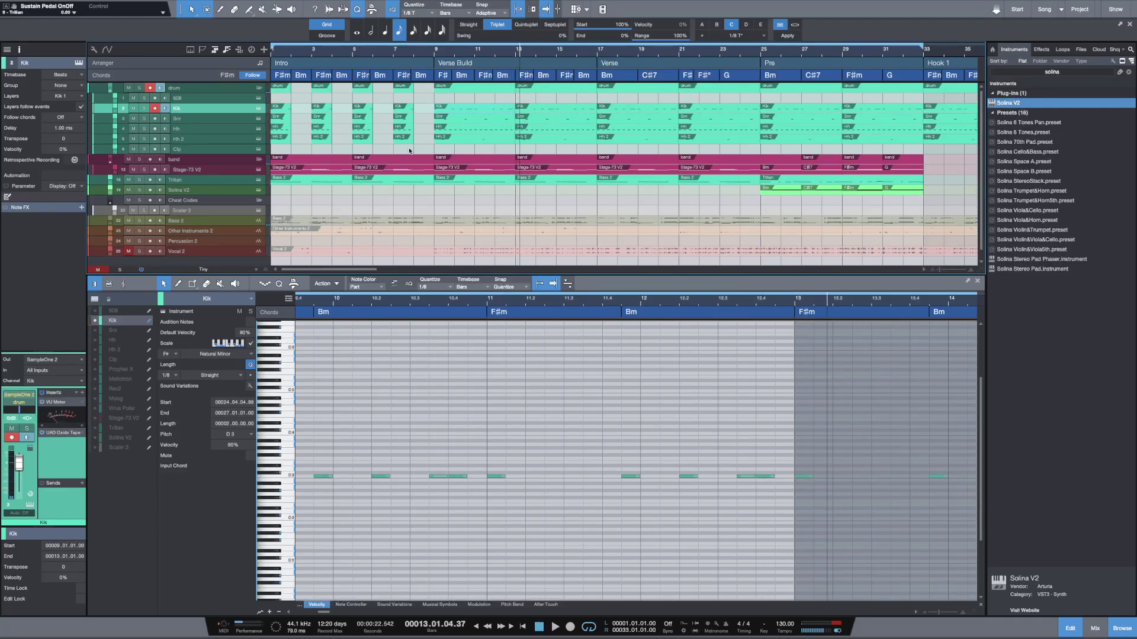
click(1067, 73)
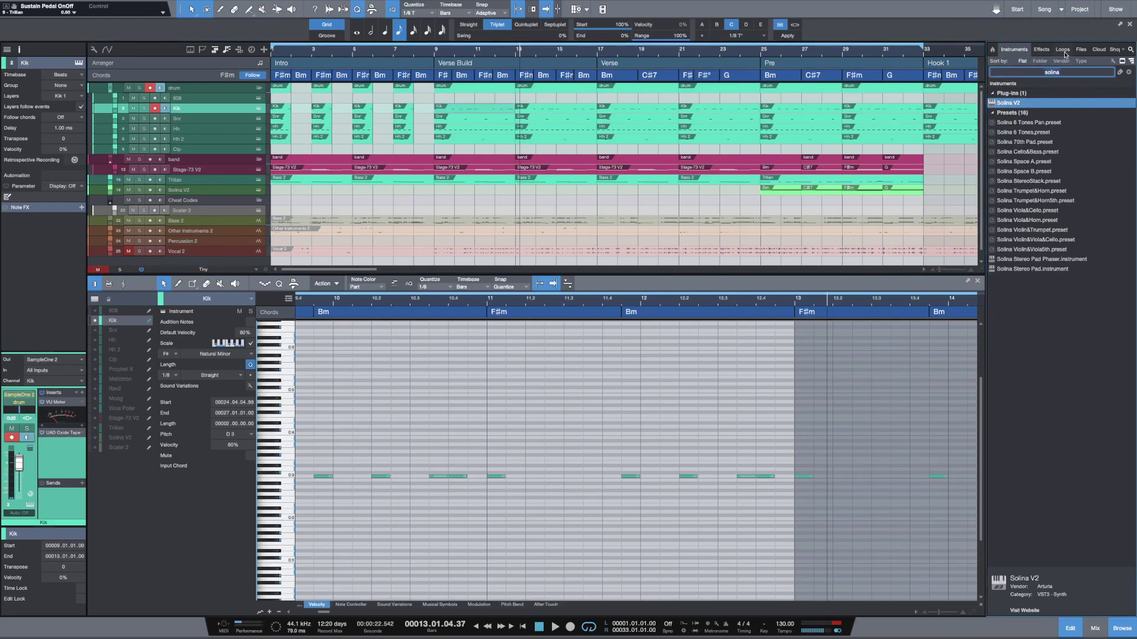
text(k)
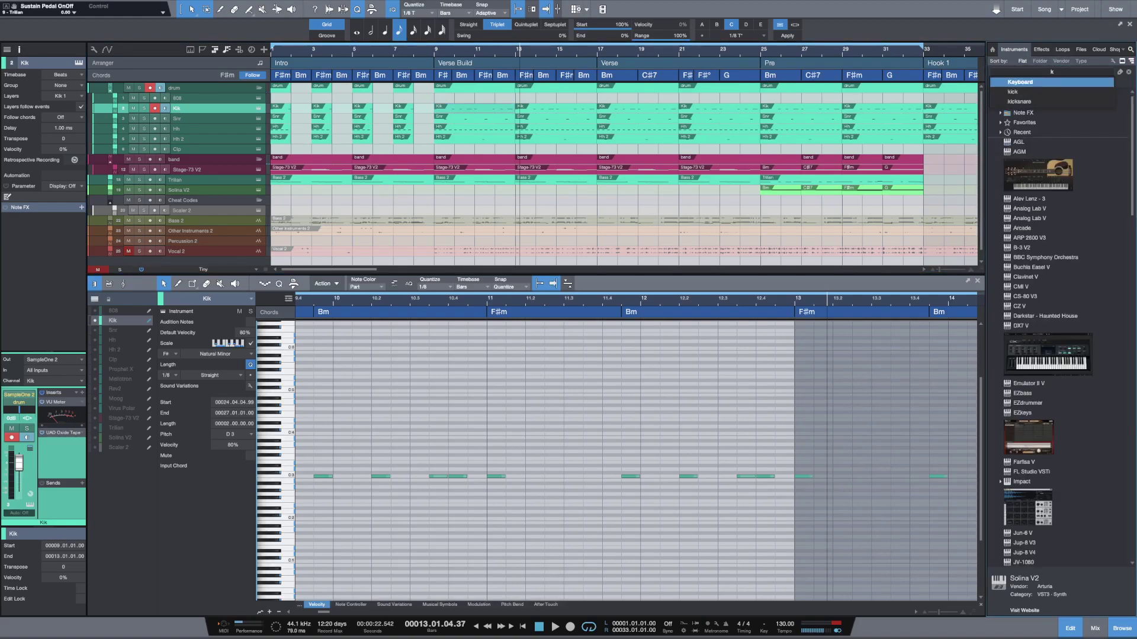
text(ot)
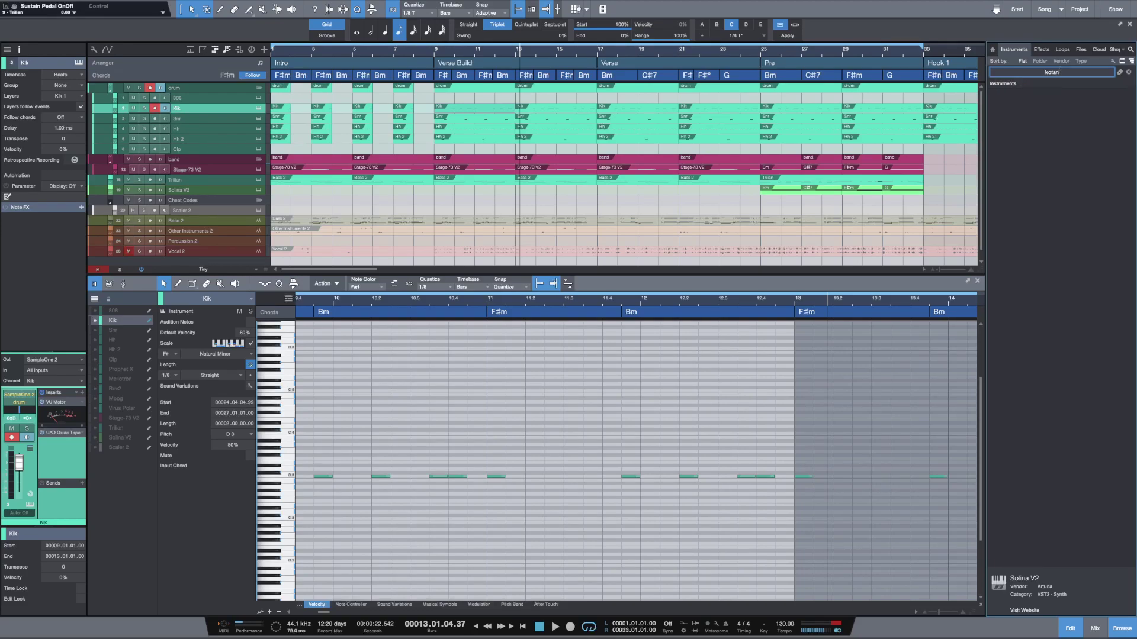
key(BackSpace)
text(nta)
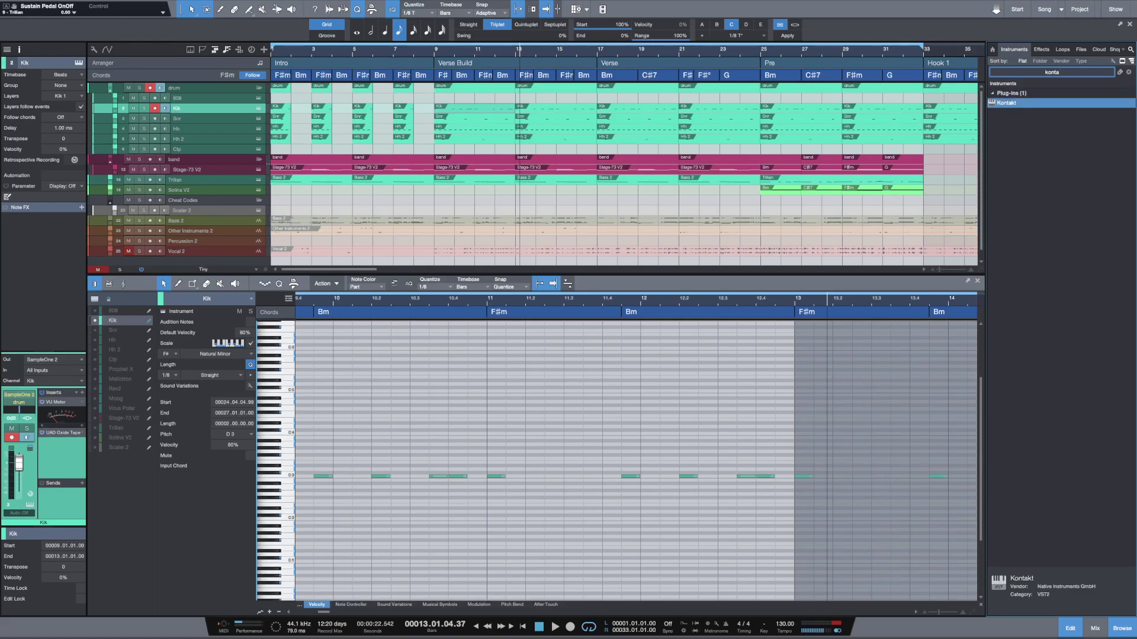
key(Return)
Step: Add Kontakt as a new instrument track between the Trilian and Solina V2 tracks
click(995, 108)
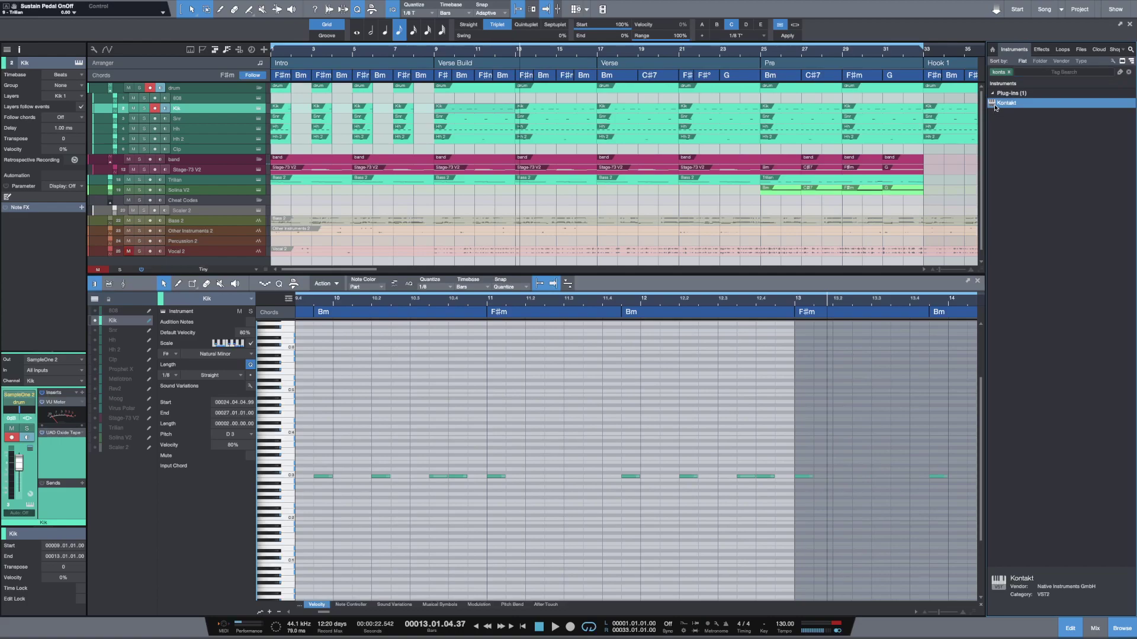
drag(994, 109, 236, 194)
drag(232, 198, 230, 187)
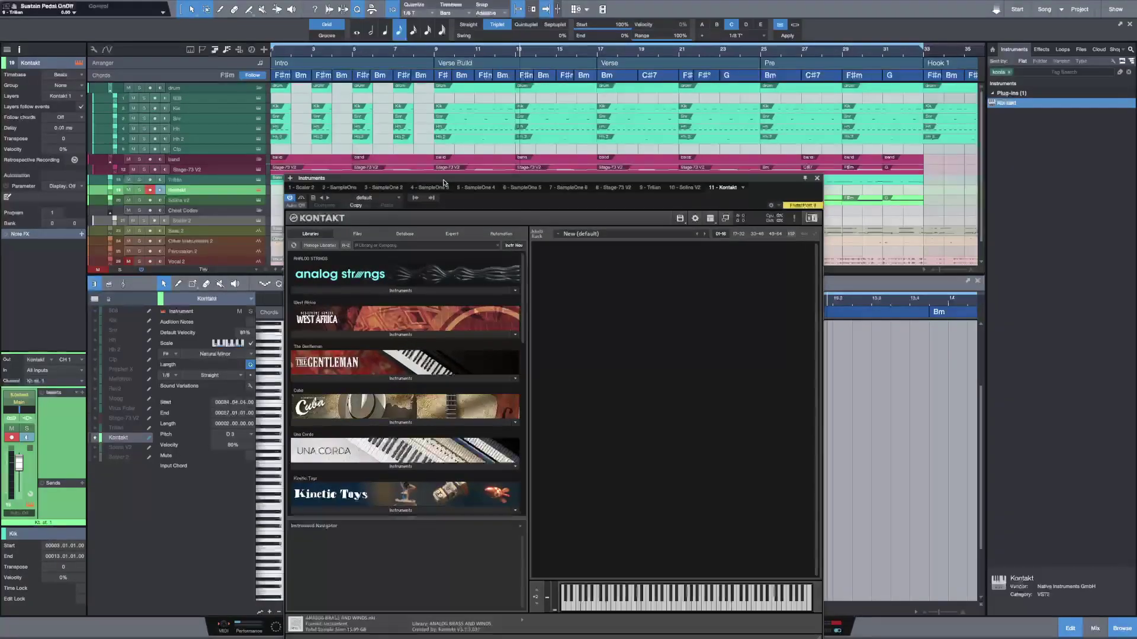
Step: Load the Evolution Jazz Archtop instrument from the Kontakt library
scroll(422, 335, down, 10)
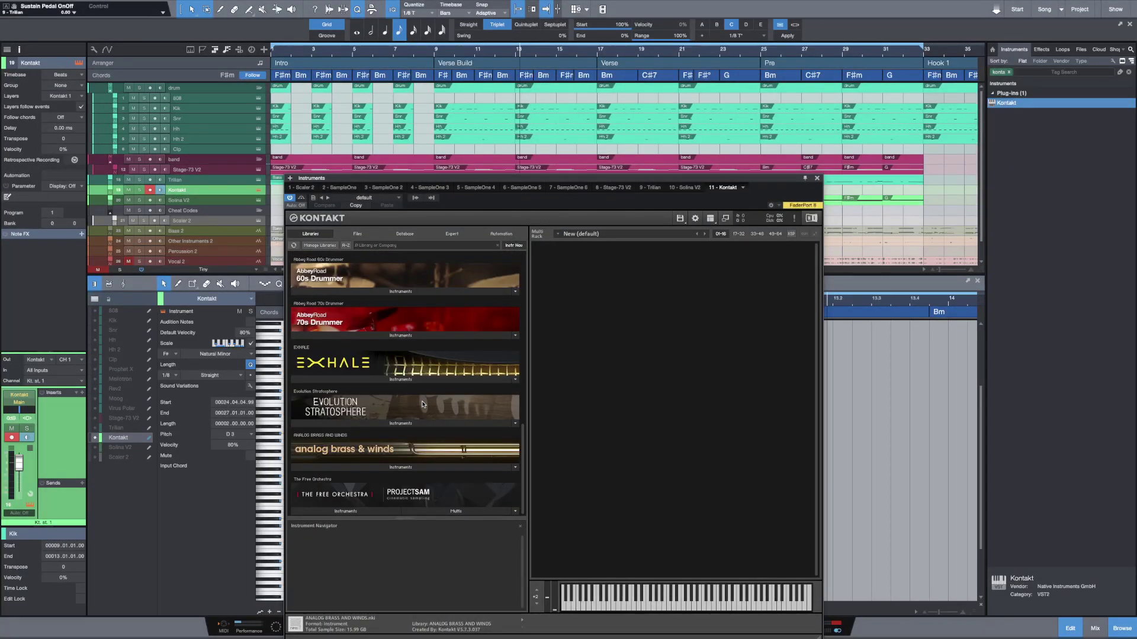
scroll(422, 411, up, 5)
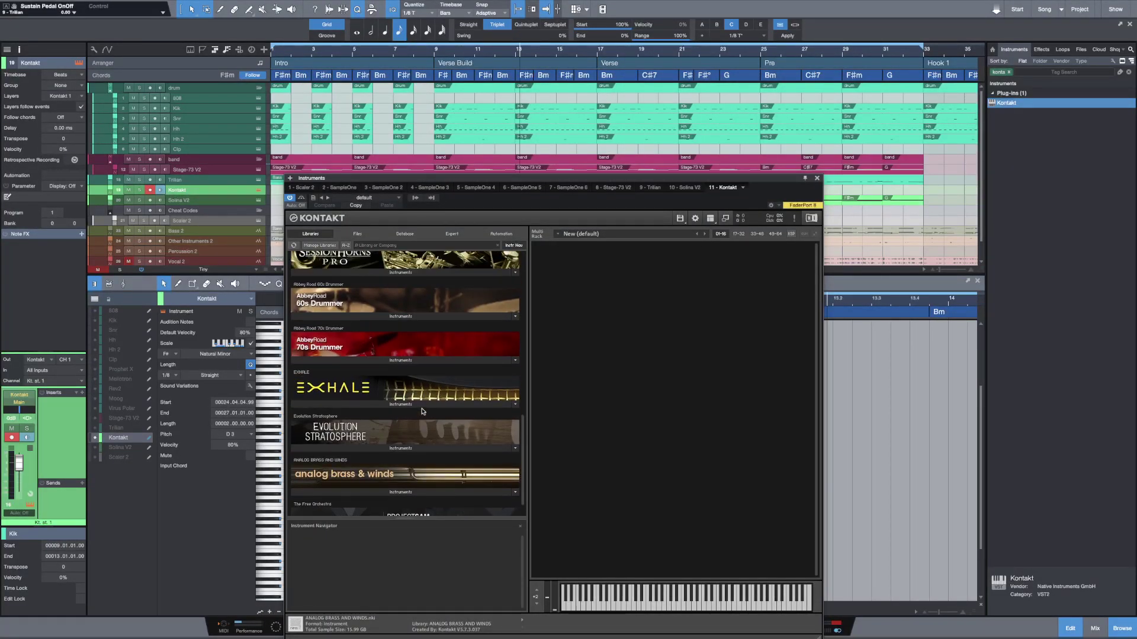
scroll(422, 411, up, 2)
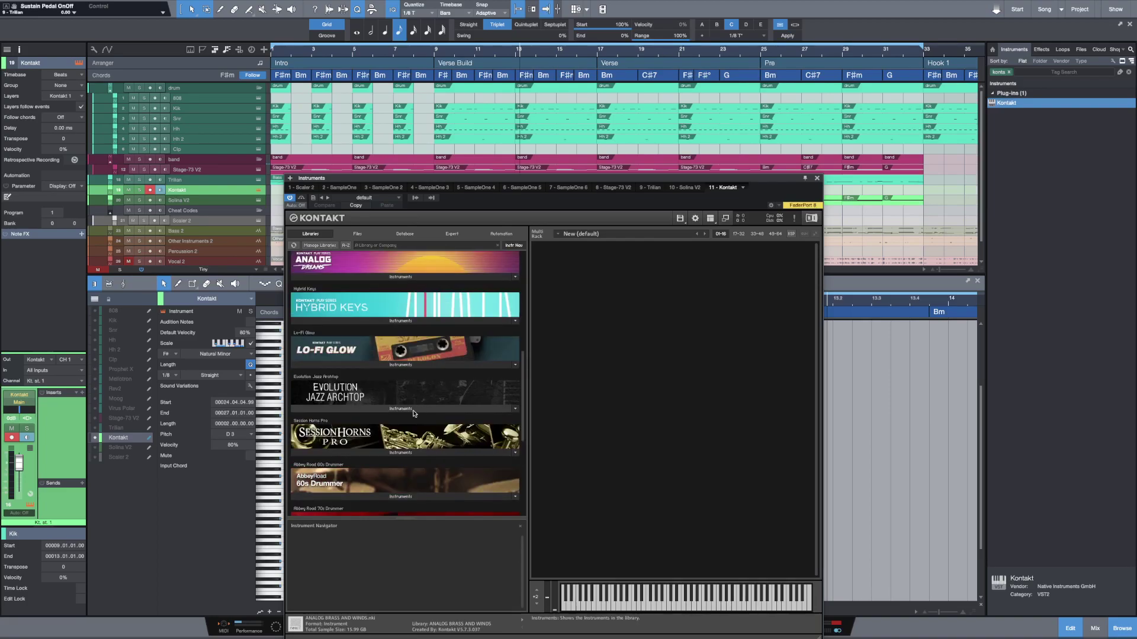
click(414, 410)
click(357, 424)
double_click(356, 424)
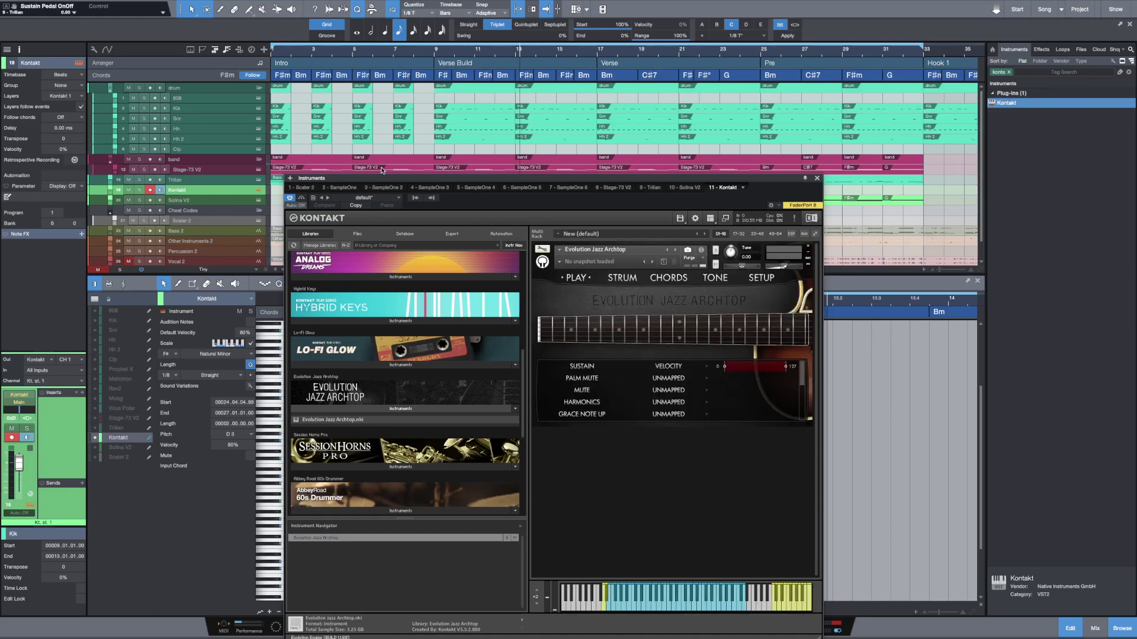
Step: Load the Alligator Shoes snapshot for the jazz archtop and move the plug-in window clear of the arrangement
drag(382, 181, 433, 169)
click(703, 251)
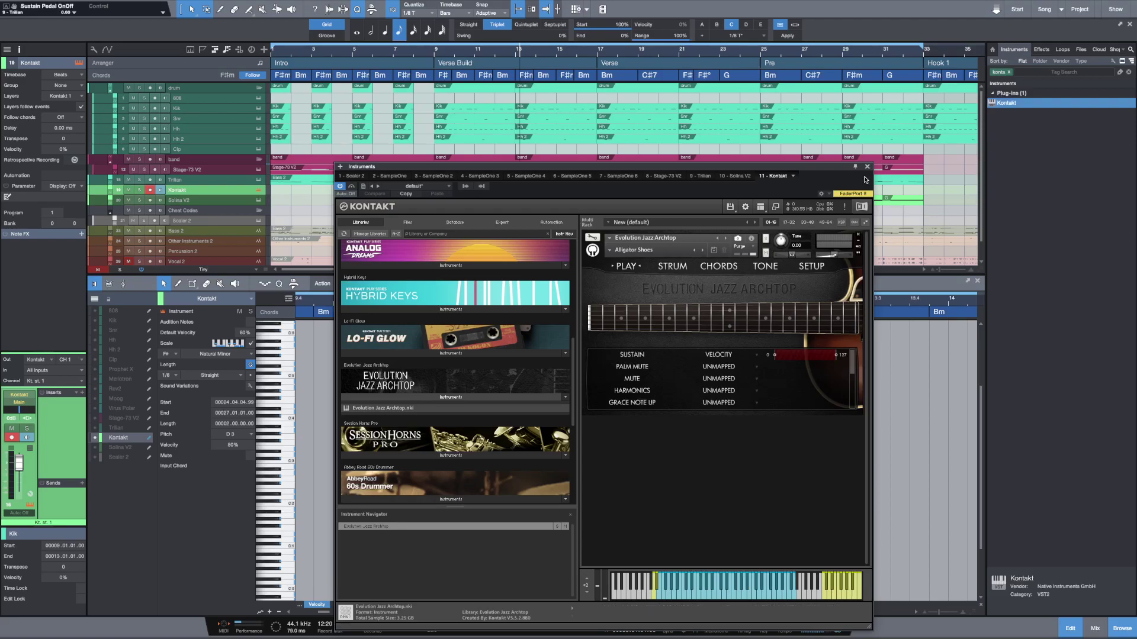
drag(769, 174, 441, 406)
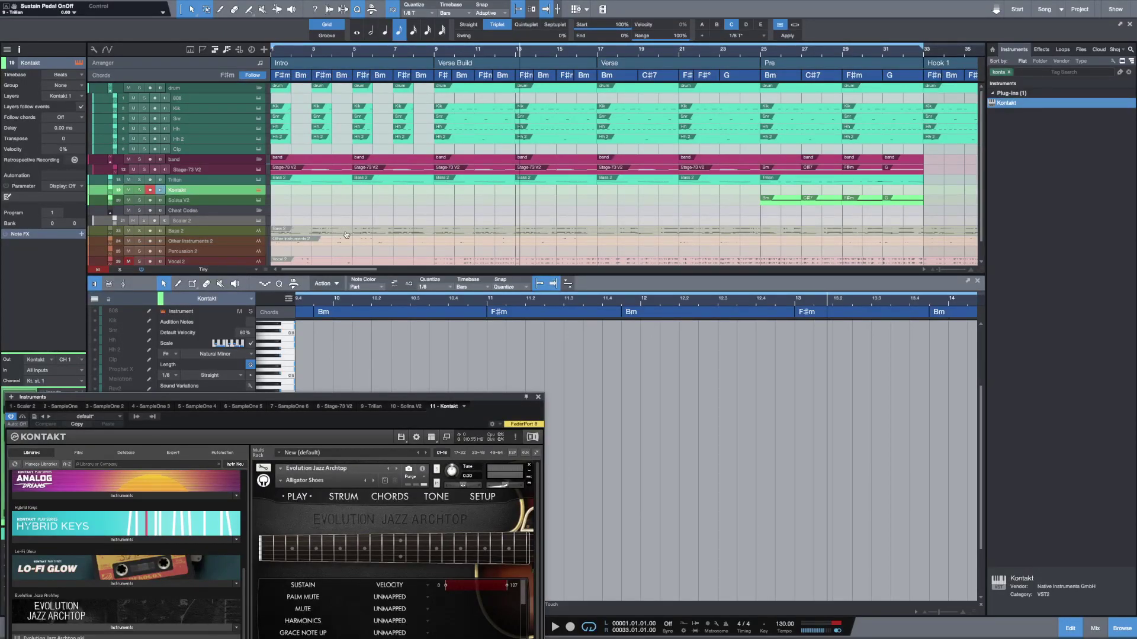
Step: Solo the Other Instruments 2 track, unmute its audio event, and listen repeatedly to the opening bars
click(138, 241)
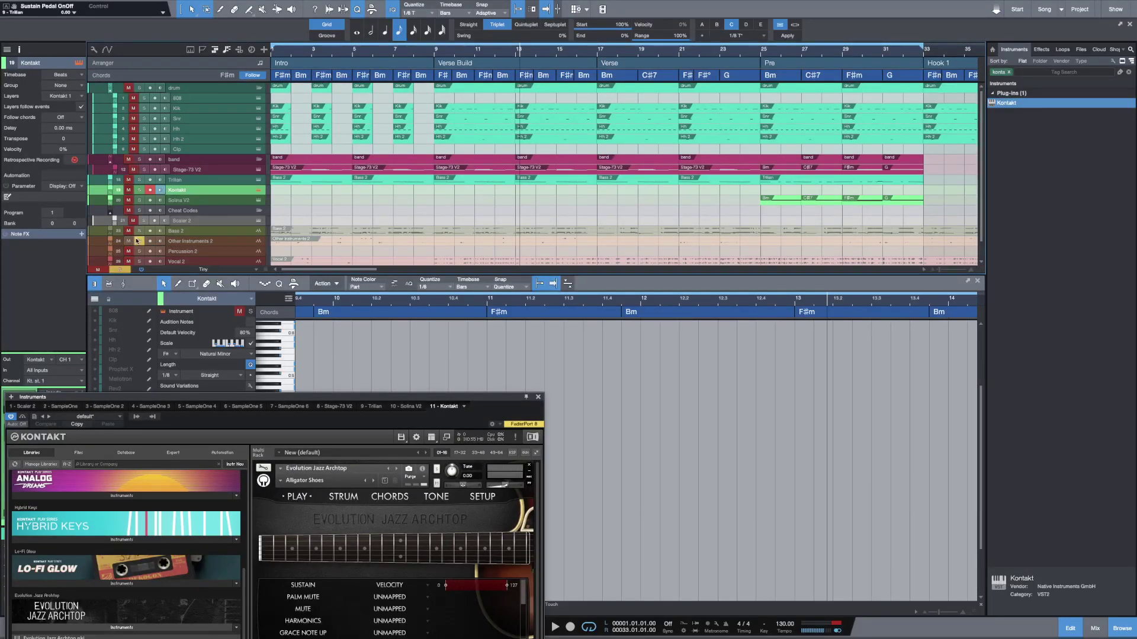
click(328, 239)
key(space)
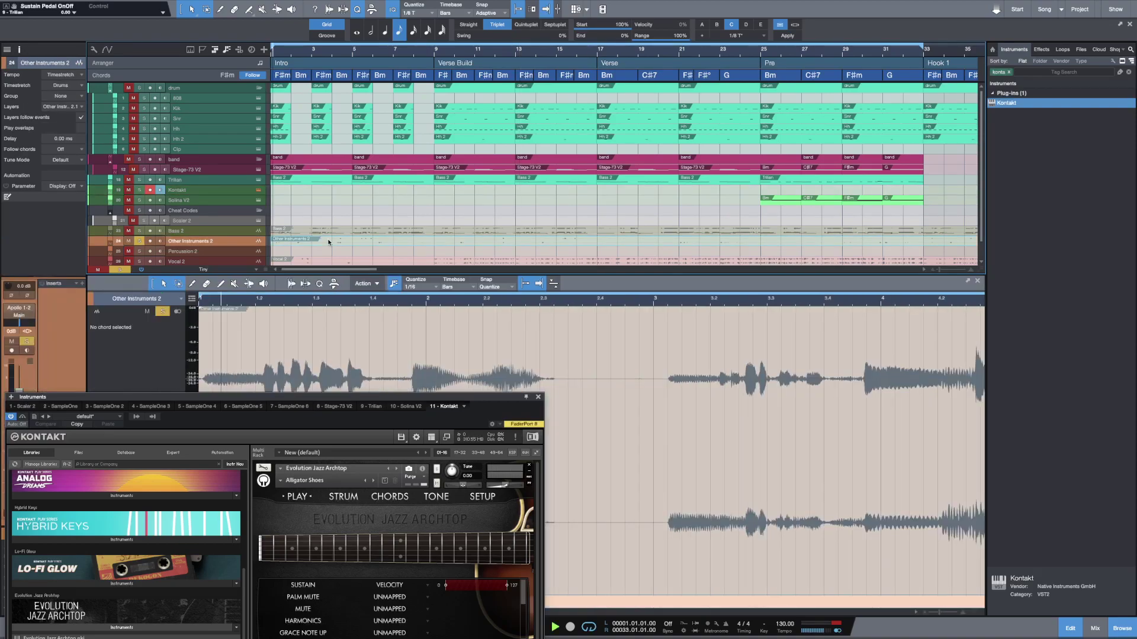
click(328, 239)
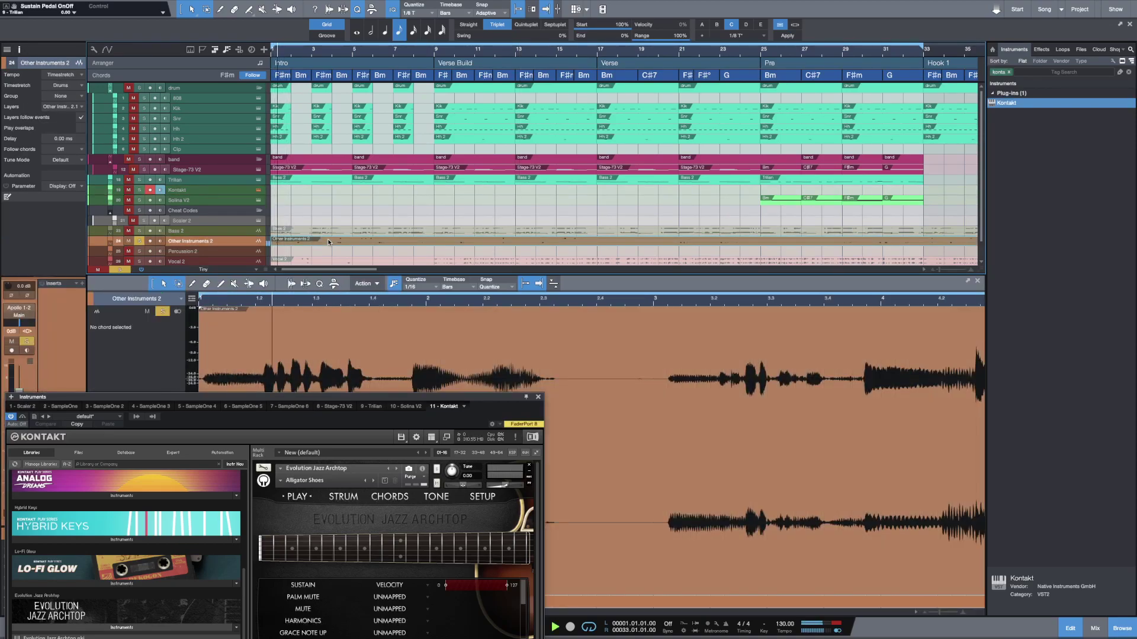
key(space)
key(space)
key(space)
key(space)
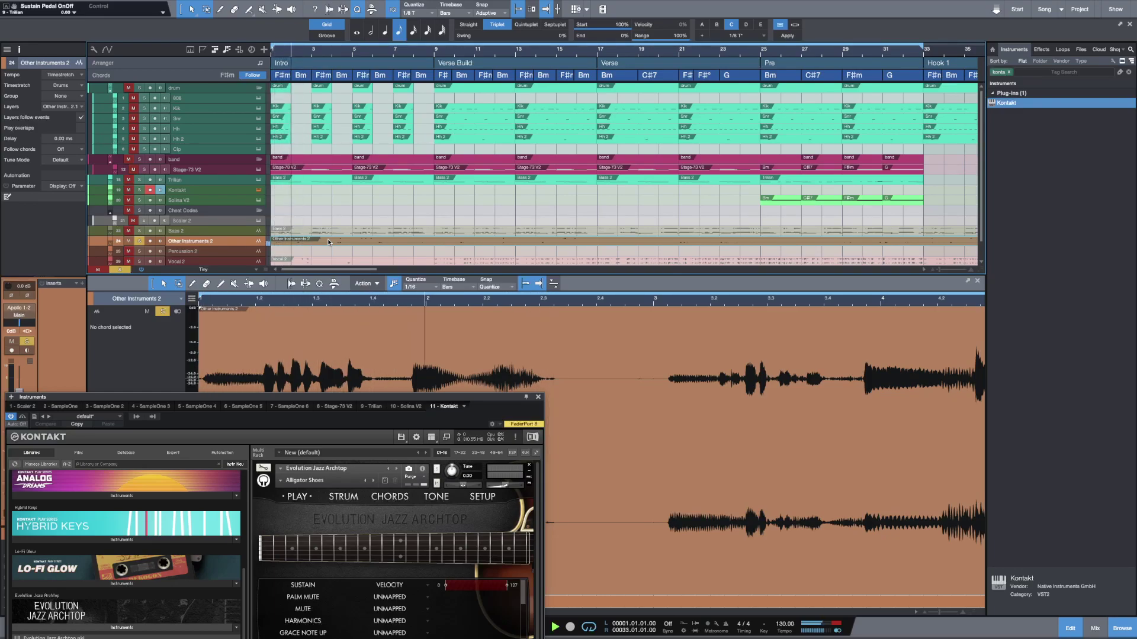
key(space)
key(space)
key(space)
key(space)
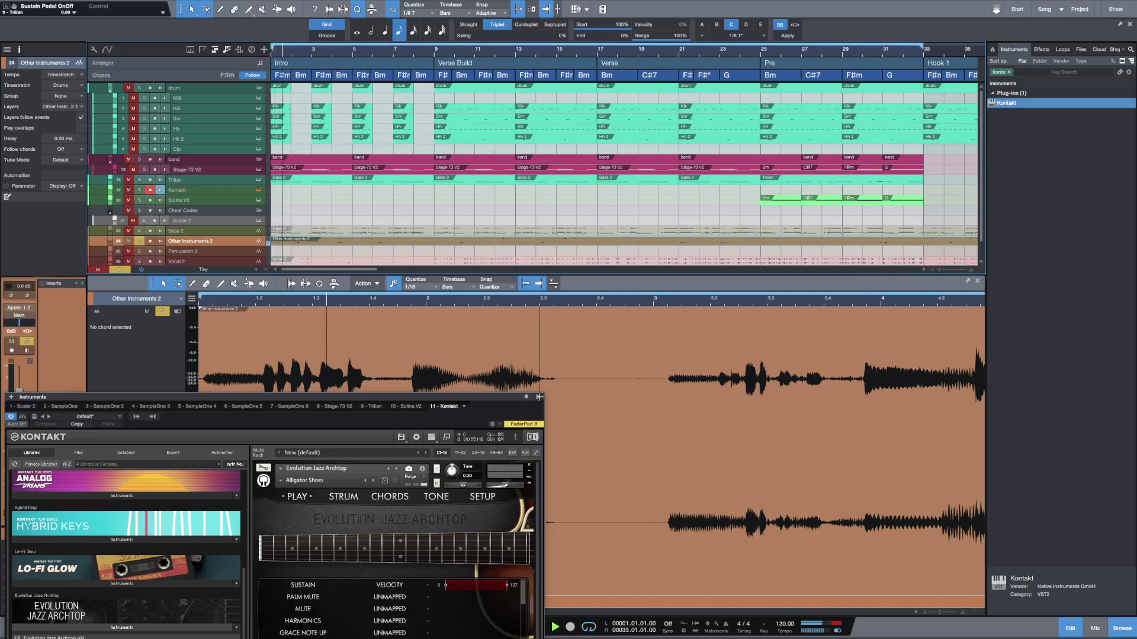
key(space)
key(space)
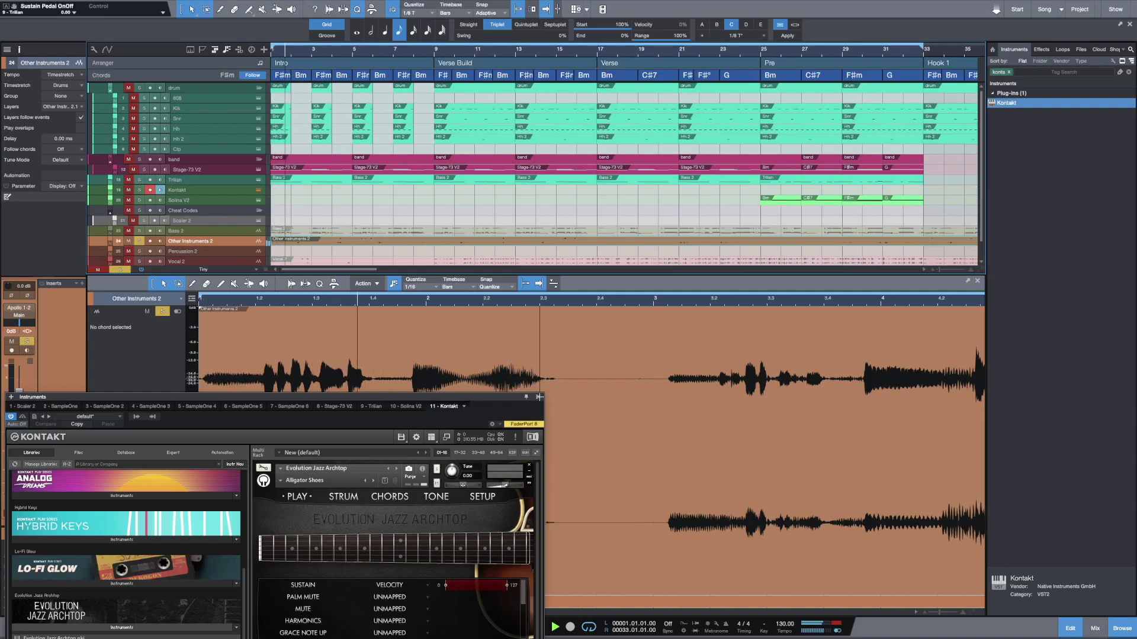
Step: Close the Kontakt window and return Other Instruments 2 to unsoloed with its audio event muted, playing the mix from the start
click(539, 397)
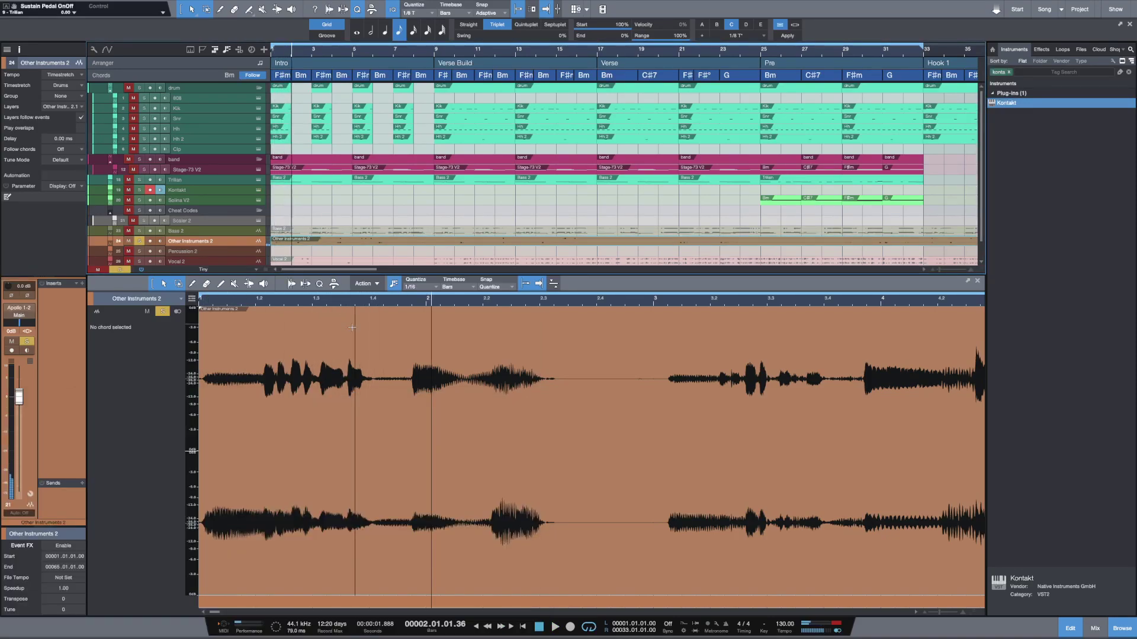
click(139, 241)
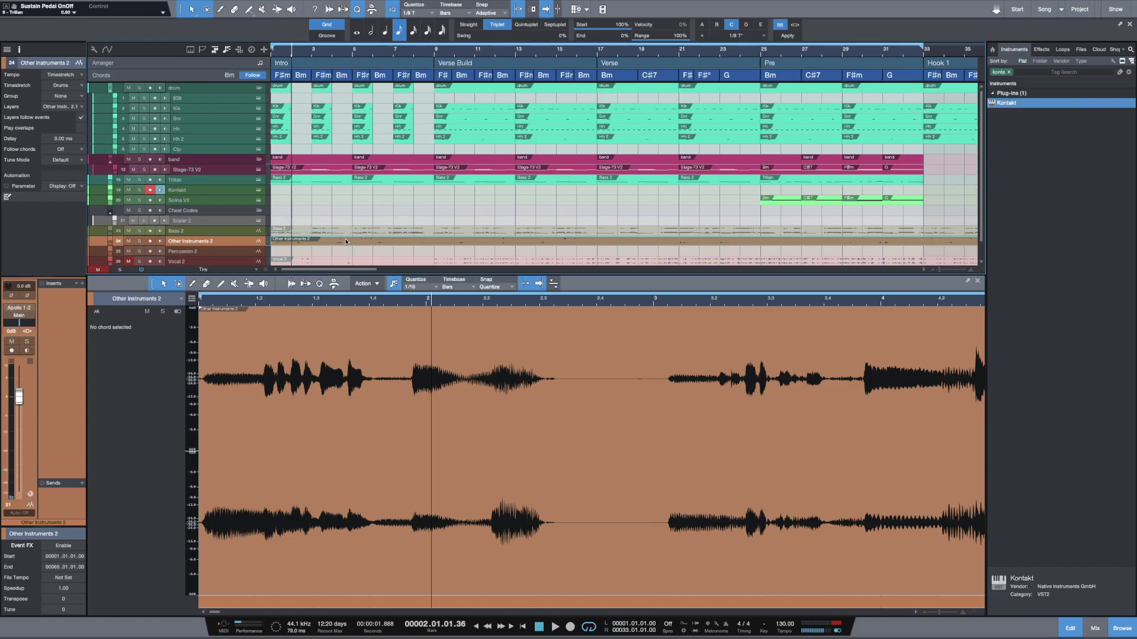
key(shift+m)
key(comma)
key(space)
key(space)
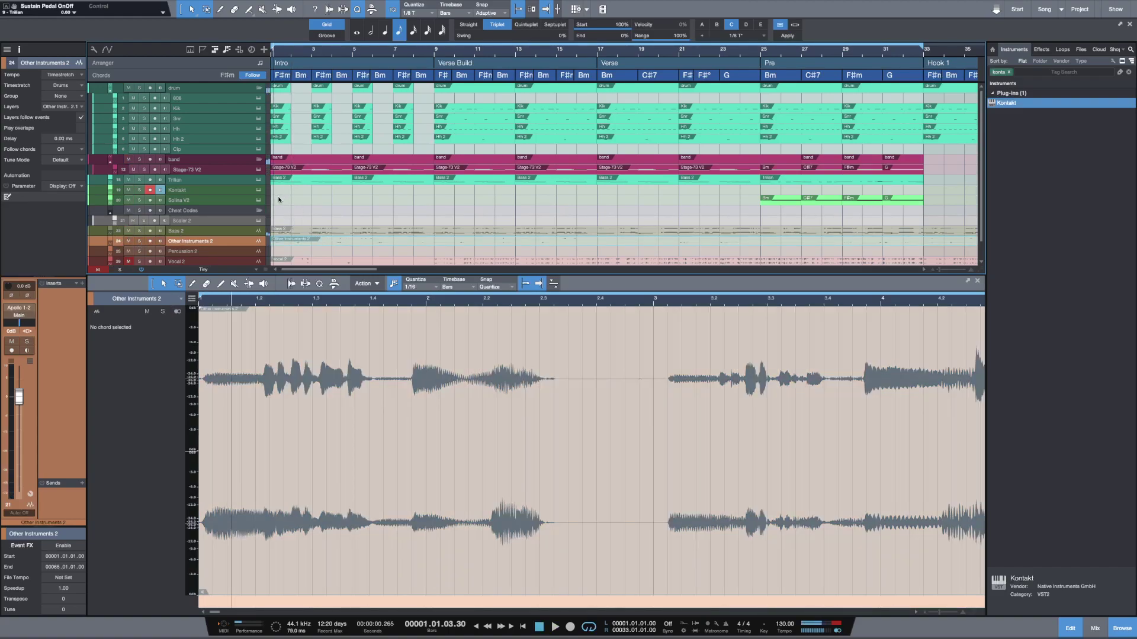
Step: Create an empty instrument part on the Kontakt track spanning bars 1 to 33
double_click(278, 192)
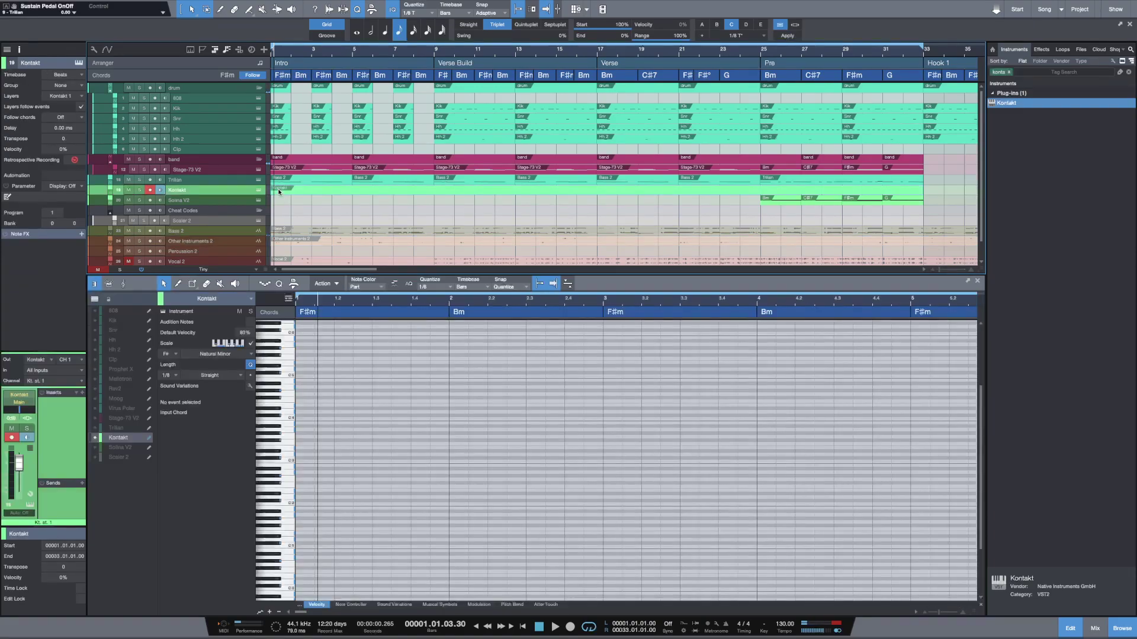
key(space)
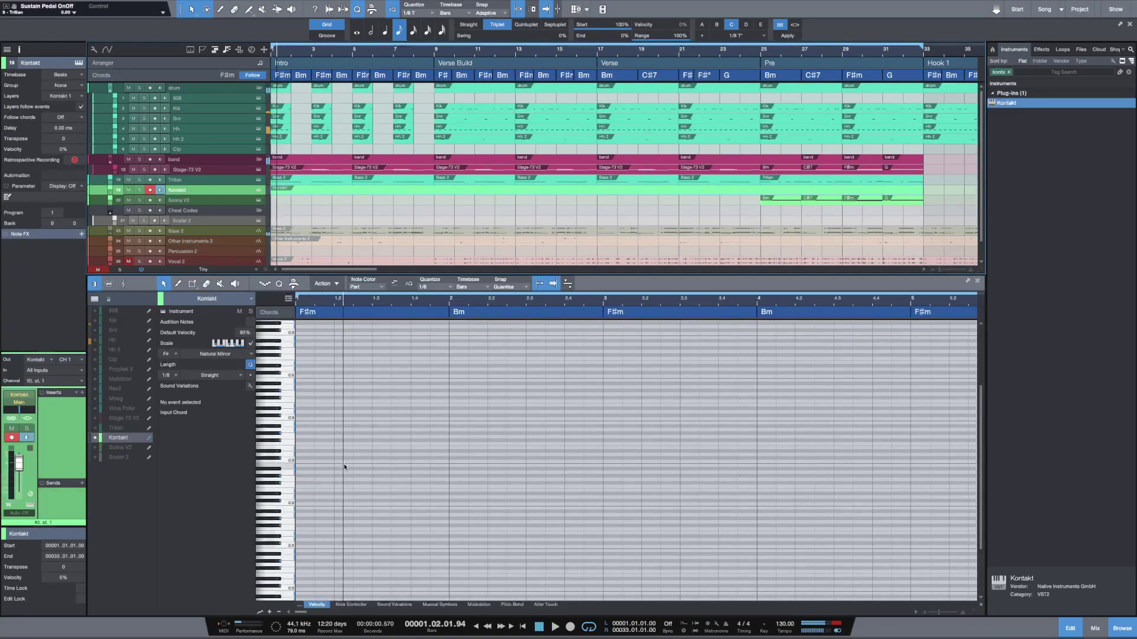
Step: Enter three consecutive F#3 eighth notes starting on beat 2 of bar 1 in the Kontakt part, and play them back
double_click(342, 441)
key(space)
click(357, 440)
drag(353, 440, 372, 439)
click(381, 436)
double_click(382, 440)
key(space)
key(space)
key(space)
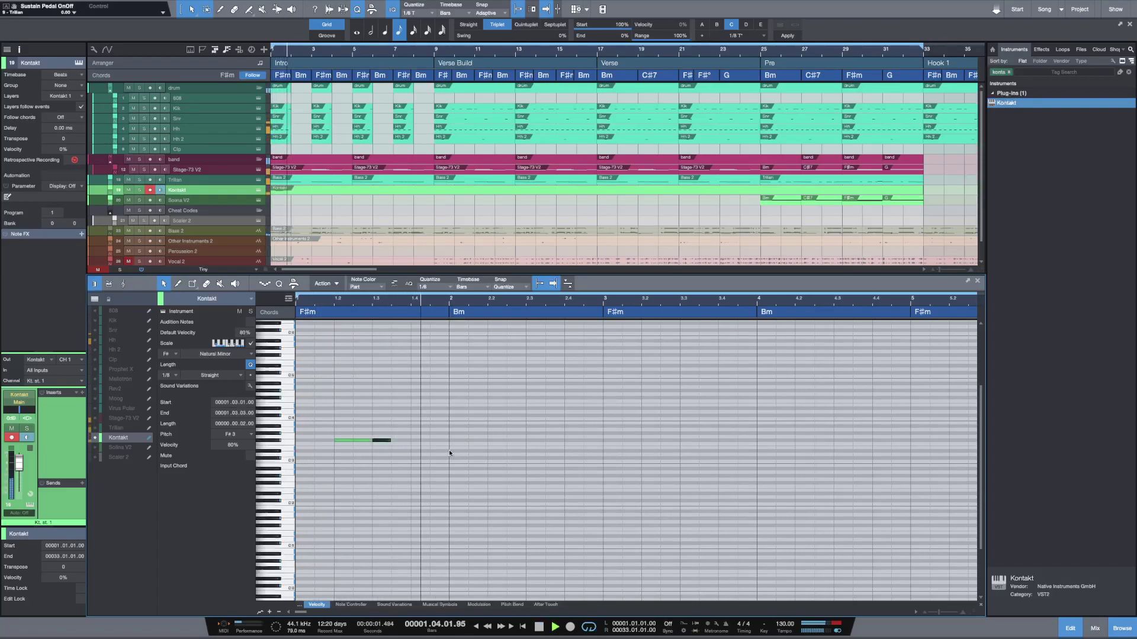
Step: Replay the phrase and add a B2 eighth note on the last offbeat of bar 1
key(space)
key(space)
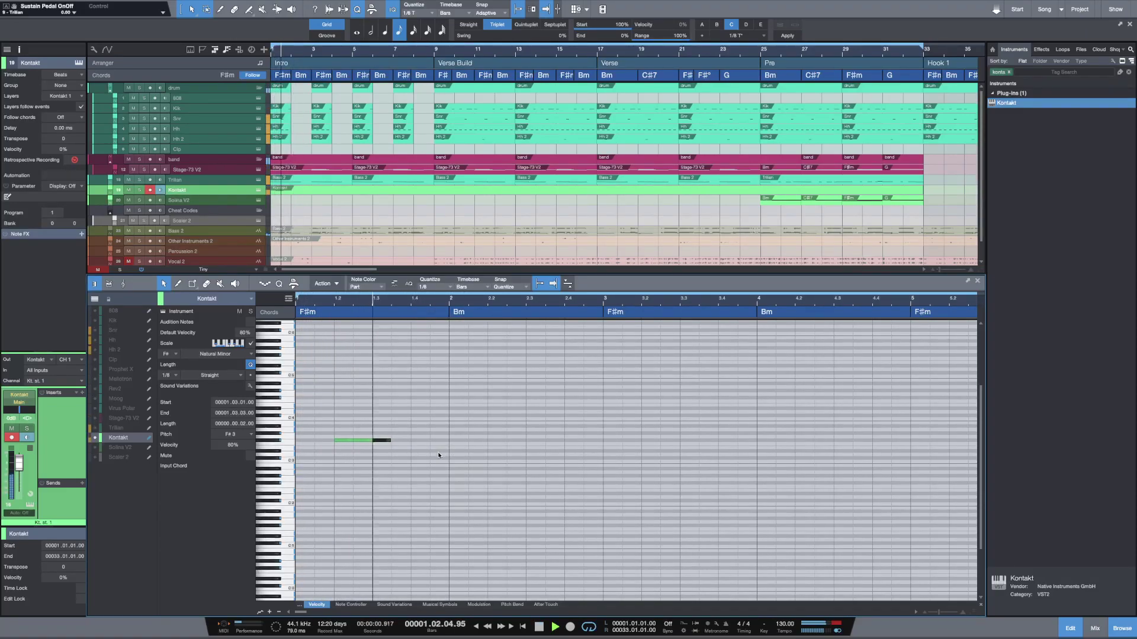
key(space)
key(space)
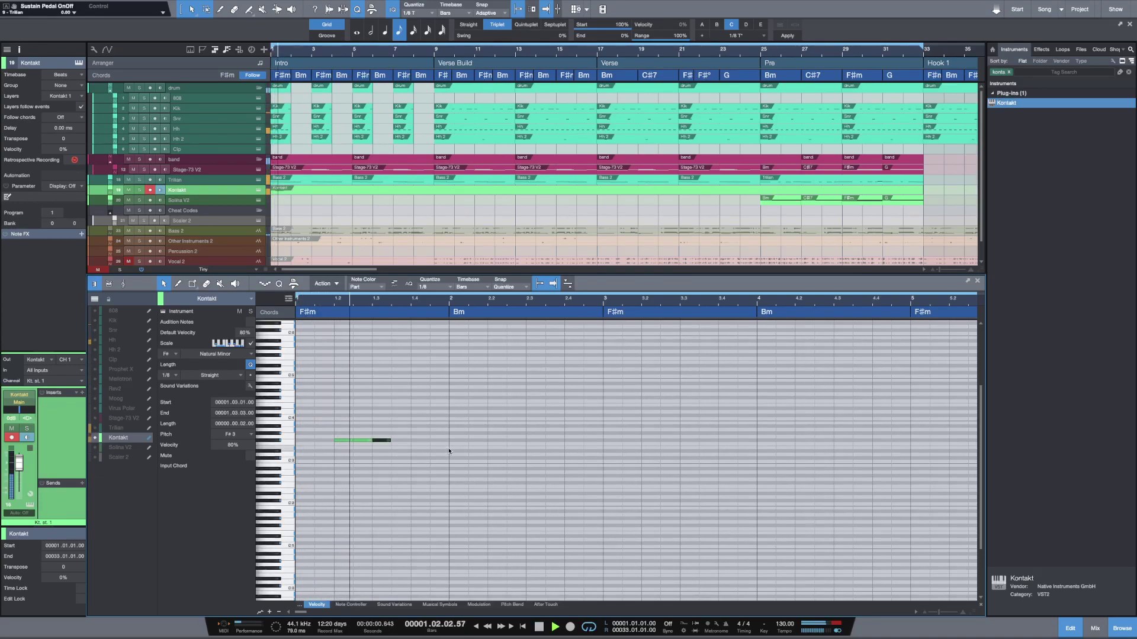
key(space)
key(space)
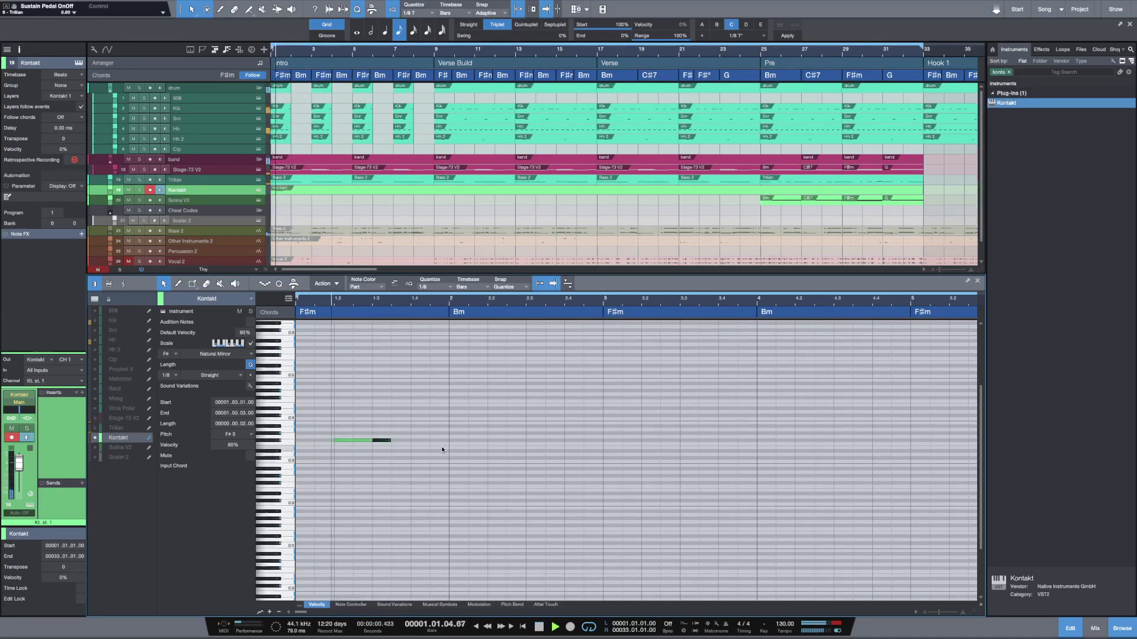
click(442, 449)
key(space)
key(space)
drag(442, 448, 441, 466)
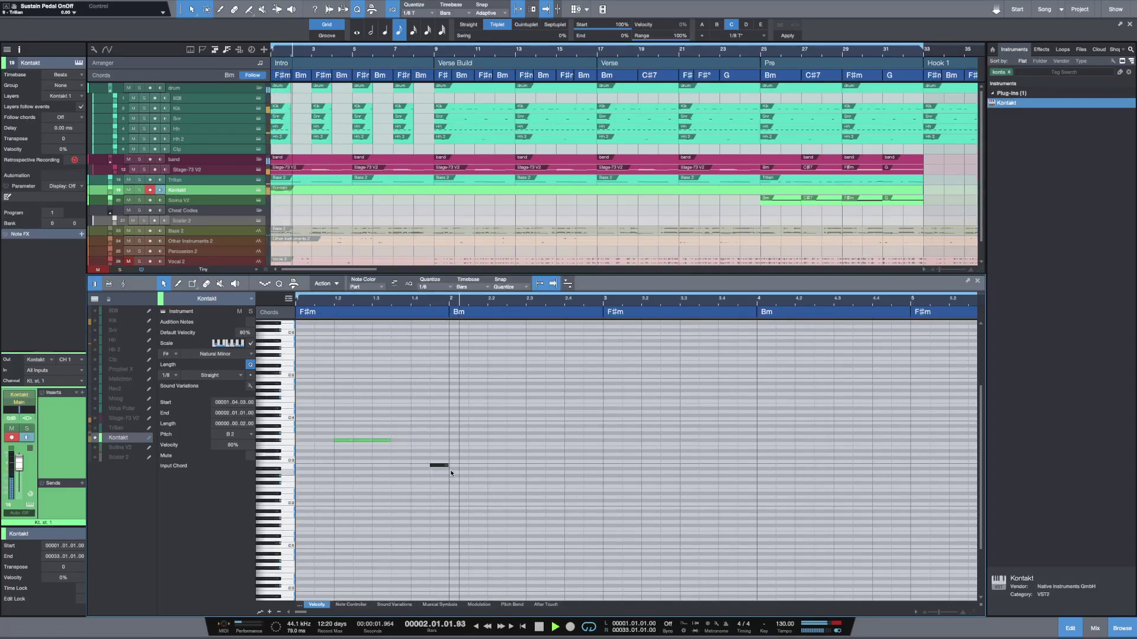
Step: Continue the B2 eighth notes up to beat 3 of bar 2 and play the phrase from the start
key(space)
key(space)
drag(447, 465, 523, 464)
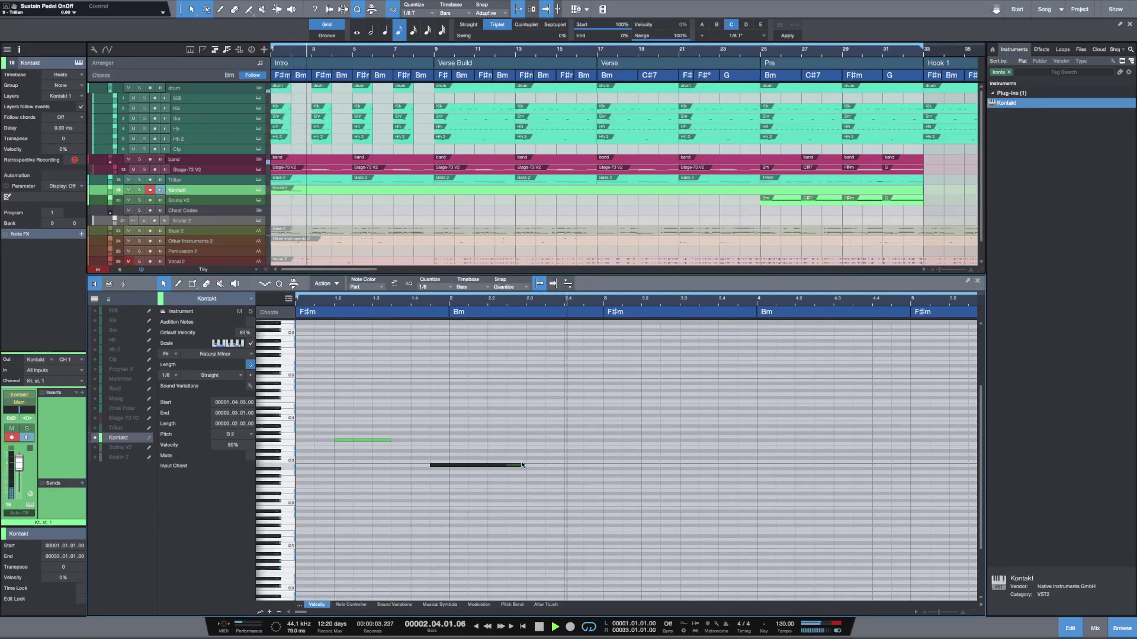
key(space)
key(space)
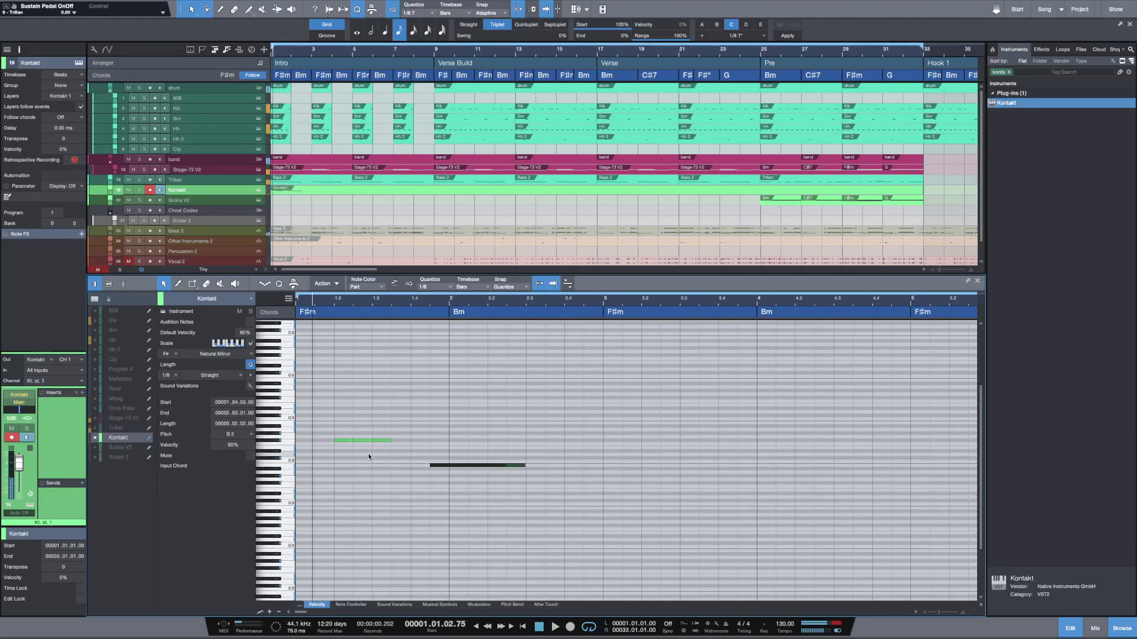
Step: Lower the middle F#3 note to C#3 and add another F#3 eighth note on the offbeat of beat 3 in bar 1
click(366, 453)
click(364, 441)
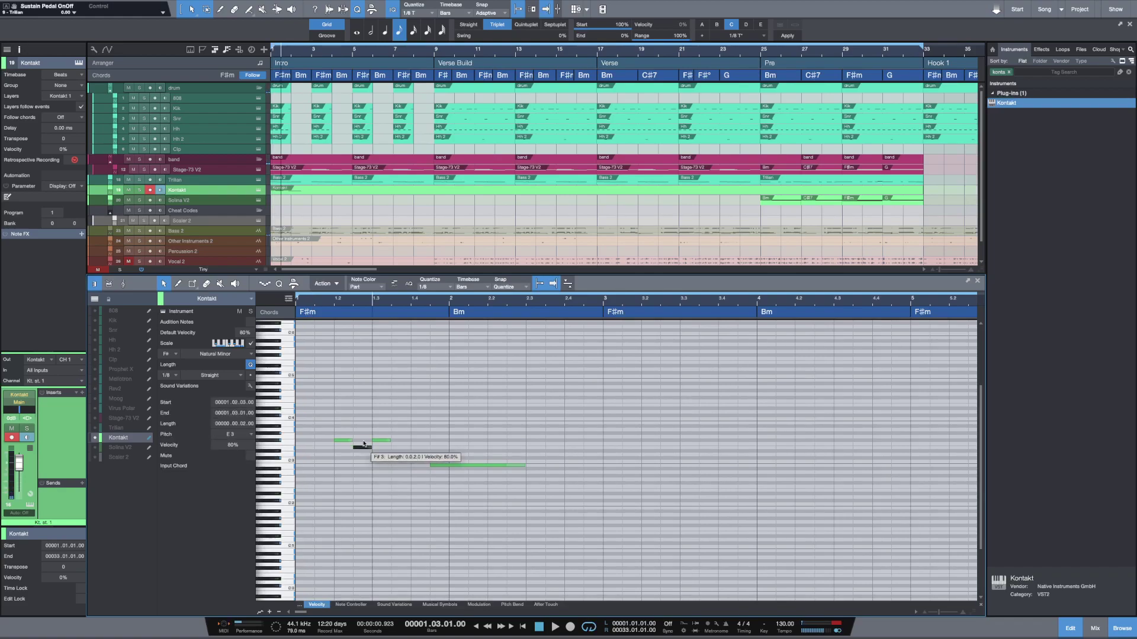
key(space)
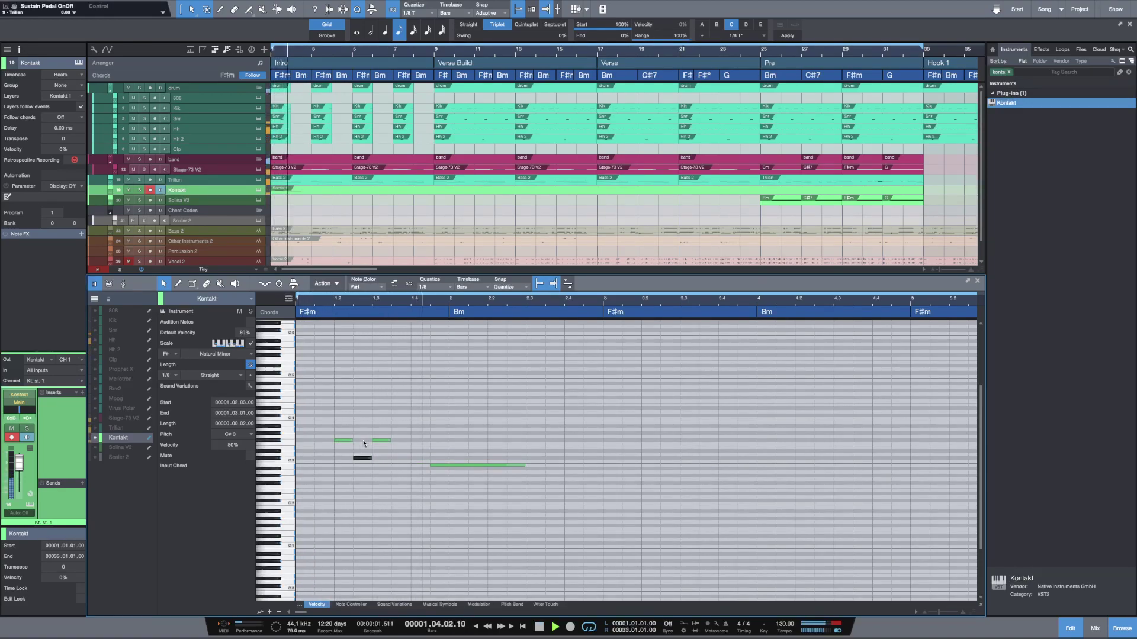
click(401, 441)
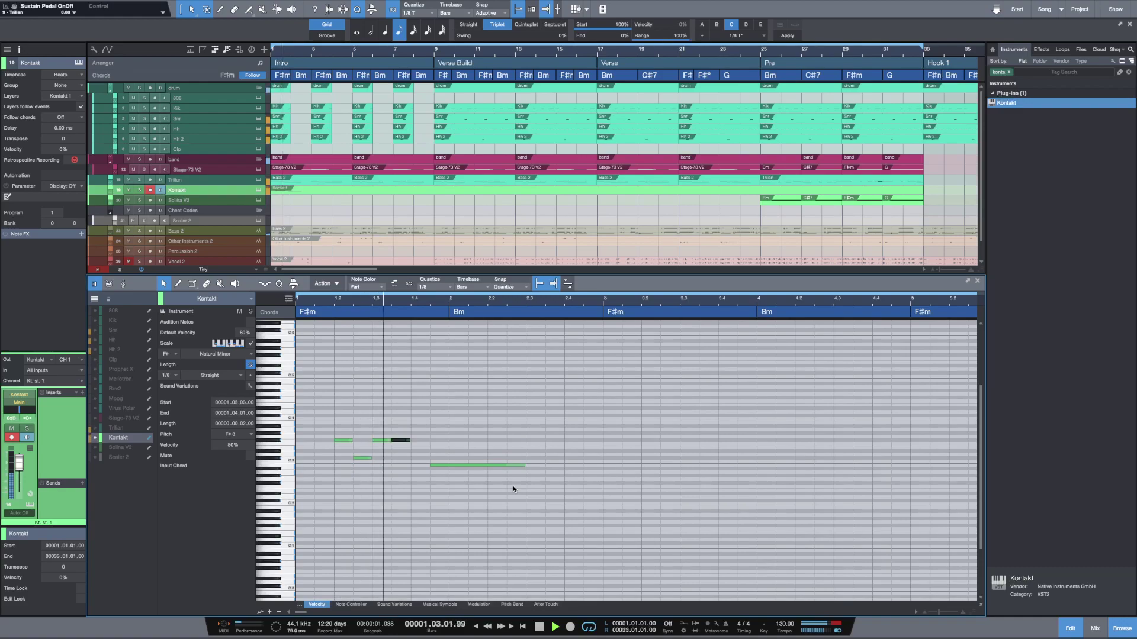
Step: Route the Kontakt channel's output to the band bus and play the phrase from the start
click(26, 401)
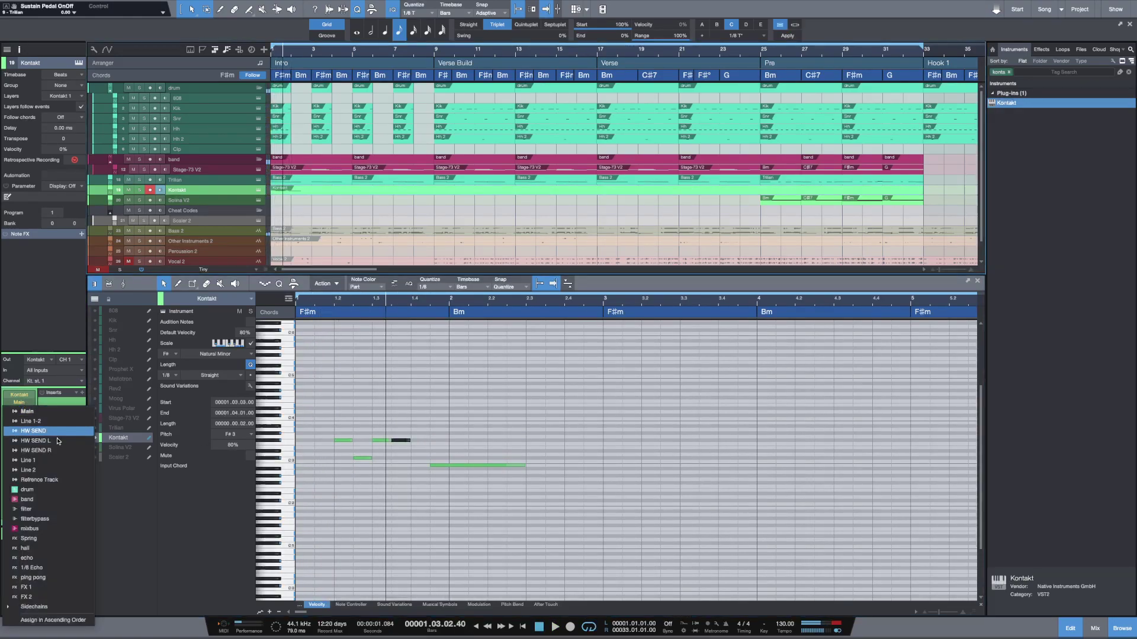
click(28, 499)
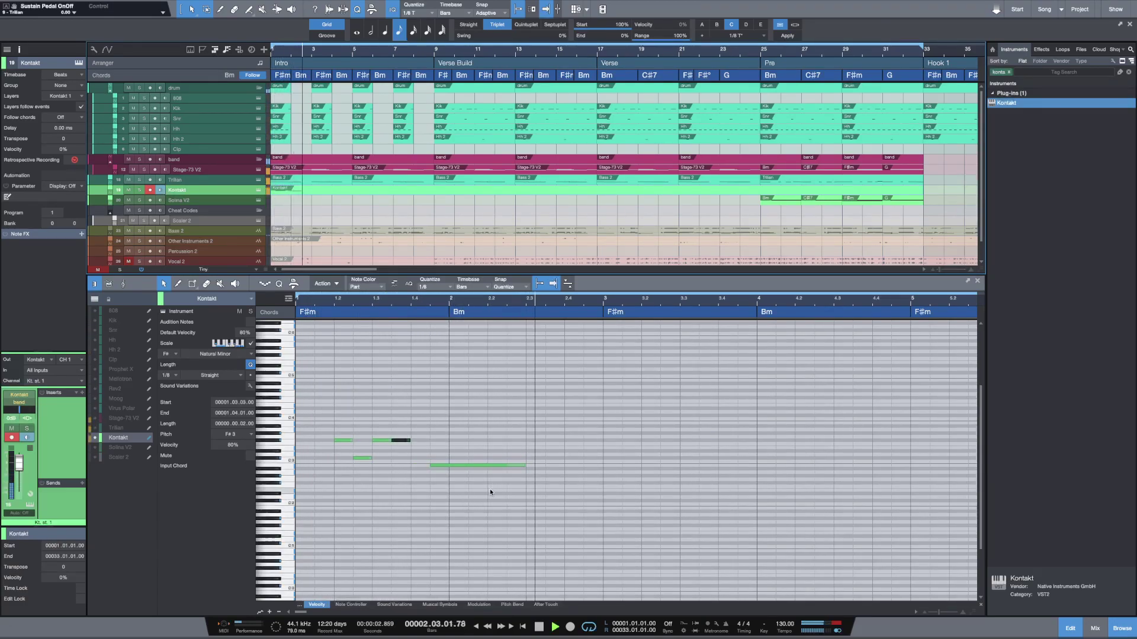
key(comma)
key(space)
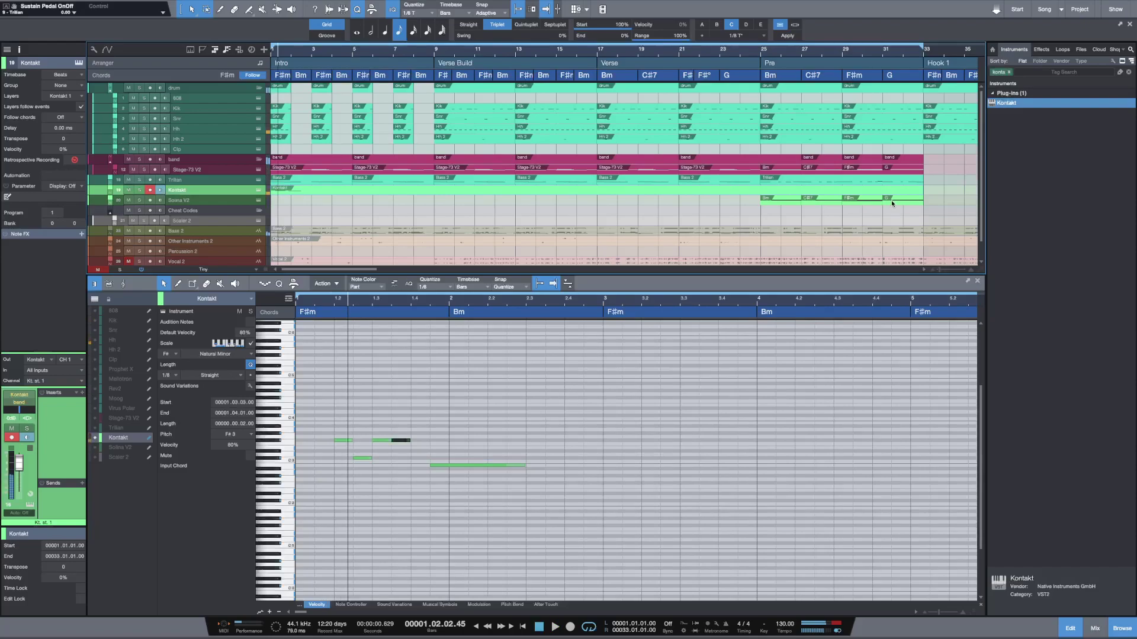
Step: Shorten the Kontakt part to bars 1–2 and duplicate it back to back until the copies reach bar 25
drag(923, 191, 306, 196)
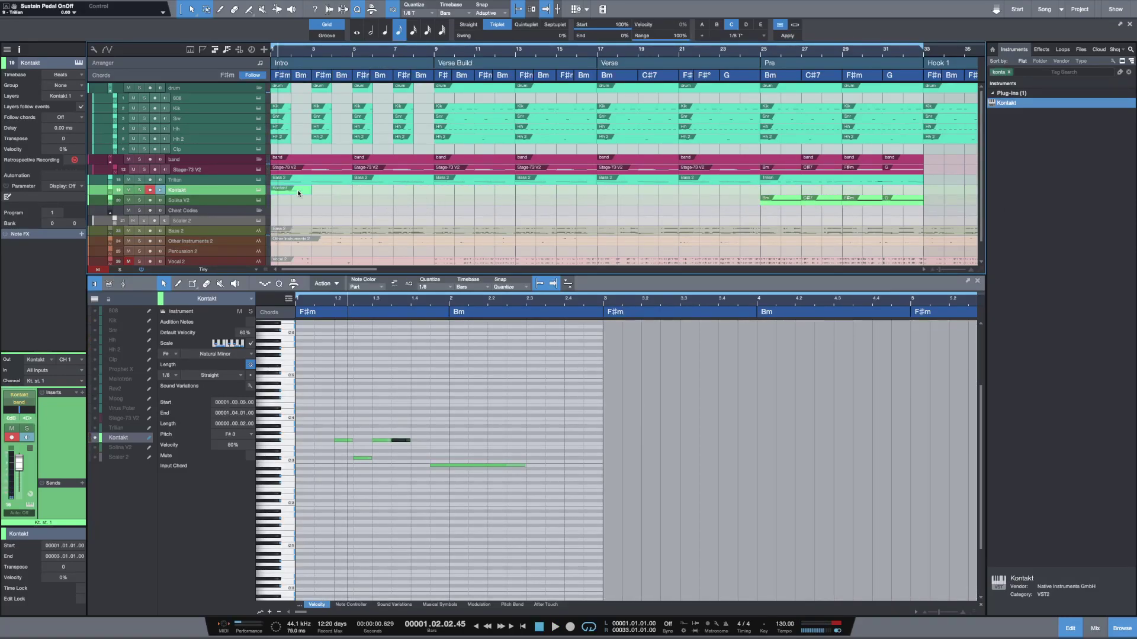
key(d)
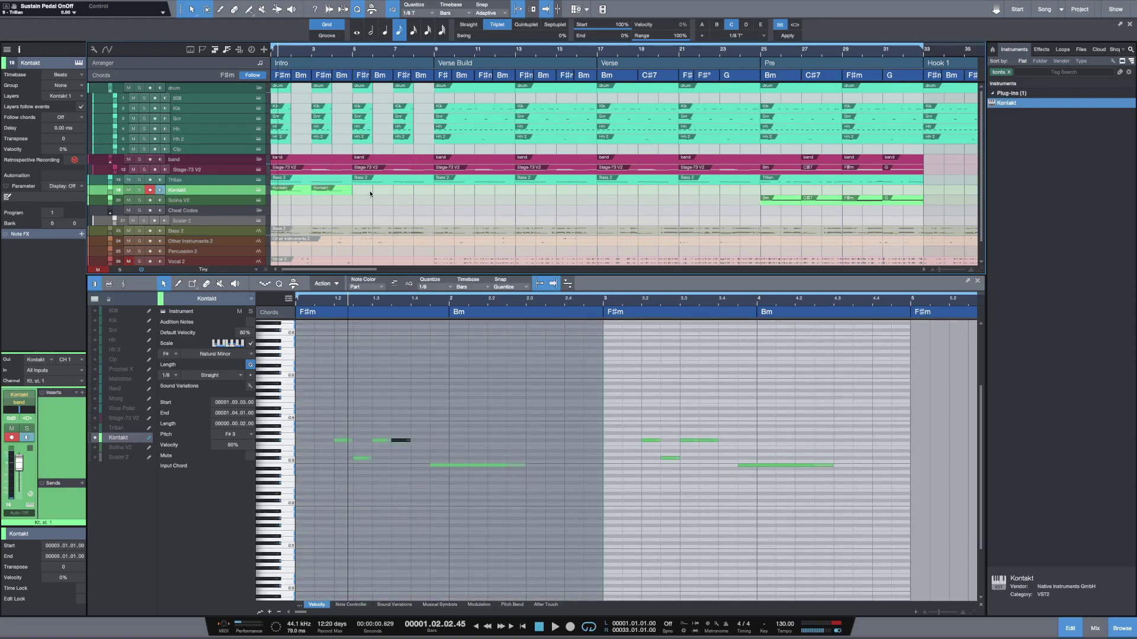
key(d)
key(d)
key(d)
key(d)
key(d)
key(d)
key(d)
key(d)
key(d)
key(d)
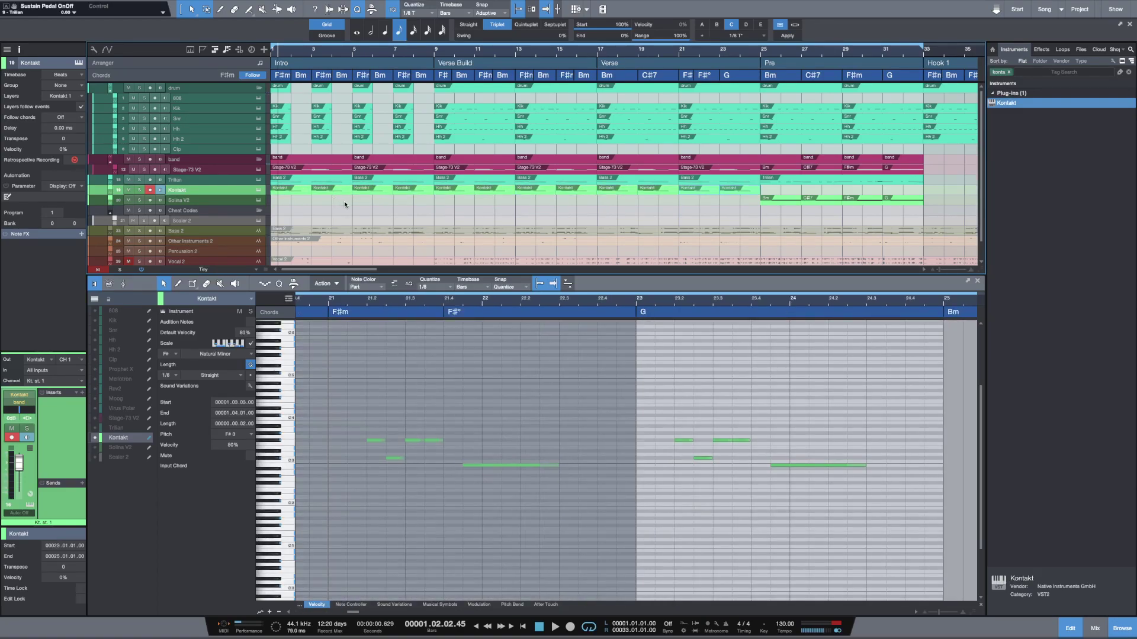
Step: Play the arrangement and lower the Kontakt channel's volume to about -3.8 dB
key(space)
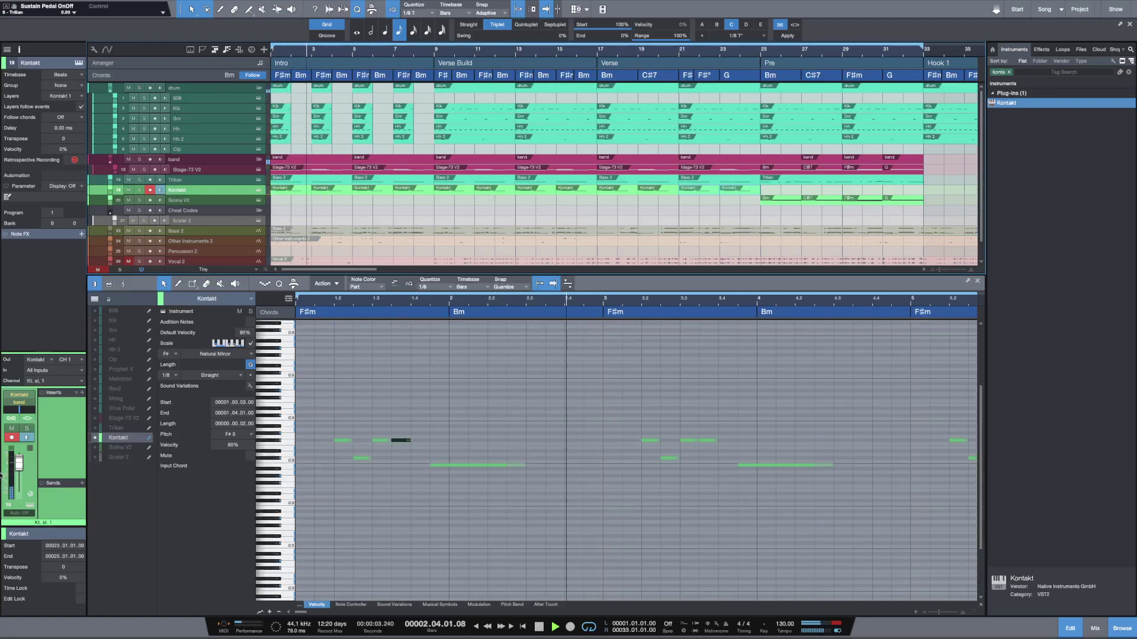
drag(16, 472, 16, 477)
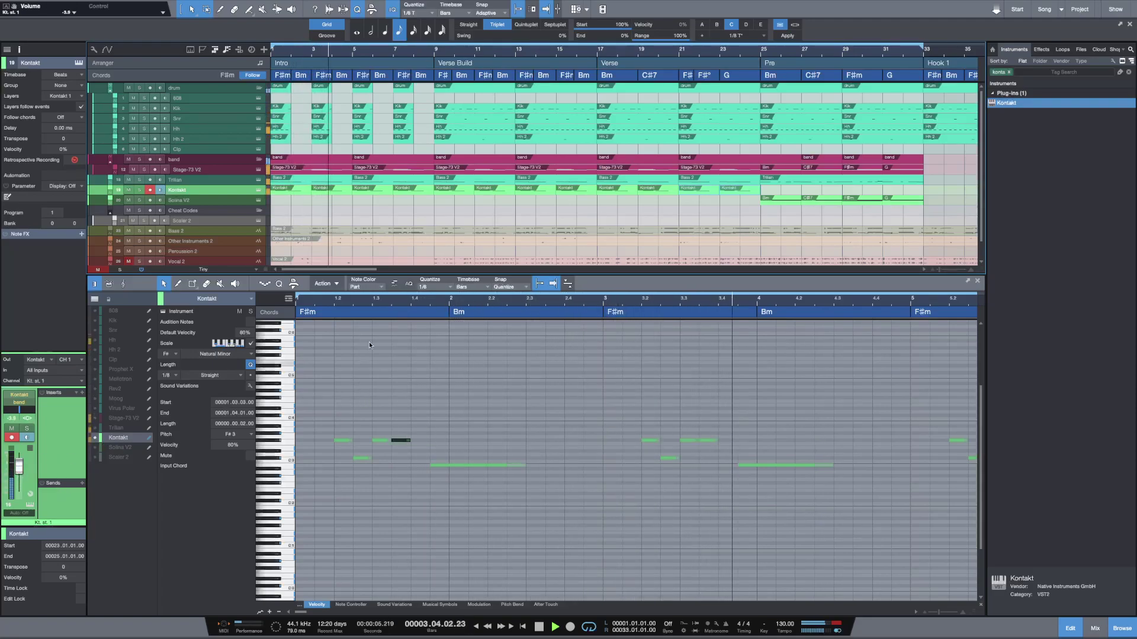
drag(390, 301, 384, 272)
key(space)
Step: Select all Kontakt notes and try humanizing them with a note start range of -0.00.09 to 0.00.01
drag(772, 506, 296, 382)
key(alt+h)
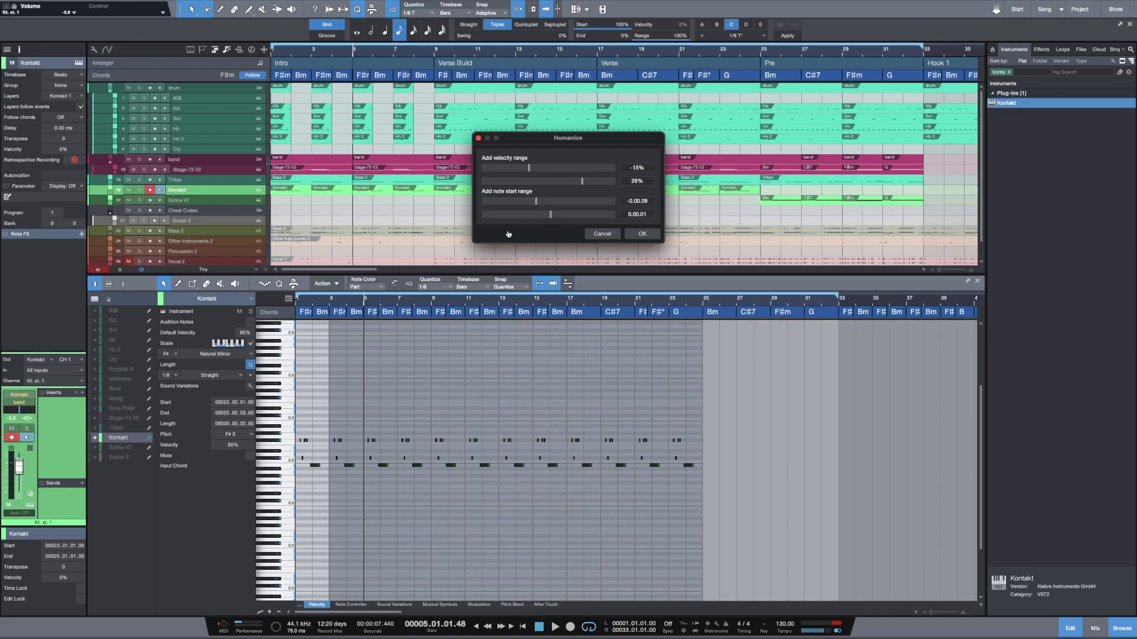
click(642, 234)
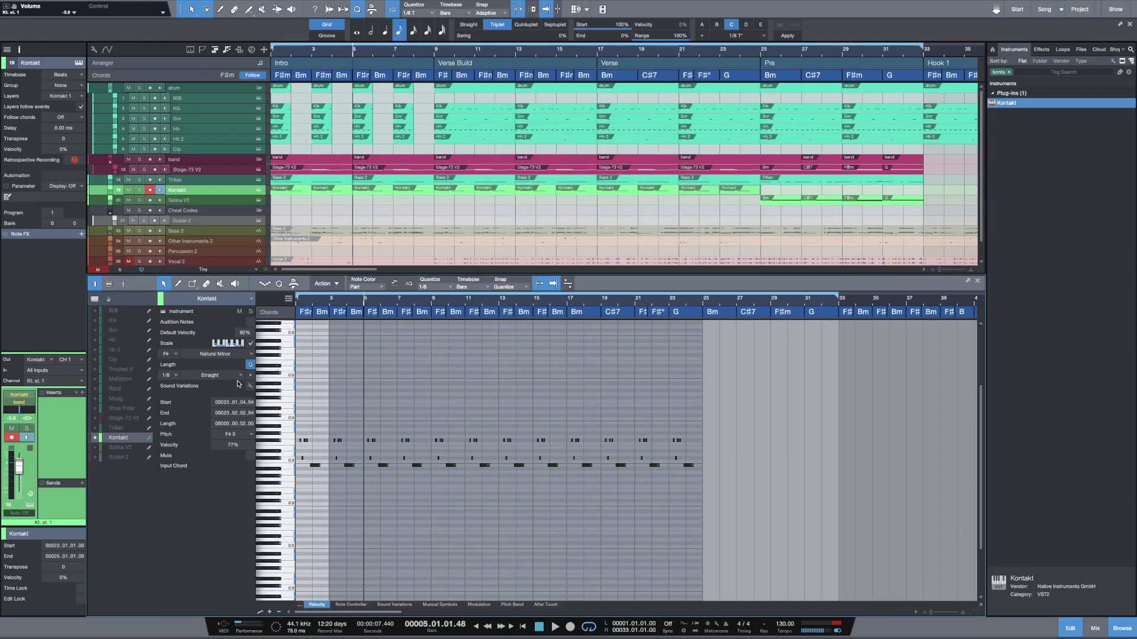
drag(308, 302, 483, 351)
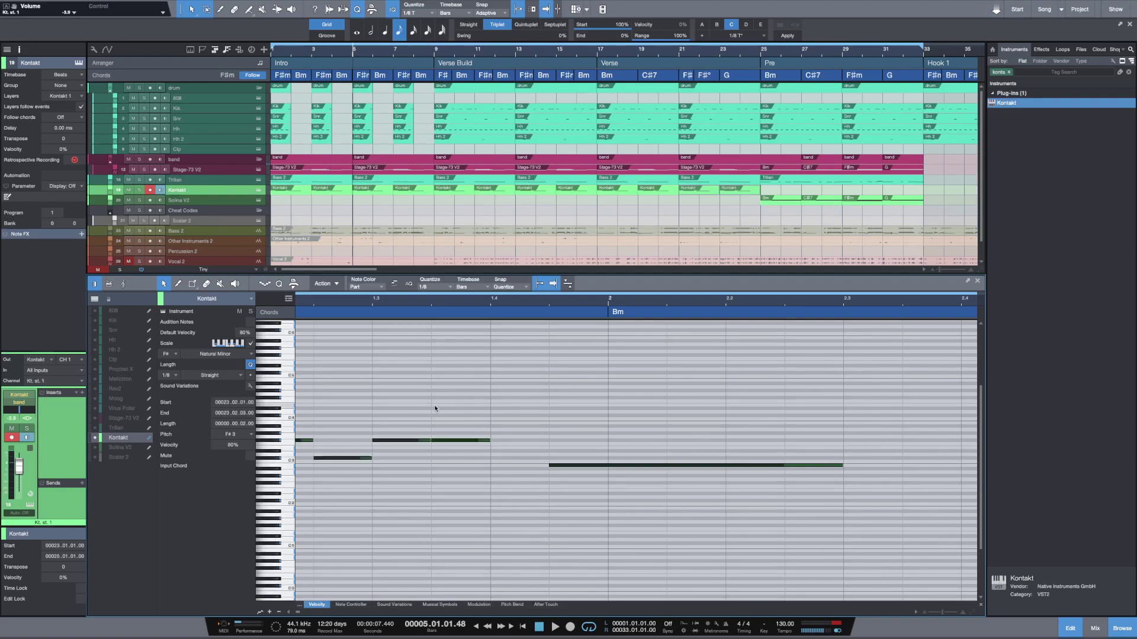
Step: Humanize the selected notes with a note start range of 0.00.01 to 0.00.11 and shorten them slightly, checking the playback
key(alt+h)
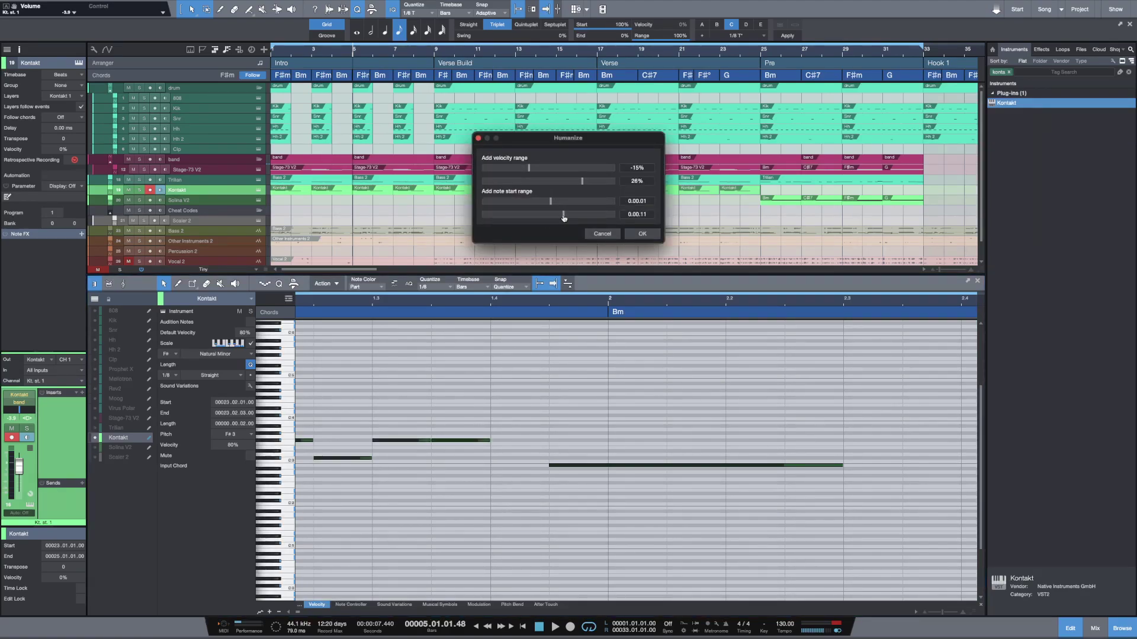
click(639, 233)
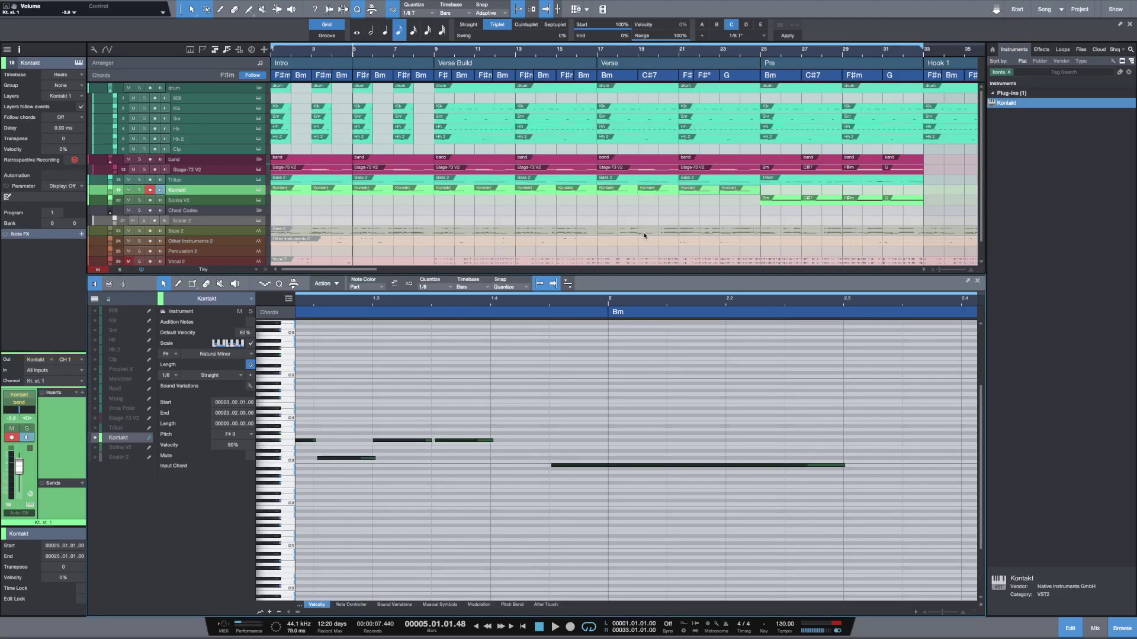
drag(496, 441, 486, 441)
key(comma)
key(space)
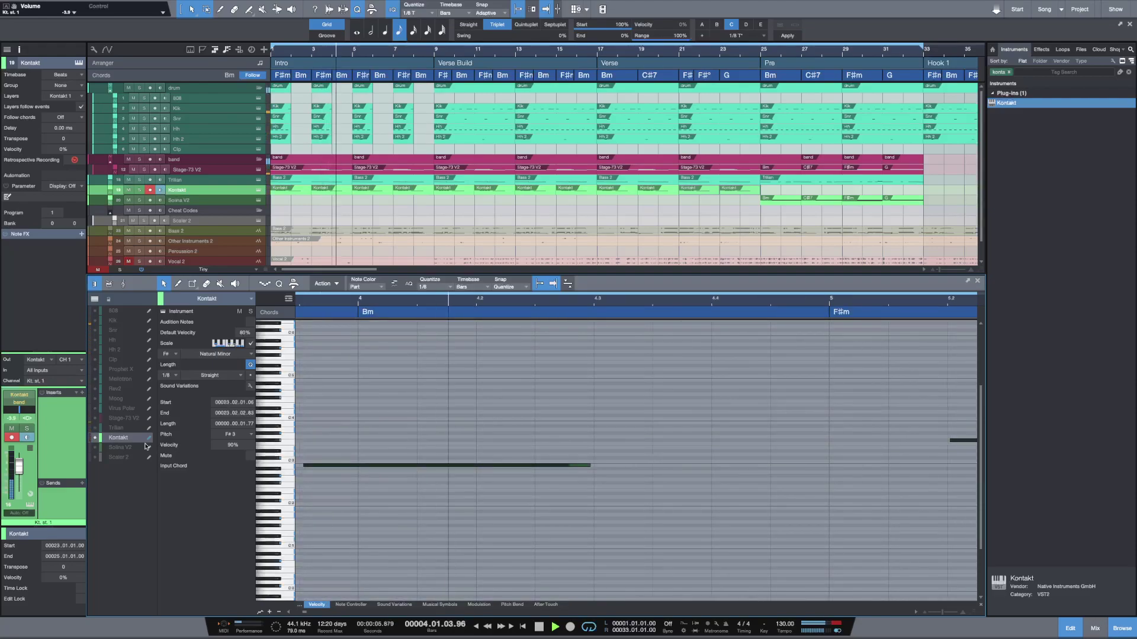
key(space)
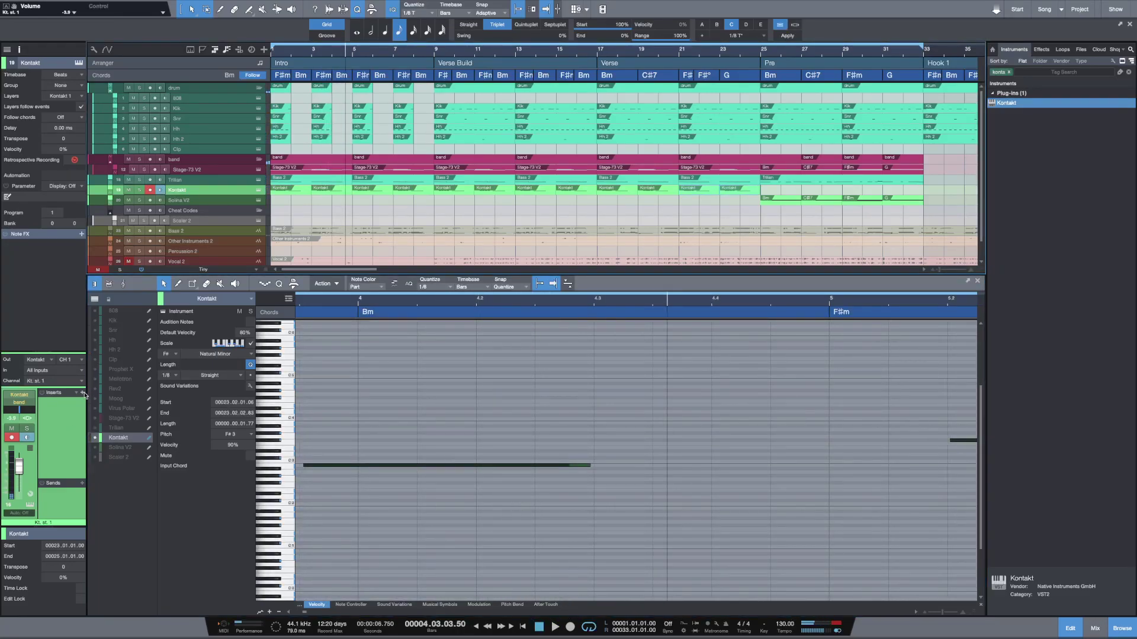
Step: Insert Guitar Rig 6 as an effect on the Kontakt channel
click(84, 394)
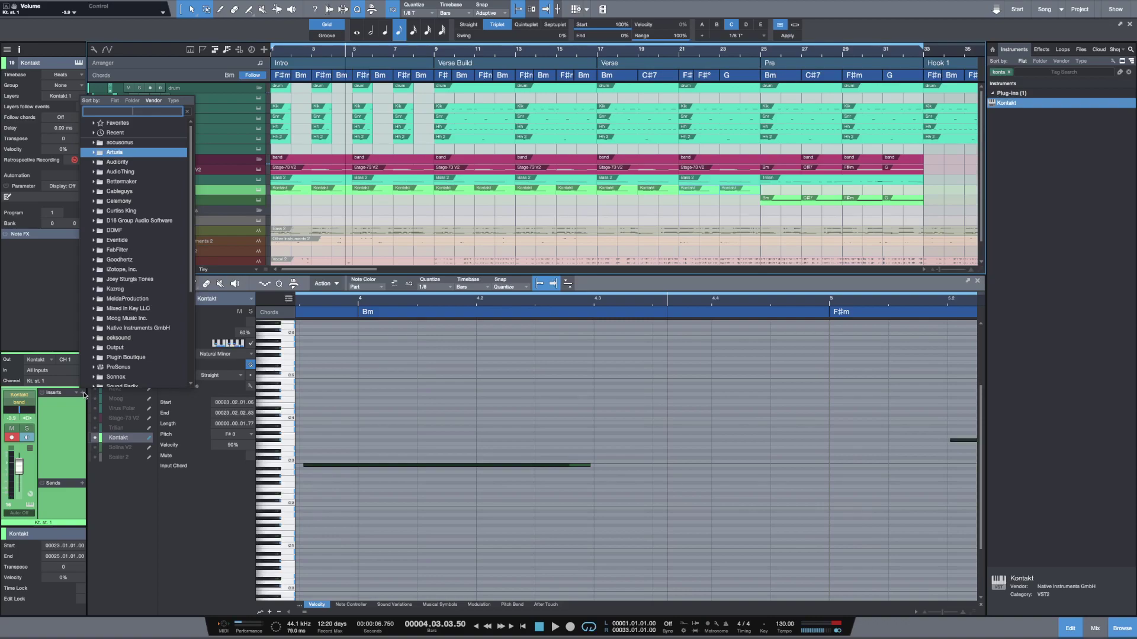
text(guita)
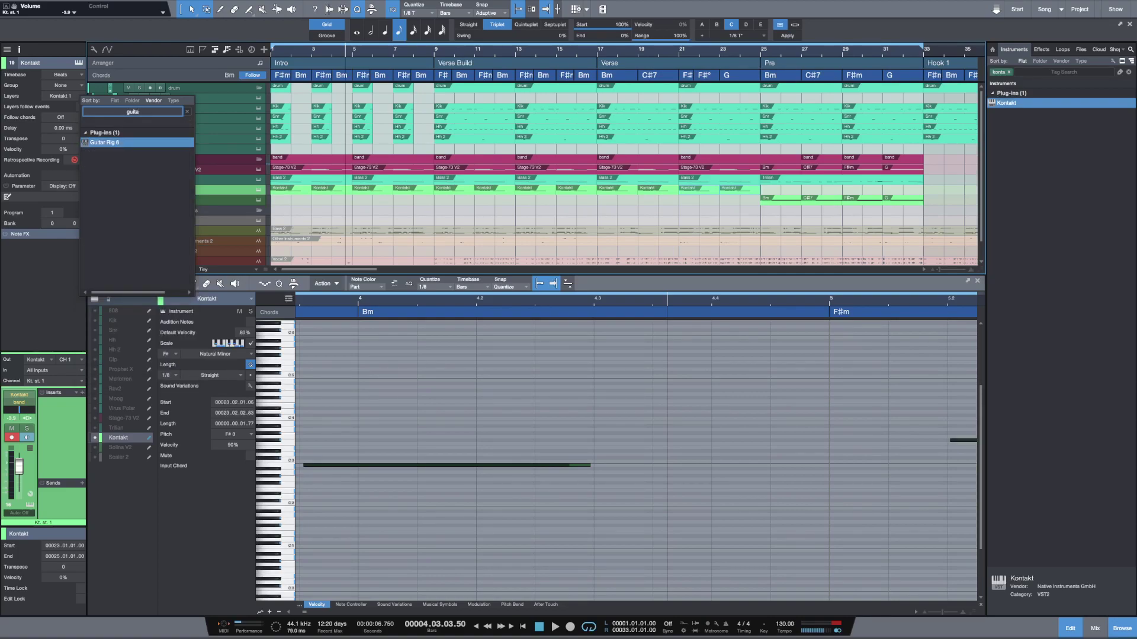
key(Escape)
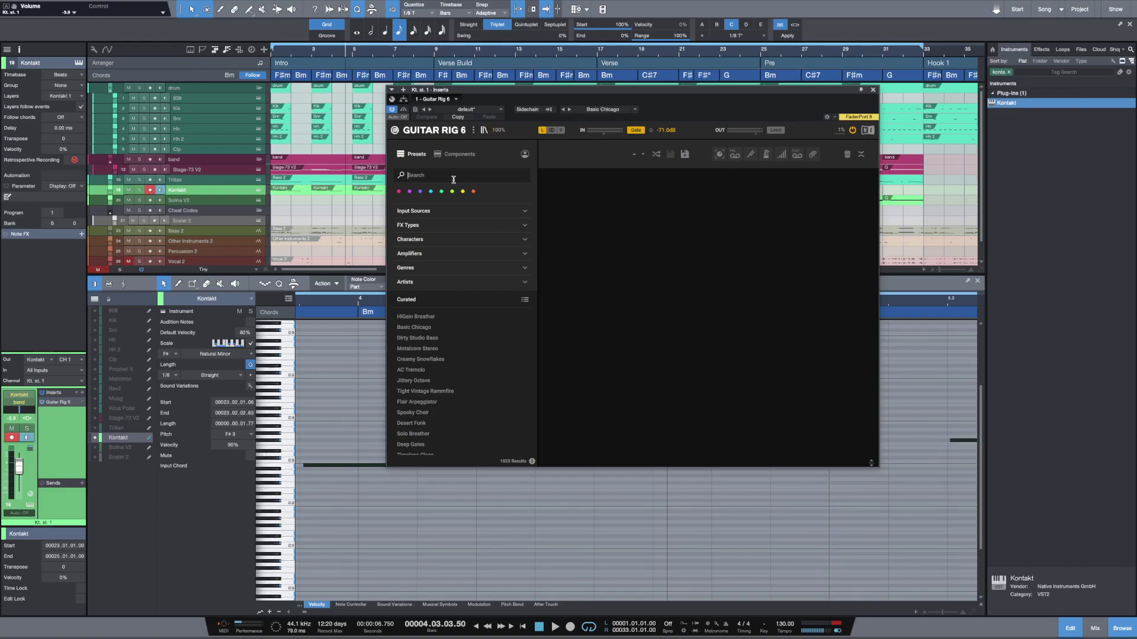
Step: Search the Guitar Rig presets for funk, audition Desert Funk, and load Freak Funk
text(funk)
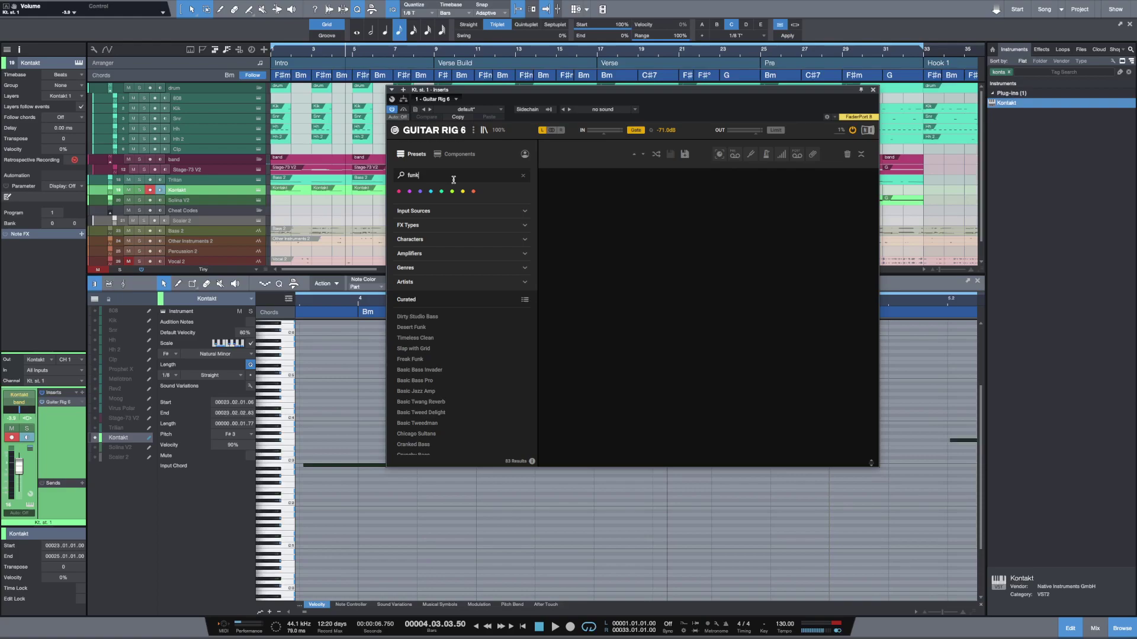
click(414, 329)
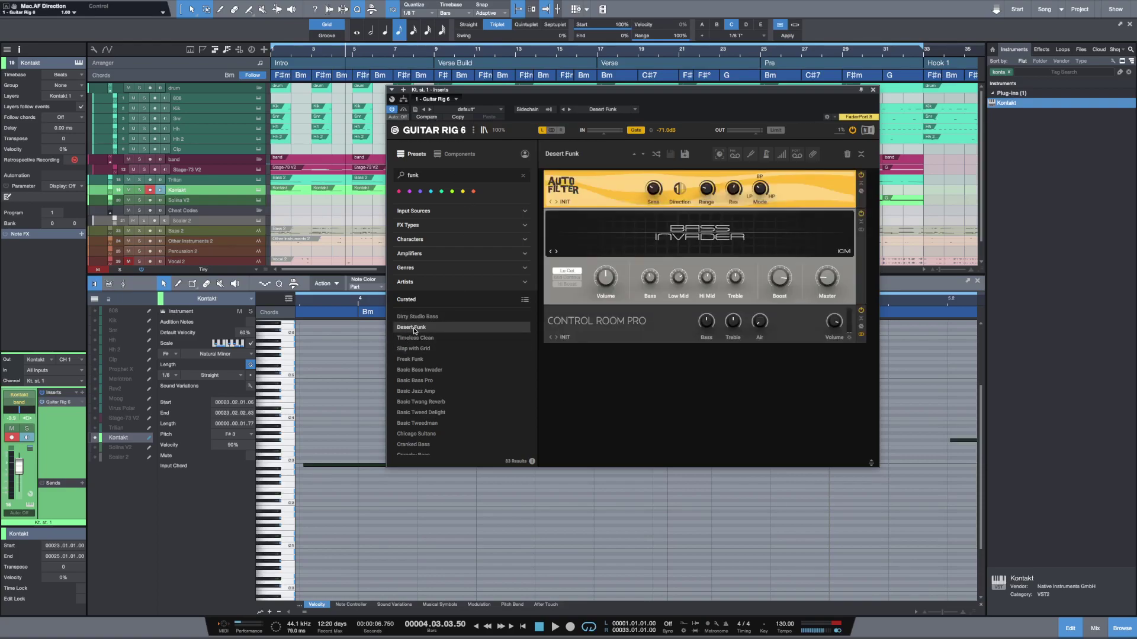
key(space)
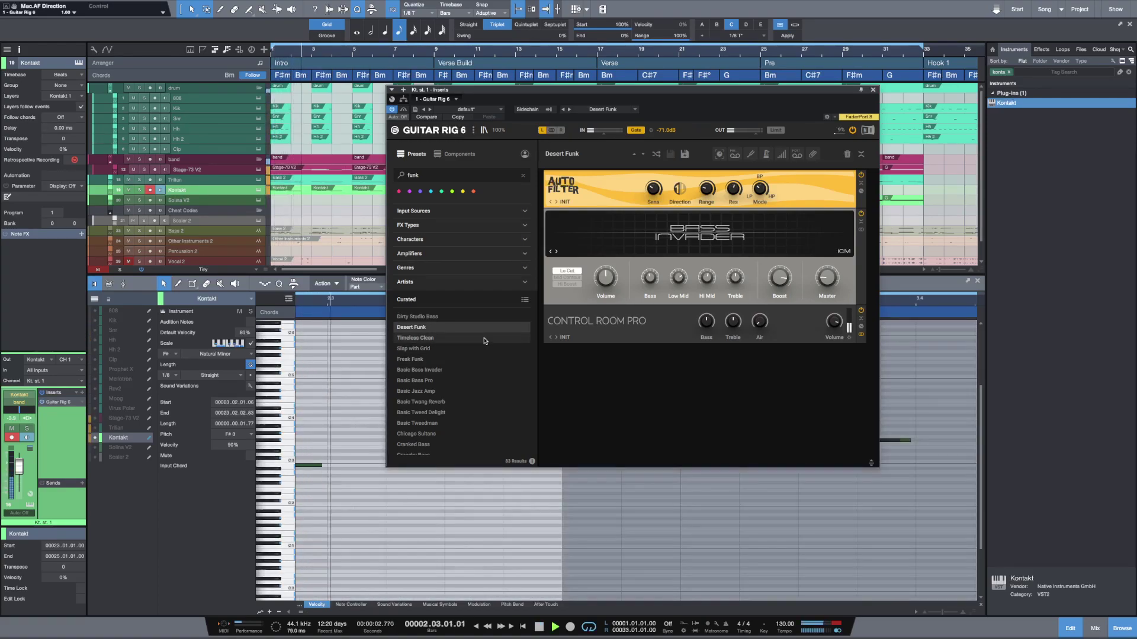
click(460, 360)
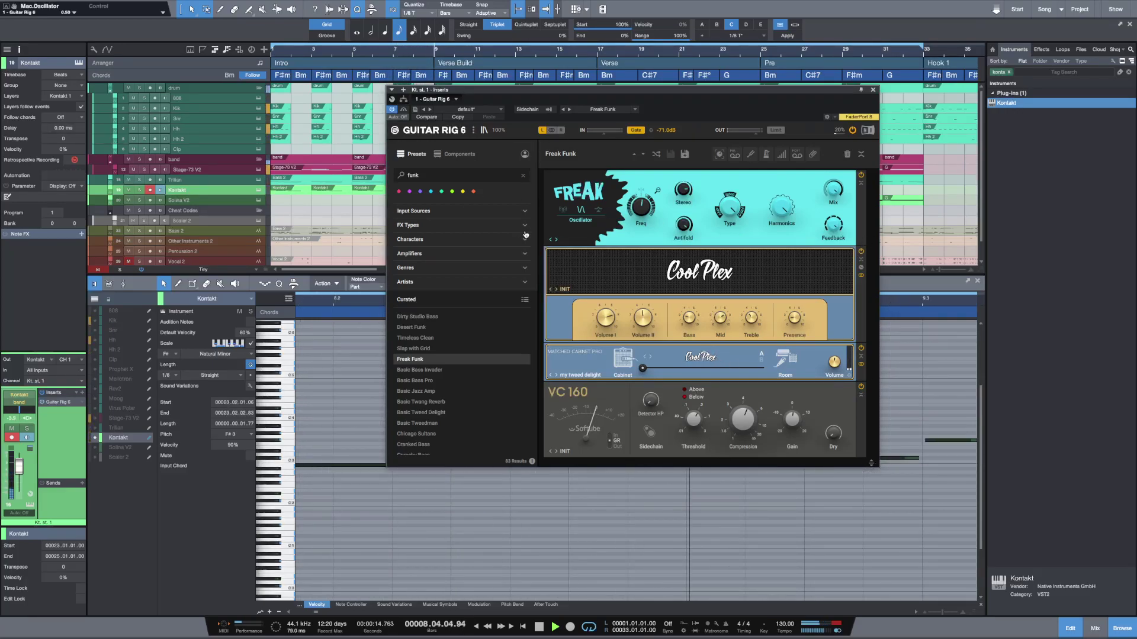
key(space)
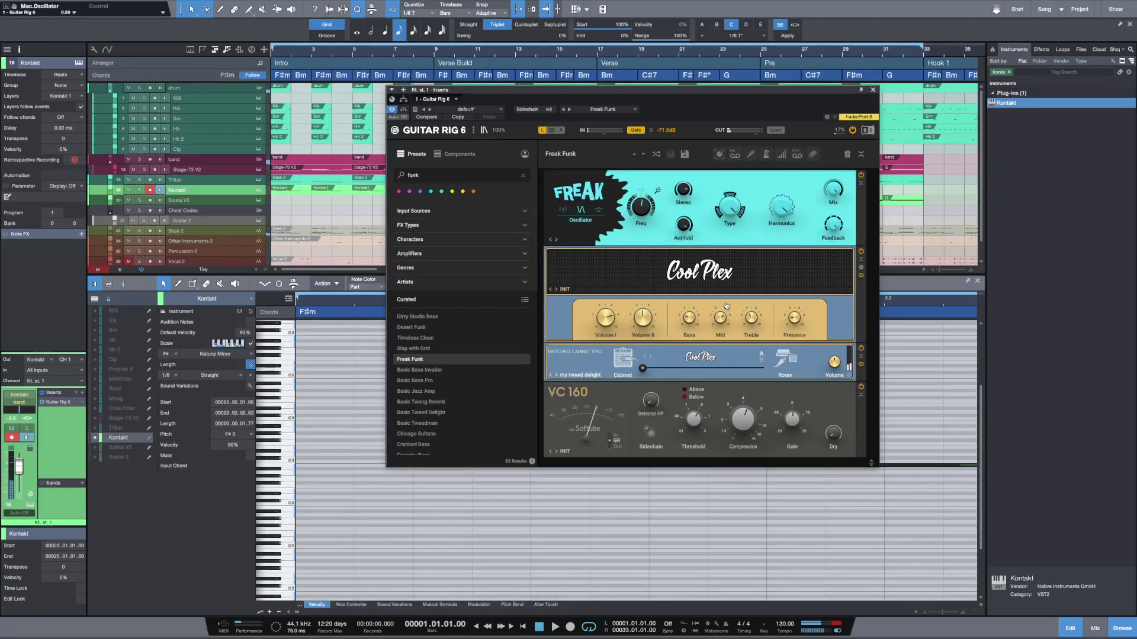
click(461, 154)
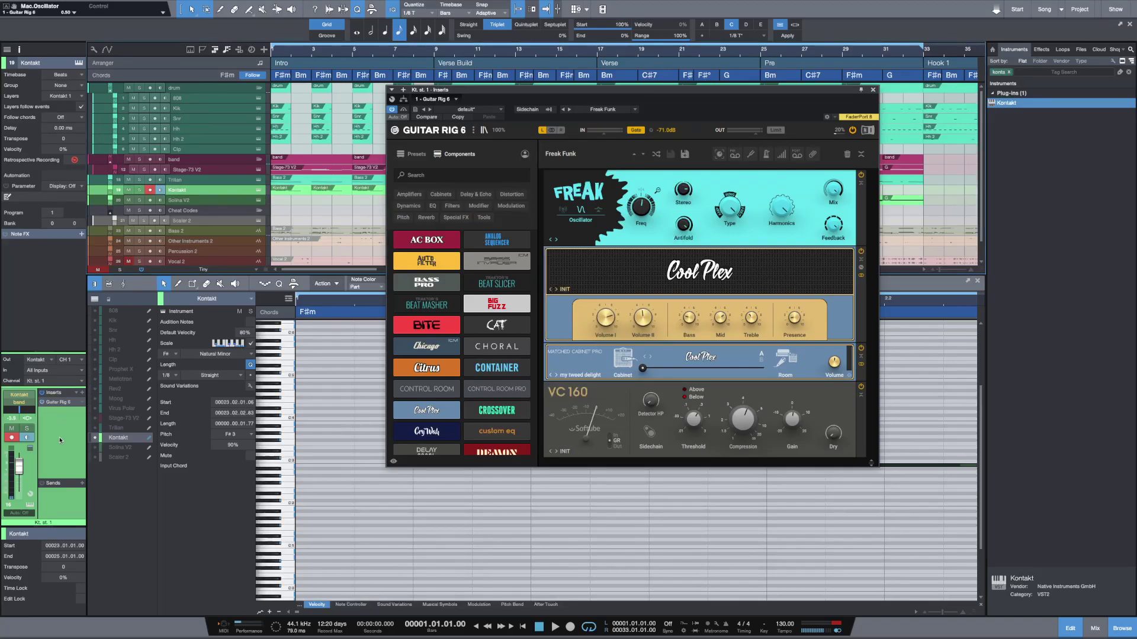
Step: Insert the ValhallaRoom reverb after Guitar Rig 6 on the Kontakt channel
click(82, 395)
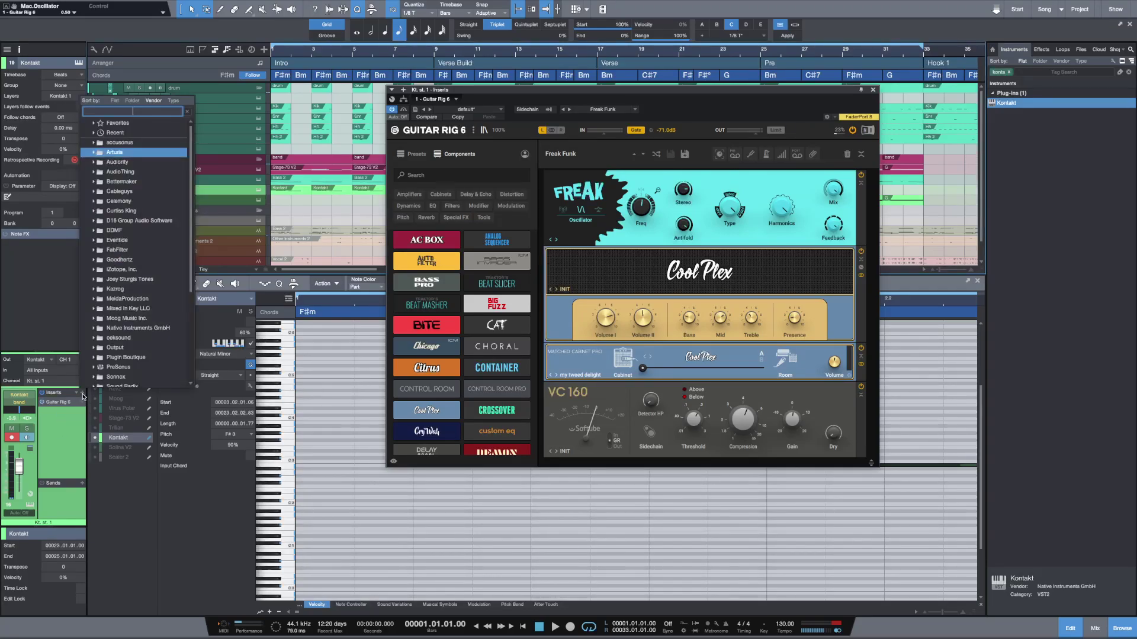
text(vall)
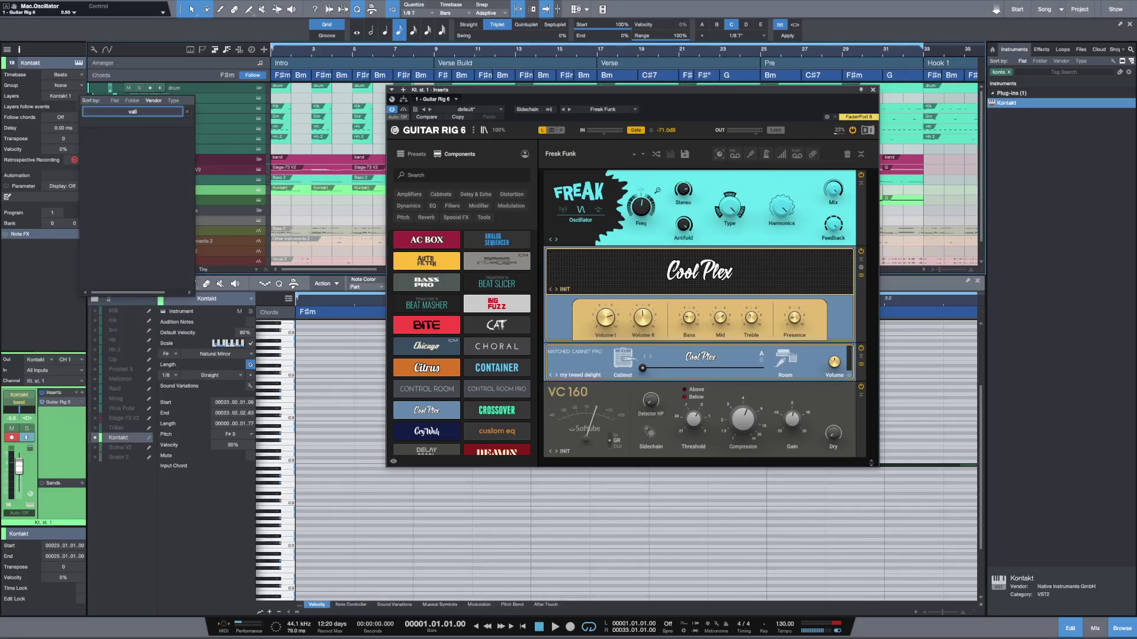
key(Down)
key(Return)
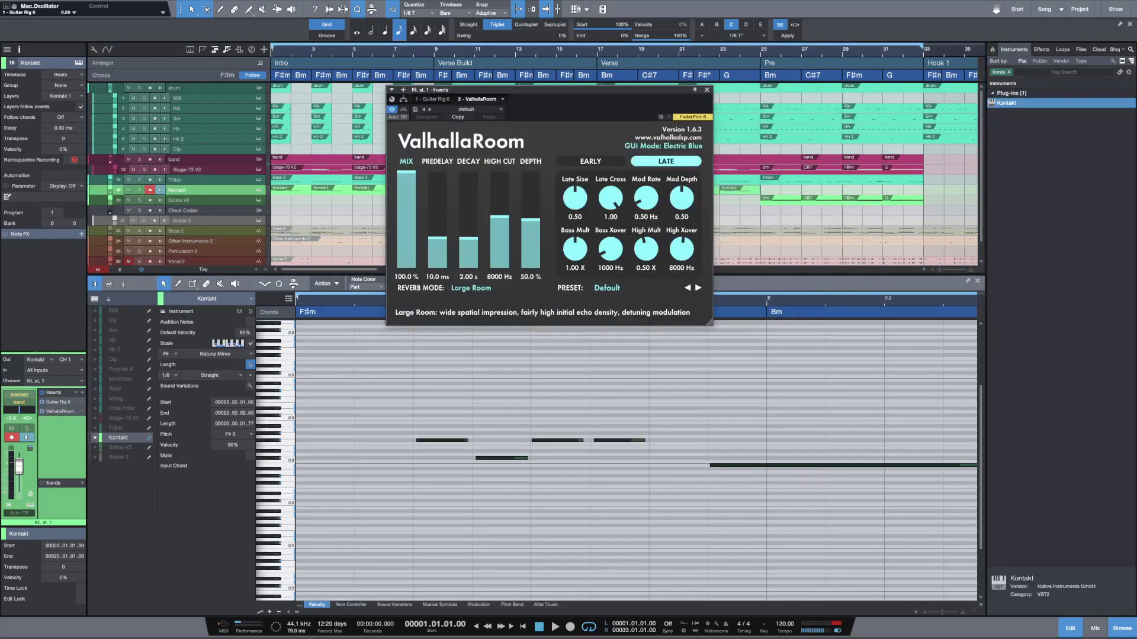
Step: Set ValhallaRoom's mix to 62.3 % and lower the Kontakt channel's volume to about -18.4 dB
drag(407, 173, 406, 209)
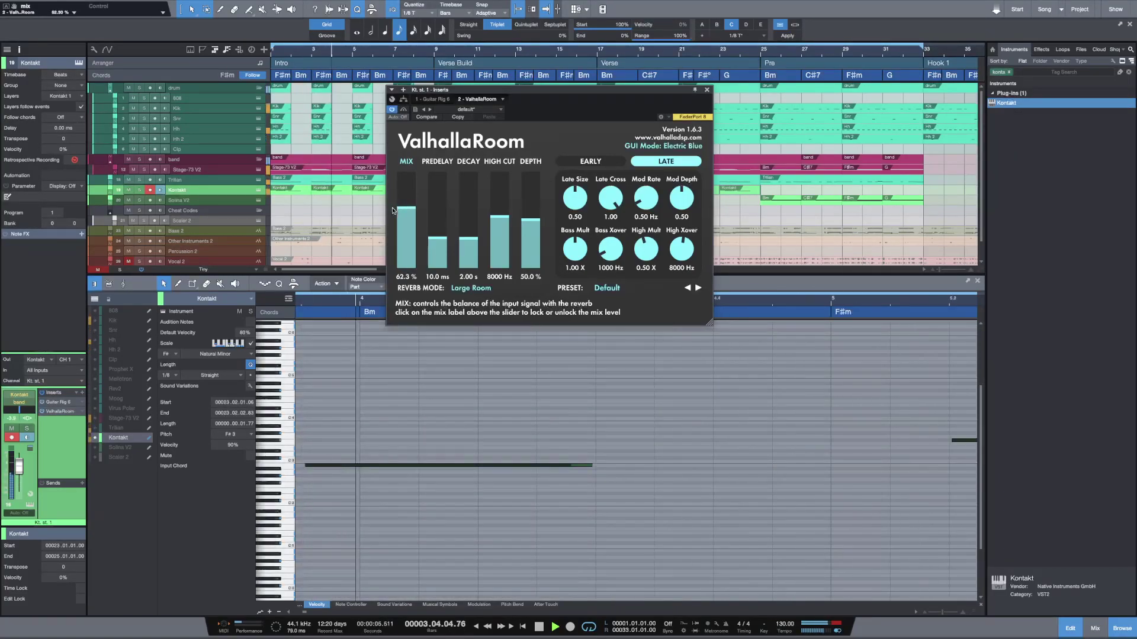
drag(19, 467, 25, 480)
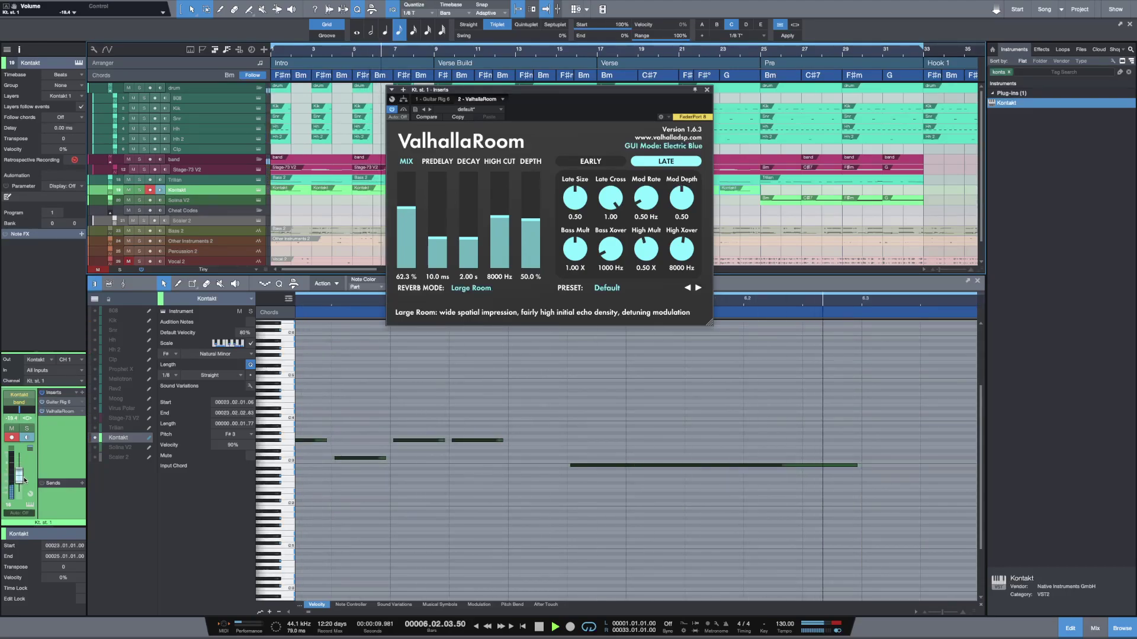
click(706, 90)
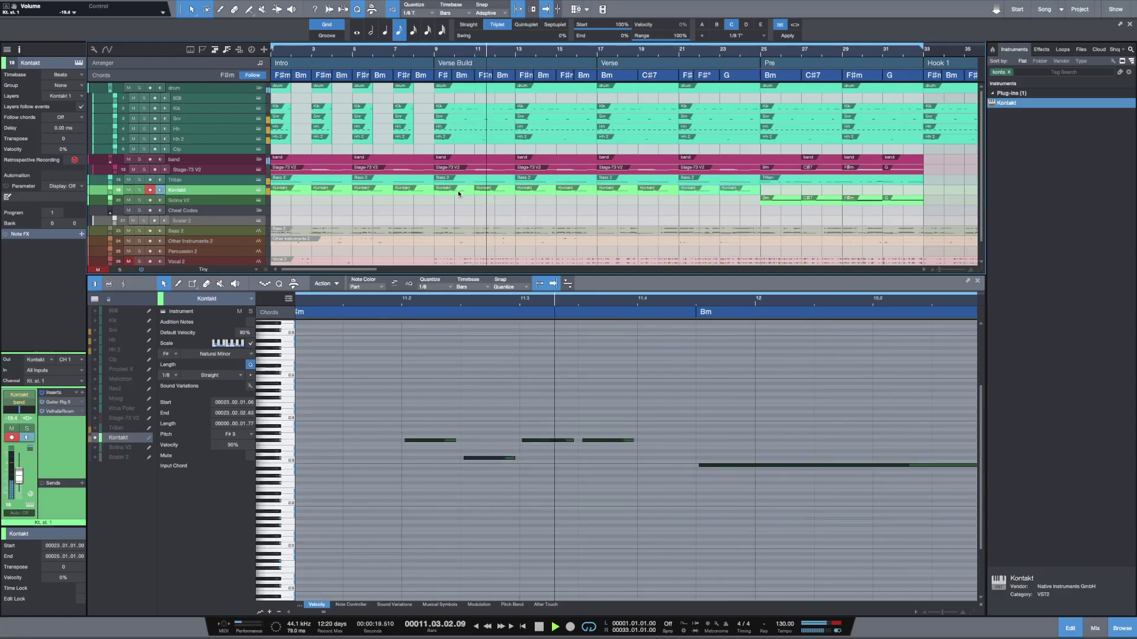
Step: Delete the Kontakt parts in the Verse Build section from bar 9 up to bar 17
click(481, 193)
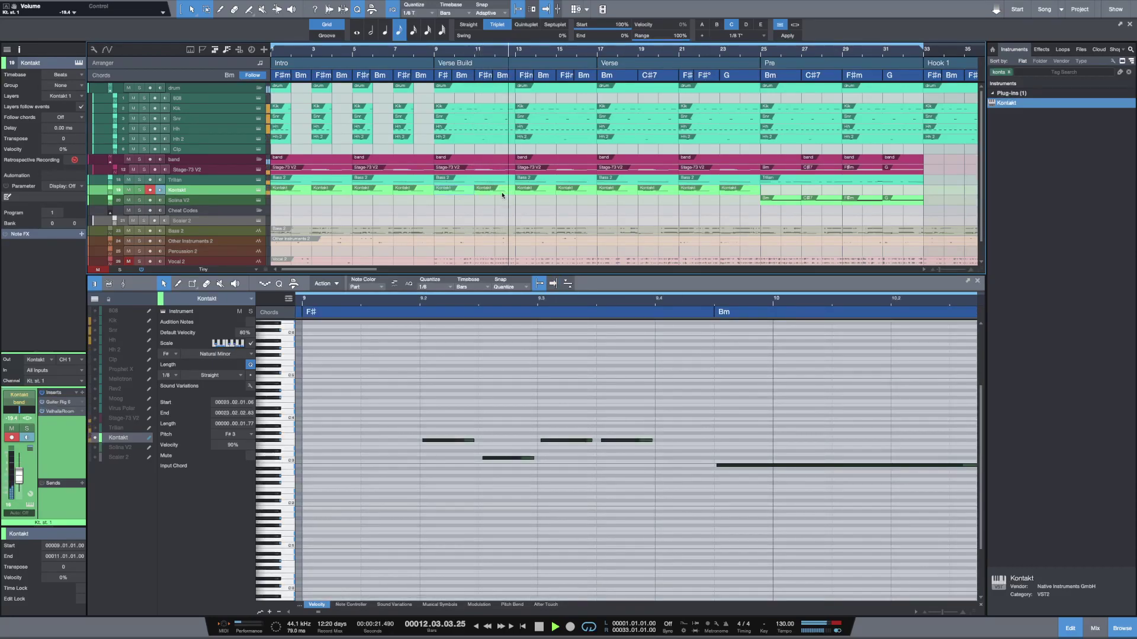
click(501, 192)
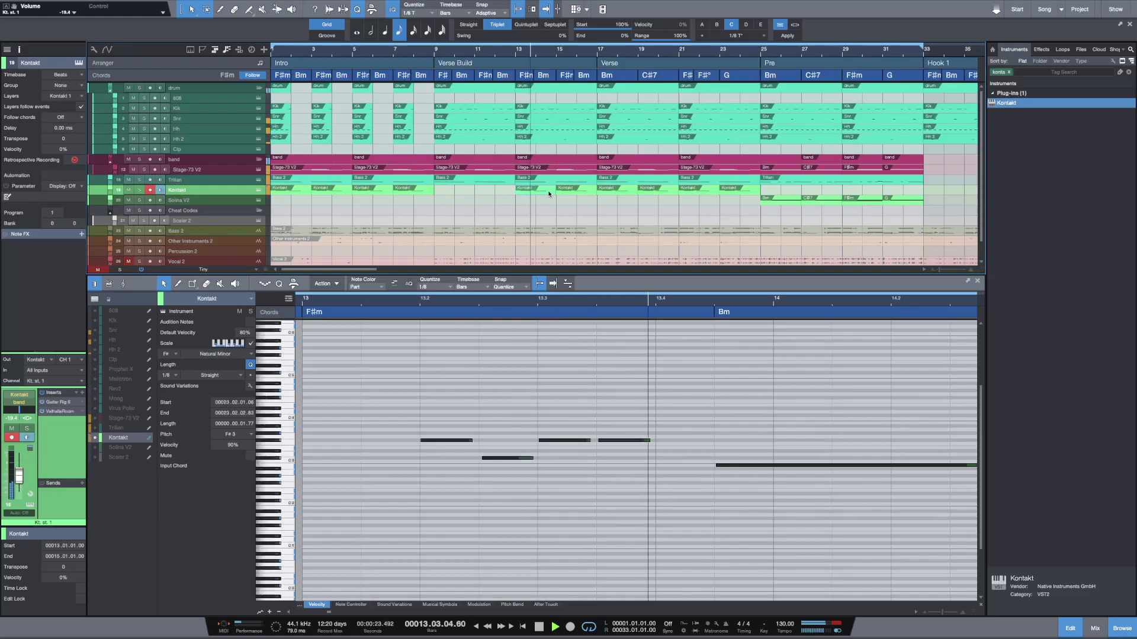
click(570, 193)
key(Delete)
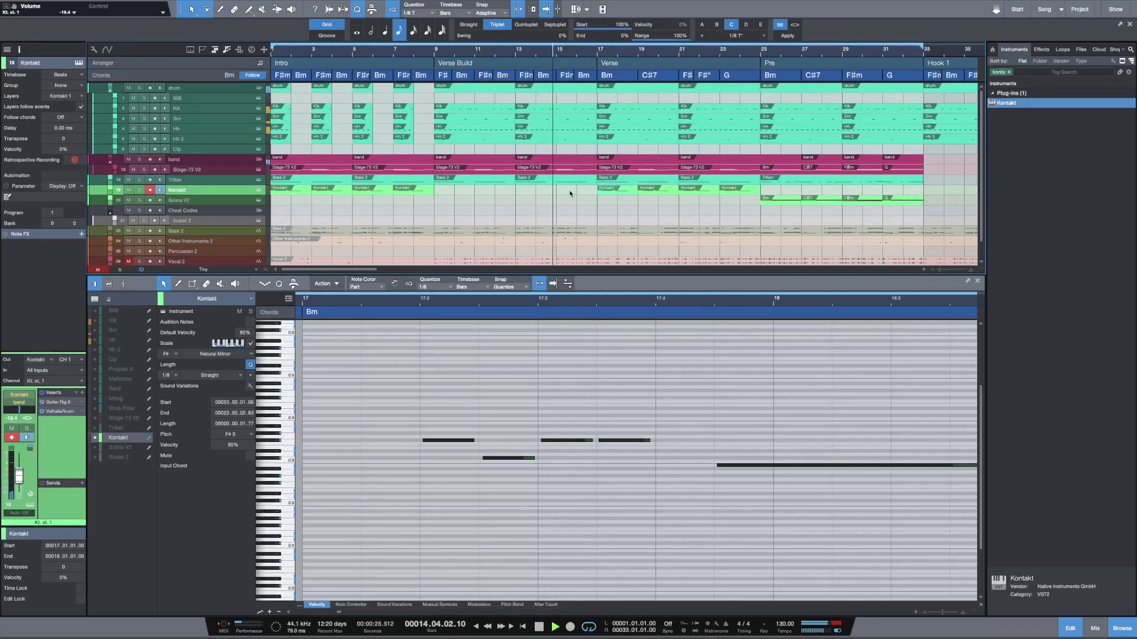
key(space)
Step: Show the Hh 2 track's first part in the note editor and play the intro
click(297, 53)
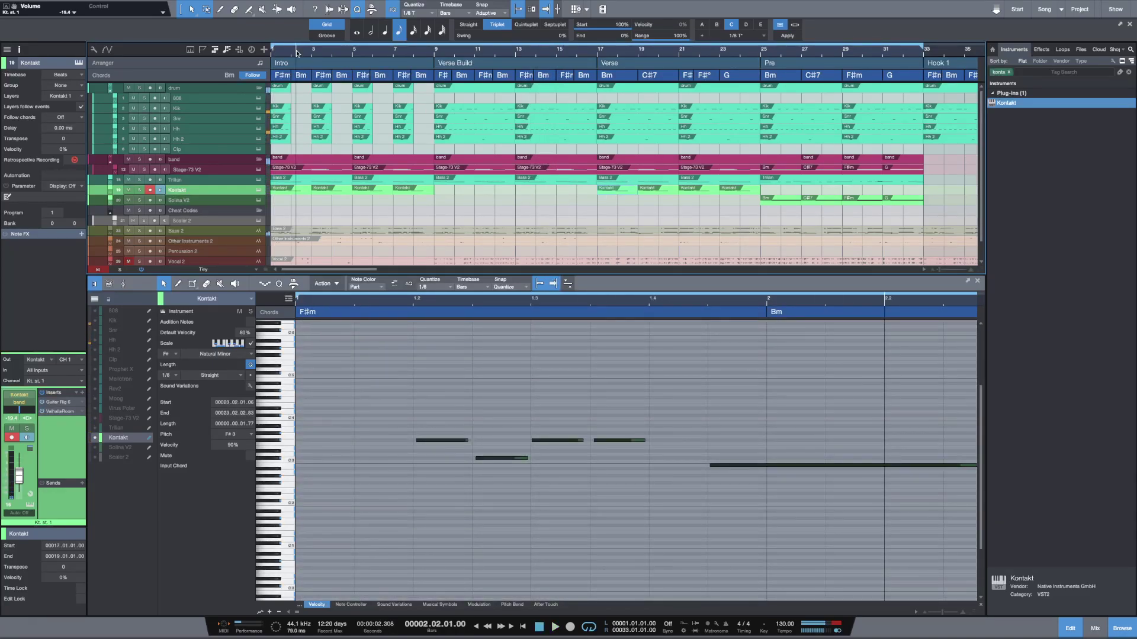
click(280, 138)
key(space)
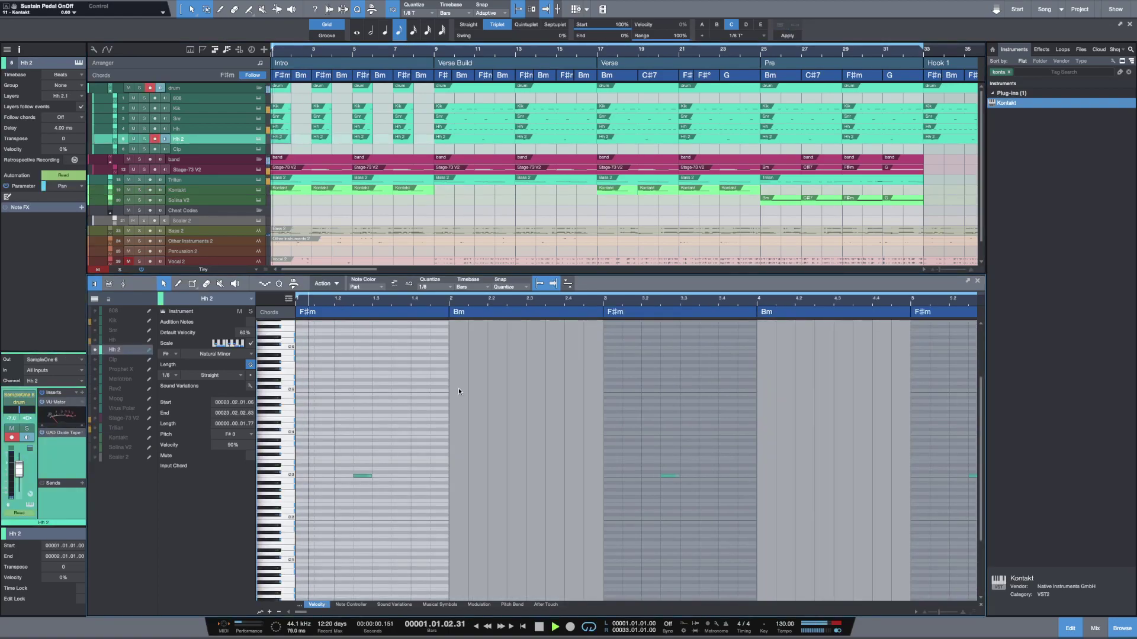
Step: Show the Hh 2 track's Verse Build part from bar 9 and compare it in playback with the intro
click(447, 140)
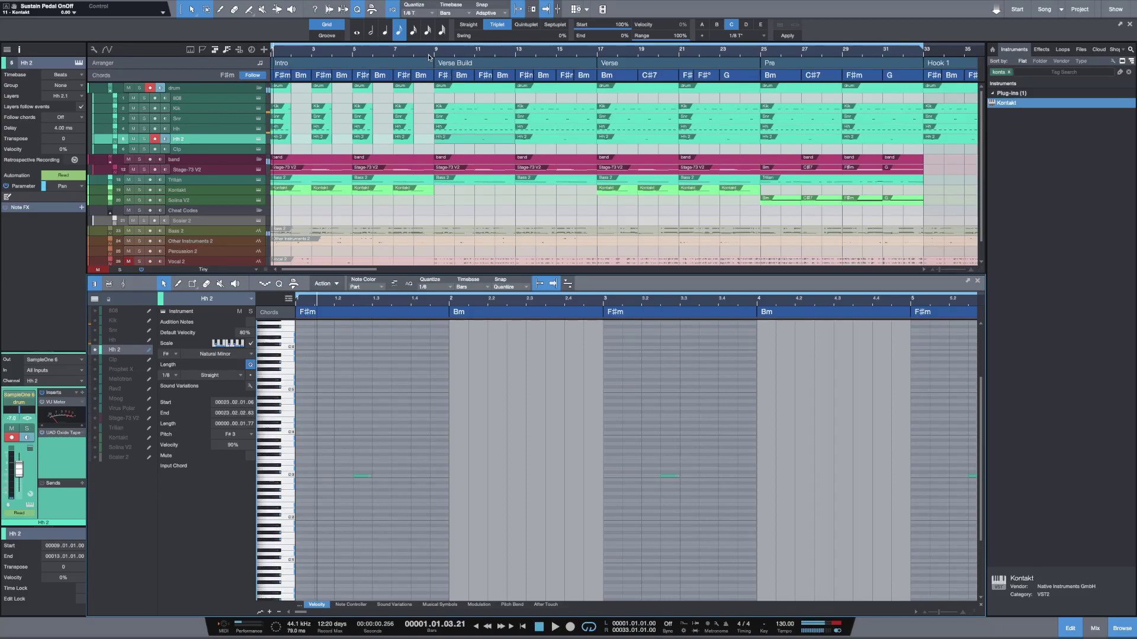
key(space)
key(space)
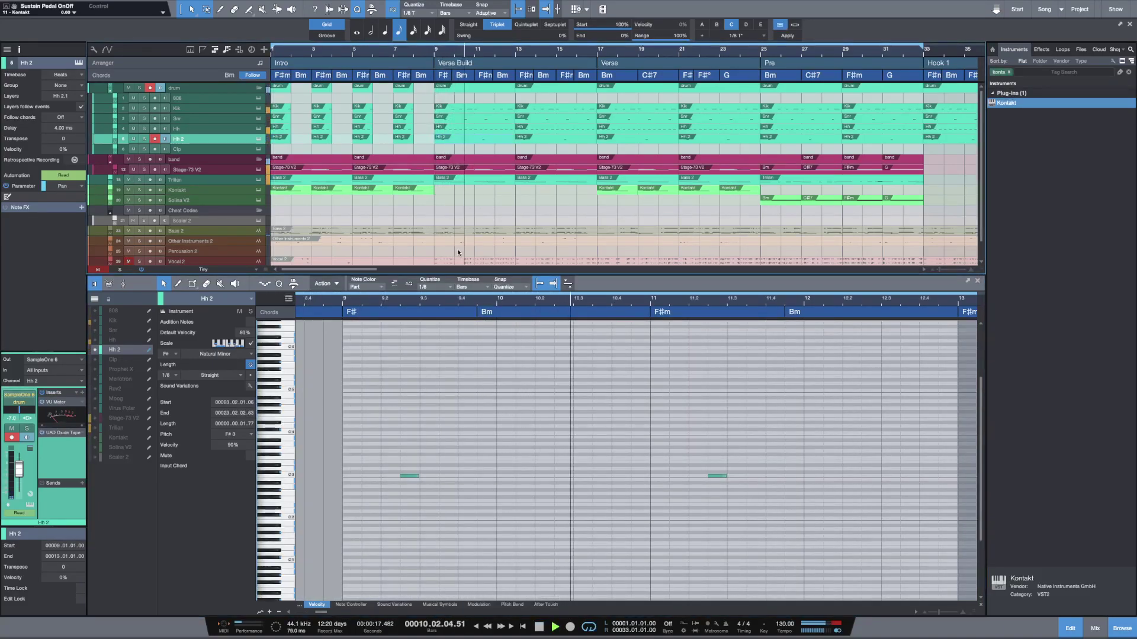
key(comma)
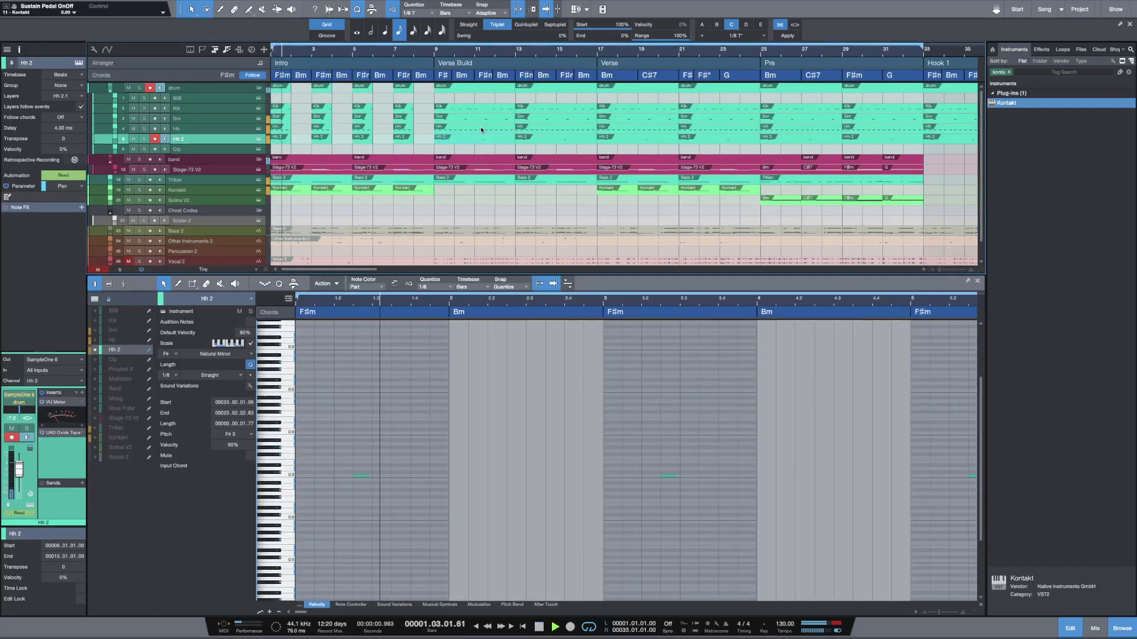
Step: Show the Snr track in the note editor, set the loop range to bars 9 to 13 and play from bar 9
key(Up)
key(Up)
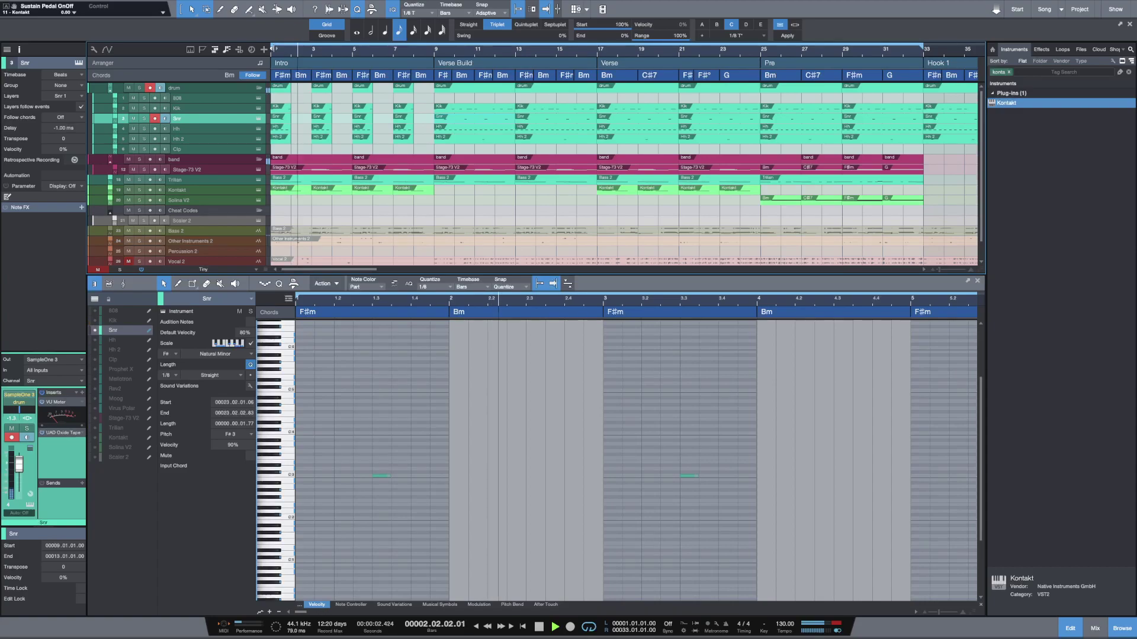
drag(397, 66, 433, 64)
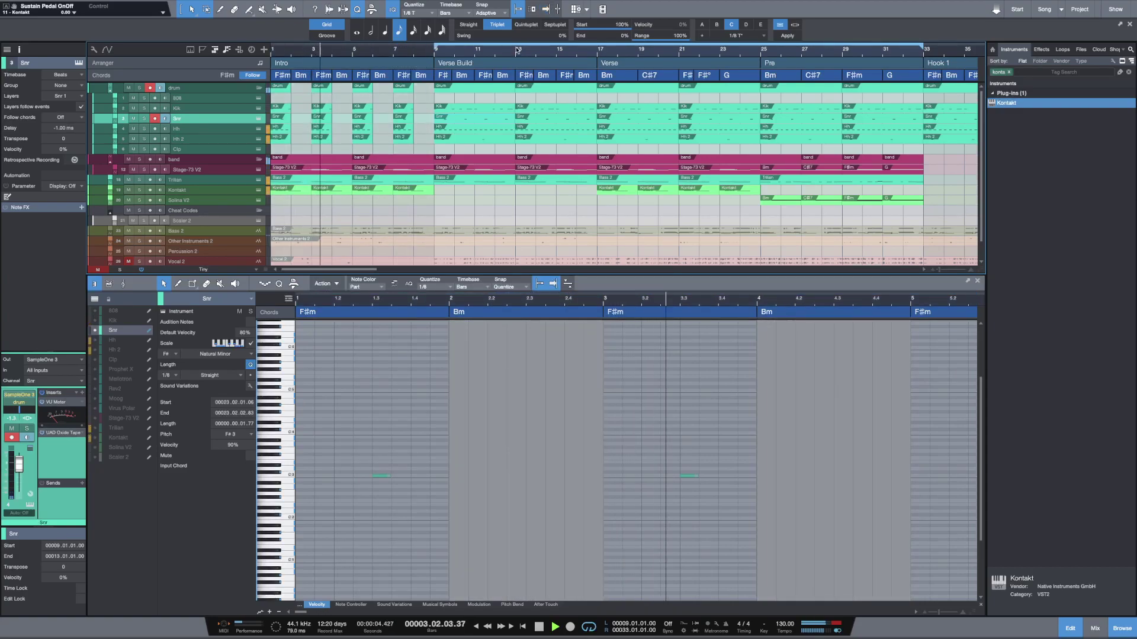
drag(517, 45, 436, 46)
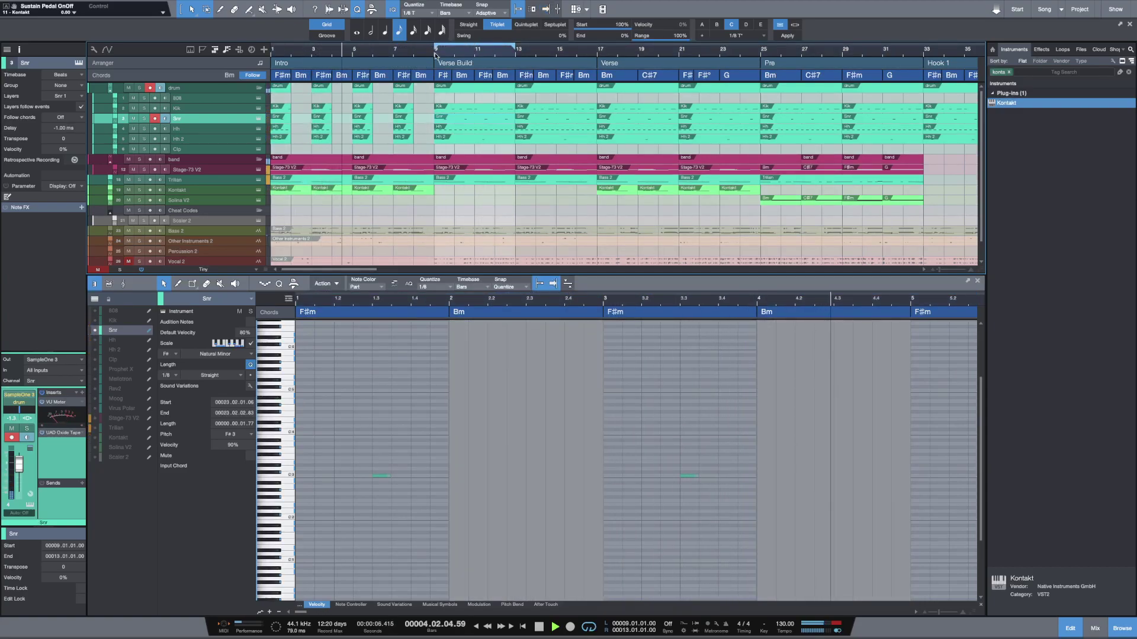
click(436, 53)
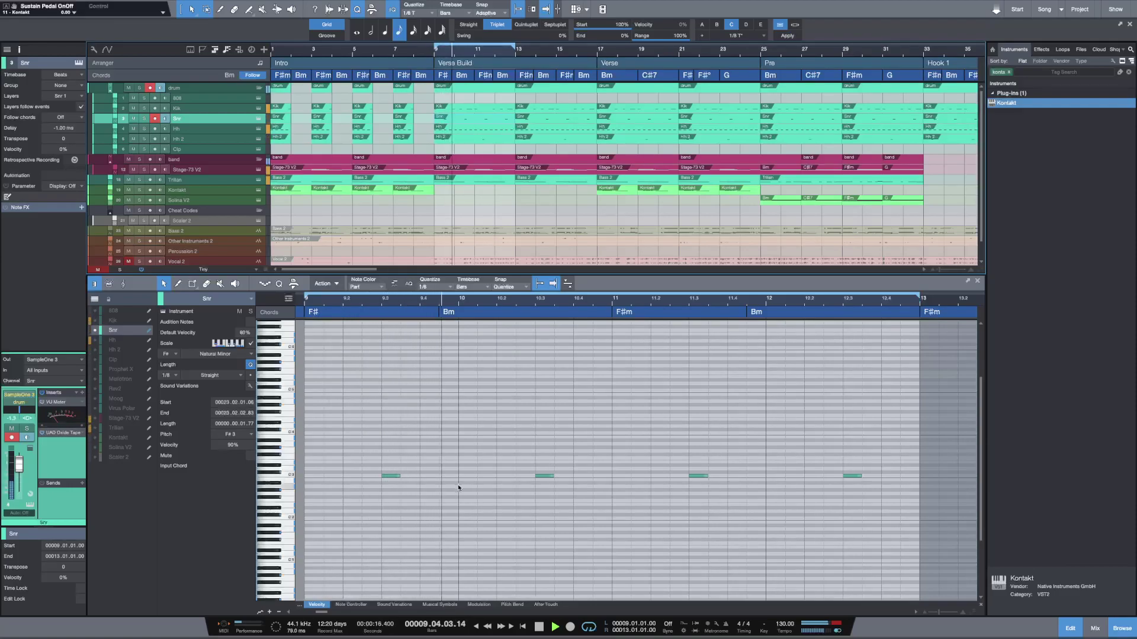
Step: Add 1/16-length B2 ghost notes to the snare part at 10.01.03, 10.02.03 and 10.02.04
click(524, 480)
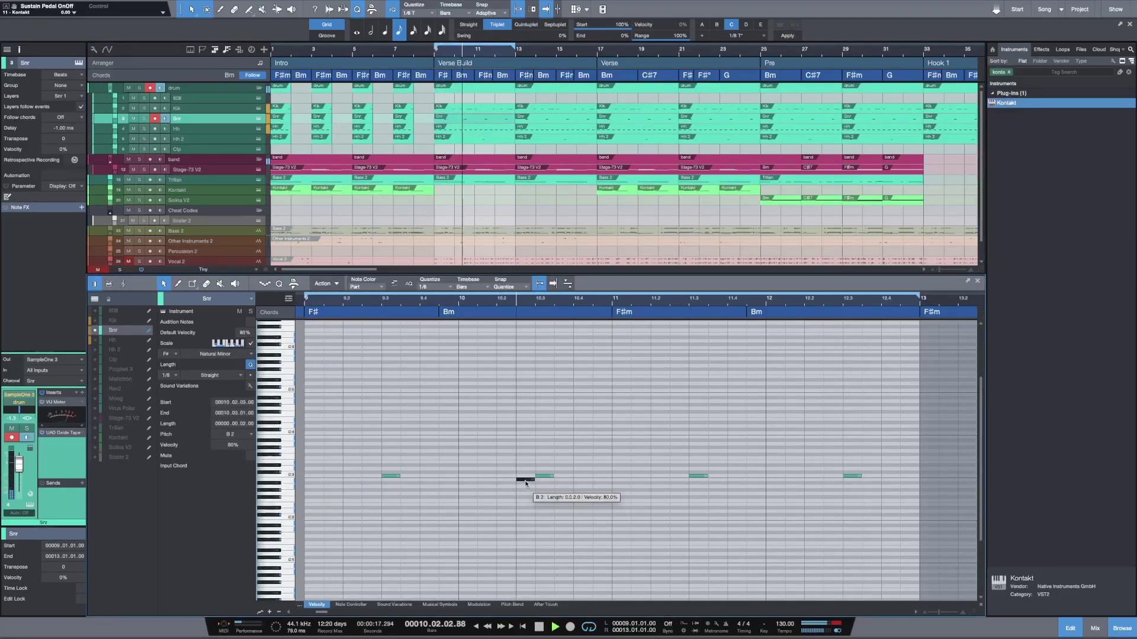
click(441, 289)
click(513, 302)
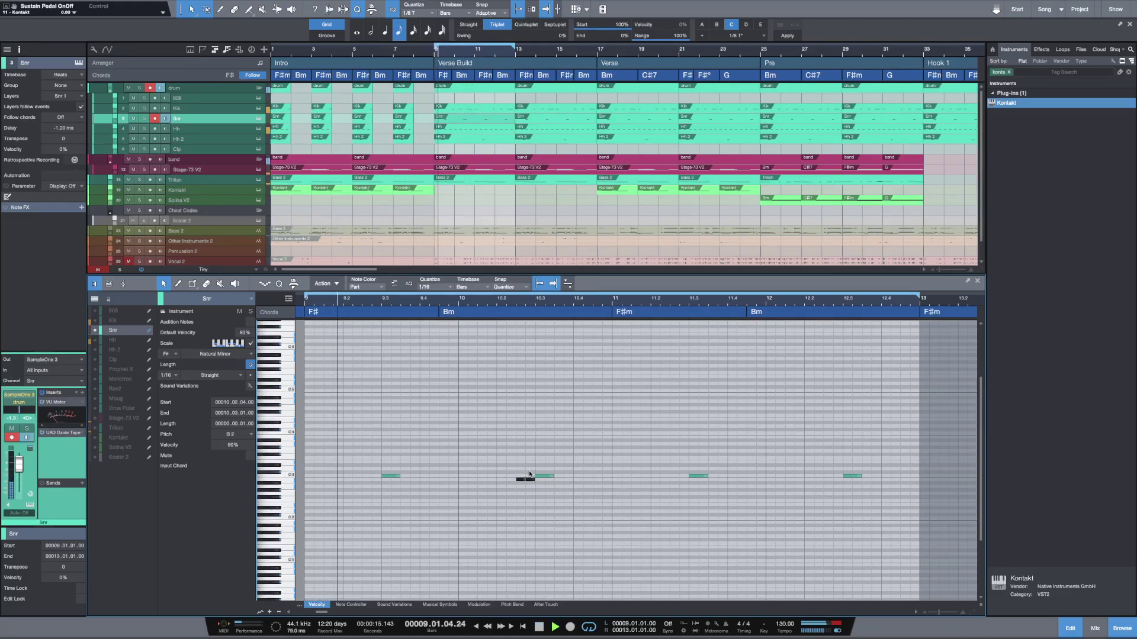
double_click(486, 480)
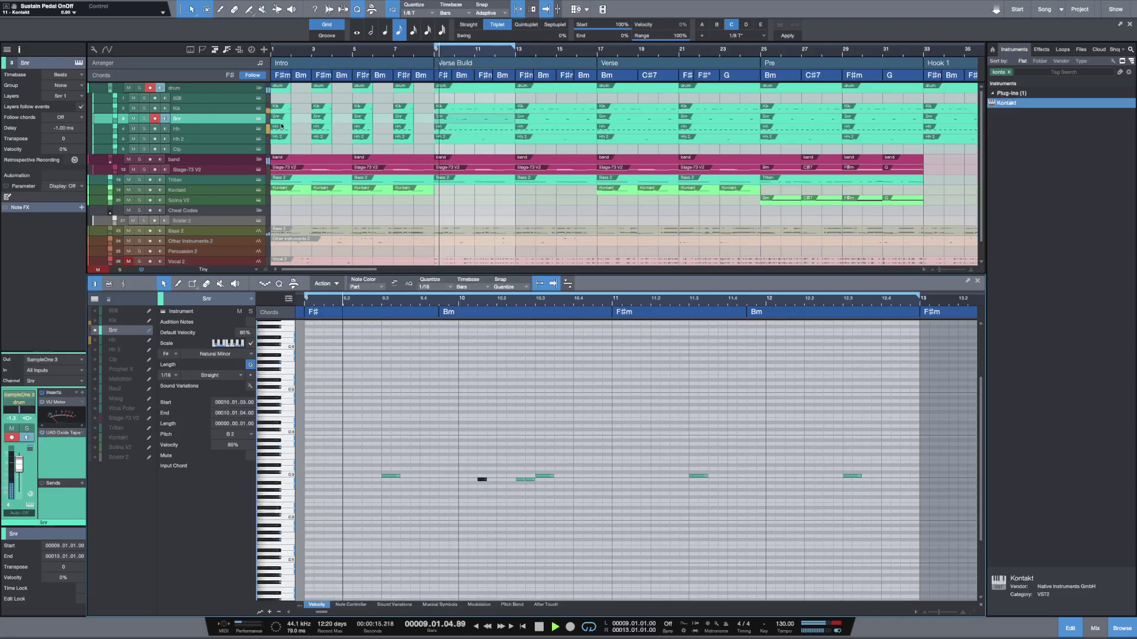
Step: Set the snare sampler's velocity strength to 100 % and lower the bar 10 ghost notes' velocities, the first one to 12 %
click(260, 119)
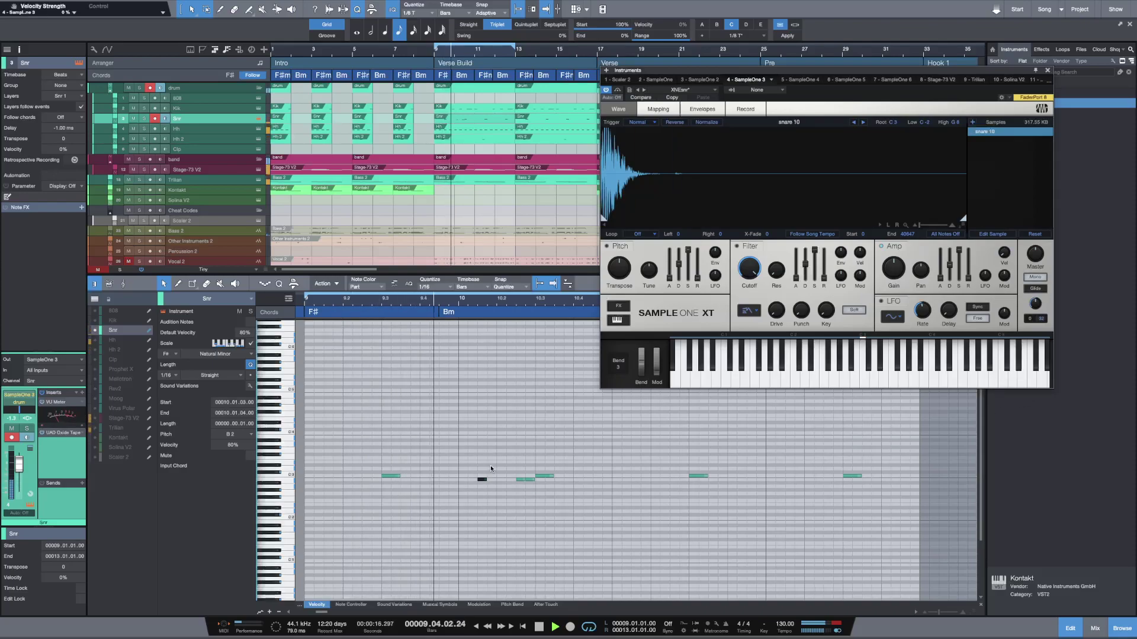
drag(575, 601, 561, 463)
key(space)
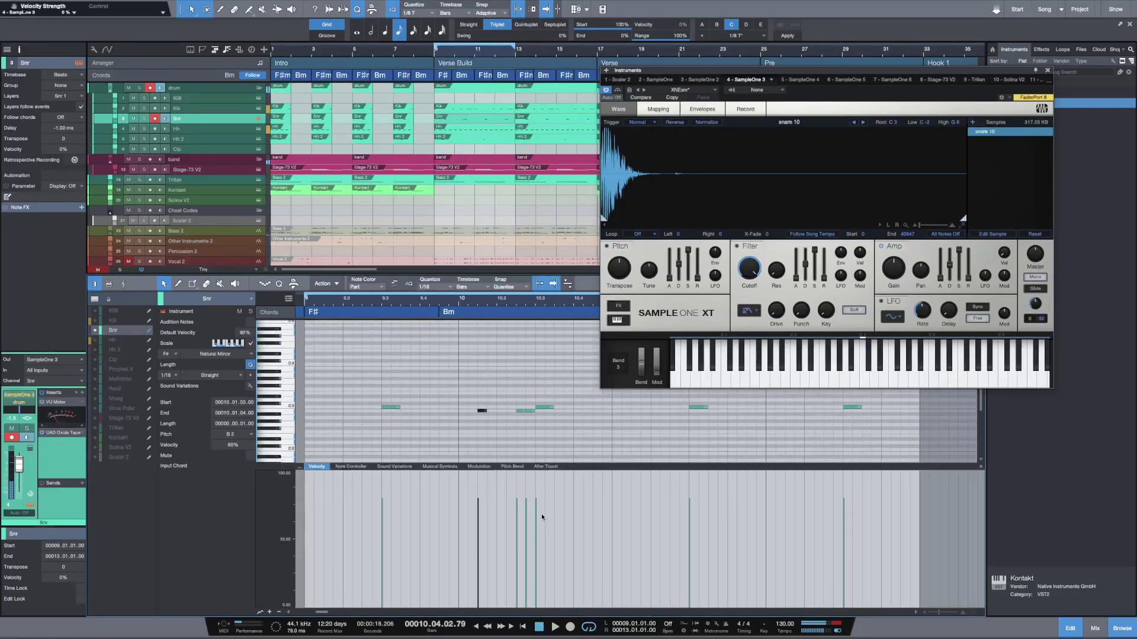
drag(518, 512, 526, 577)
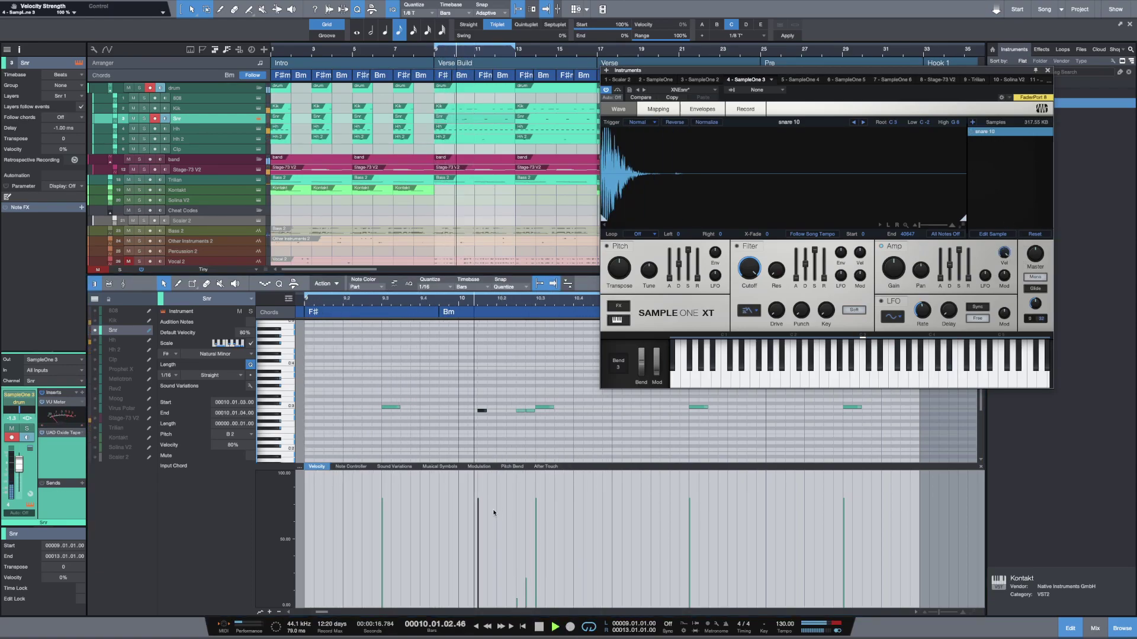
drag(477, 519, 478, 592)
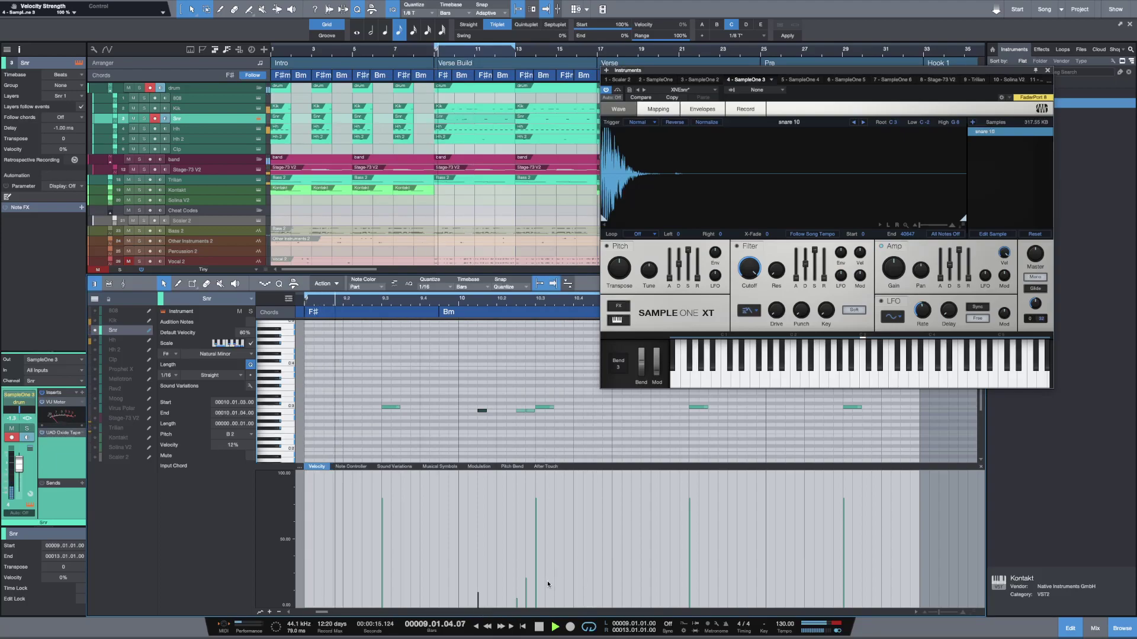
Step: Add B2 ghost notes at 11.01.03 with 10 % velocity and at 12.01.03 with about 23 % velocity
double_click(633, 410)
drag(633, 515, 636, 594)
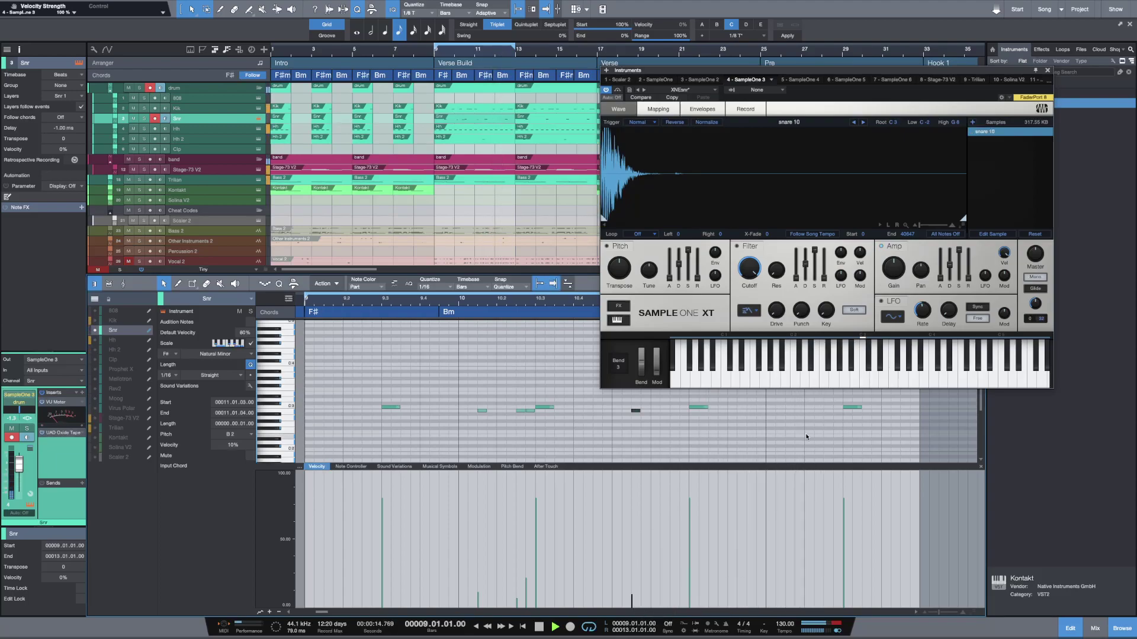
double_click(786, 410)
drag(787, 500, 788, 605)
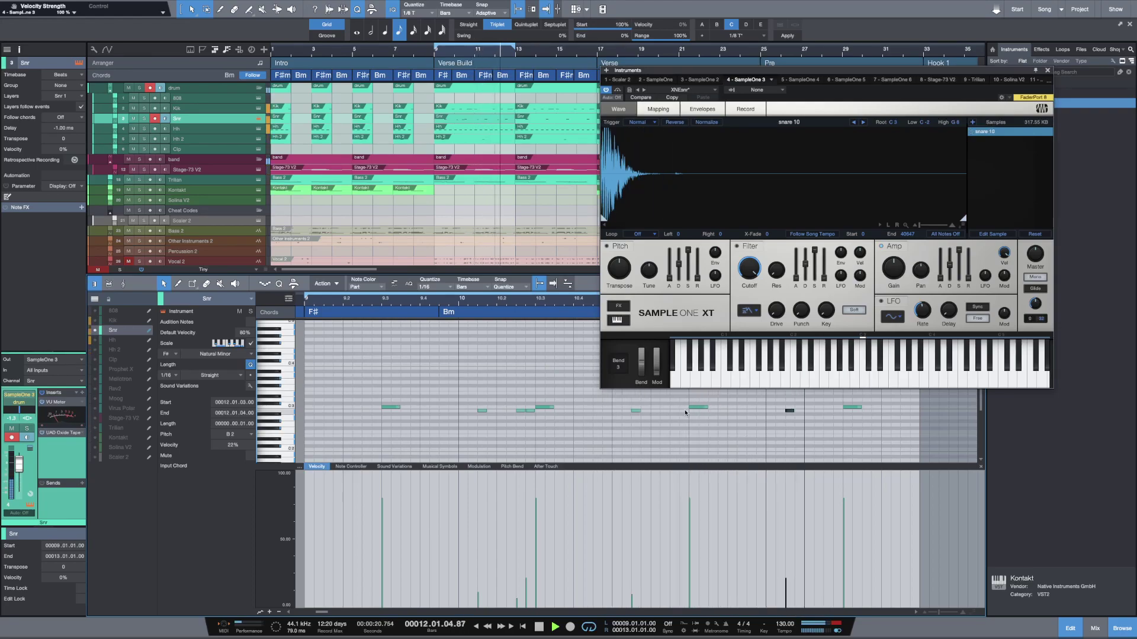
Step: Delete the snare ghost note in bar 11 and close the sampler window
click(636, 410)
key(Delete)
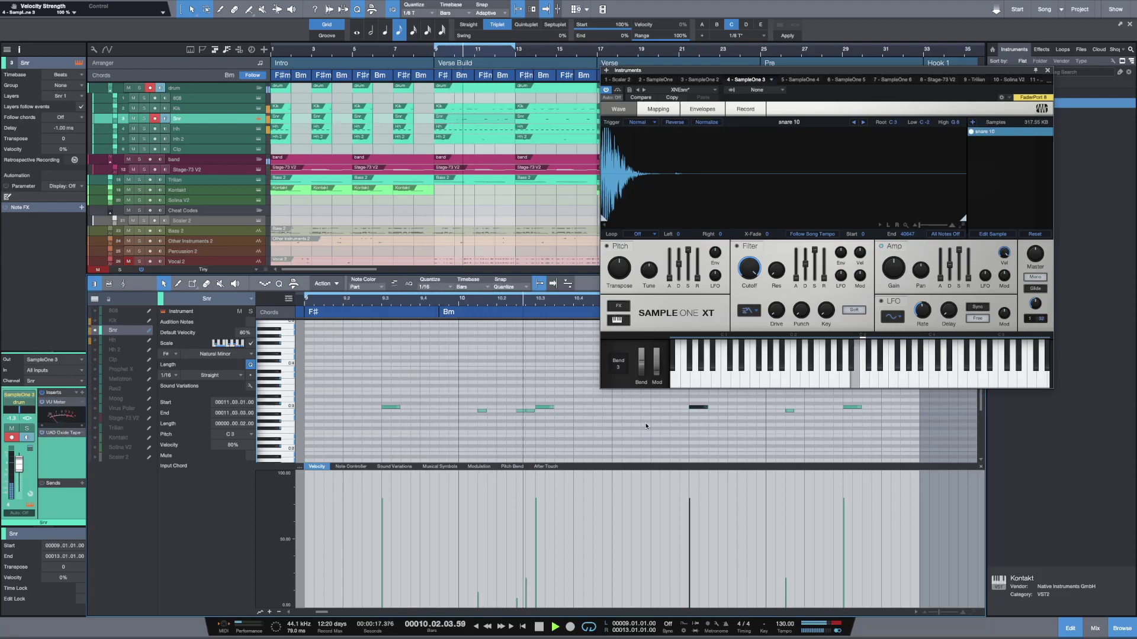
key(F11)
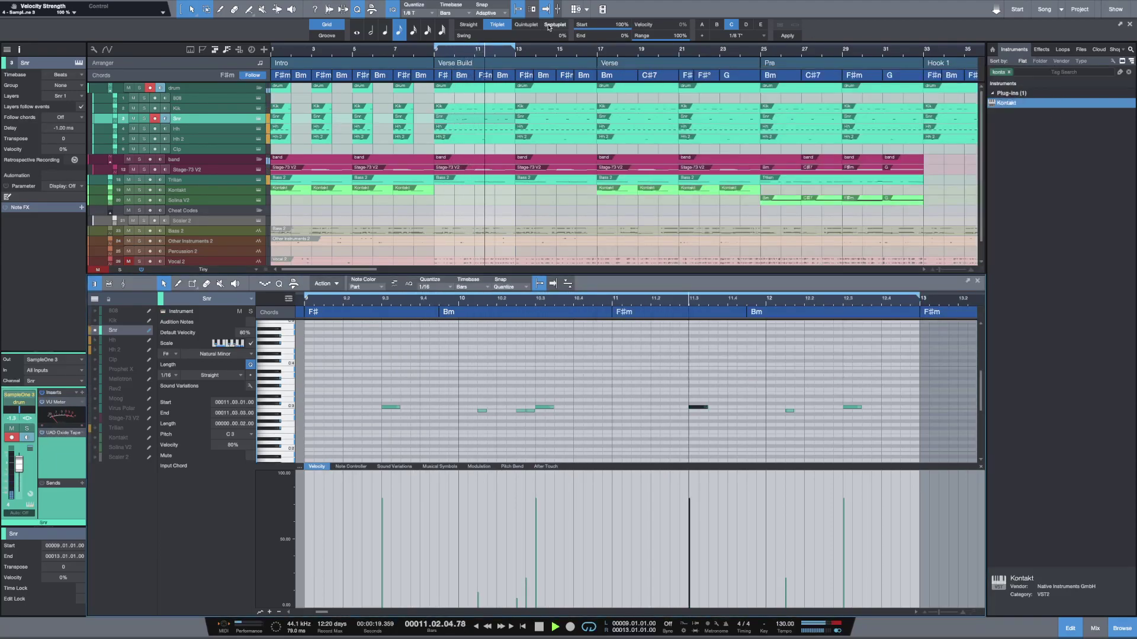
Step: Replace the Snr parts from bar 13 onward with repeated duplicates of the edited bar 9 part up to bar 49
drag(567, 49, 515, 39)
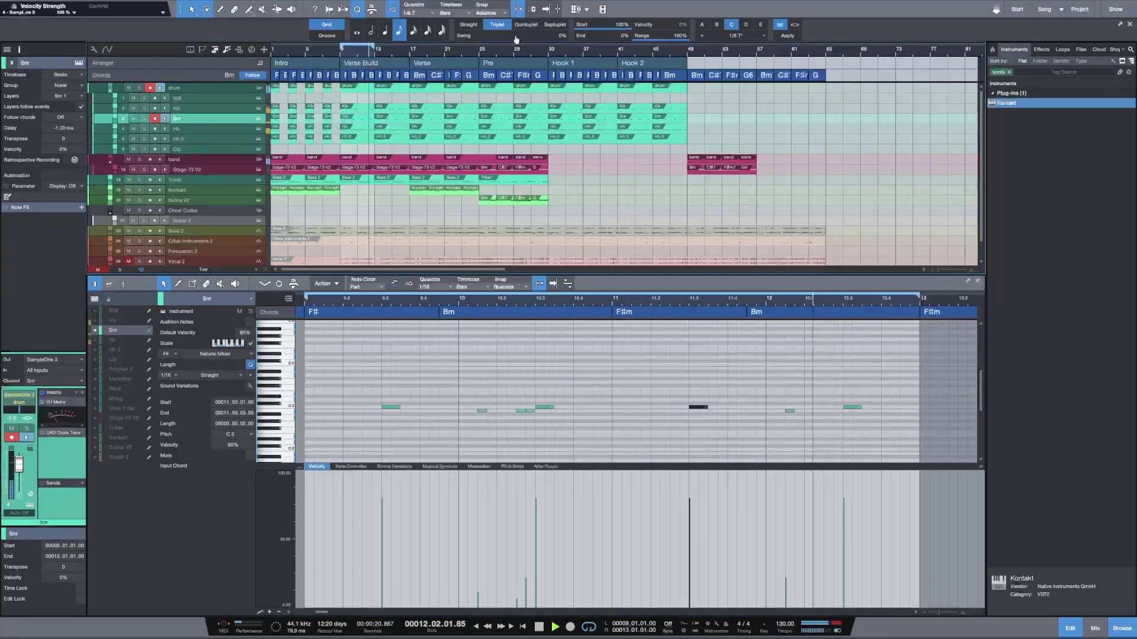
click(397, 122)
key(Delete)
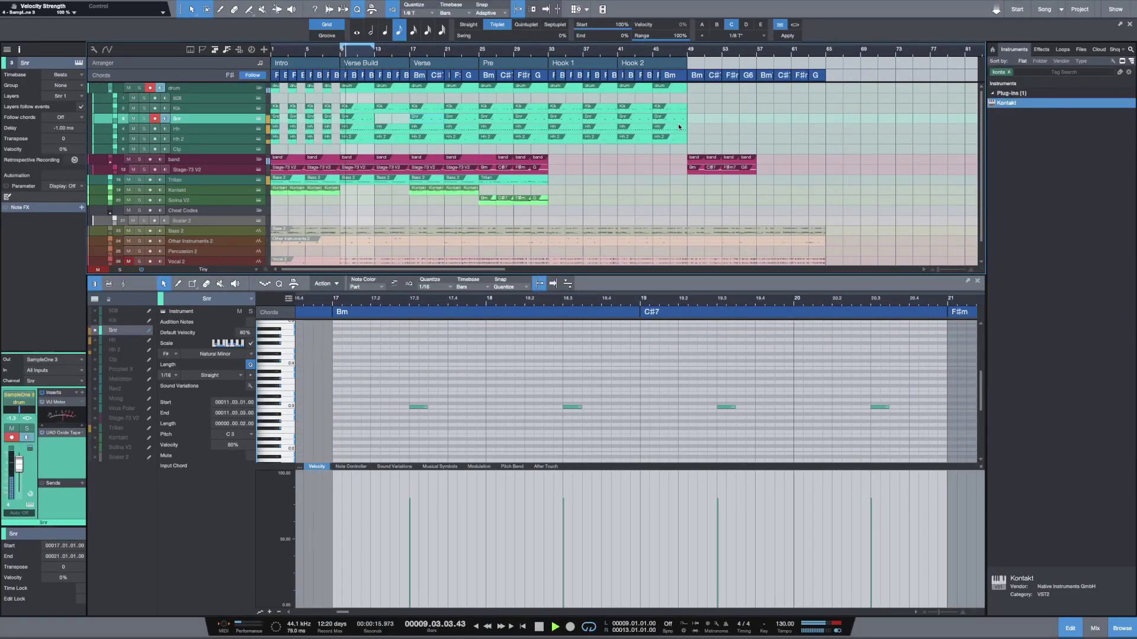
drag(703, 119, 355, 117)
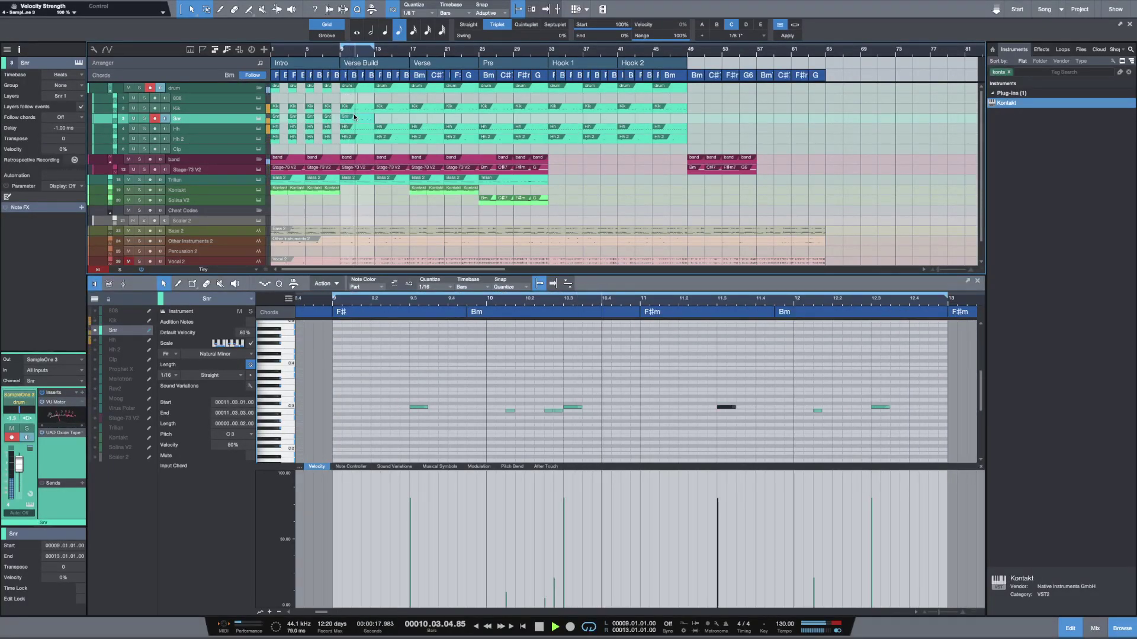
key(d)
key(d)
key(d)
key(d)
key(d)
key(d)
key(d)
key(d)
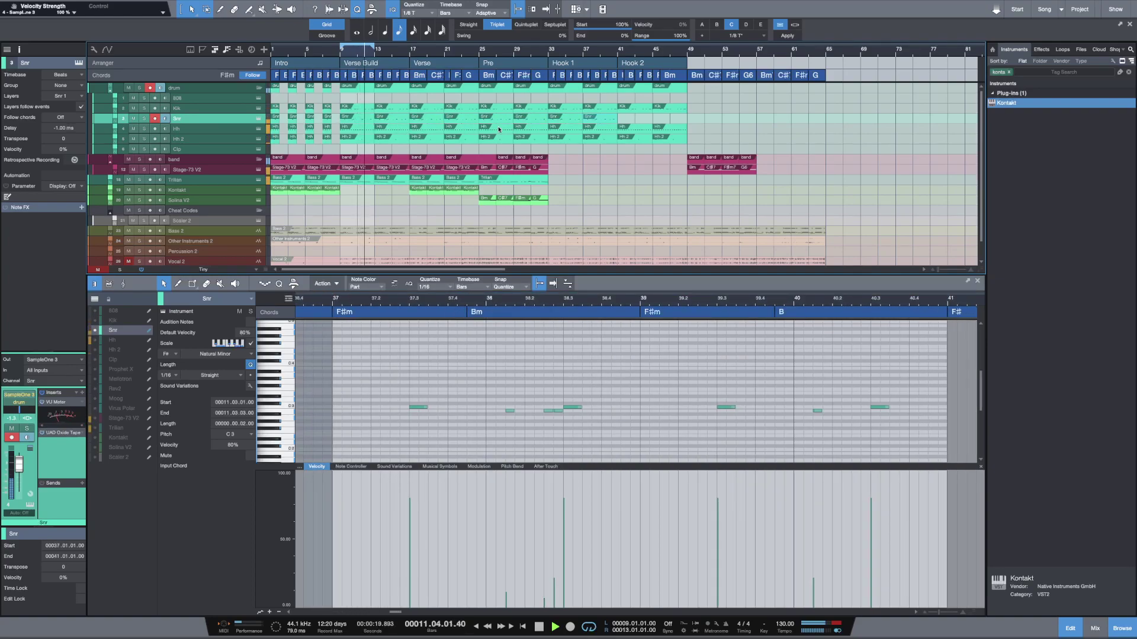
Step: Delete the Hh parts from bar 13 onward and time-stretch the bar 9 part to two bars, ending at bar 11
click(674, 129)
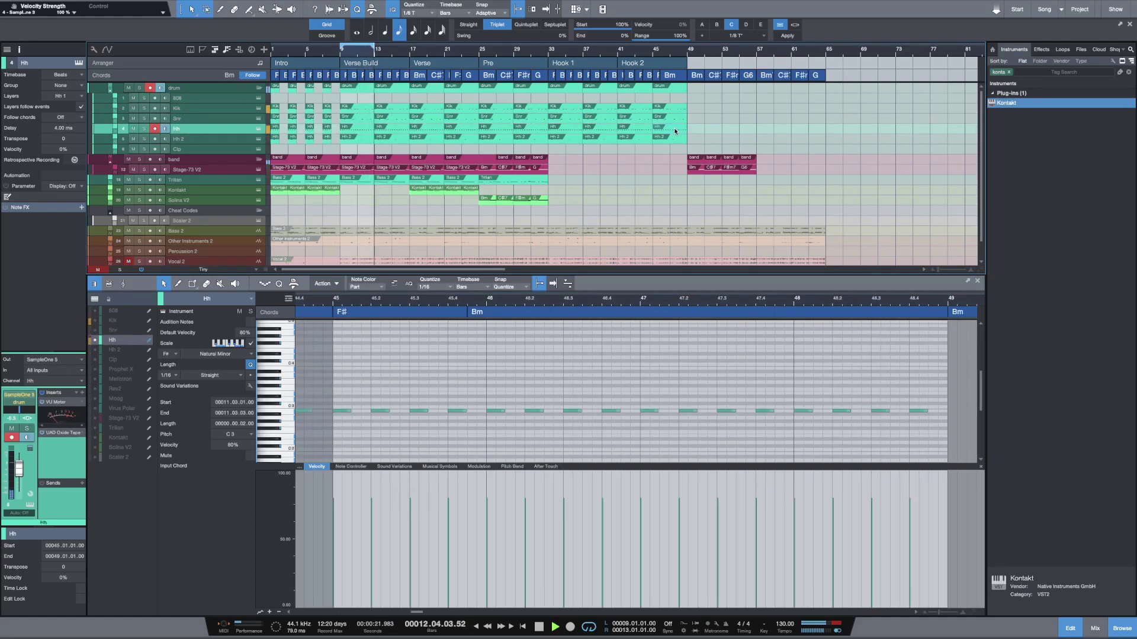
drag(674, 128, 354, 135)
key(Delete)
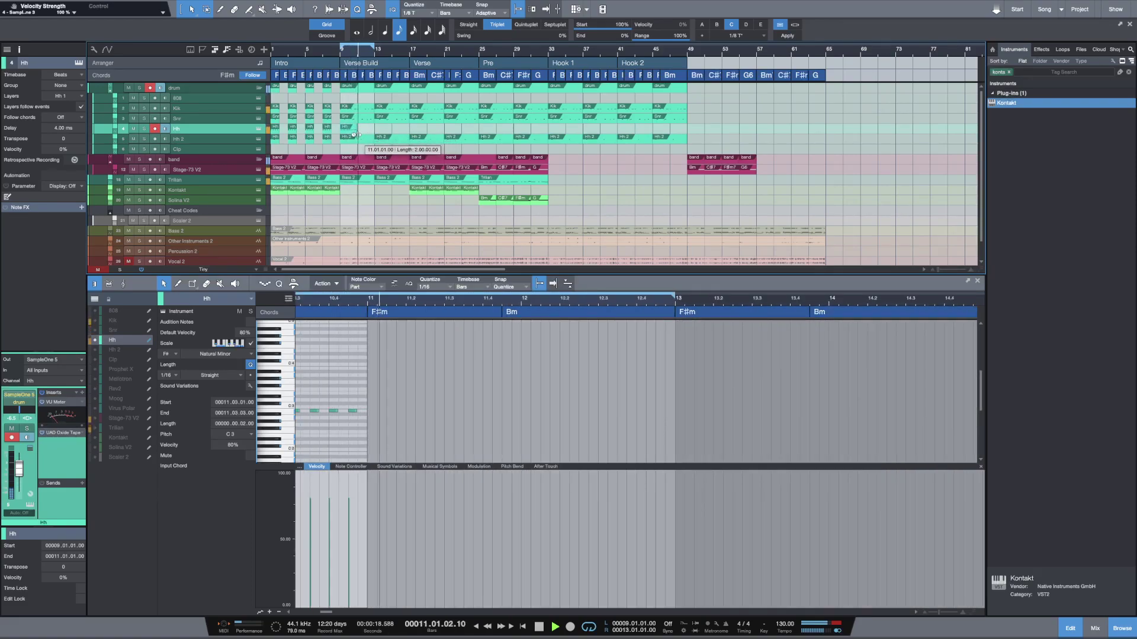
Step: Duplicate the two-bar Hh part repeatedly from bar 11 up to bar 49
key(d)
key(d)
key(d)
key(d)
key(d)
key(d)
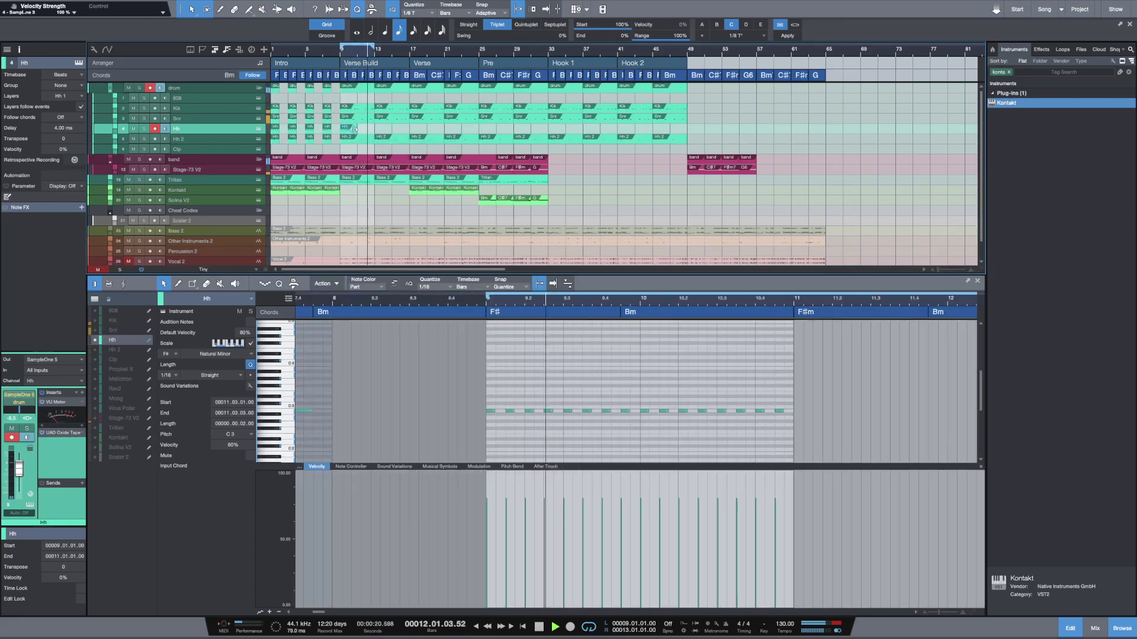
key(d)
key(d)
key(d)
key(d)
key(d)
key(d)
key(d)
key(d)
key(d)
key(d)
key(d)
key(d)
key(d)
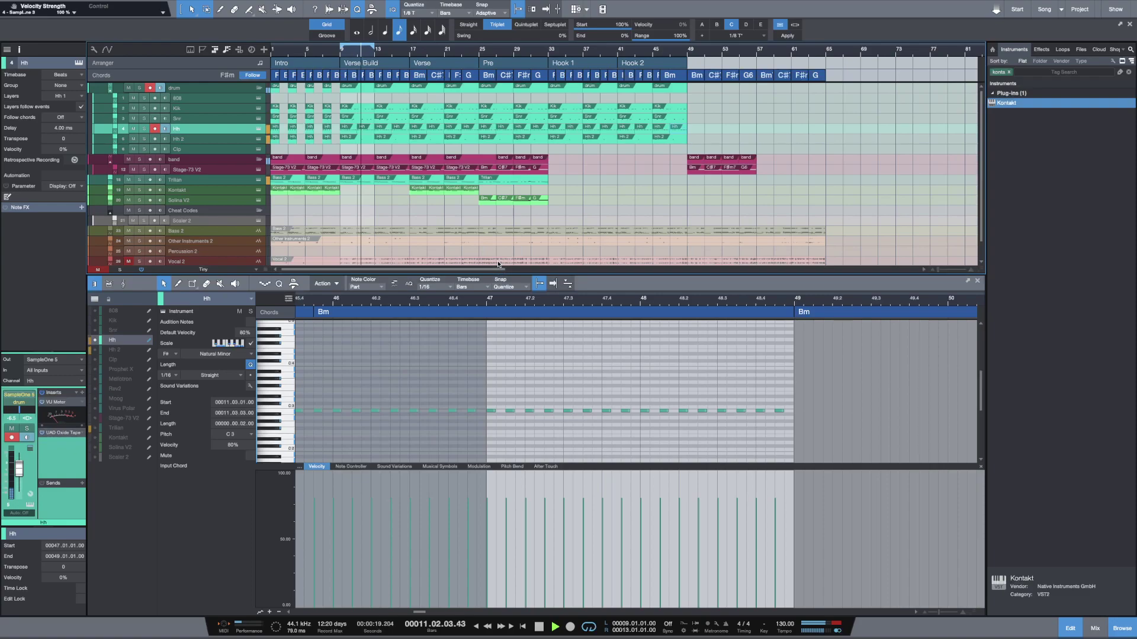
Step: Merge the Hh parts from bar 9 to bar 49 and set the velocity of every second note to 57 %
drag(498, 268, 474, 148)
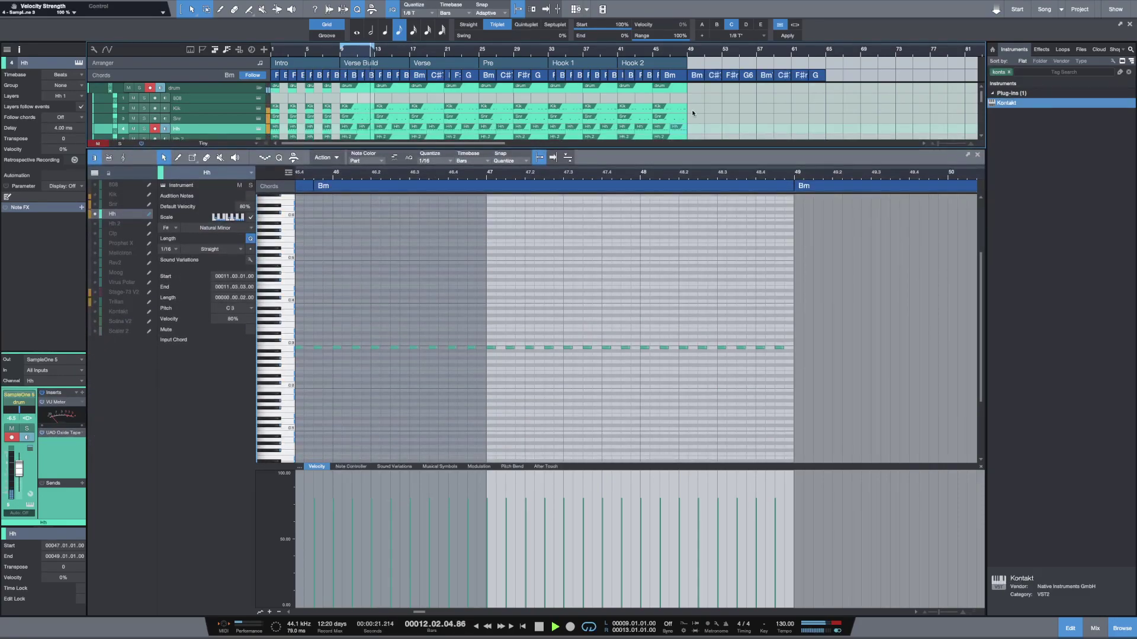
drag(671, 149, 668, 187)
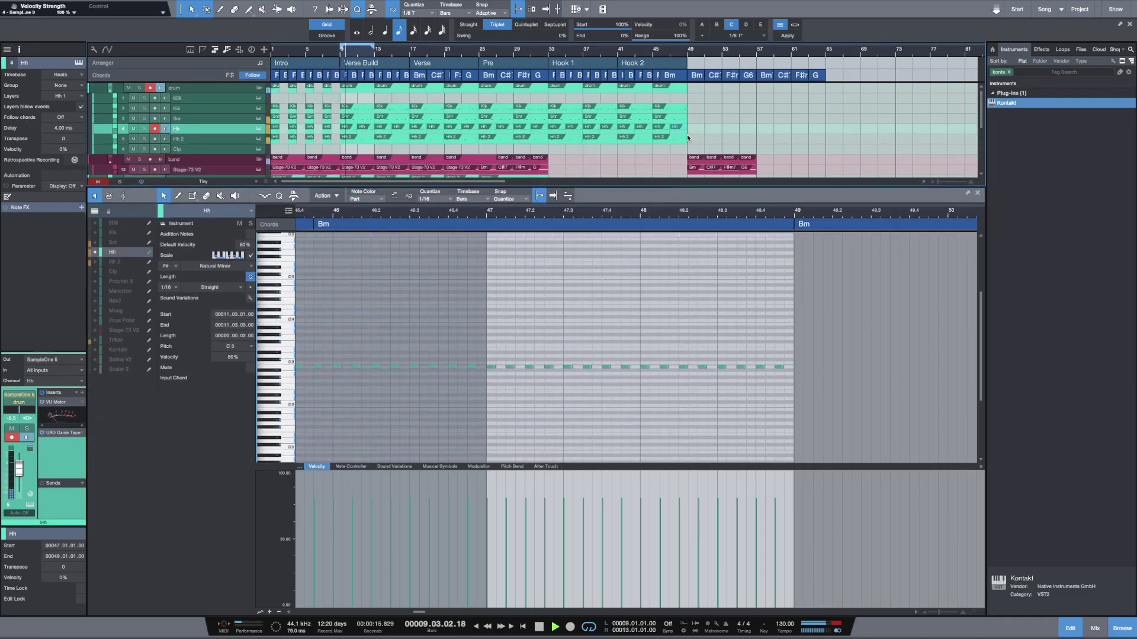
click(344, 128)
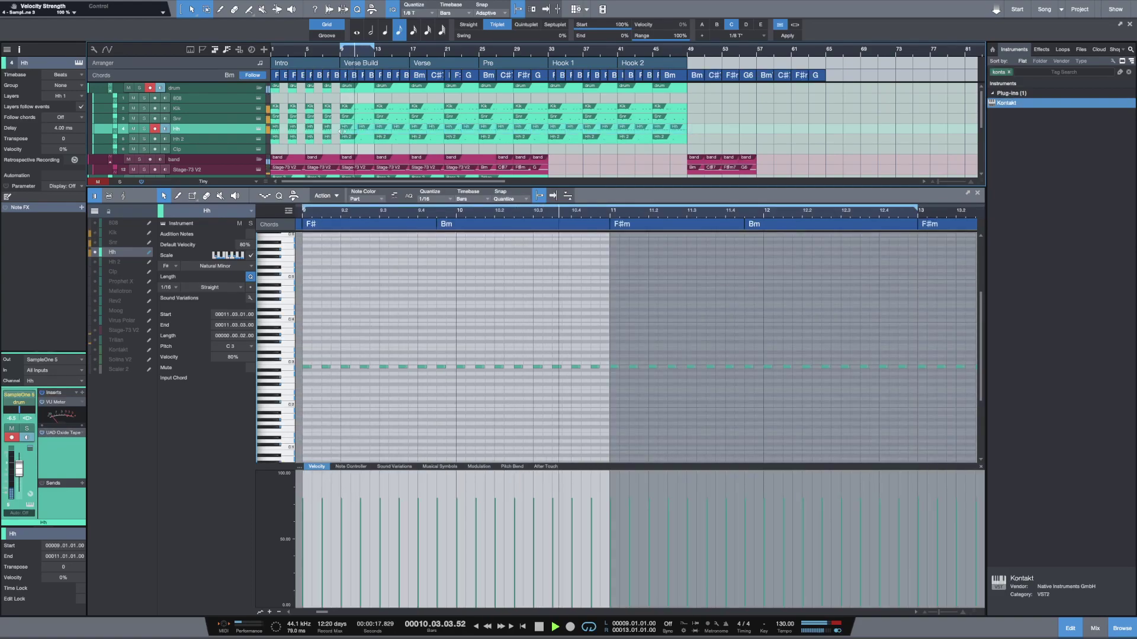
key(g)
key(alt+s)
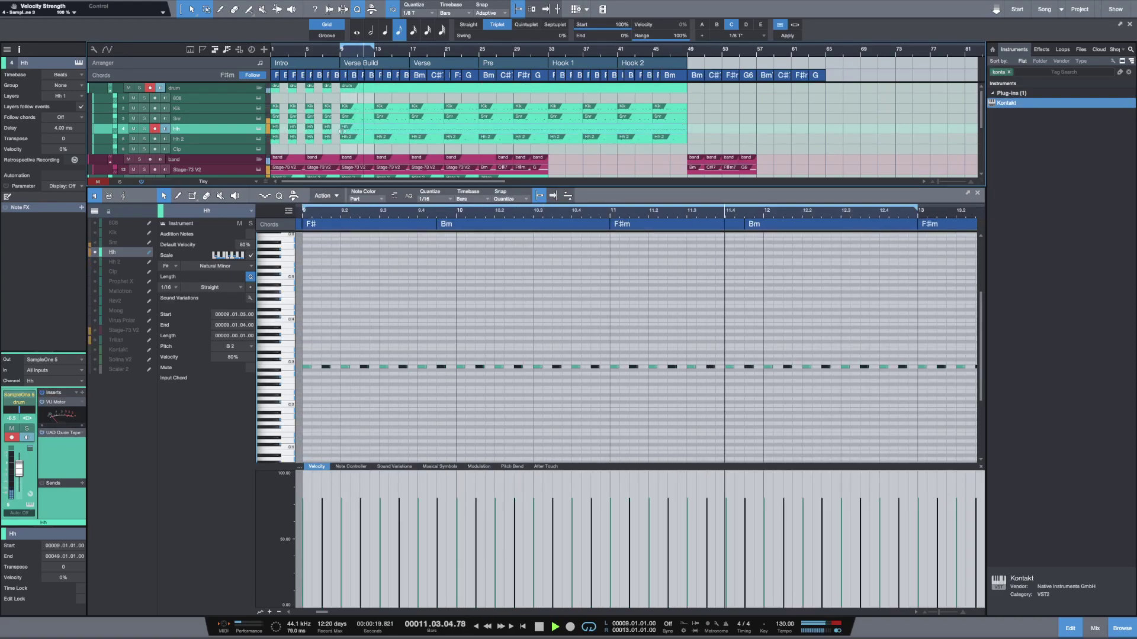
drag(556, 506, 558, 540)
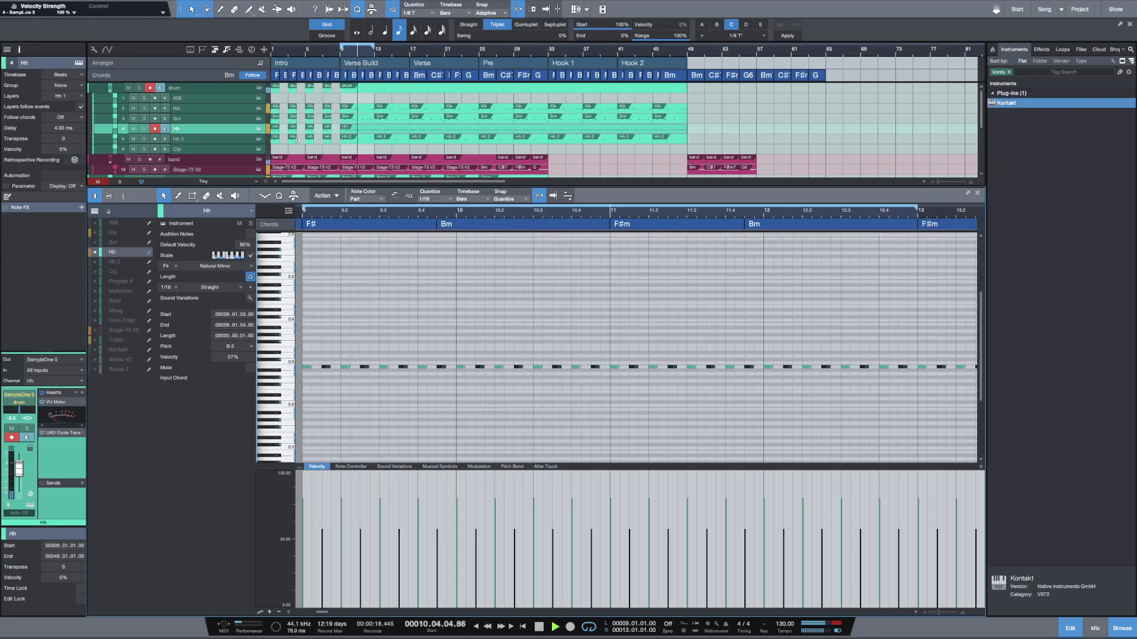
Step: Adjust the amp gain in the Hh track's SampleOne XT and close the instrument window
click(258, 130)
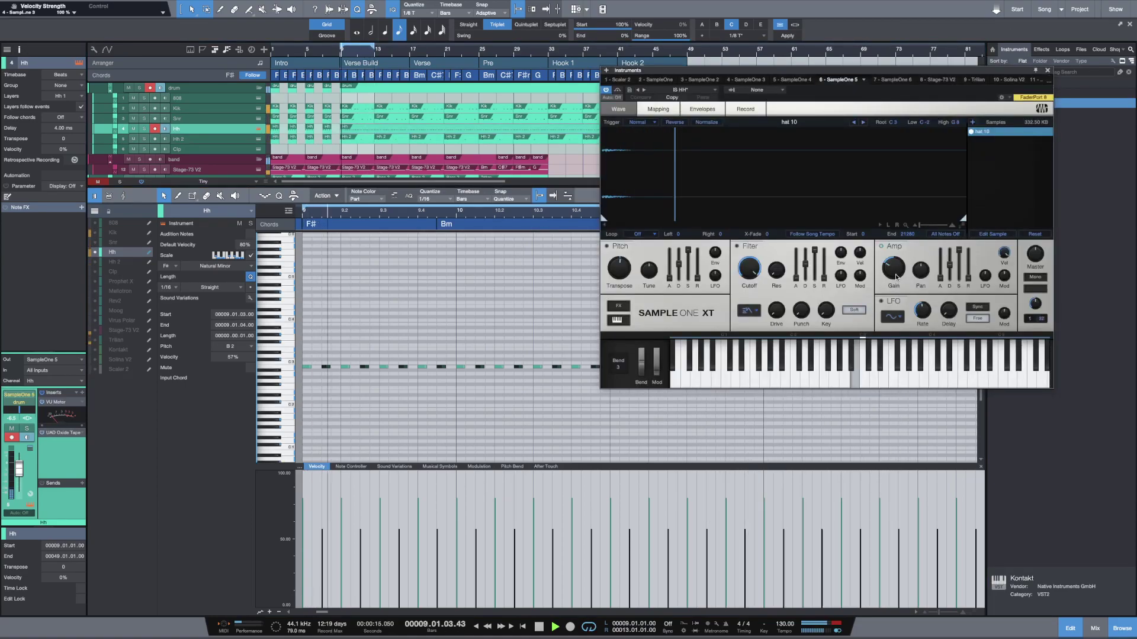
drag(896, 274, 896, 268)
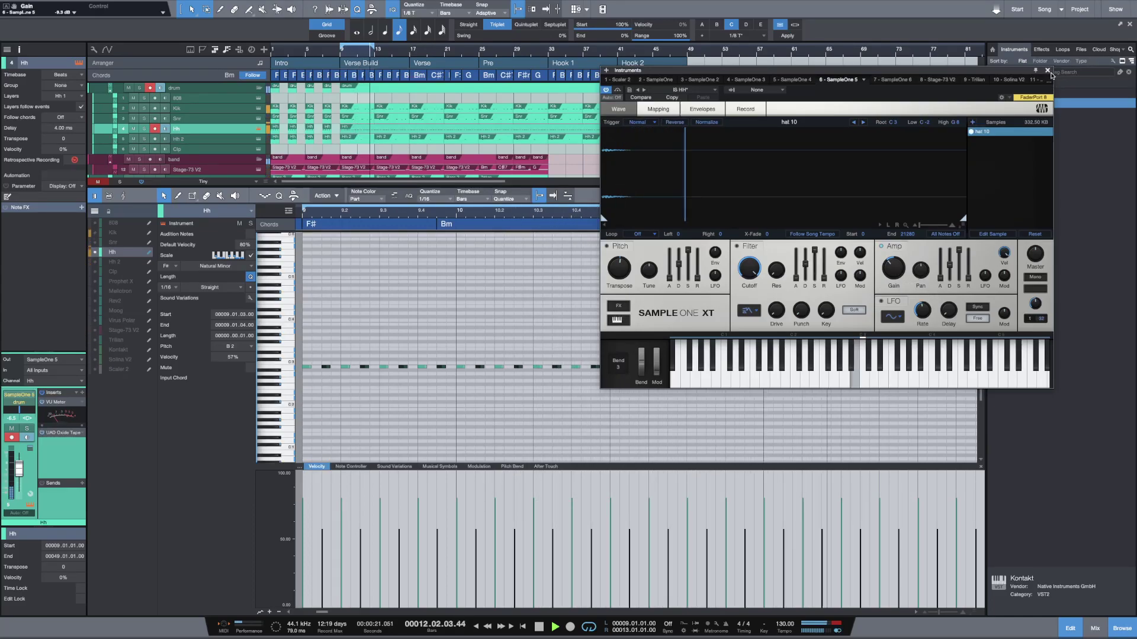
click(1047, 69)
Step: Load the AKAI MPC3000 groove MPC 3K 16-53% as the quantize preset for the Kik track
click(545, 9)
click(421, 109)
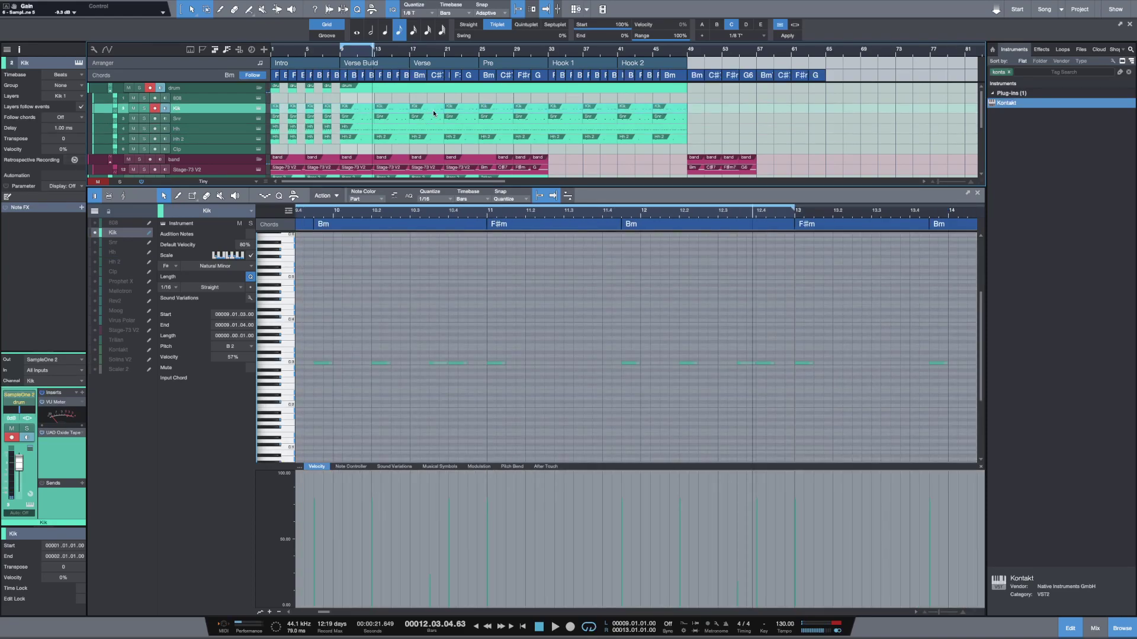
click(434, 111)
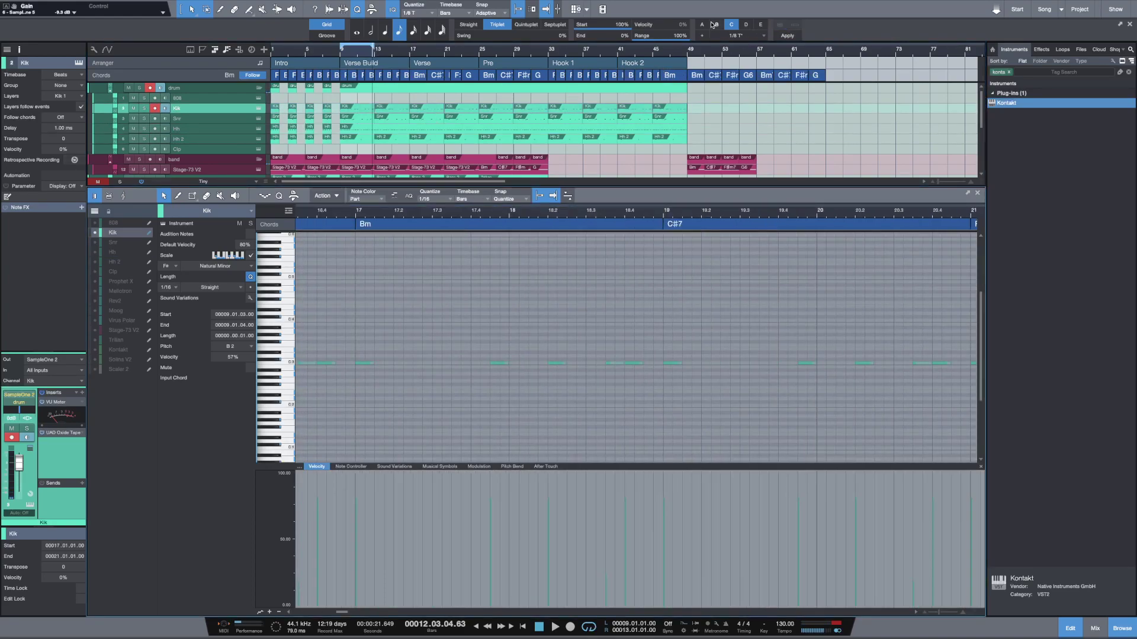
click(755, 39)
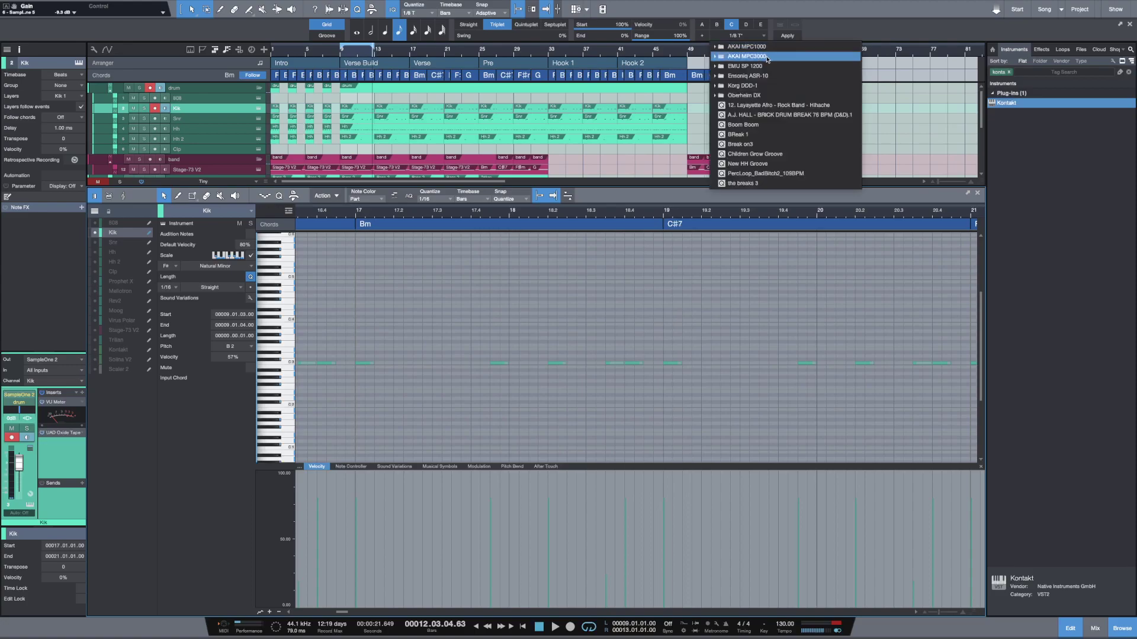
click(728, 56)
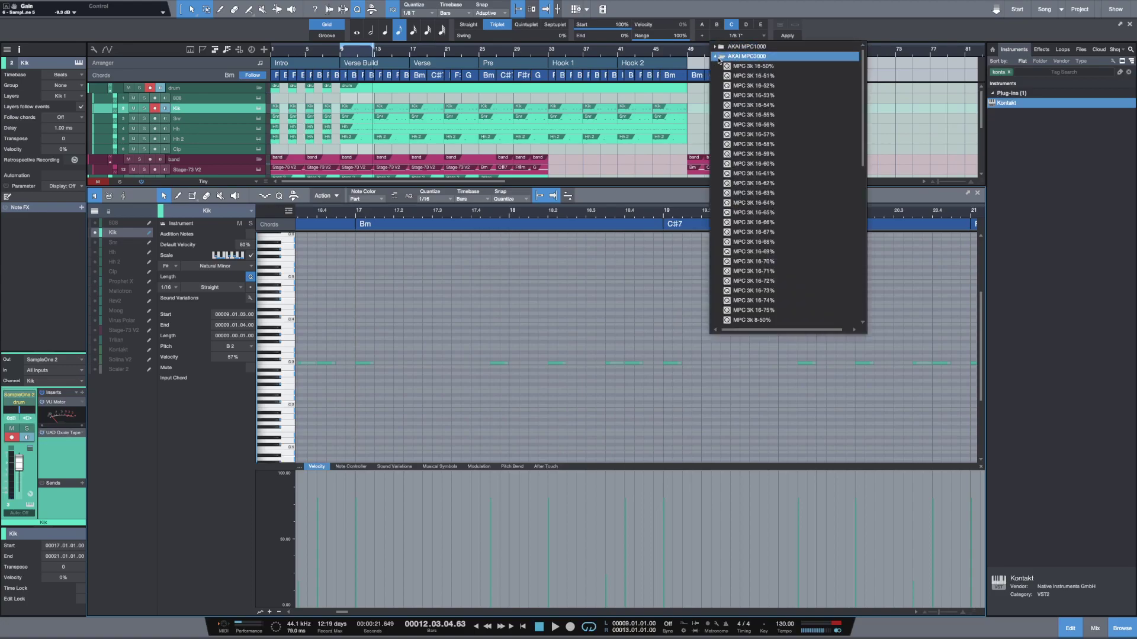
click(743, 95)
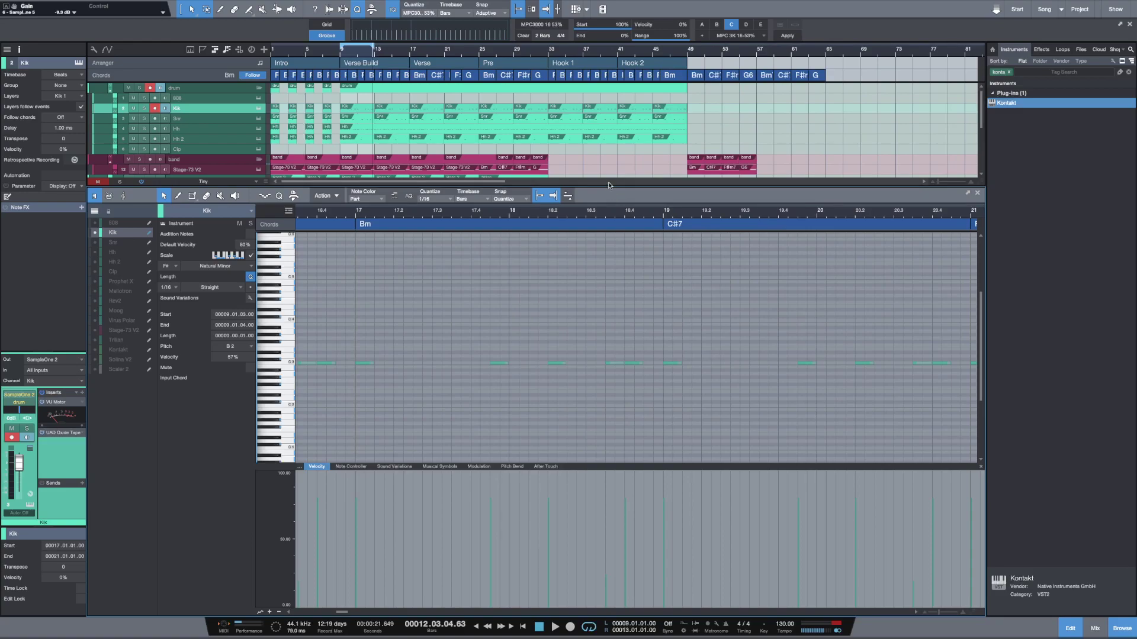
Step: Enlarge the note editor and select all the Kik notes across the arrangement
drag(609, 188, 610, 111)
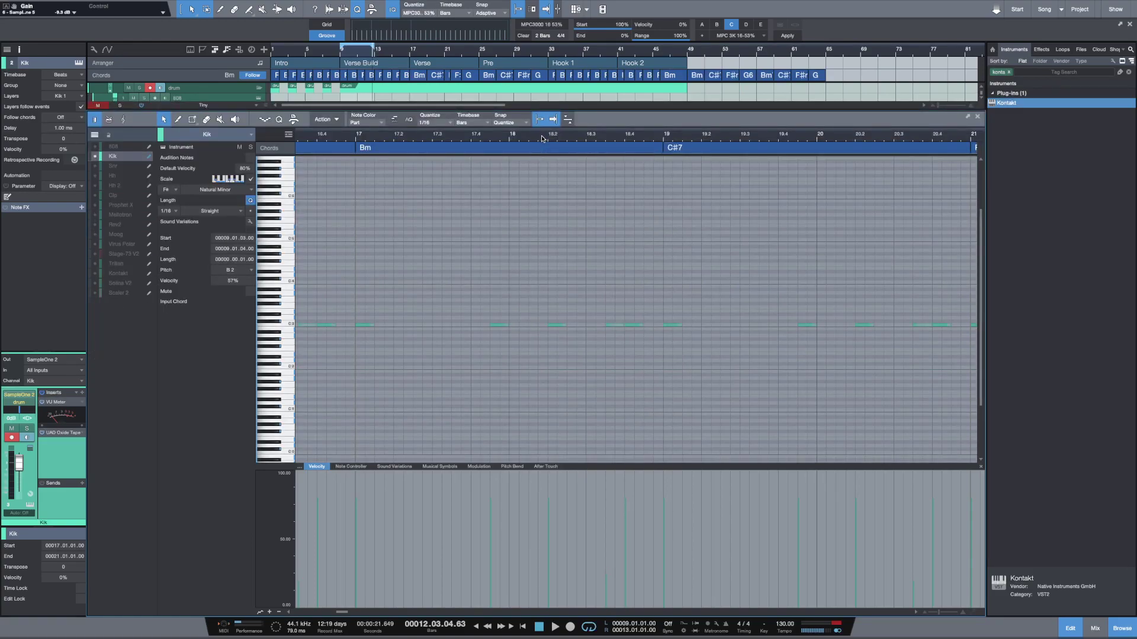
scroll(541, 138, down, 10)
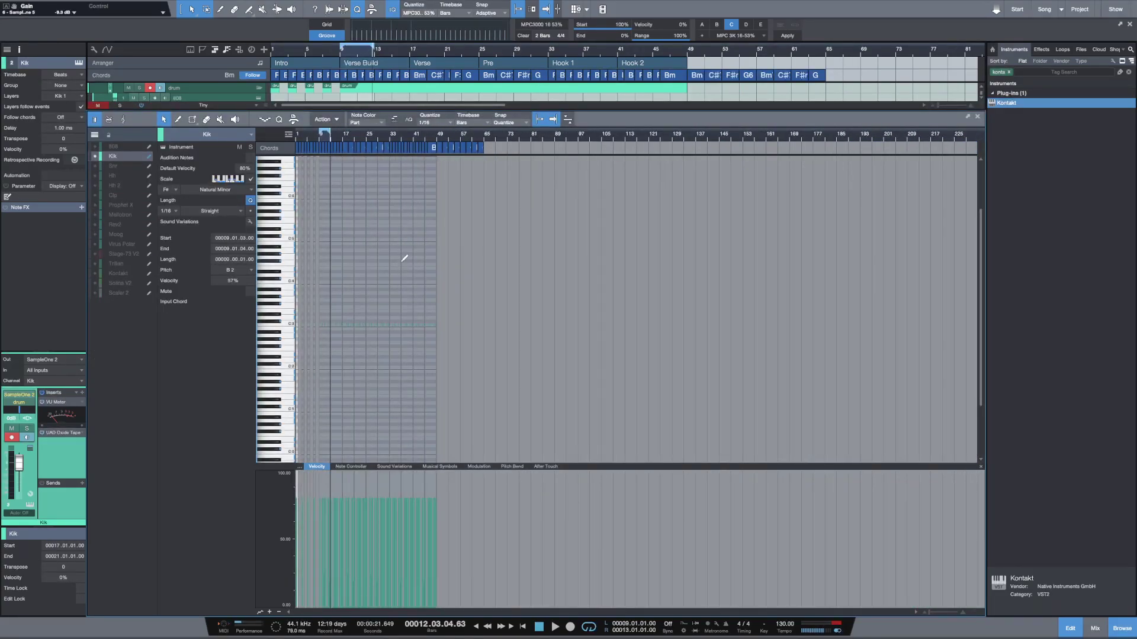
scroll(404, 258, down, 3)
drag(505, 335, 296, 293)
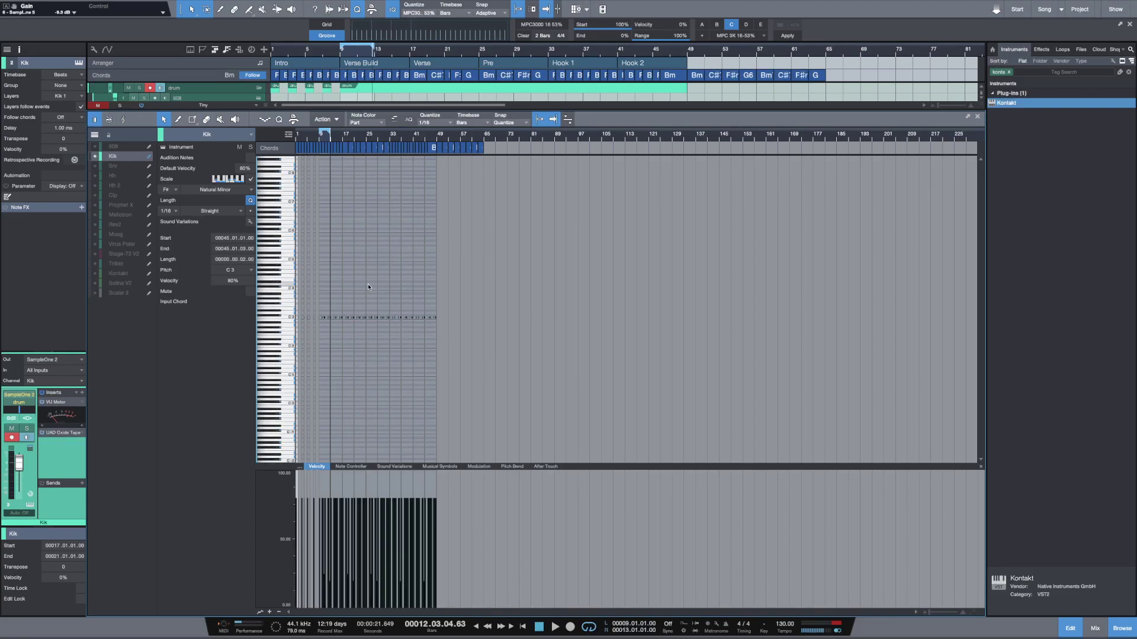
key(ctrl+super+f)
click(508, 324)
drag(481, 334, 296, 291)
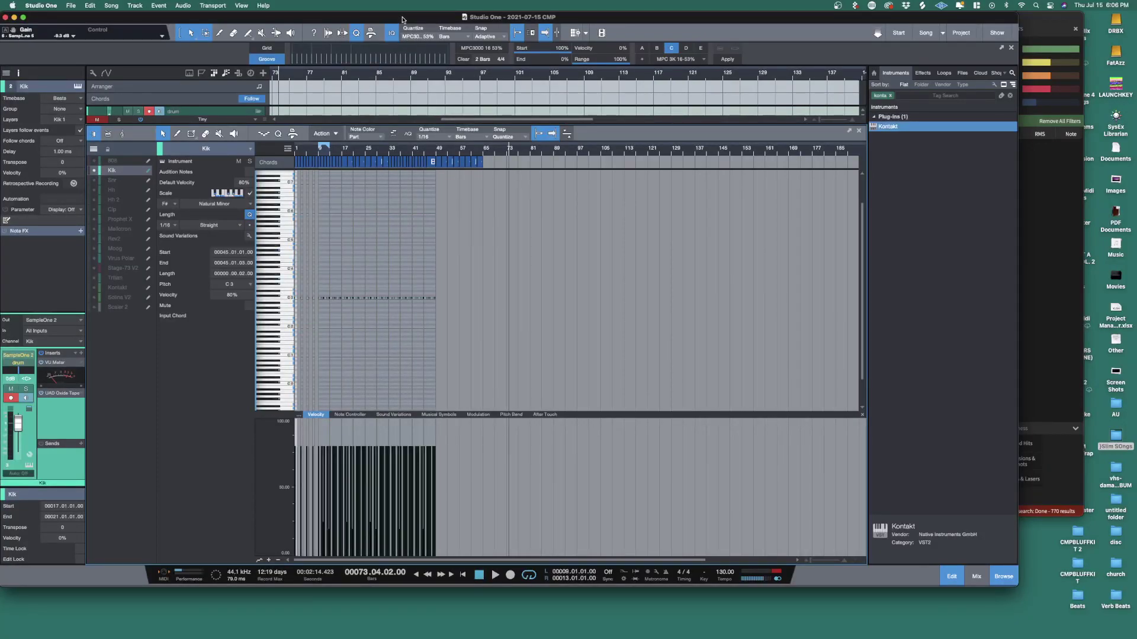
Step: Return the window to full screen and look through the musical functions for the selected Kik notes
click(25, 18)
scroll(369, 172, up, 5)
scroll(369, 171, up, 3)
right_click(416, 319)
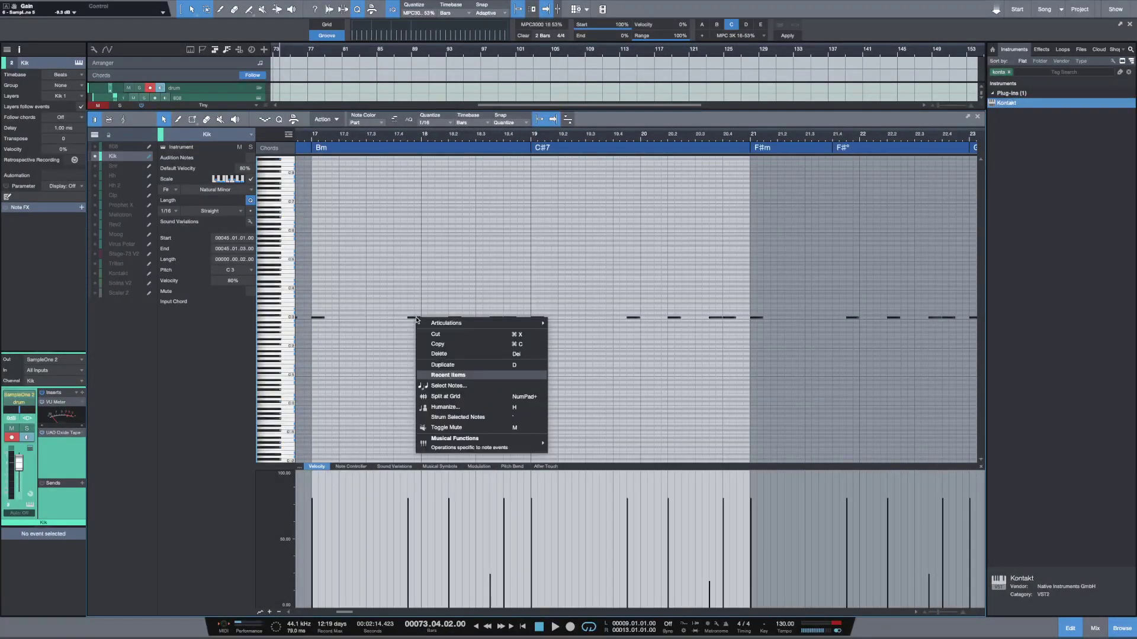
mouse_move(477, 449)
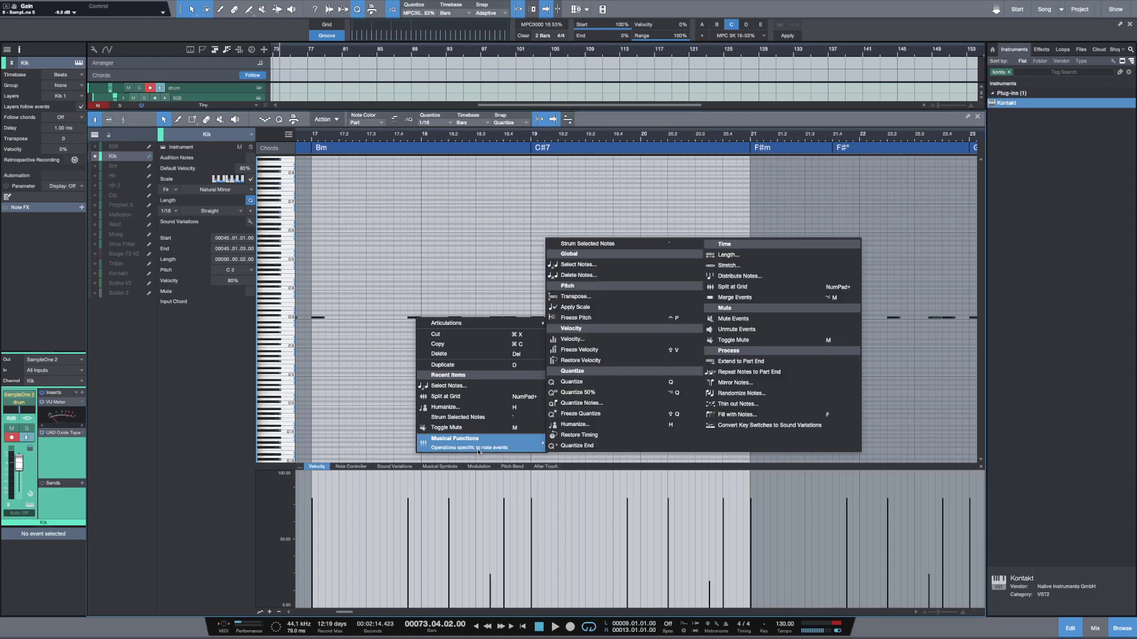
click(616, 354)
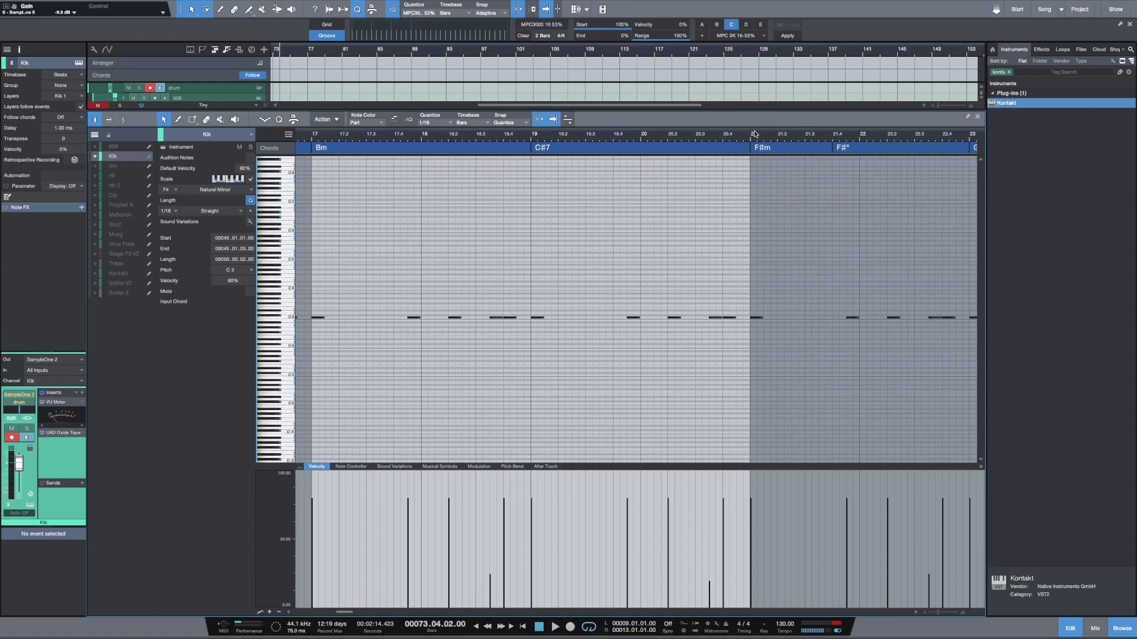
Step: Show the note editor's own quantize settings and apply the AKAI MPC3000 groove MPC 3K 16-53% to the Kik notes
click(279, 120)
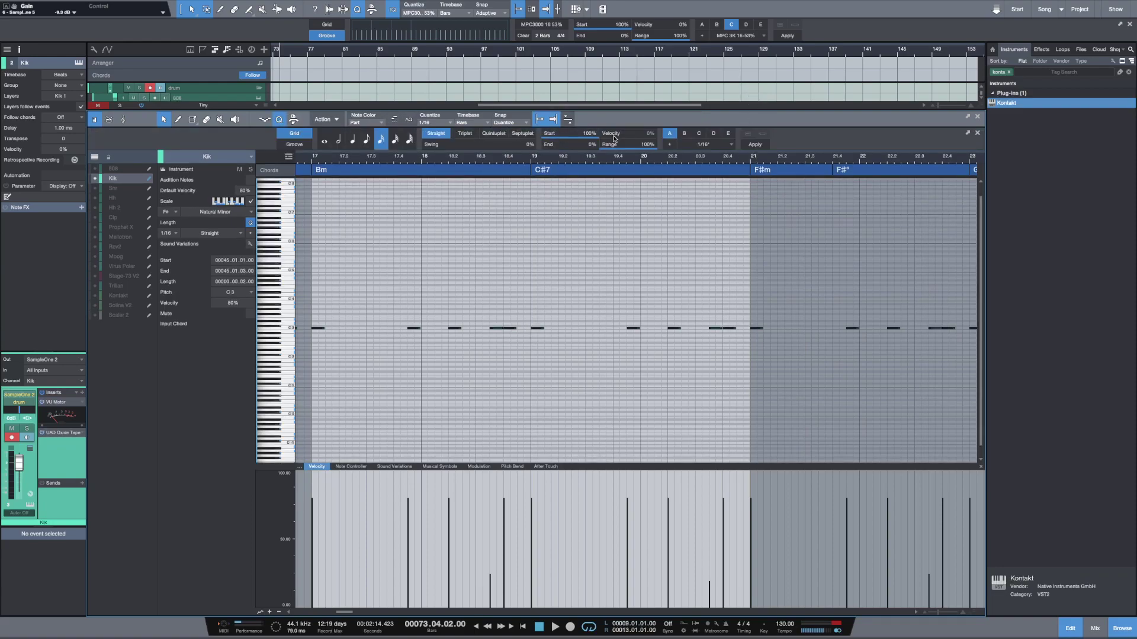
click(721, 147)
click(699, 166)
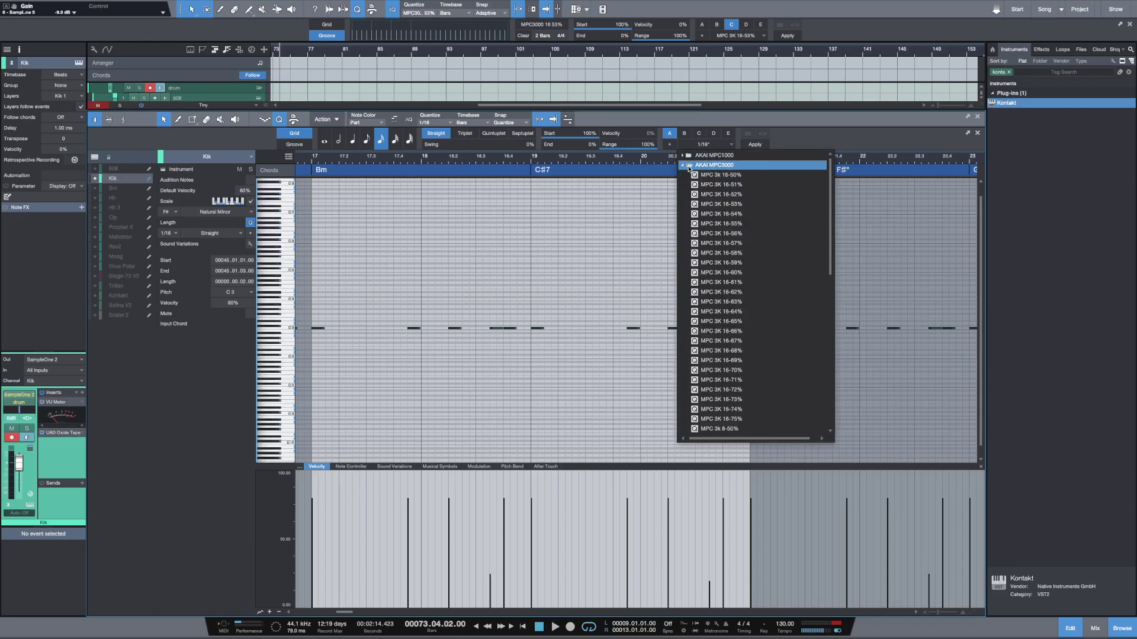
click(721, 204)
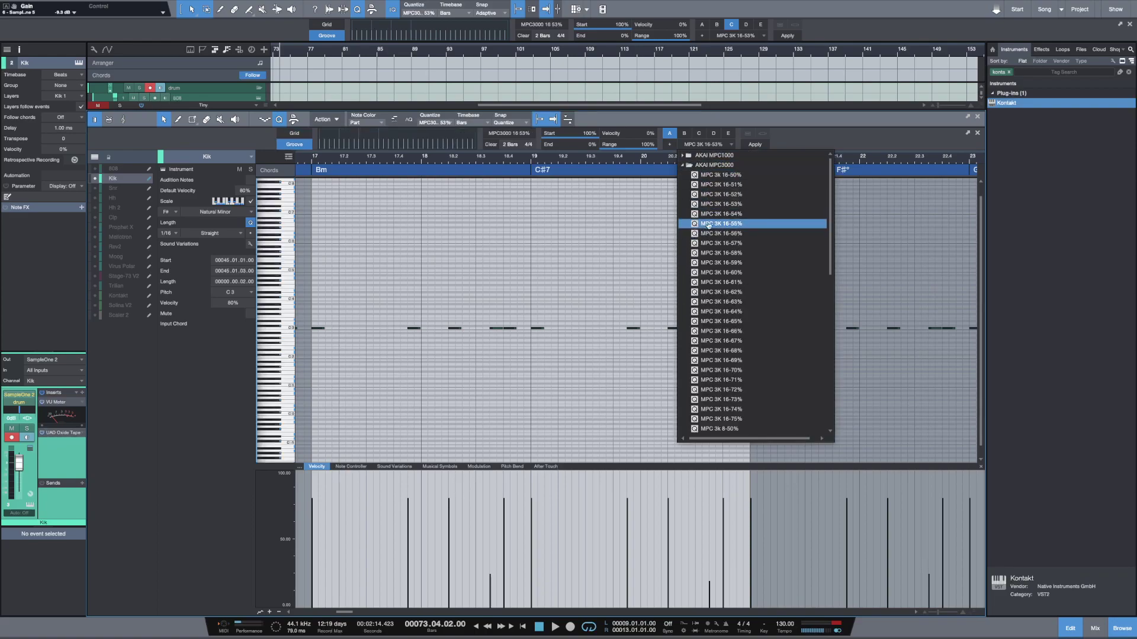
click(704, 205)
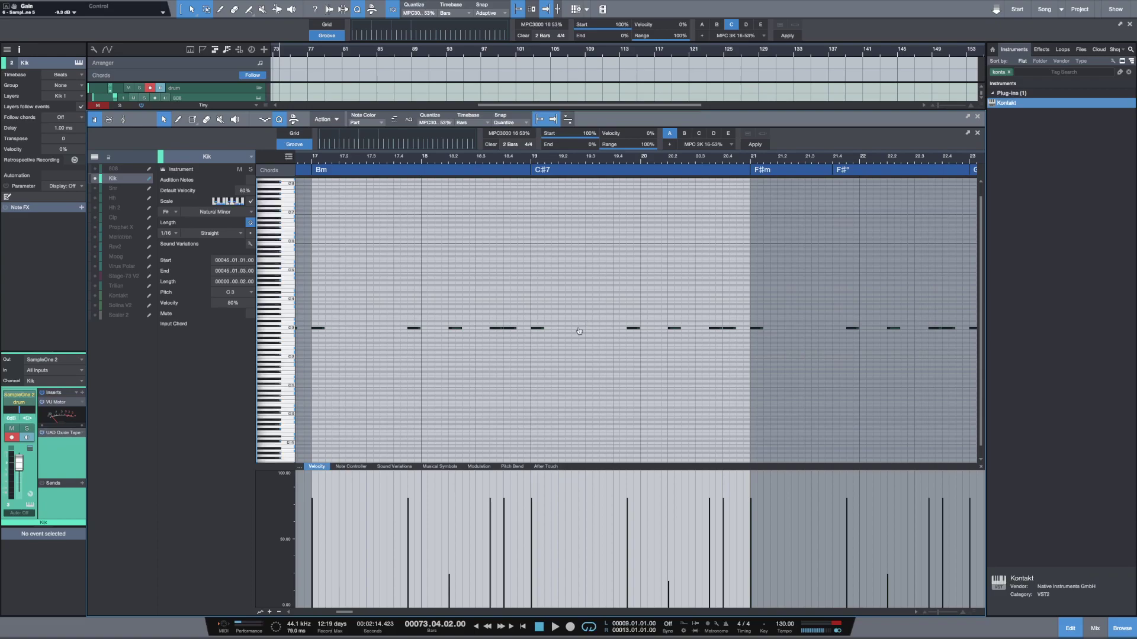
Step: In bars 10 and 12 of the Kik part, raise the soft hit near beat 2 and lower the hit after beat 3 to about 22 %
drag(548, 330, 544, 330)
click(454, 328)
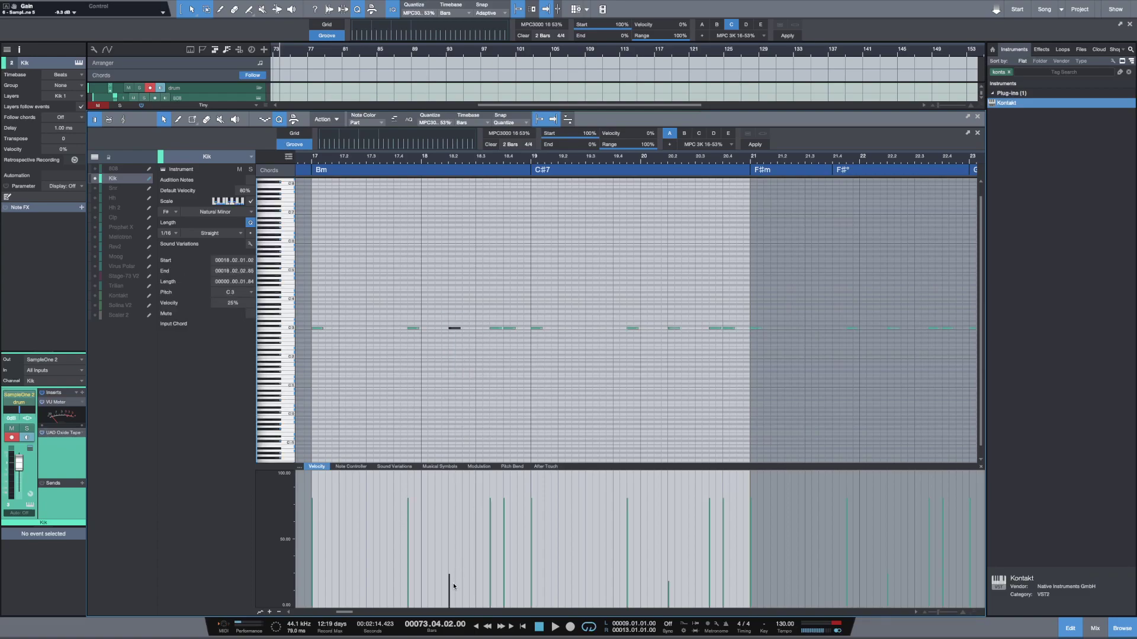
drag(457, 111, 467, 346)
key(space)
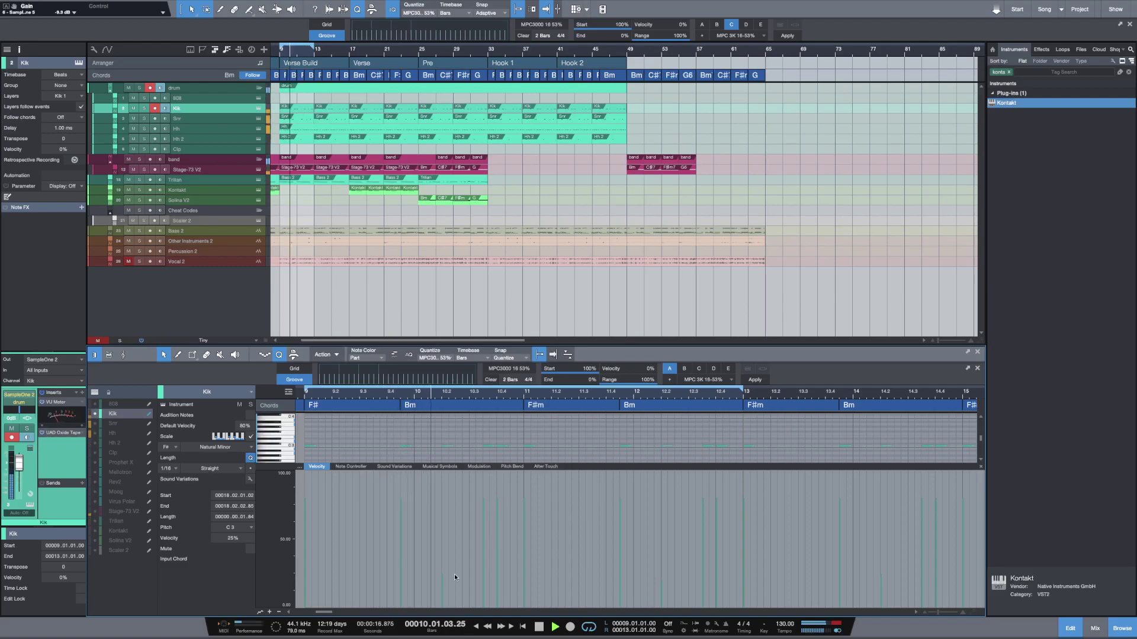
key(space)
drag(443, 592, 487, 588)
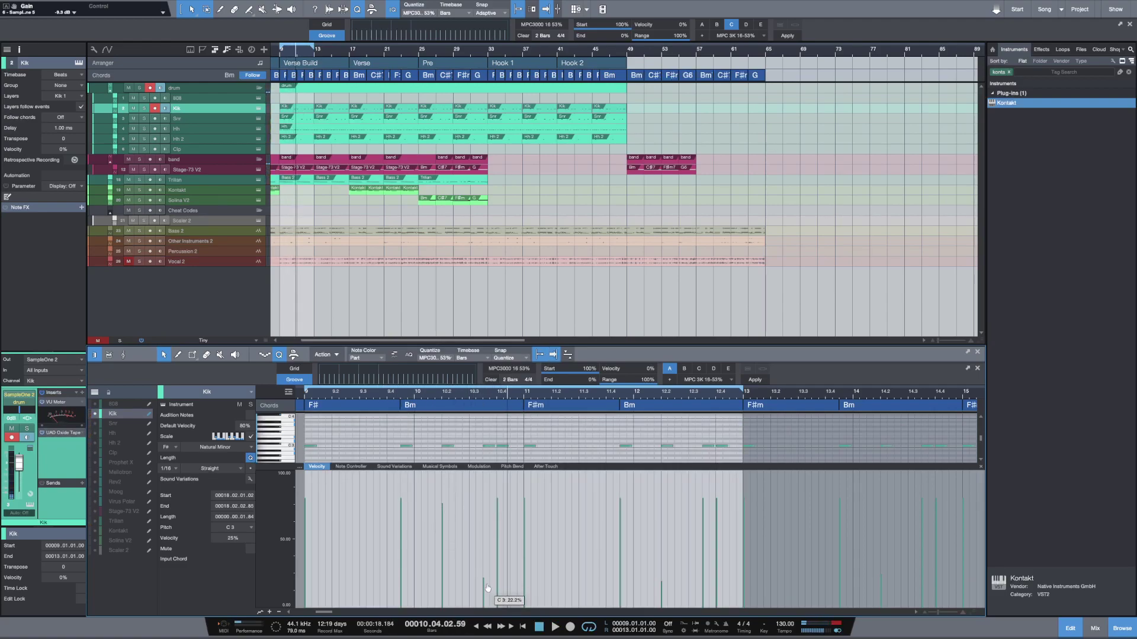
drag(710, 603, 662, 518)
Step: Delete the Kik parts from bar 13 onward and duplicate the bar 9 part repeatedly up to bar 49
drag(623, 109, 322, 96)
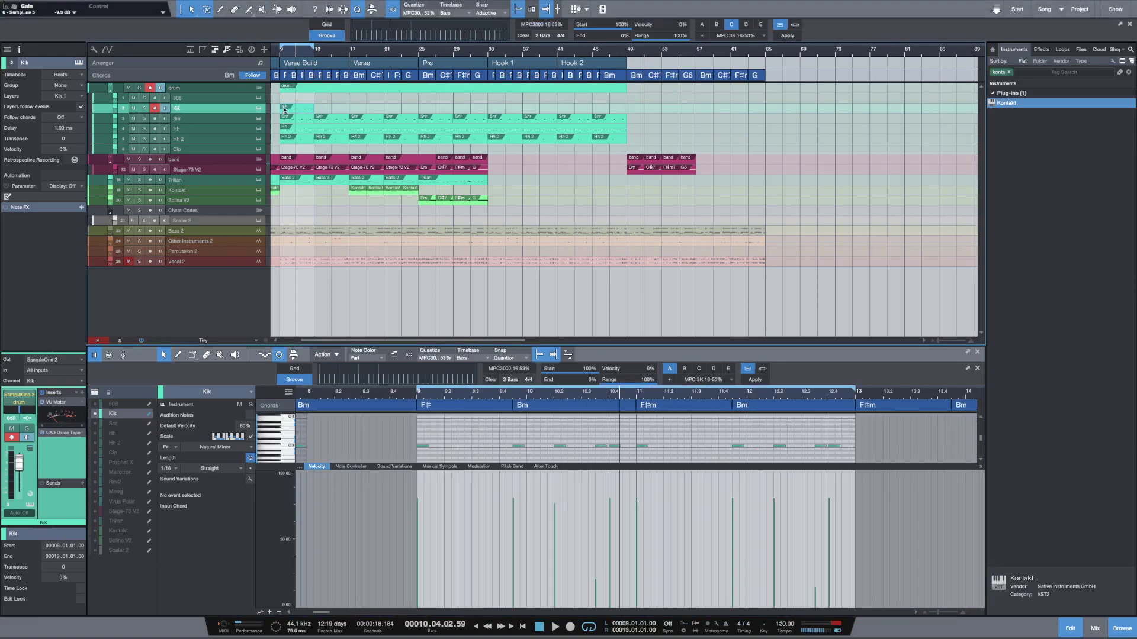
key(d)
key(d)
key(d)
key(d)
key(d)
key(d)
key(d)
key(d)
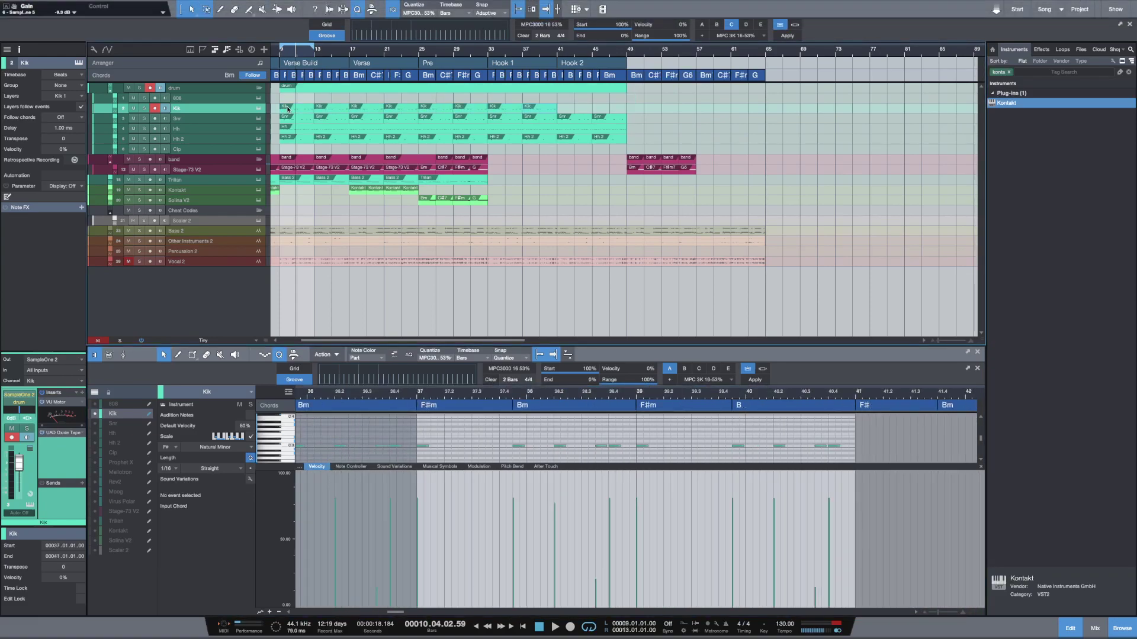
key(d)
Step: Set the velocity strength in the Kik track's SampleOne XT to 100 %, play the beat and close the instrument window
click(259, 109)
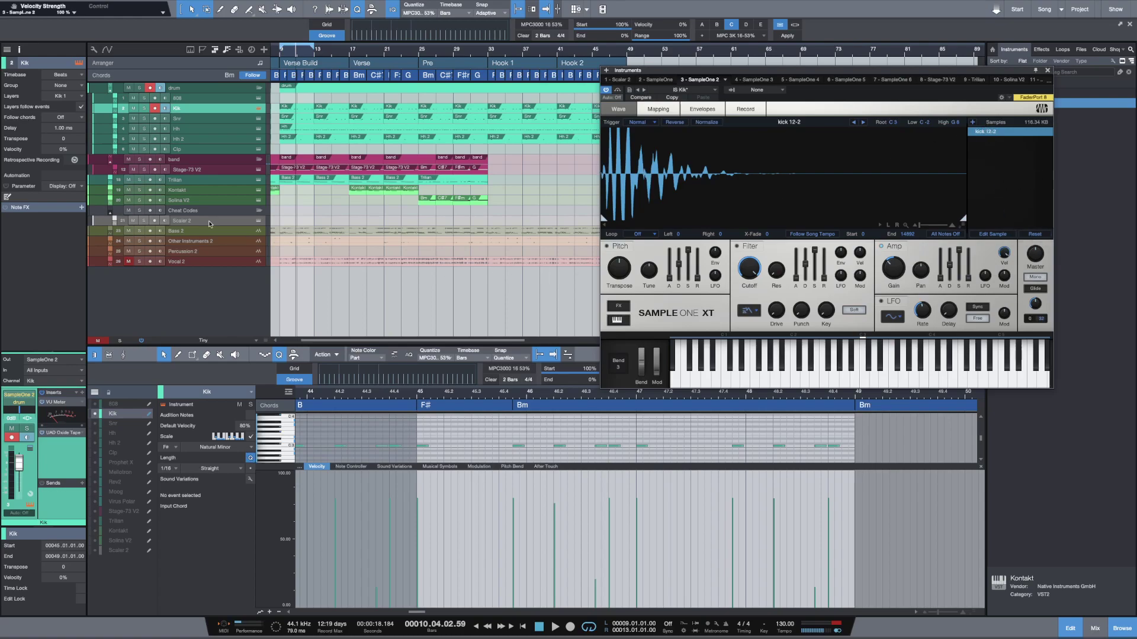
key(space)
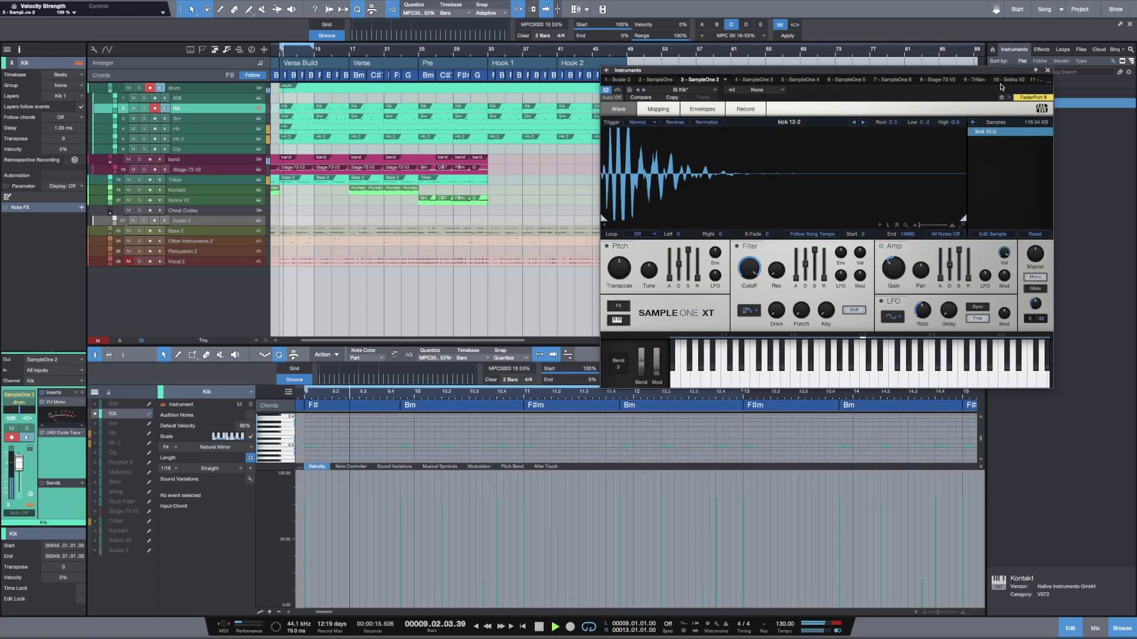
click(1047, 70)
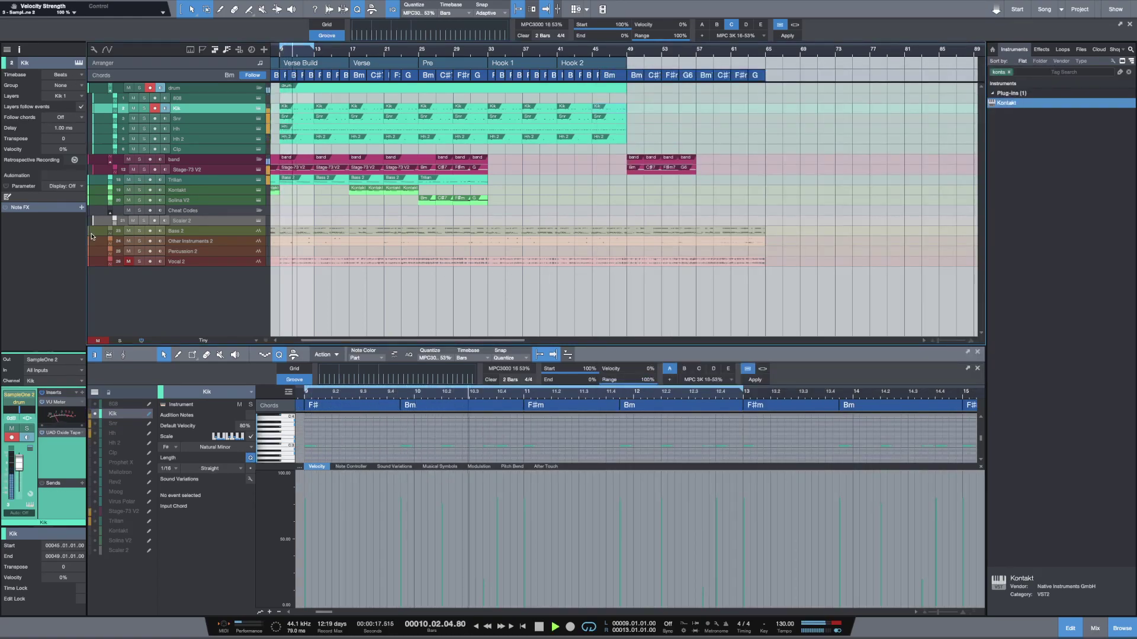
Step: Unmute the Vocal 2 track and remove the Bass 2, Other Instruments 2 and Percussion 2 tracks
click(196, 233)
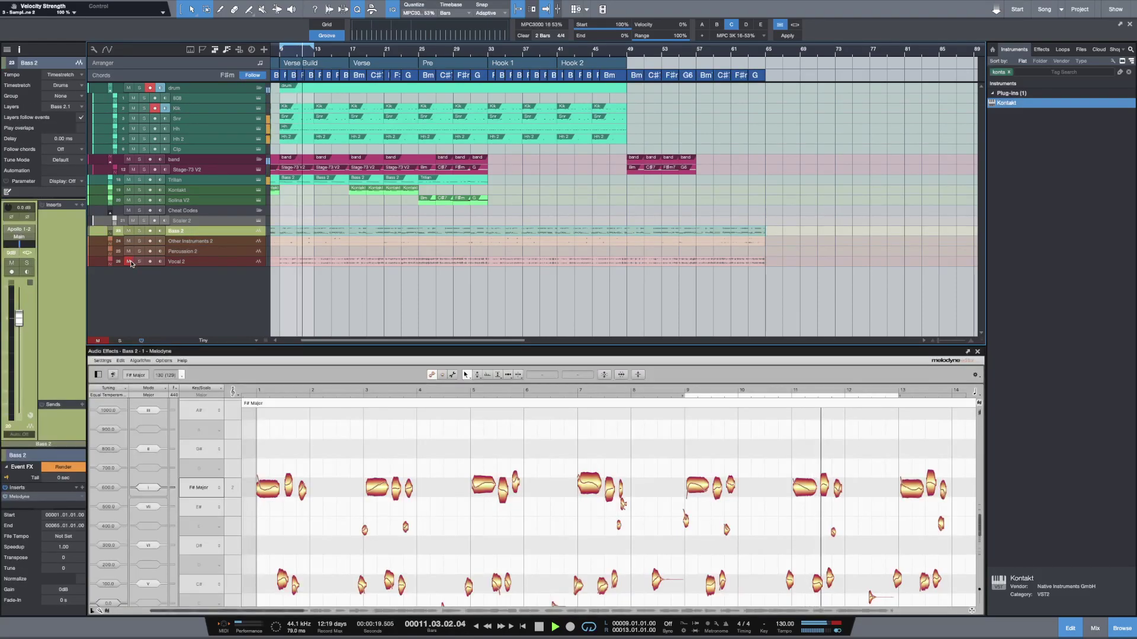
click(178, 262)
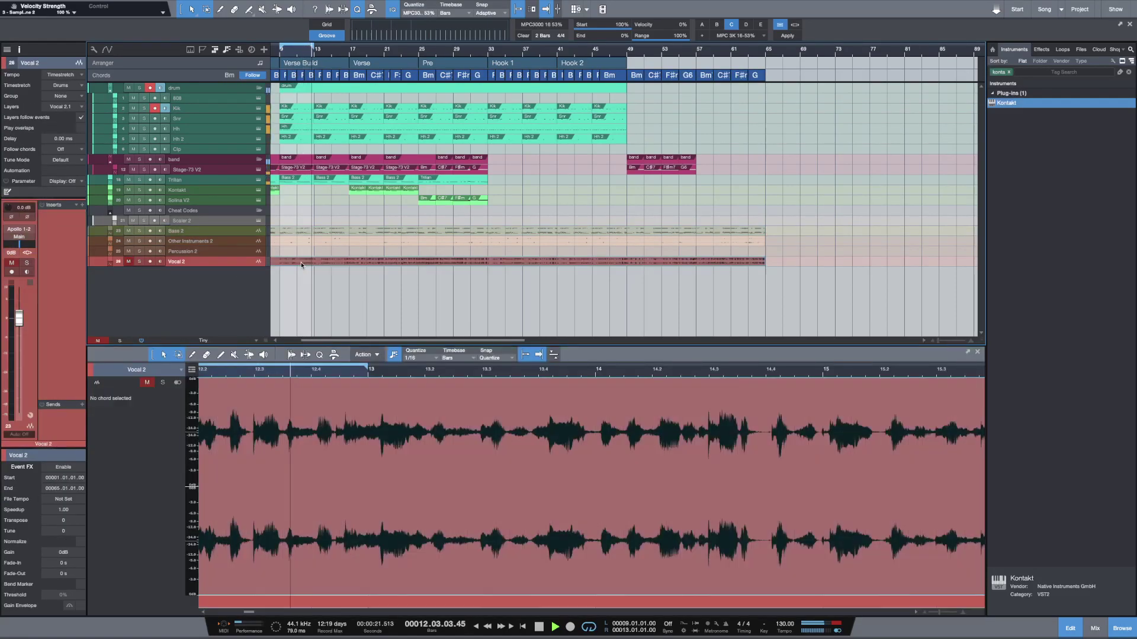
click(237, 231)
shift+click(236, 251)
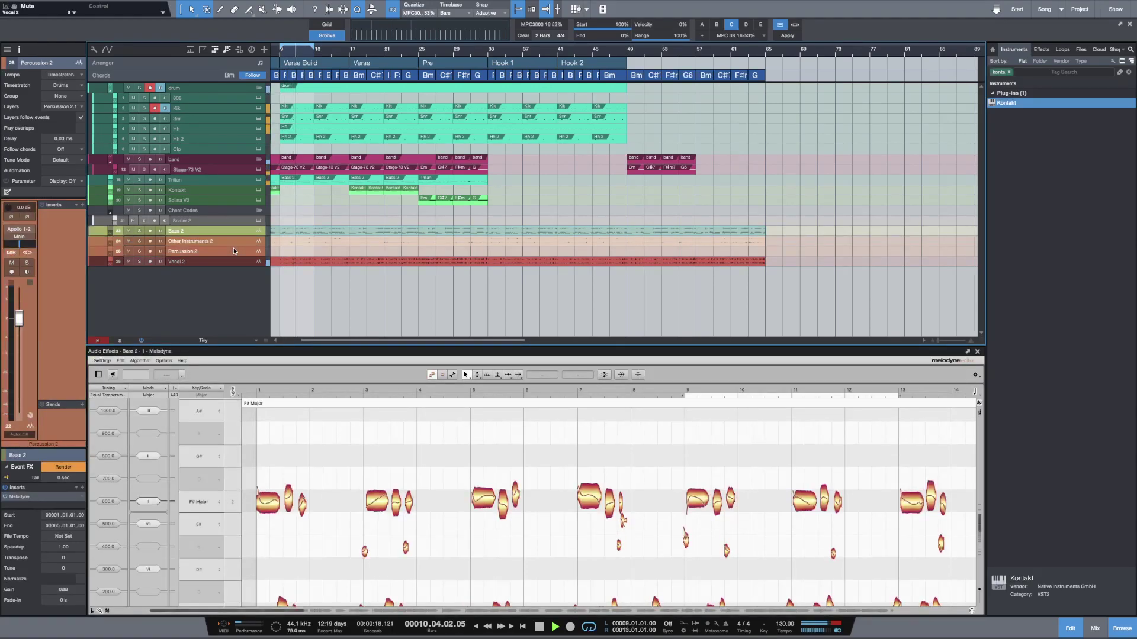
right_click(245, 230)
click(318, 278)
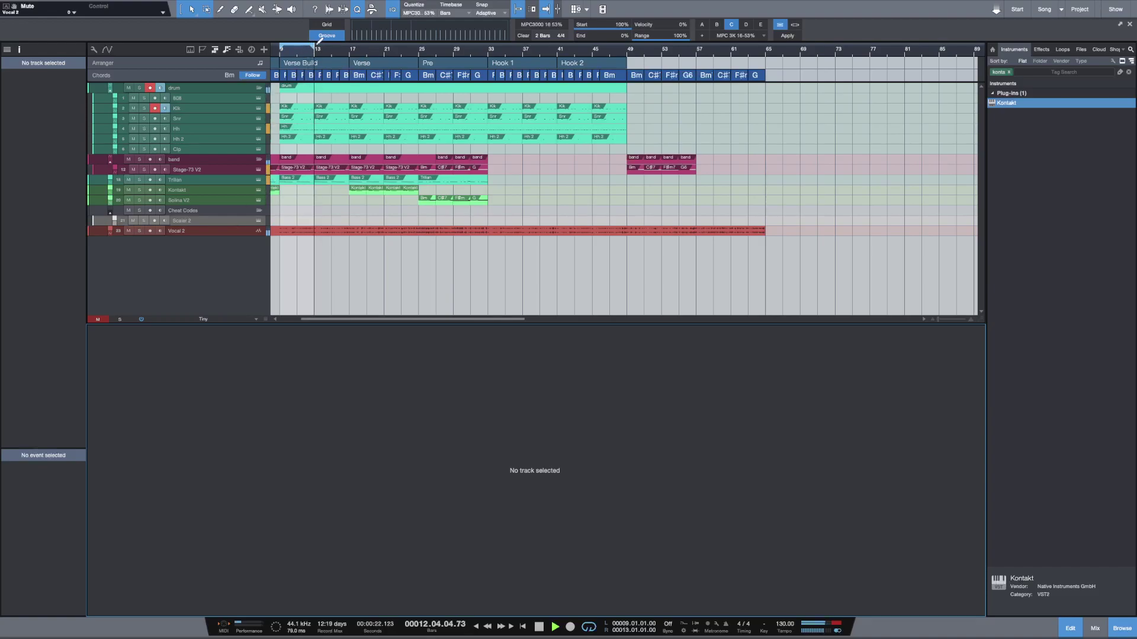
Step: Extend the loop range to span from bar 1 to bar 33
drag(313, 46, 487, 64)
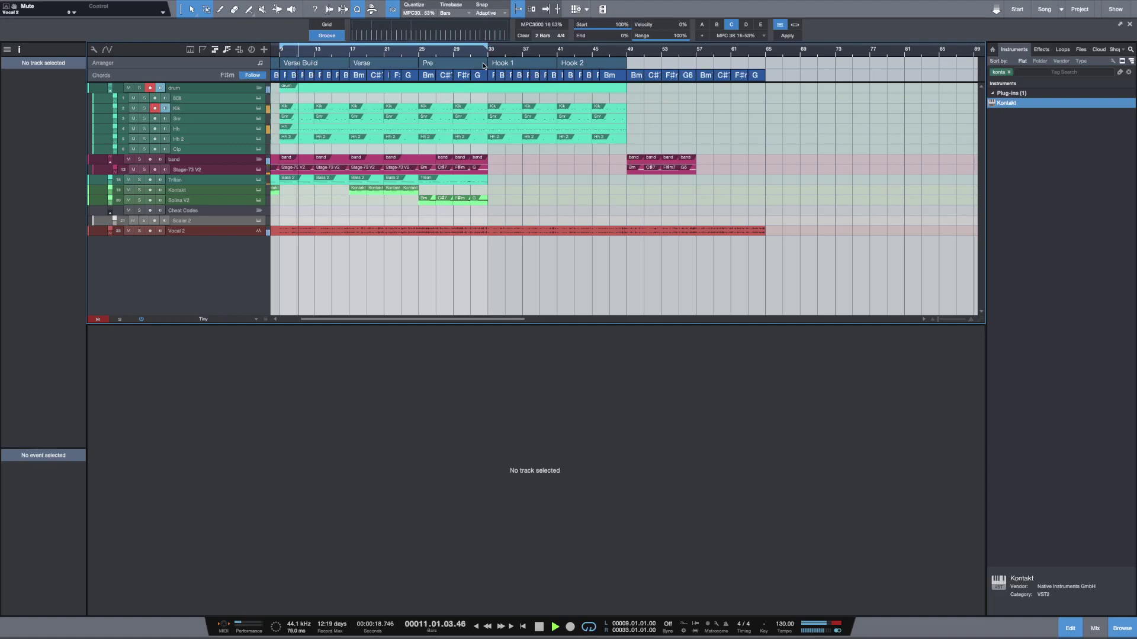
scroll(324, 69, left, 3)
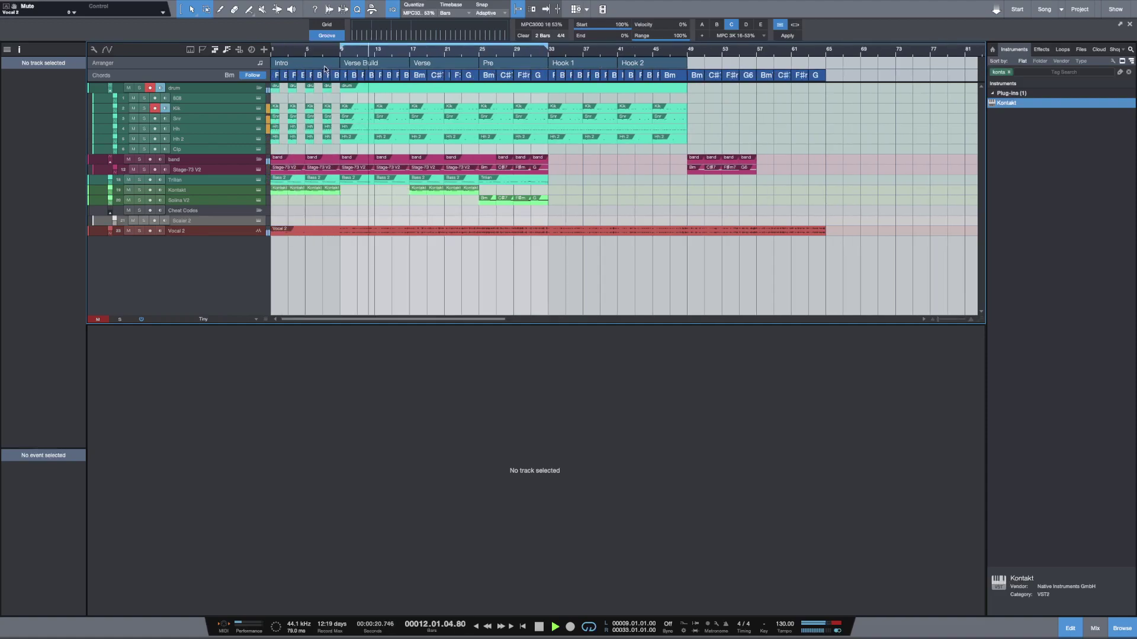
drag(341, 46, 253, 52)
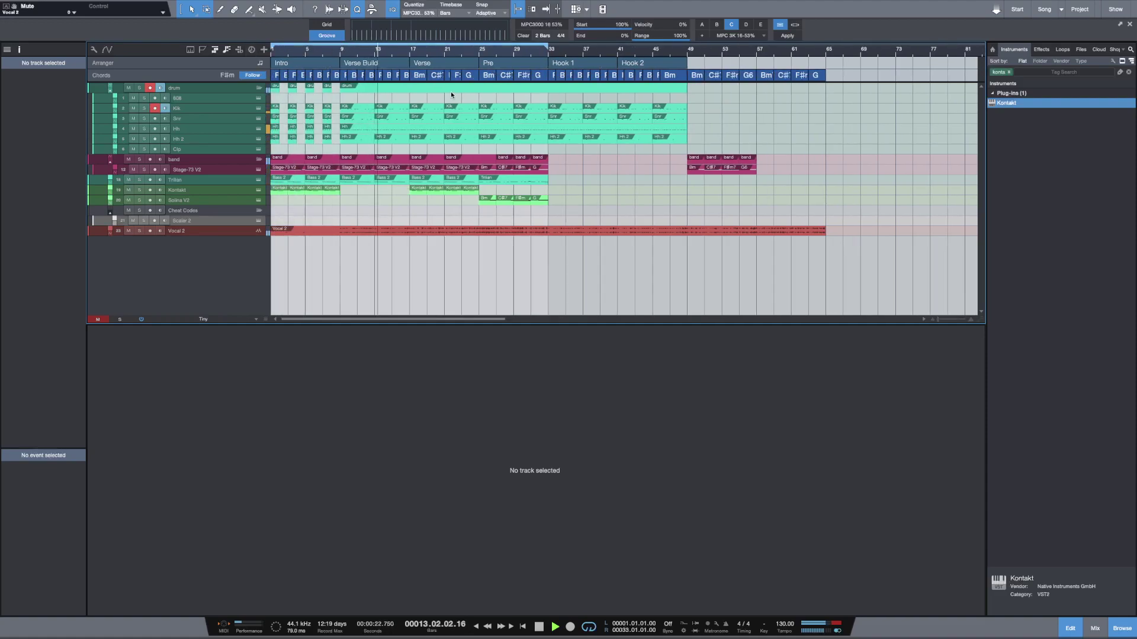
Step: Insert Pro EQ on the Vocal 2 track and enable its low-cut filter
click(208, 231)
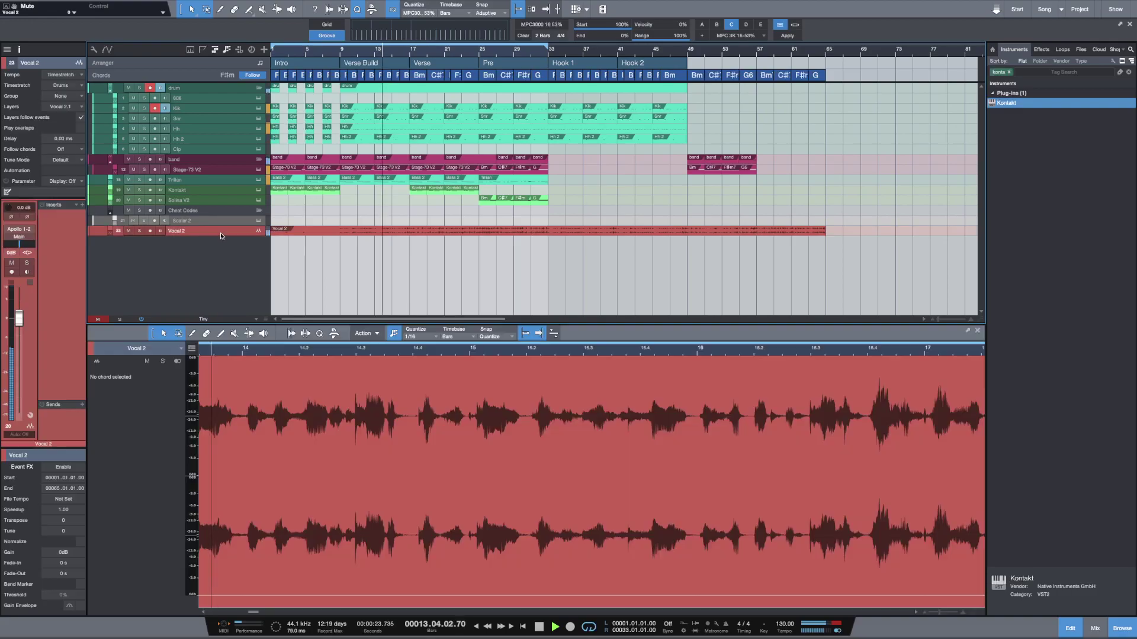
click(82, 205)
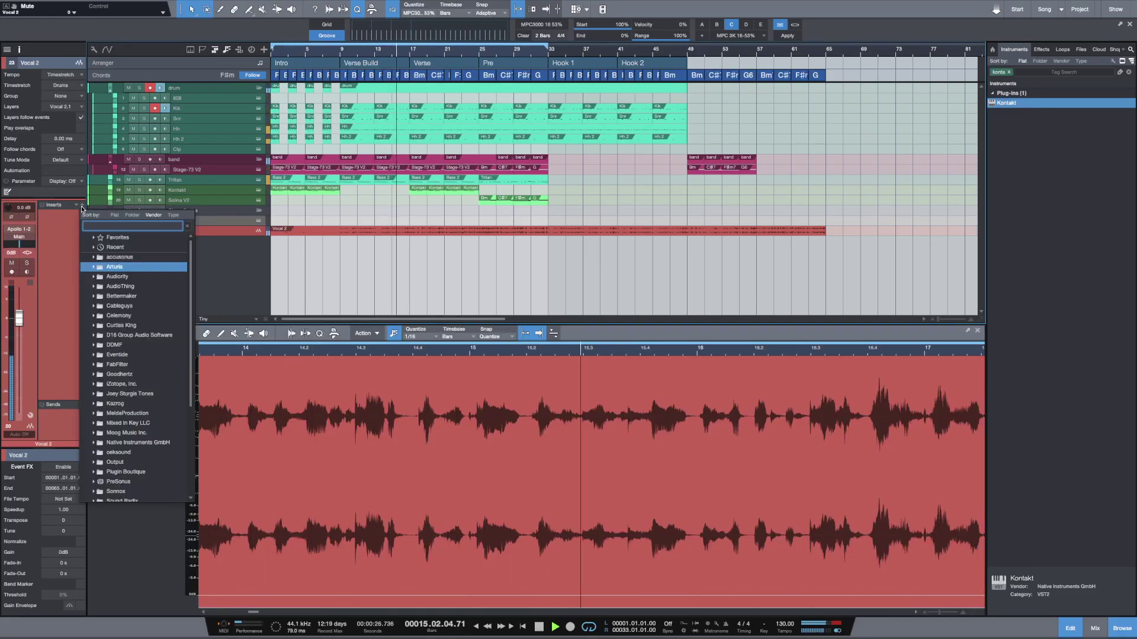
text(eq)
key(Return)
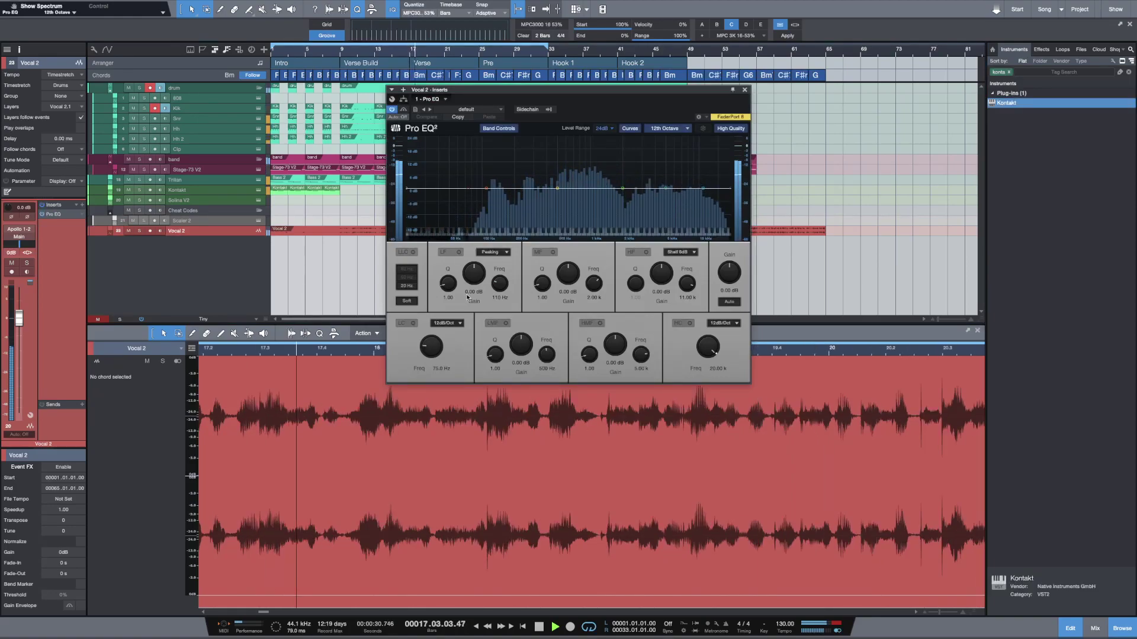
click(413, 323)
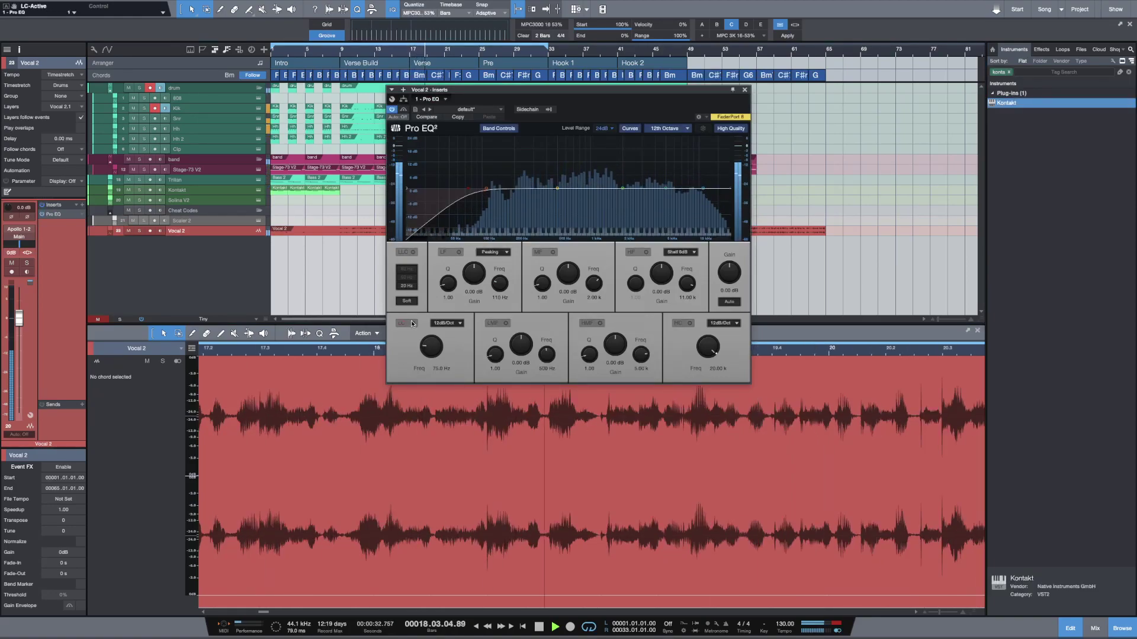
Step: Set Vocal 2's Pro EQ low cut to 48dB/Oct at 110 Hz and cut the low-mid band by about 5 dB
click(447, 323)
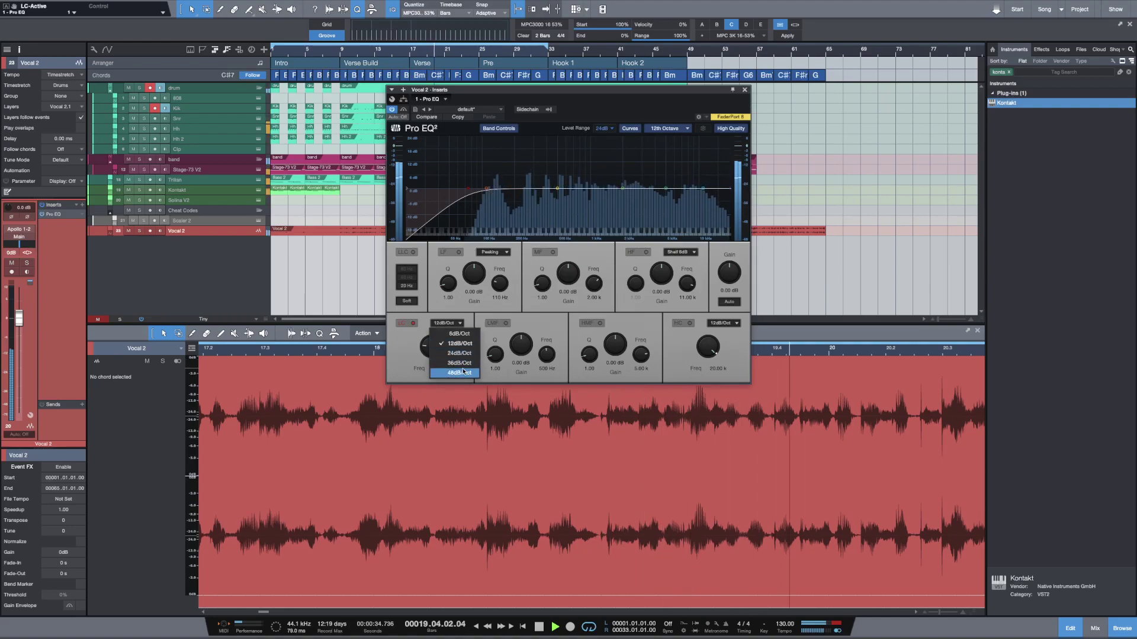
click(459, 372)
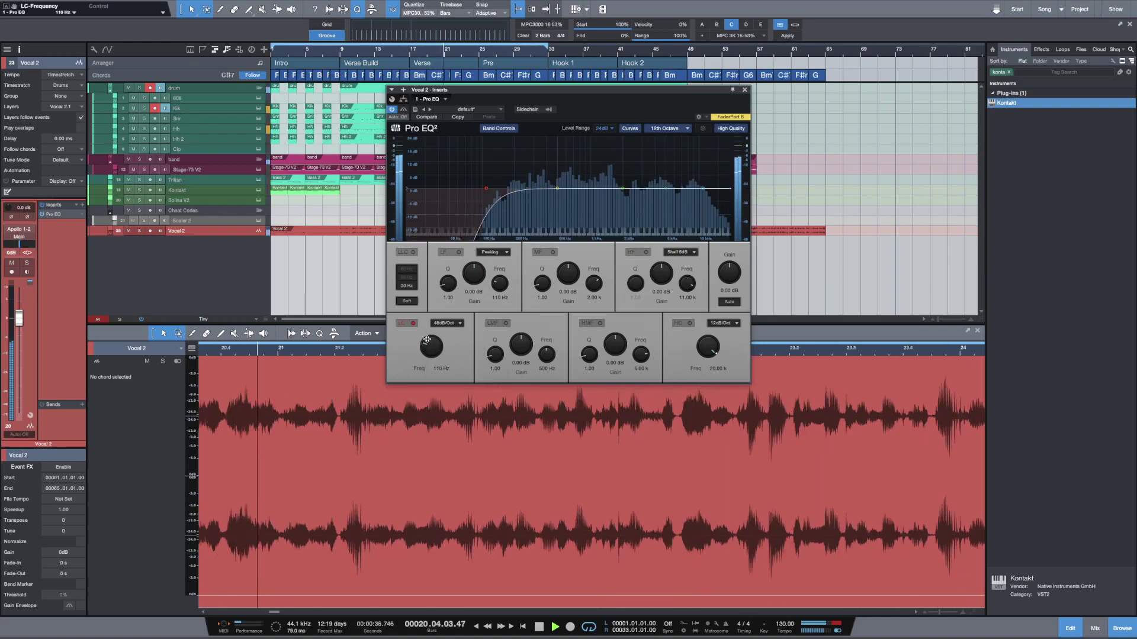
drag(557, 188, 556, 202)
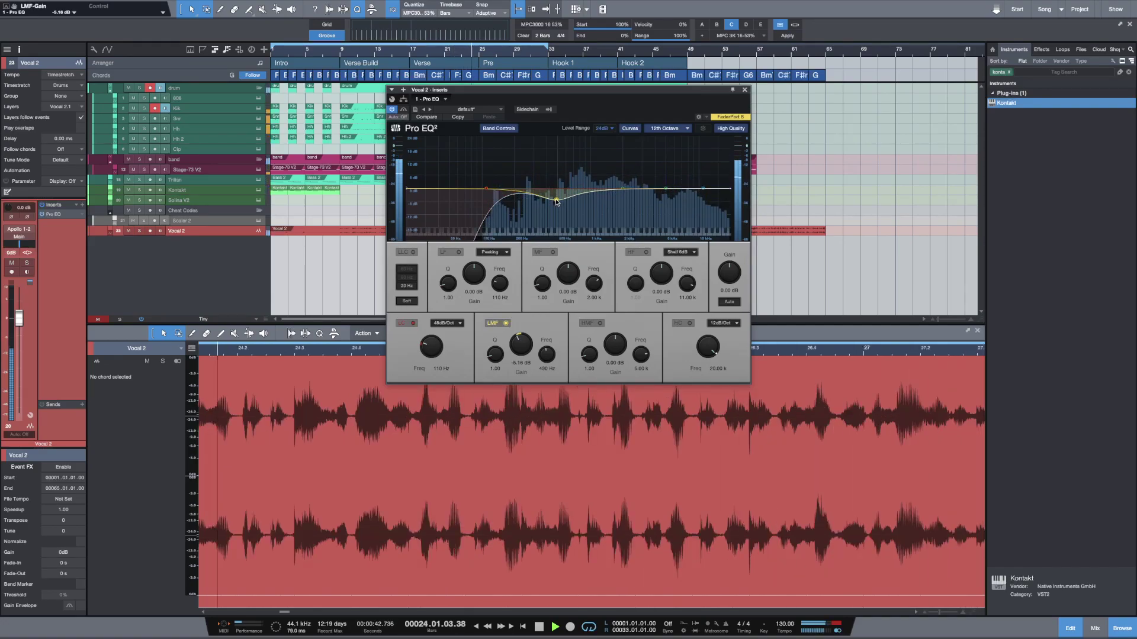
click(744, 89)
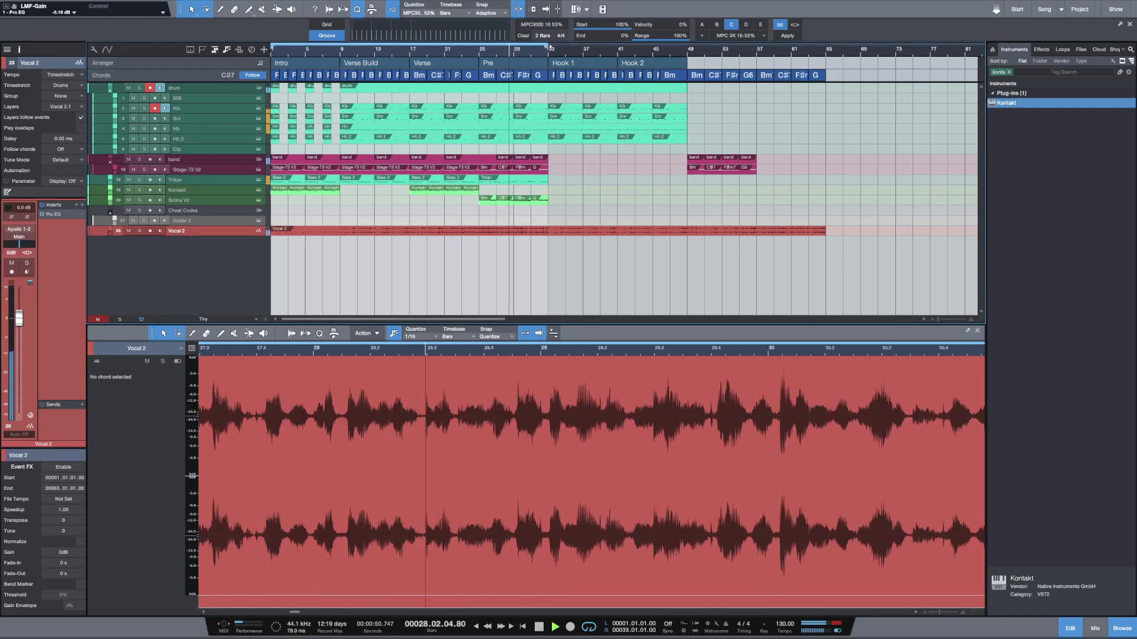
Step: Extend the loop range to bar 50 and copy the Verse Build Stage-73 V2 and Trilian parts across Hook 1 and Hook 2
drag(548, 45, 694, 40)
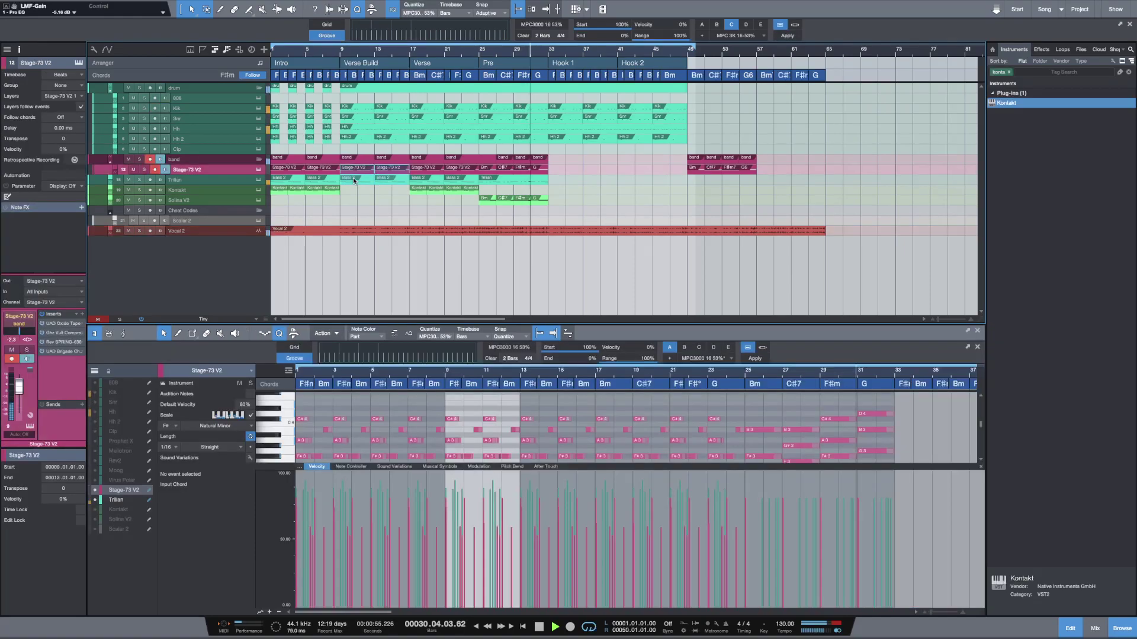
double_click(353, 177)
drag(352, 182, 560, 183)
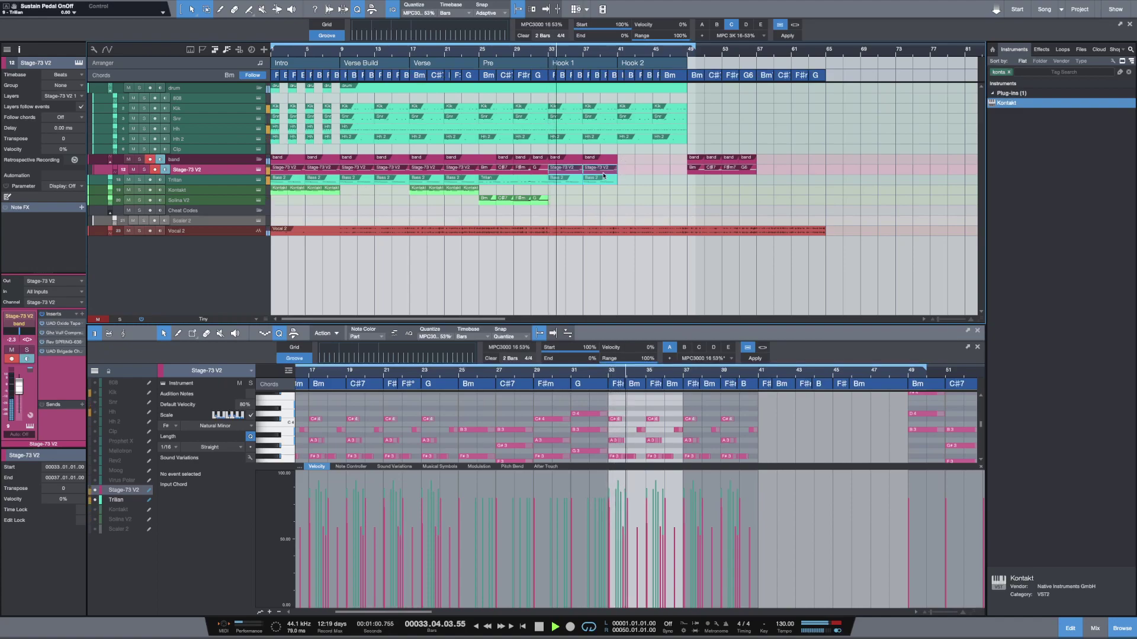
key(d)
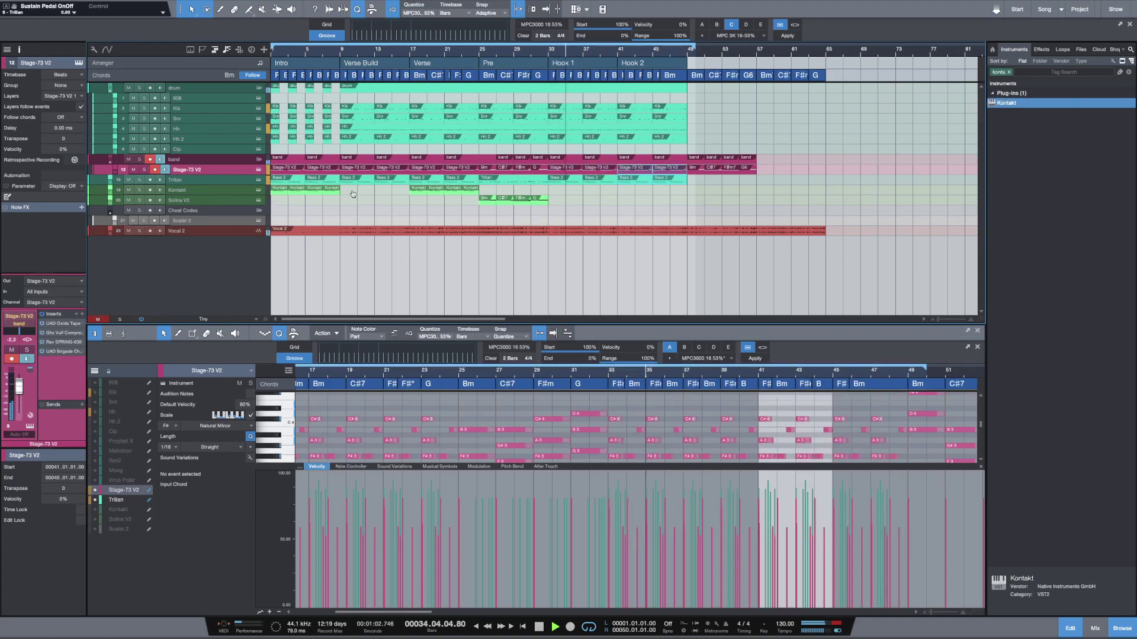
Step: Copy the Intro's Kontakt parts into the Hook 2 section, filling bars 41 to 49
click(316, 189)
drag(317, 193, 625, 189)
key(d)
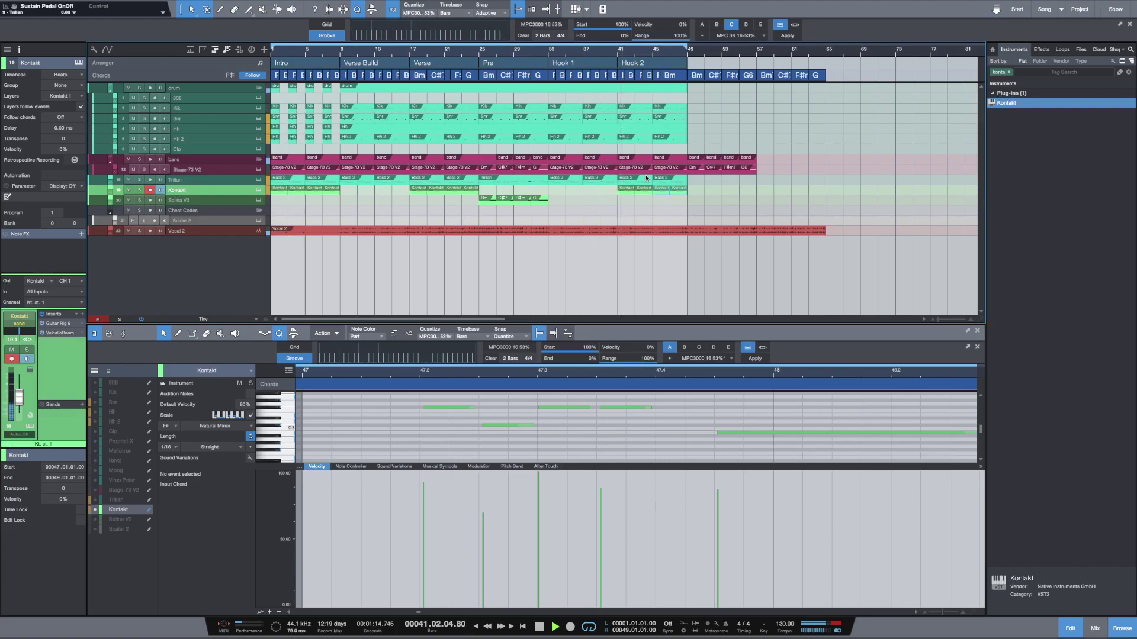
Step: Lower the Stage-73 V2 track's volume to about -3.8 dB
click(207, 169)
drag(20, 389, 21, 390)
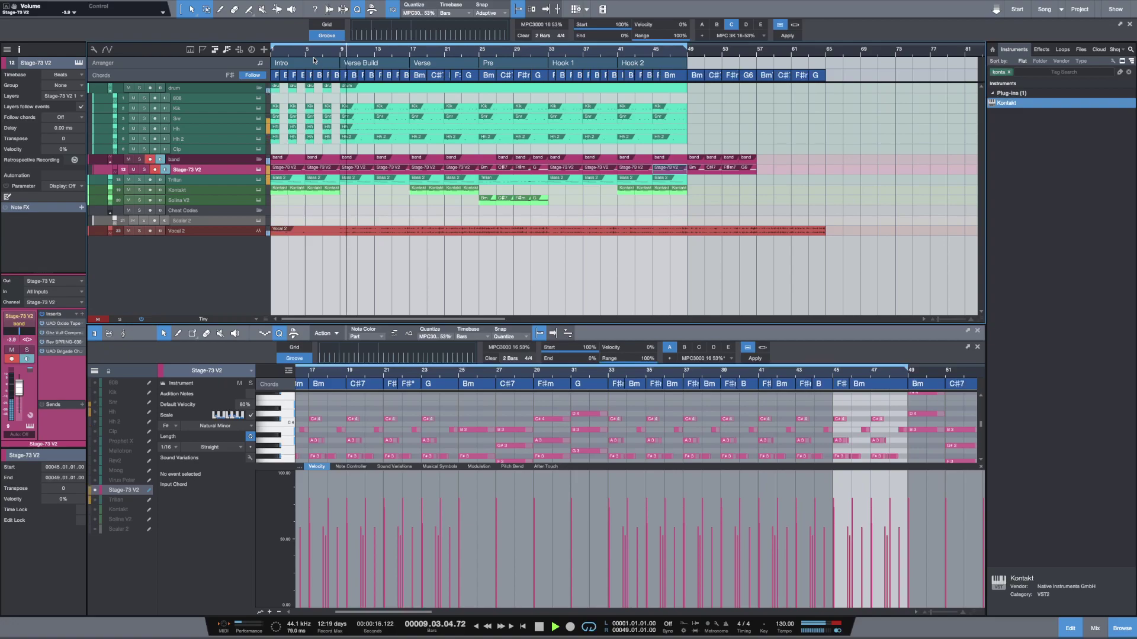
Step: Insert the UAD Pure Plate reverb on the Vocal 2 track after Pro EQ
click(215, 230)
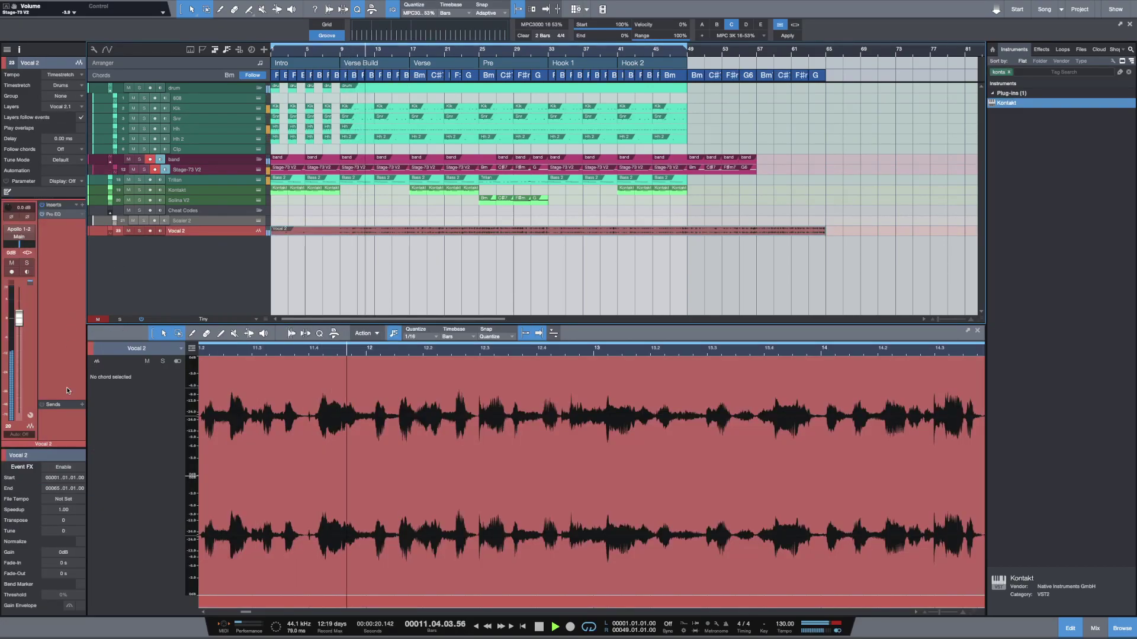
click(82, 206)
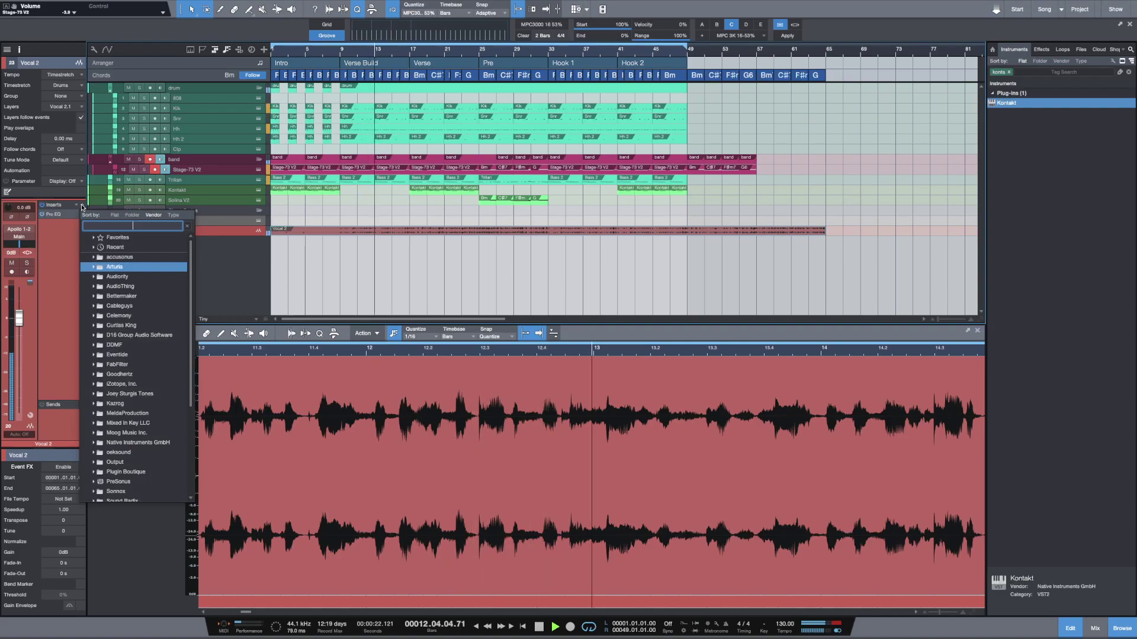
text(plate)
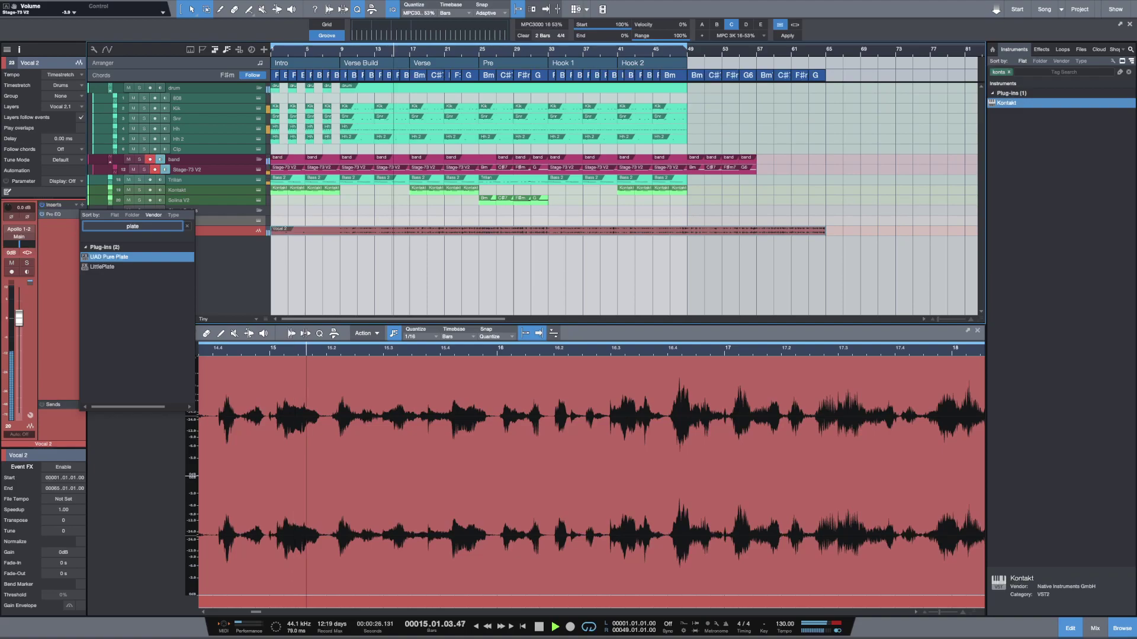
key(Return)
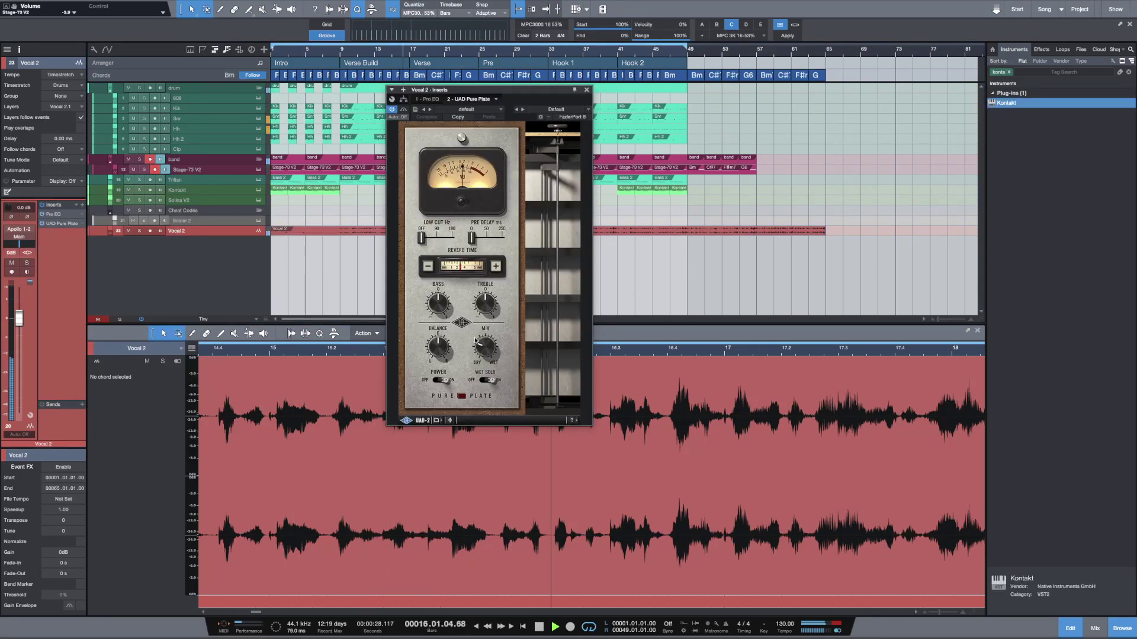
Step: Set Pure Plate's low cut to 90 Hz and pre-delay to about 50 ms with a low mix, and audition the vocal
click(488, 384)
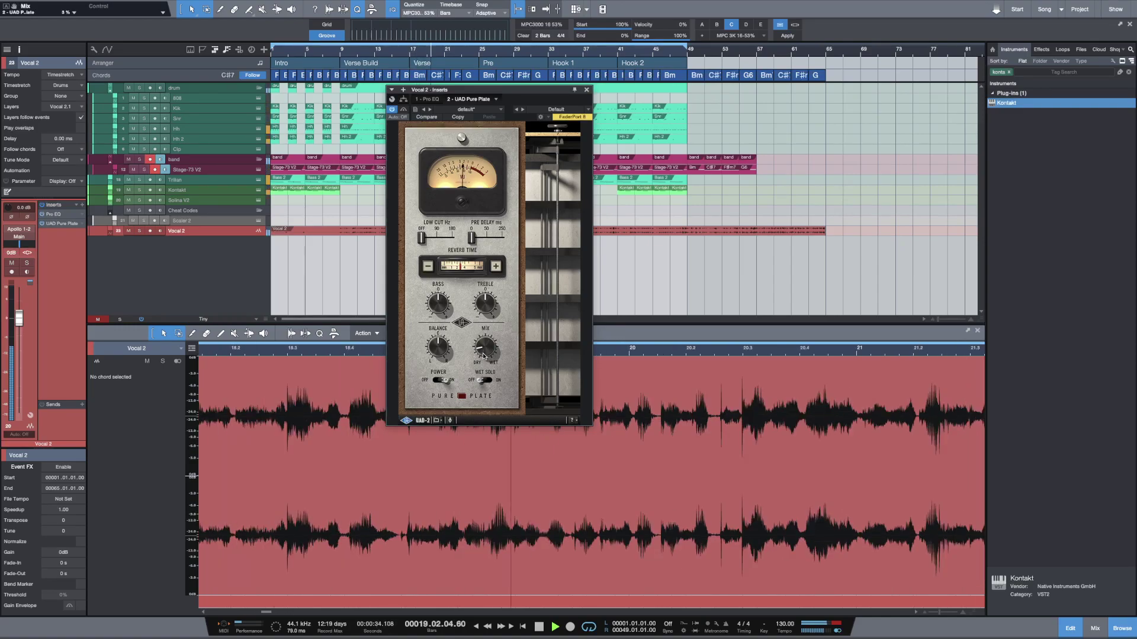
drag(425, 241, 484, 243)
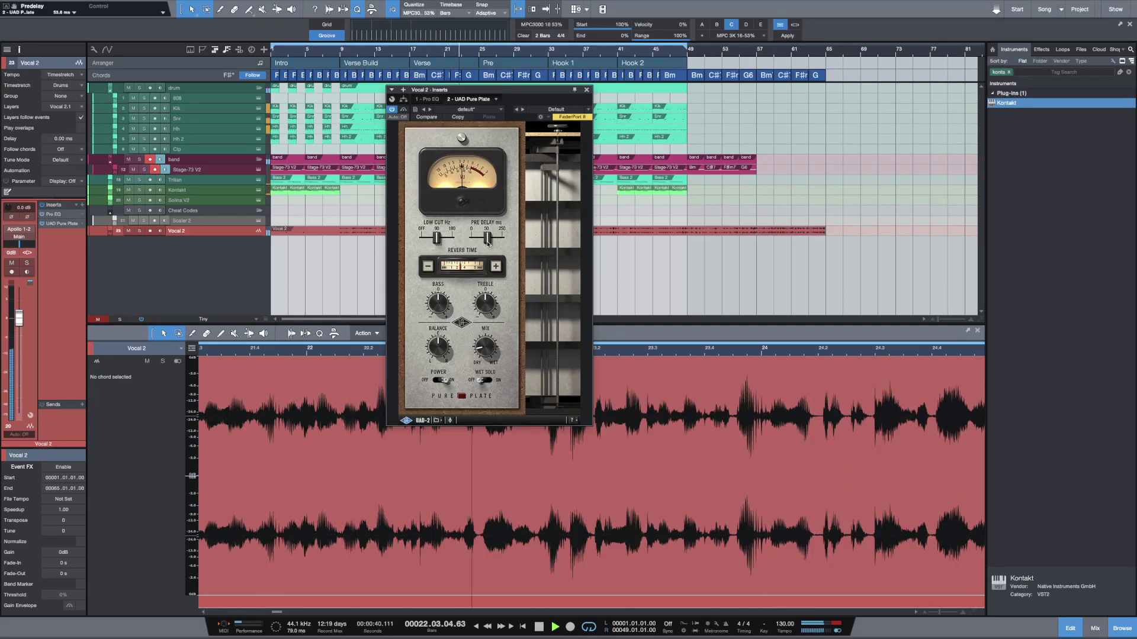
drag(494, 342, 487, 349)
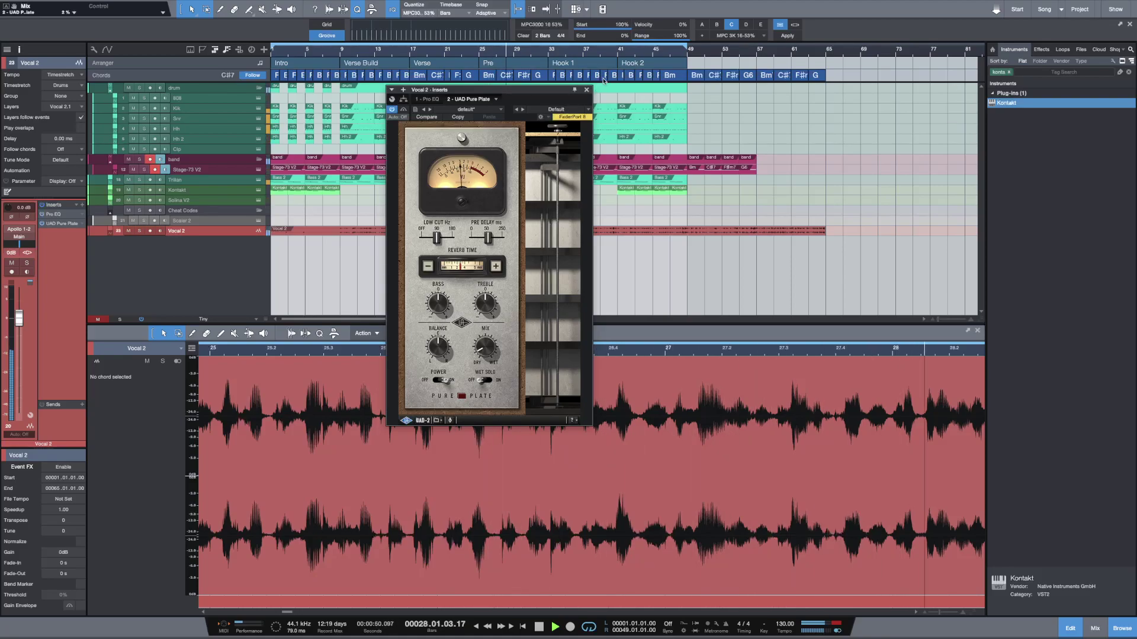
click(586, 90)
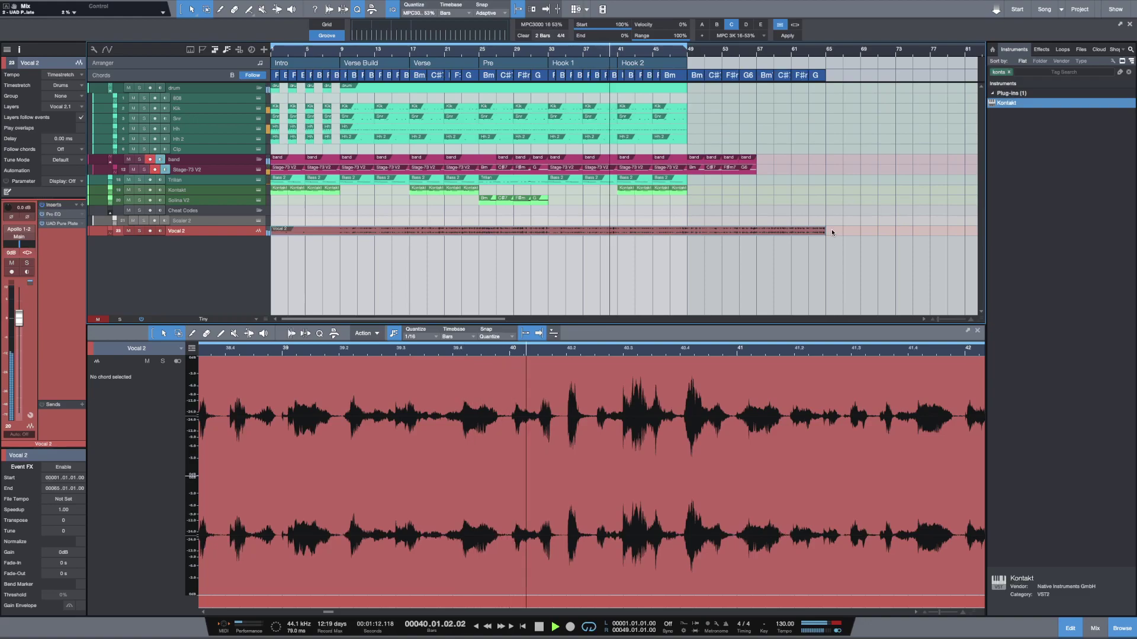
key(space)
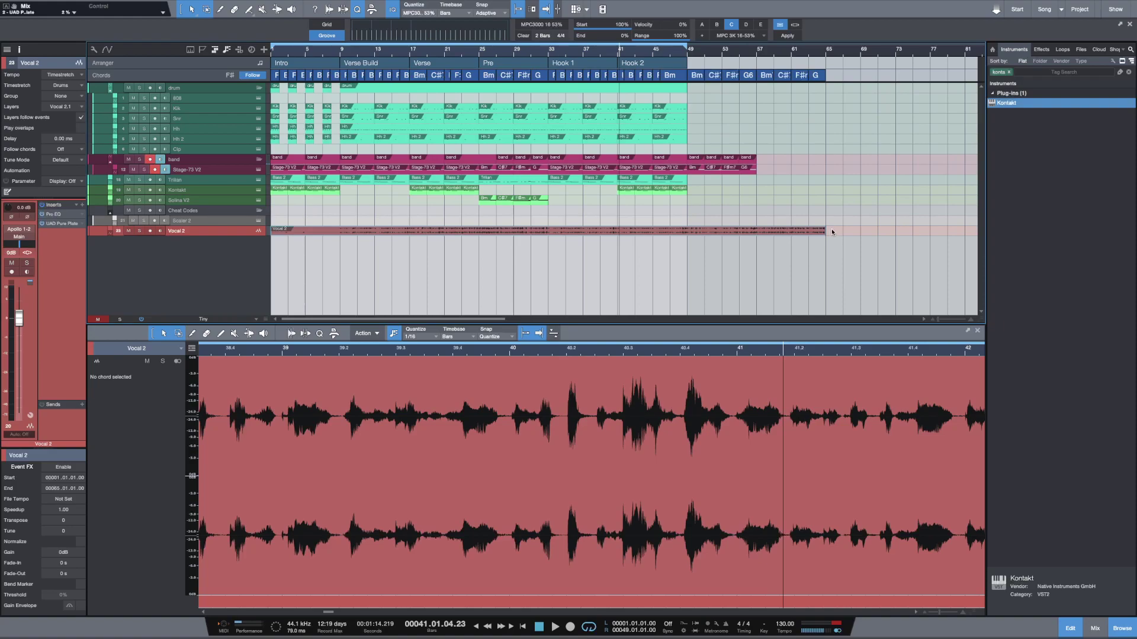
Step: Set the Hh track's delay to 12 ms and raise its volume slightly while playing from bar 9
click(259, 181)
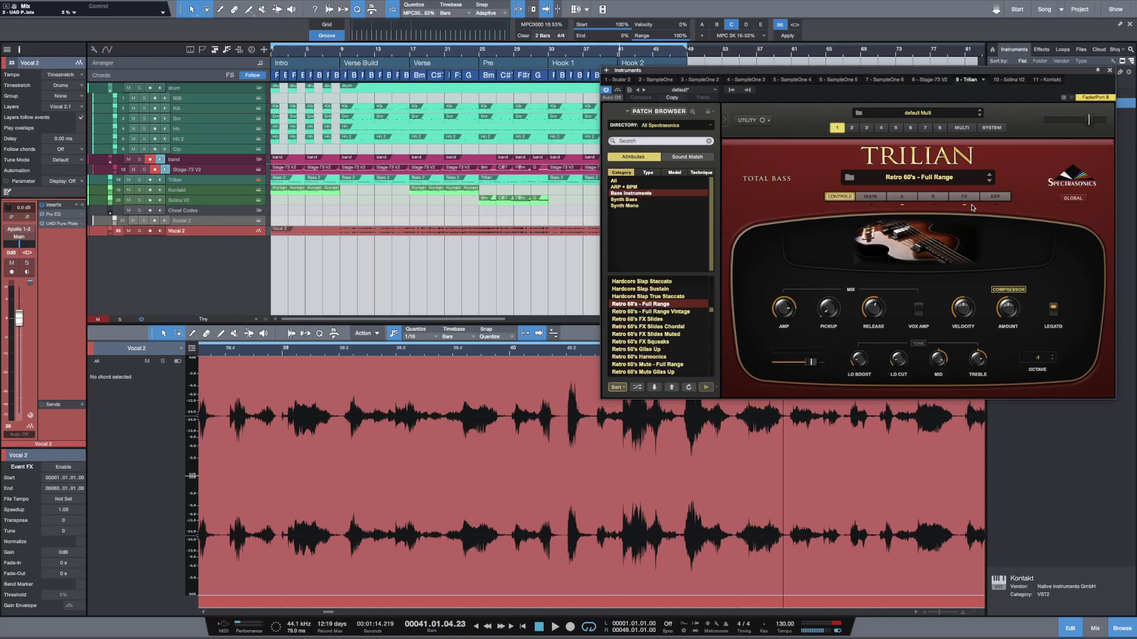
click(207, 129)
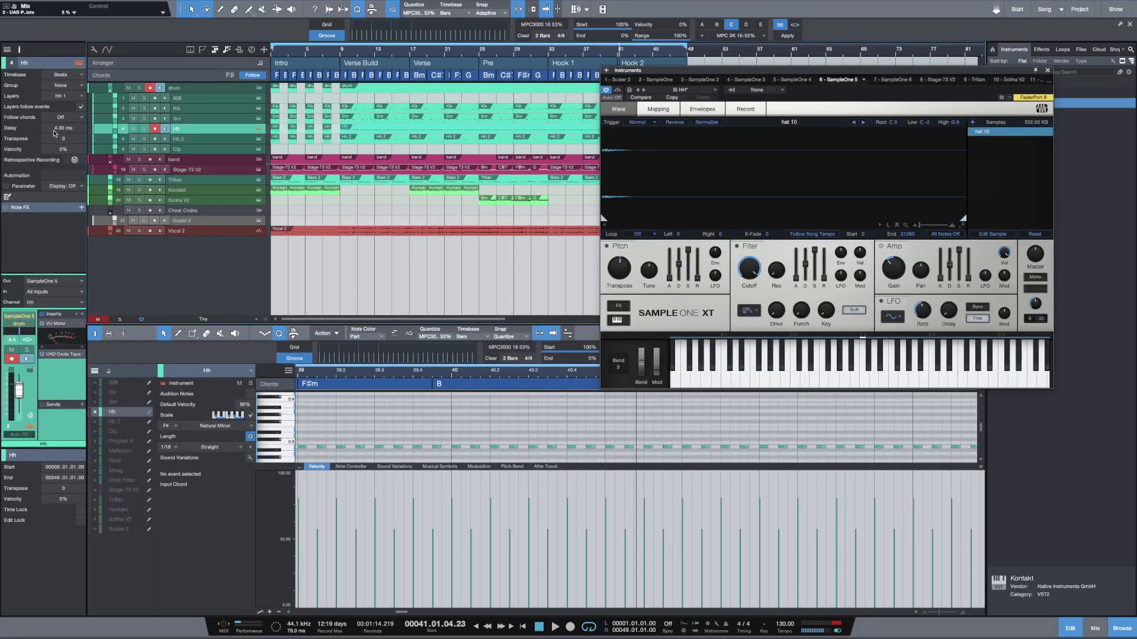
drag(57, 130, 58, 127)
click(343, 54)
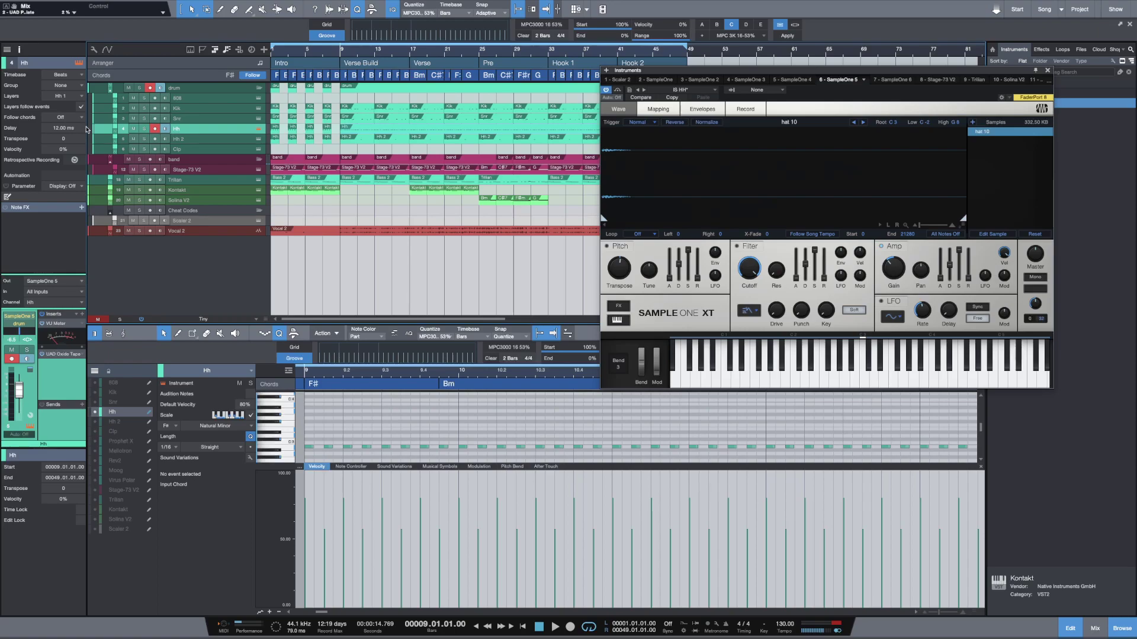
key(space)
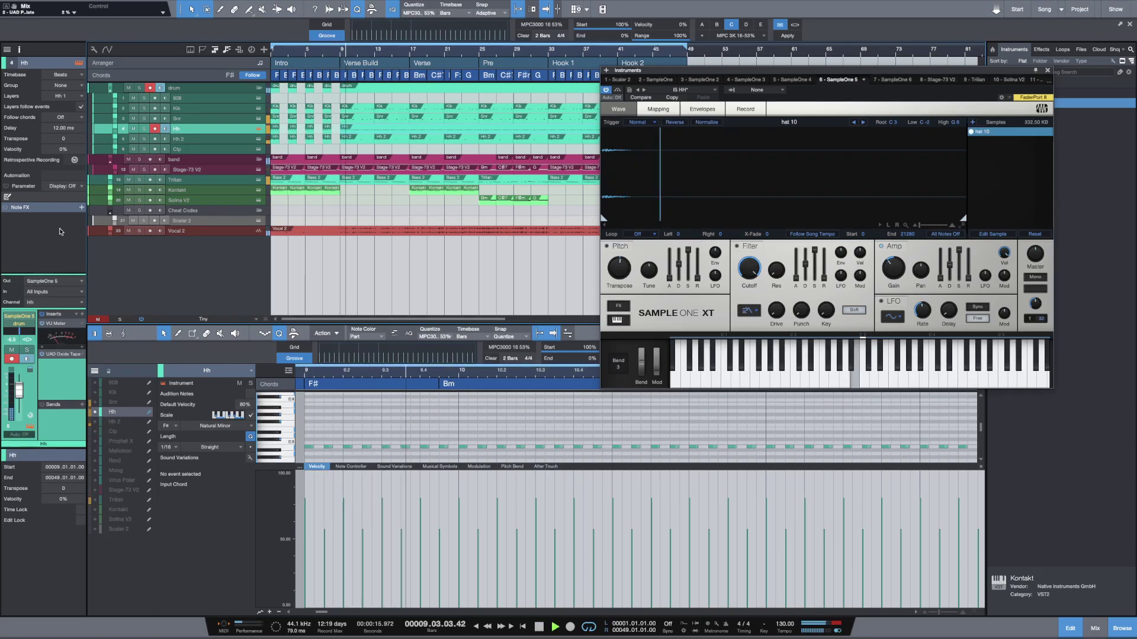
drag(19, 392, 22, 391)
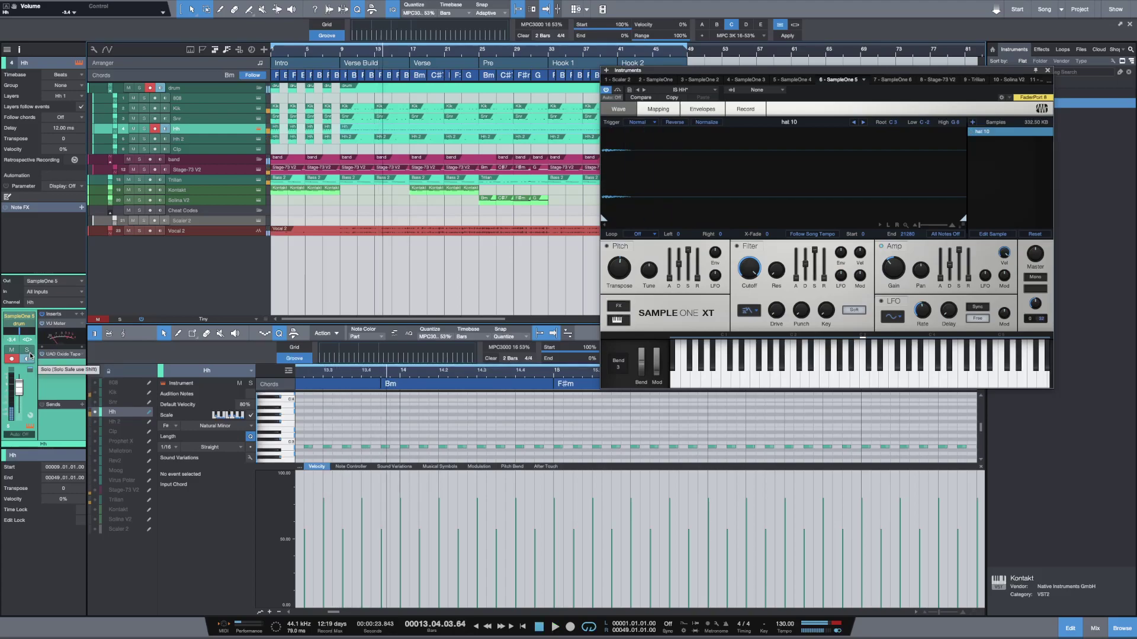
Step: Examine the Snr and Kik tracks' samples and note patterns and the Intro drum parts in the arrangement
click(218, 119)
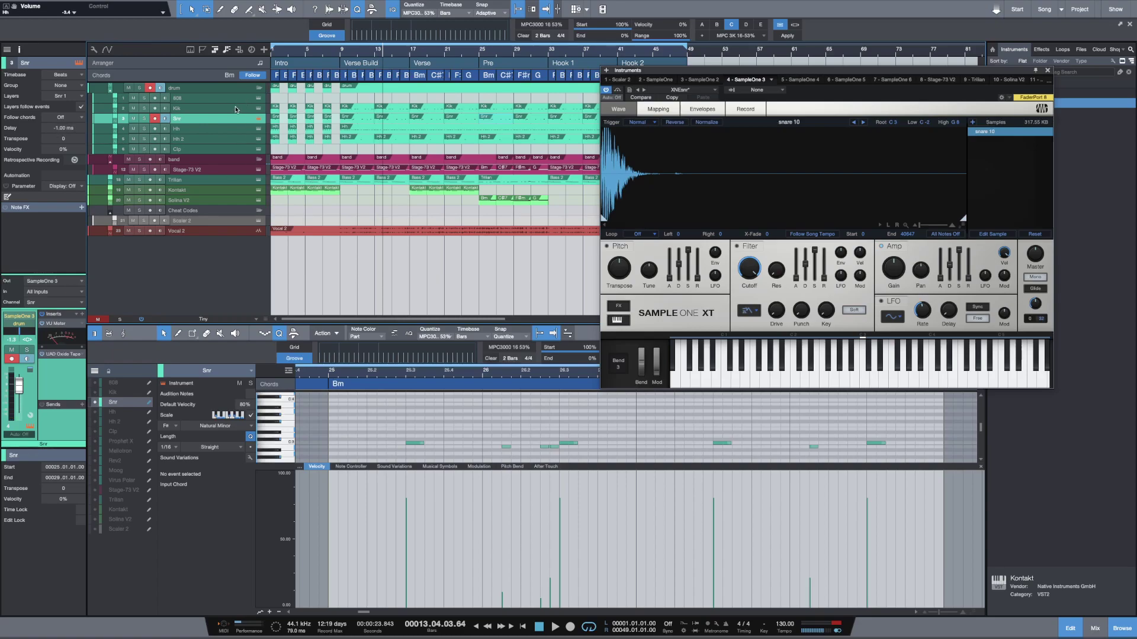
key(Up)
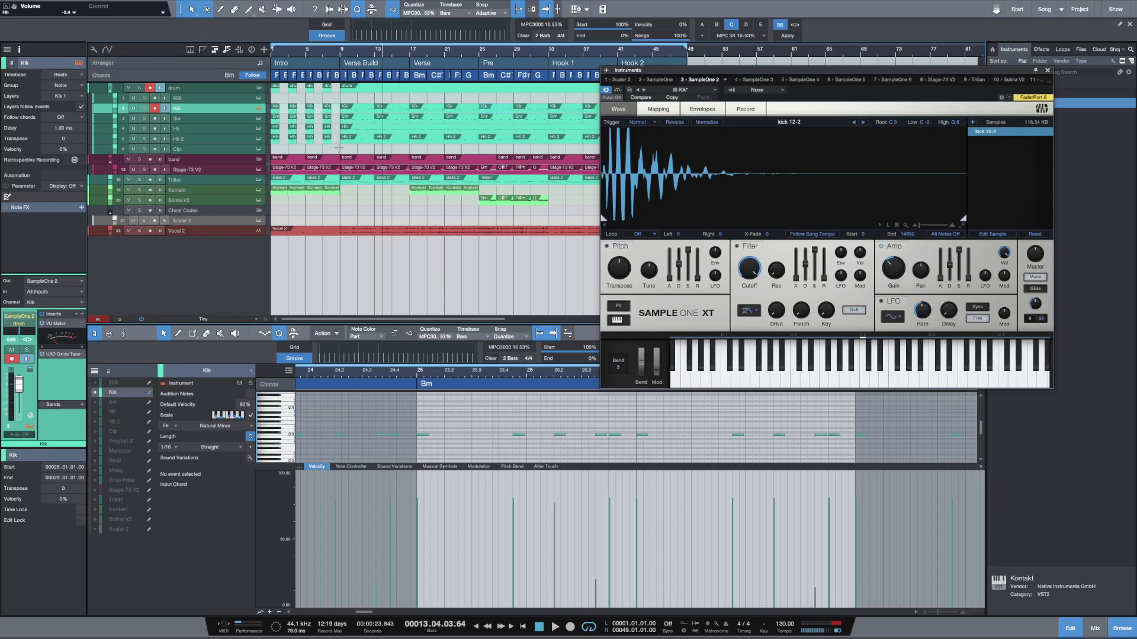
scroll(338, 148, up, 3)
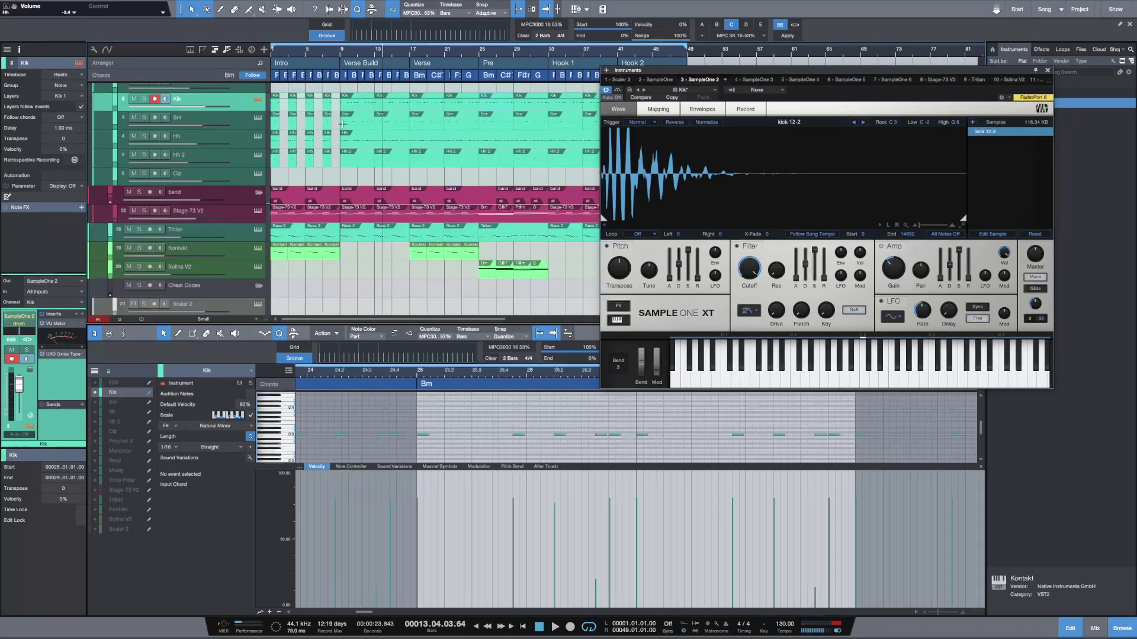
drag(374, 88, 412, 71)
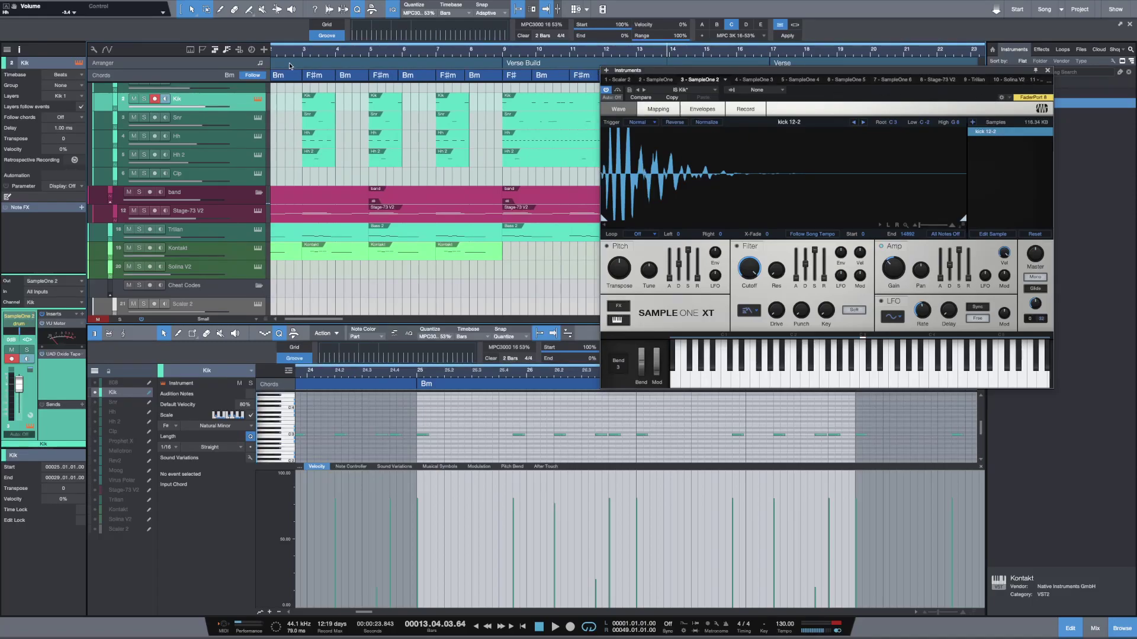
scroll(339, 105, left, 2)
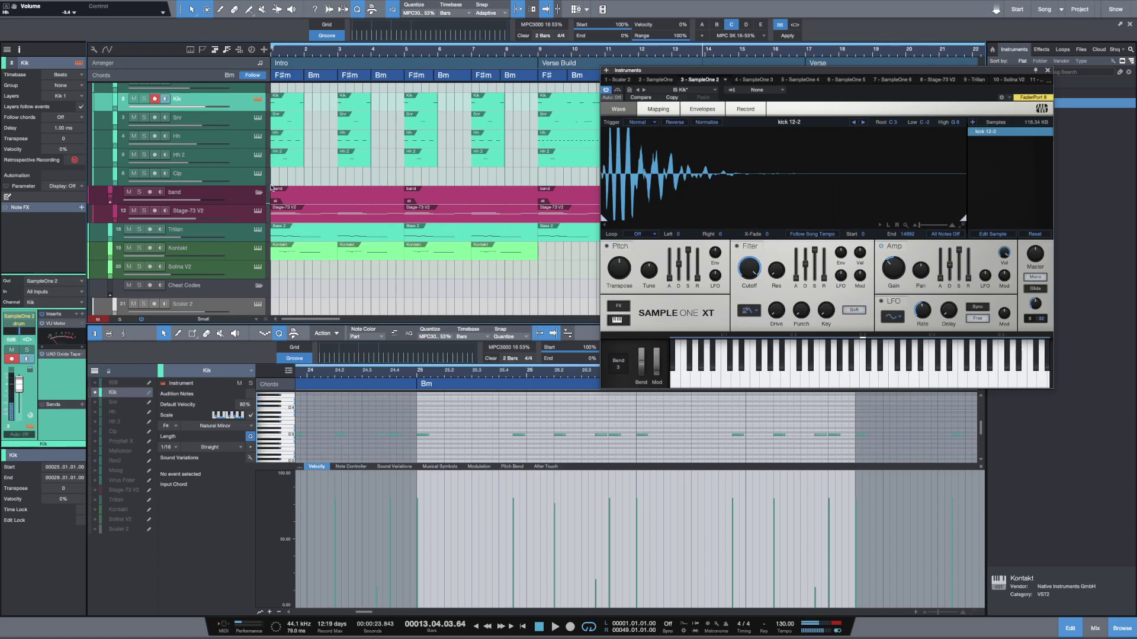
Step: Show the Intro Stage-73 V2 part from bar 1 in an enlarged note editor and close the instrument window
click(246, 218)
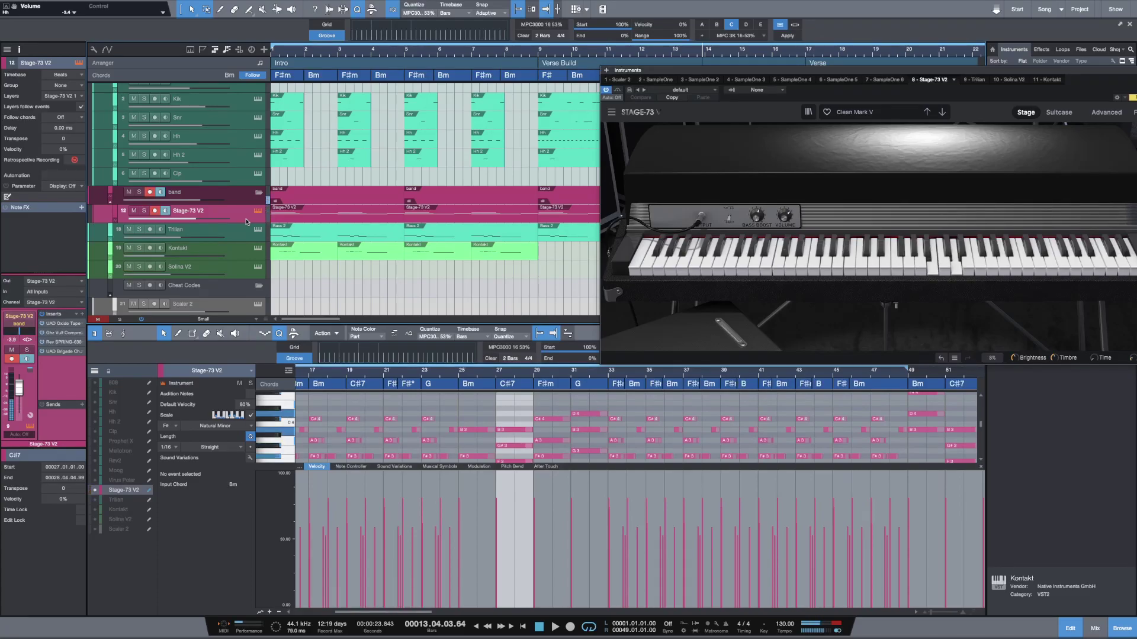
click(350, 218)
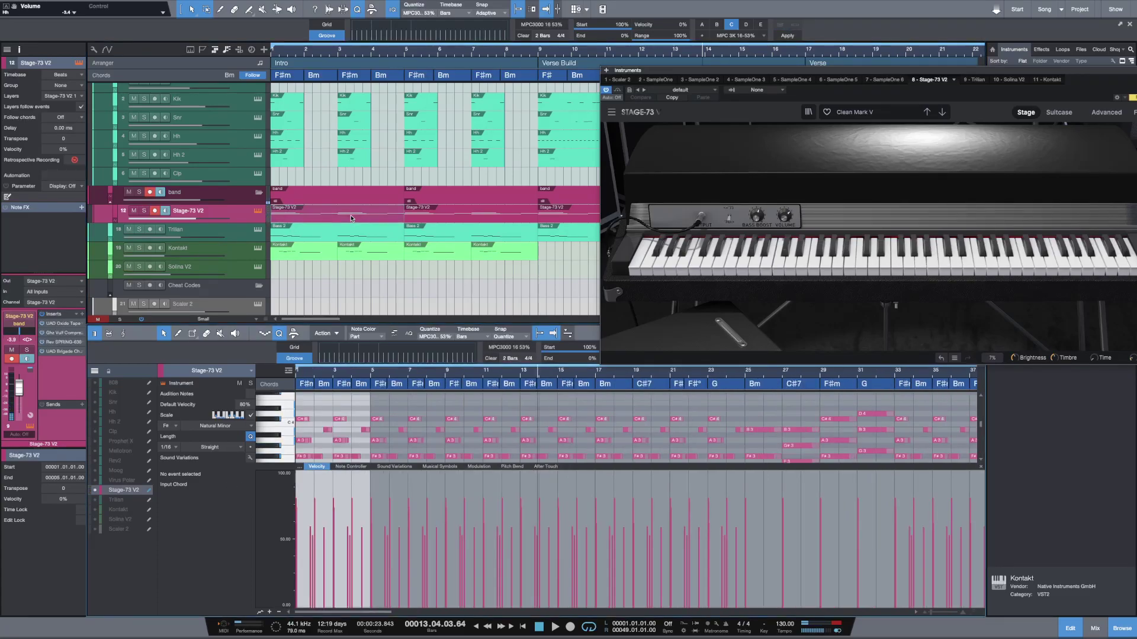
drag(314, 325, 323, 101)
drag(318, 151, 316, 325)
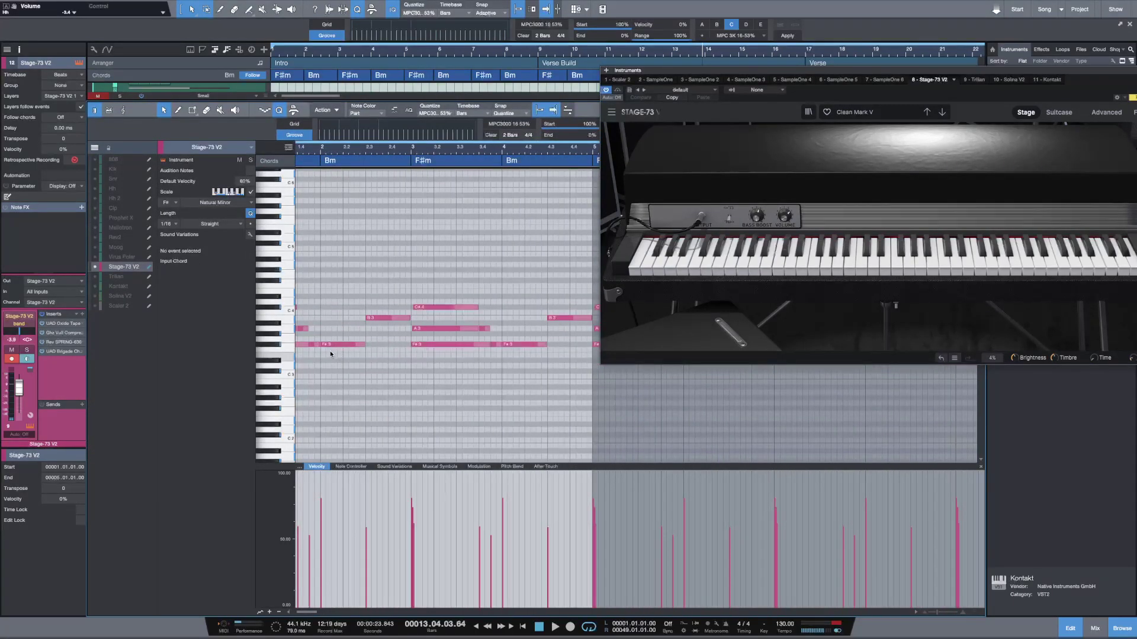
scroll(348, 361, up, 1)
scroll(413, 363, left, 2)
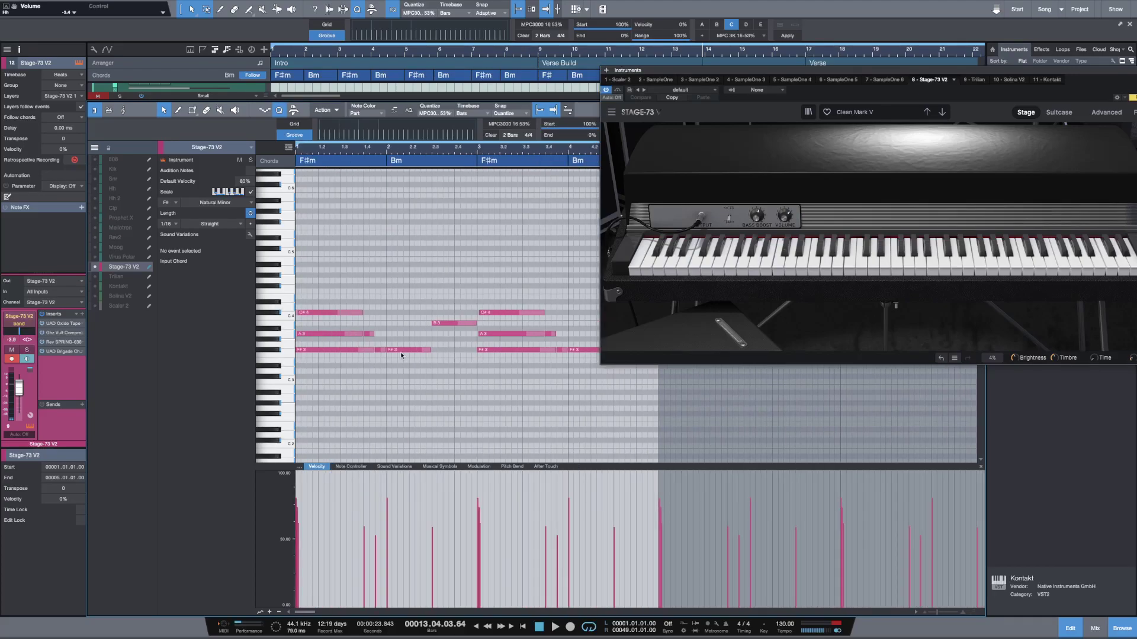
drag(805, 73, 401, 113)
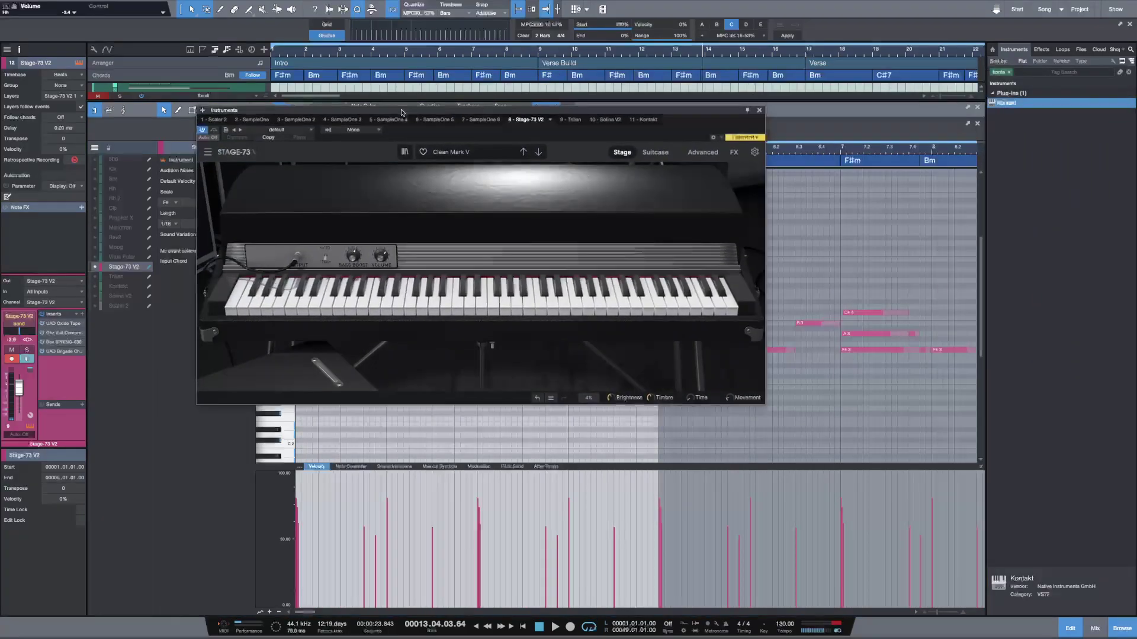
click(759, 111)
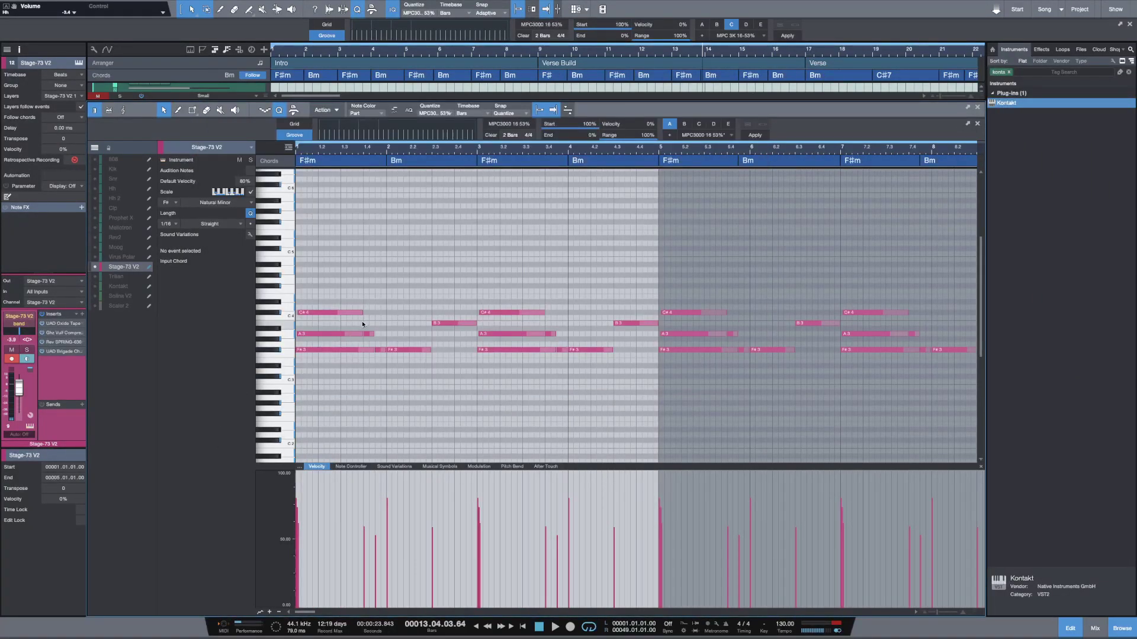
Step: Select the F#3 and B3 notes in bar 2 of the Stage-73 V2 part
drag(369, 289, 501, 379)
click(401, 309)
drag(398, 272, 442, 374)
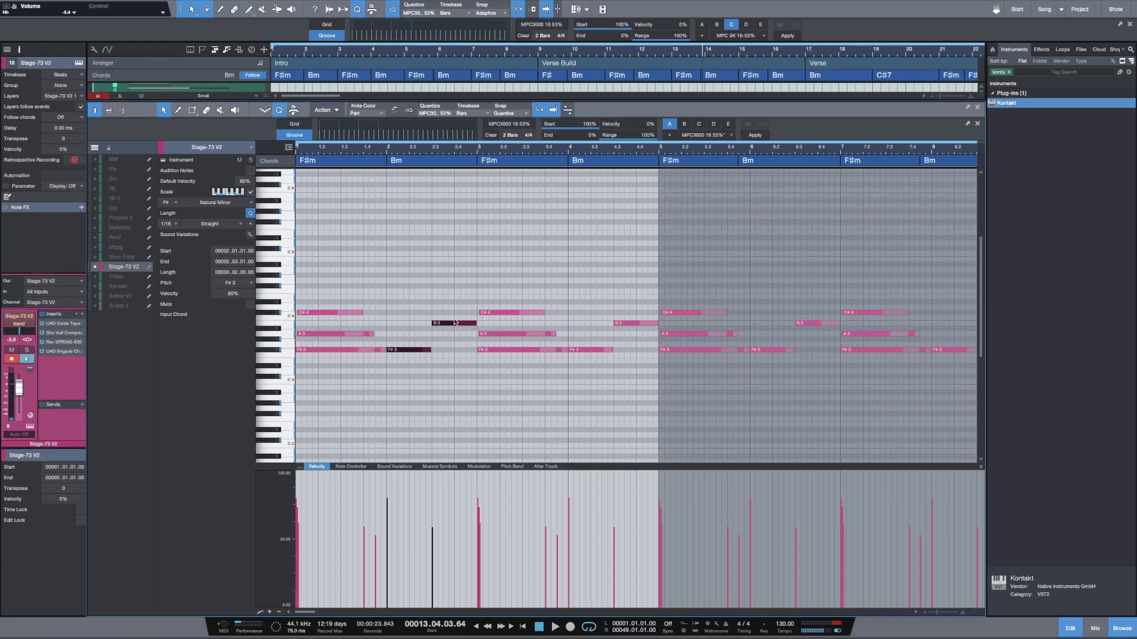
Step: Play the song from bar 1 and solo the Stage-73 V2 track
drag(420, 151, 331, 136)
key(space)
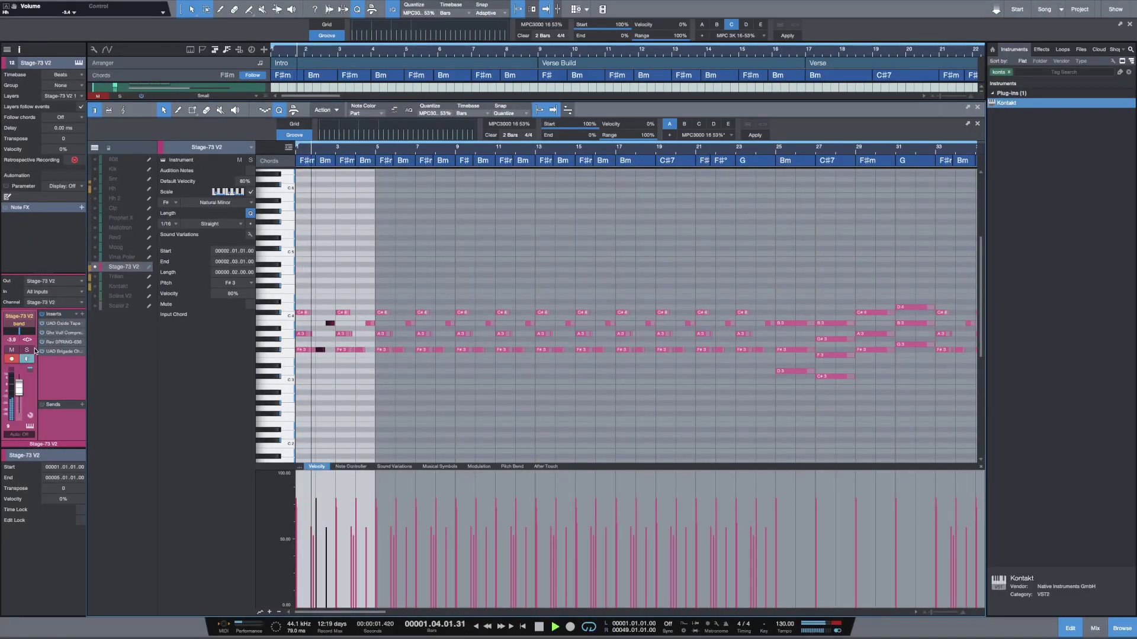
click(28, 350)
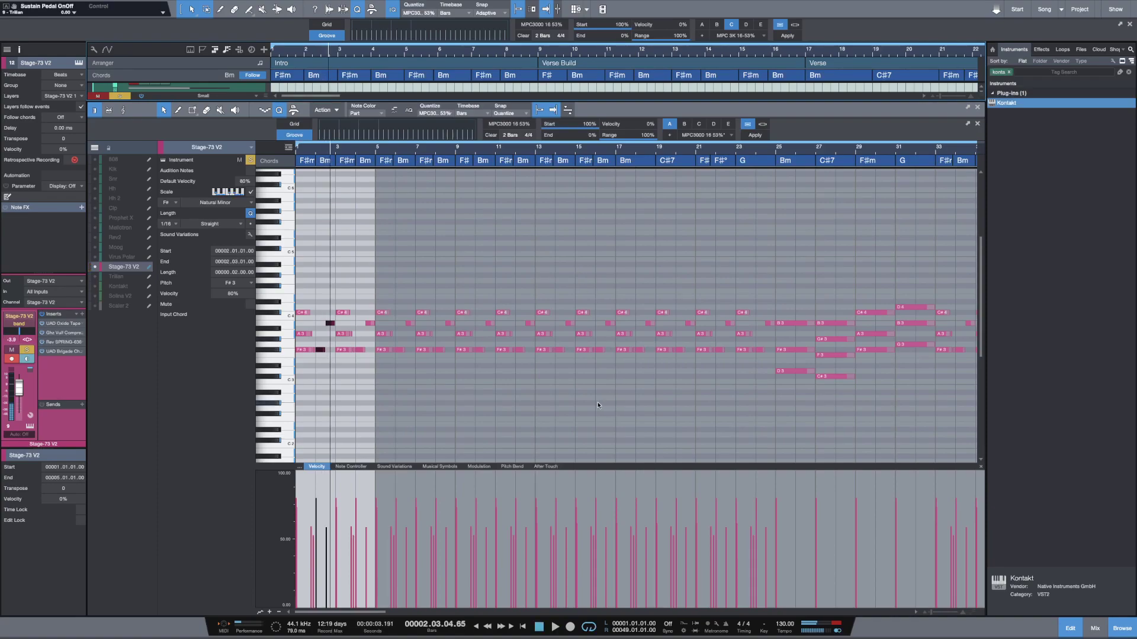
Step: Enlarge the note editor, close its quantize panel and detach it into its own window
scroll(562, 371, right, 10)
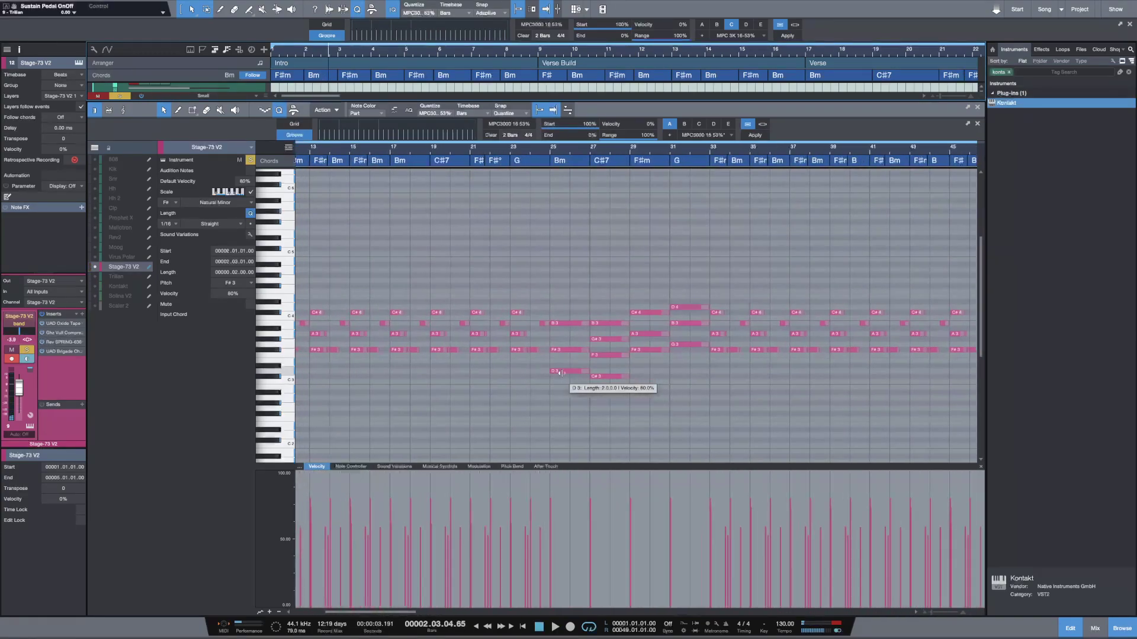
scroll(550, 371, right, 5)
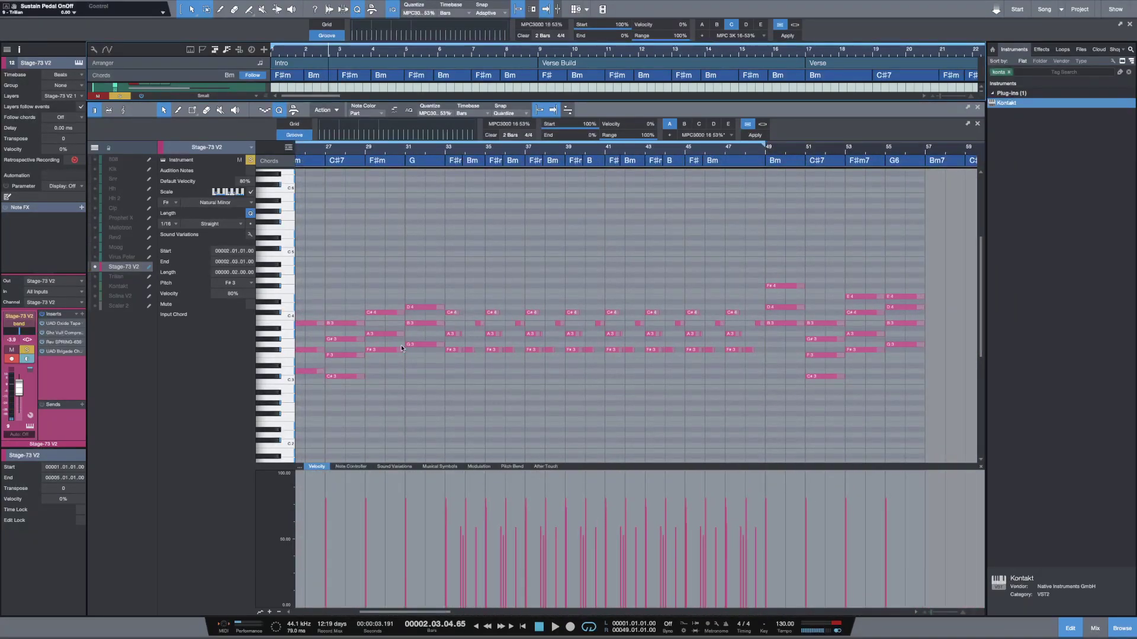
scroll(389, 345, left, 1)
scroll(382, 343, right, 2)
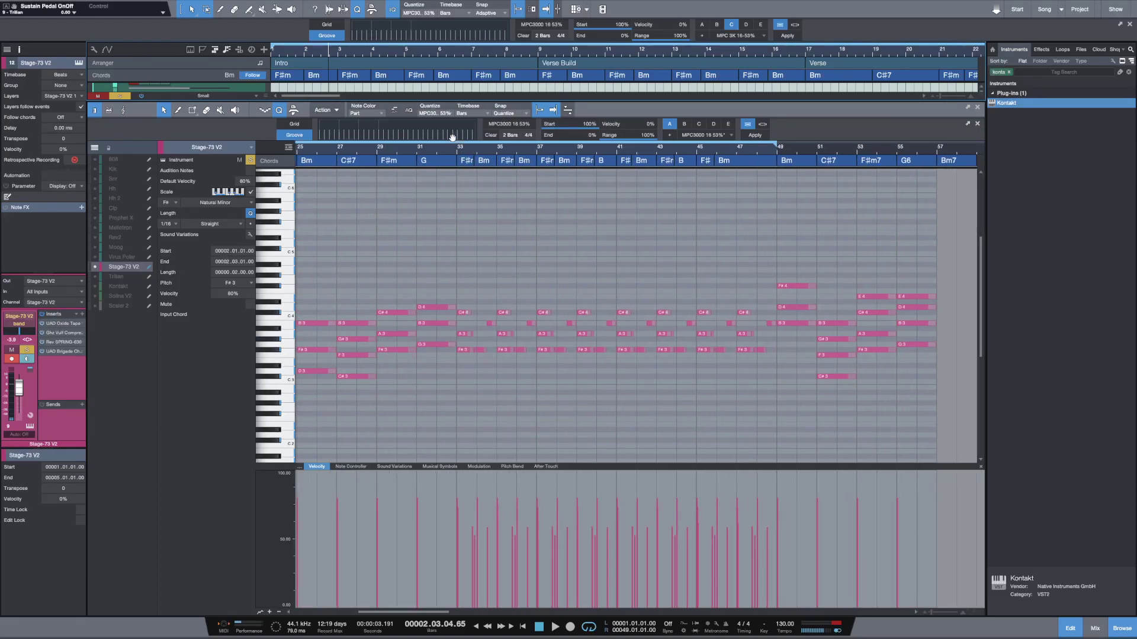
drag(450, 102, 526, 15)
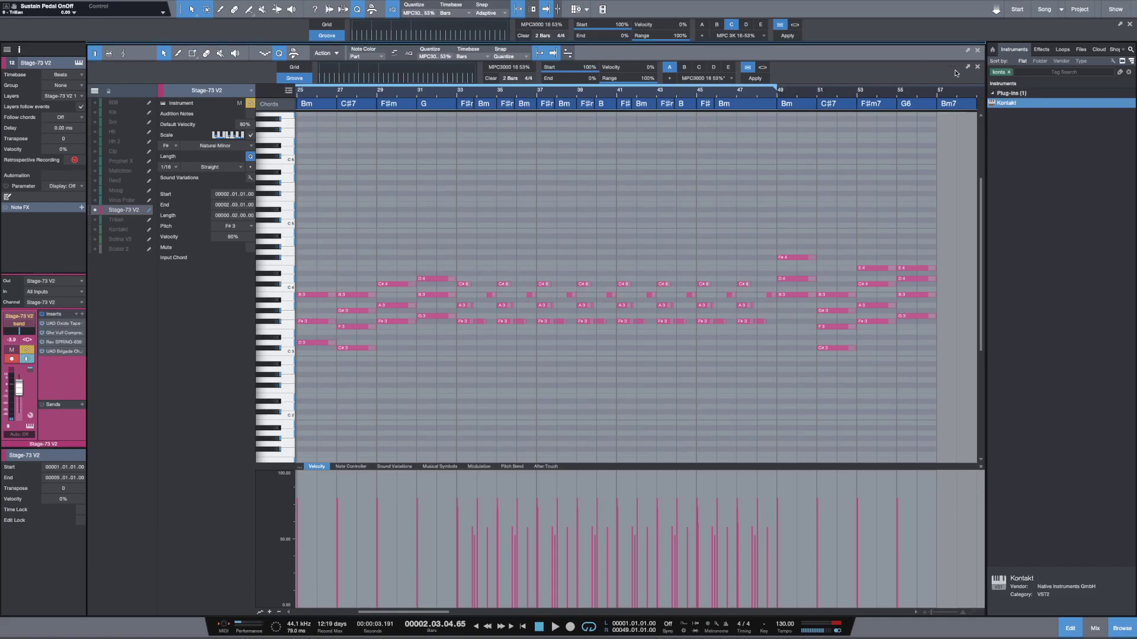
click(977, 67)
click(967, 52)
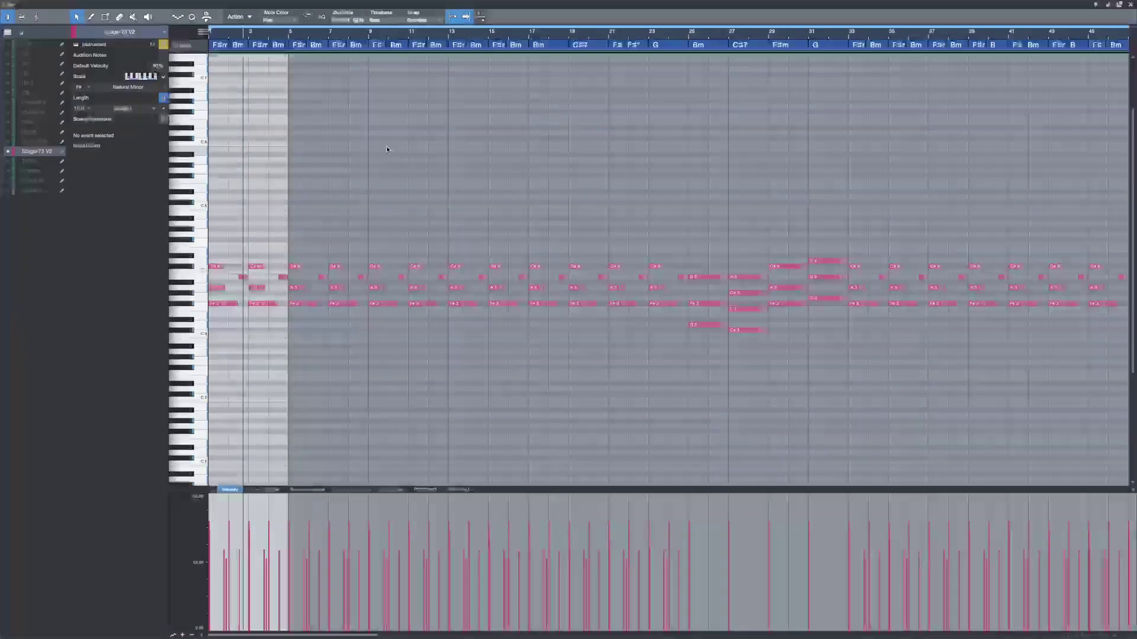
Step: Activate the F#m chord part at bar 29 in the Stage-73 V2 editor and heighten the note rows
drag(250, 46, 274, 70)
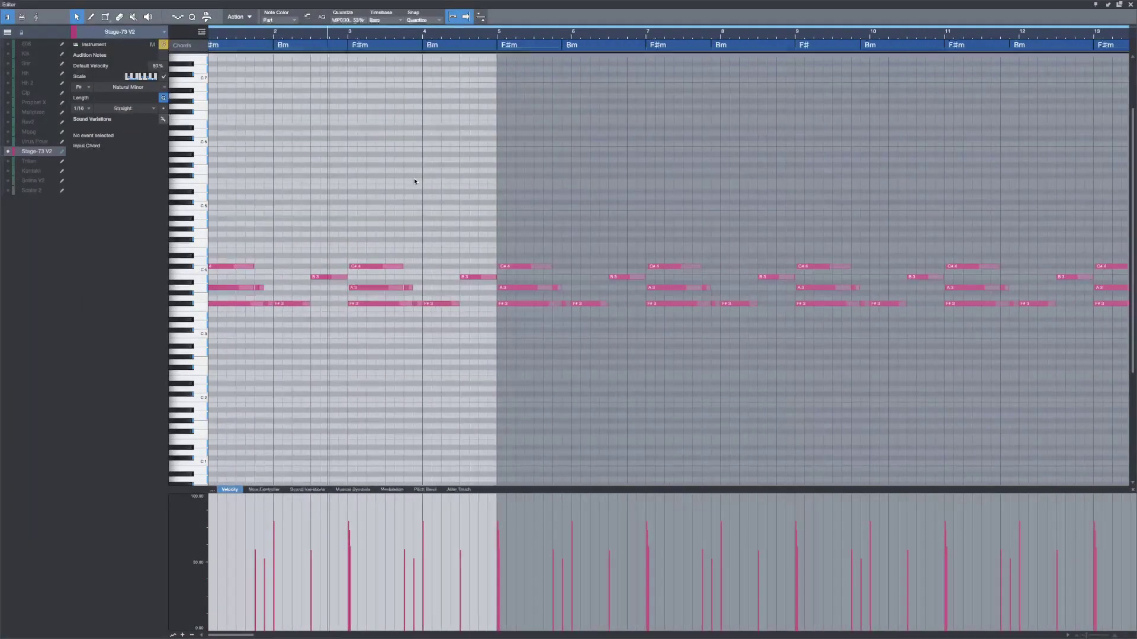
scroll(618, 334, right, 20)
scroll(617, 339, right, 5)
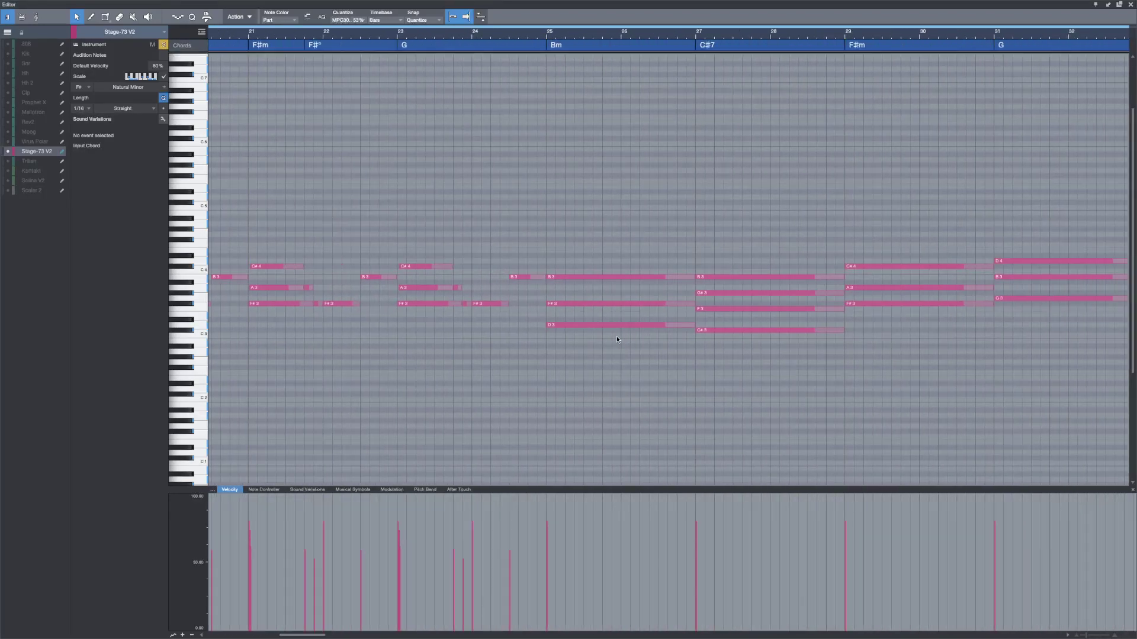
drag(379, 36, 255, 49)
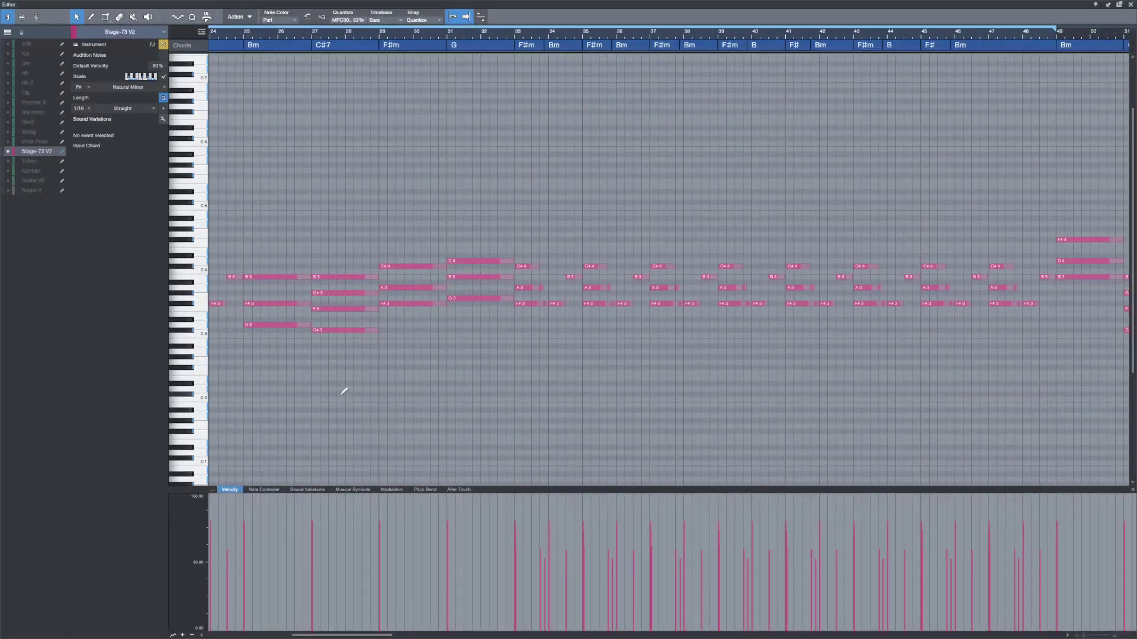
click(472, 397)
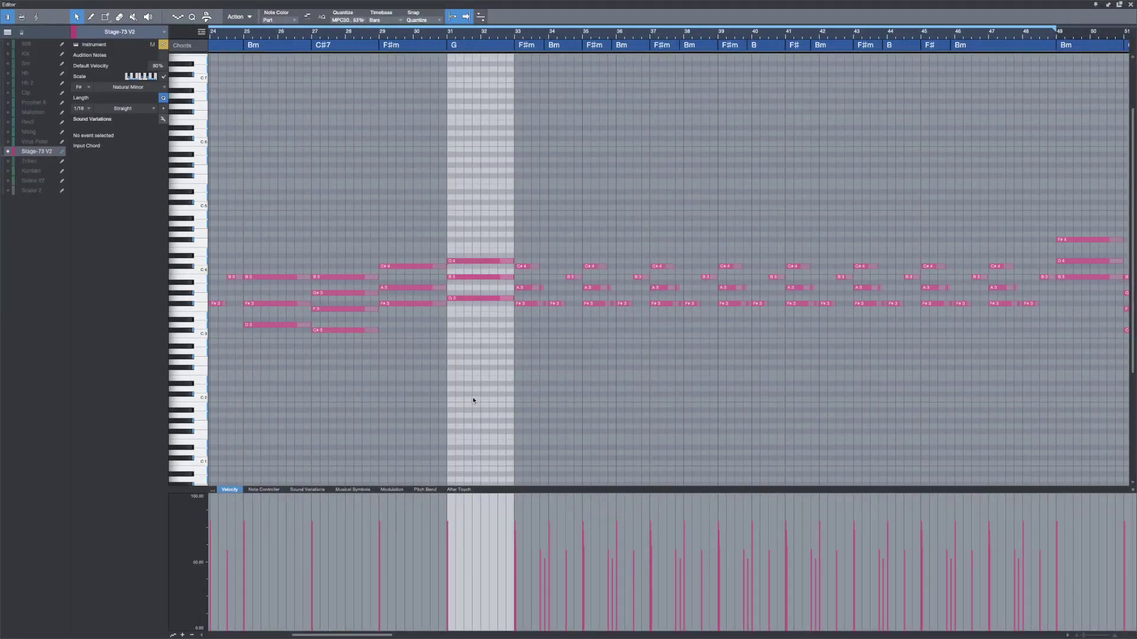
click(401, 398)
key(shift+e)
key(shift+e)
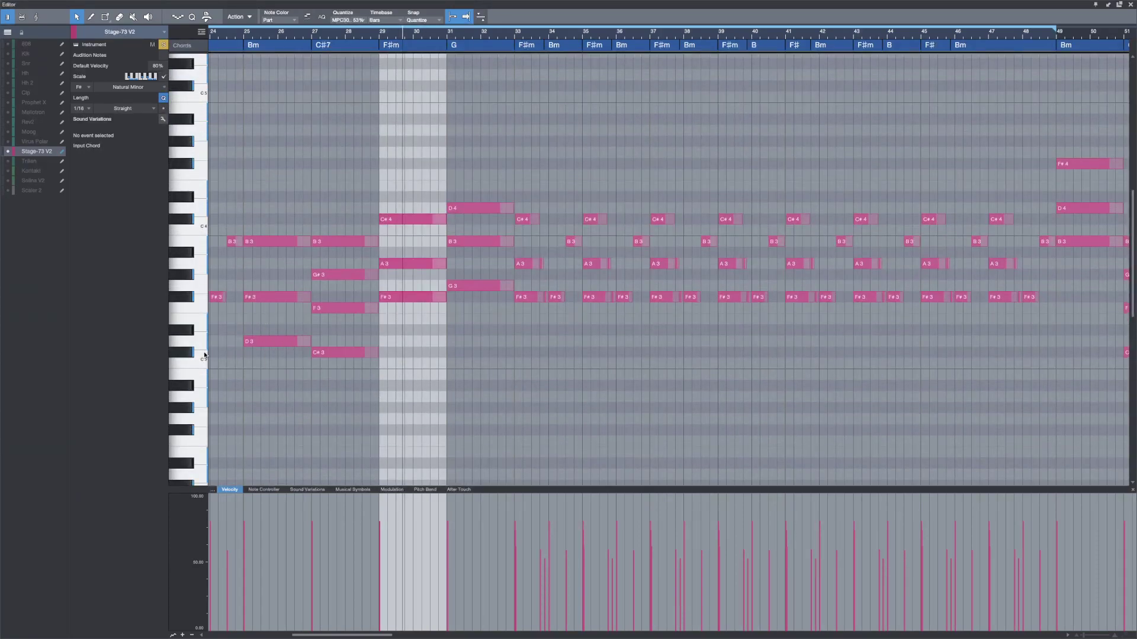
Step: Examine the Stage-73 V2 chord voicings from bar 25 through bar 56 against the keyboard
scroll(208, 351, down, 1)
scroll(209, 351, right, 1)
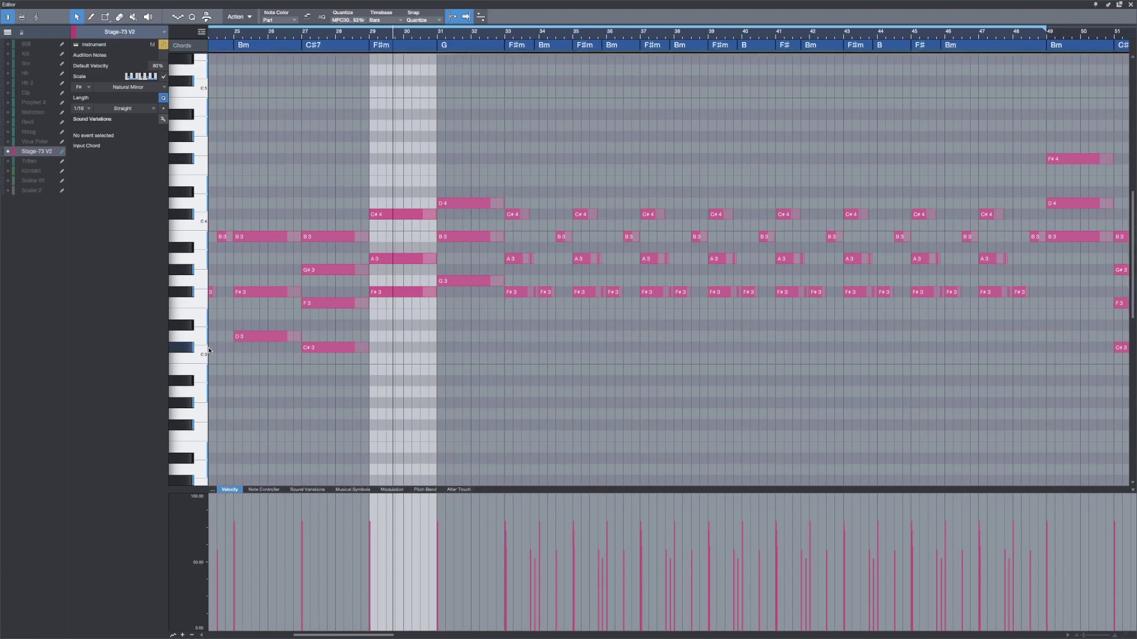
scroll(209, 351, right, 2)
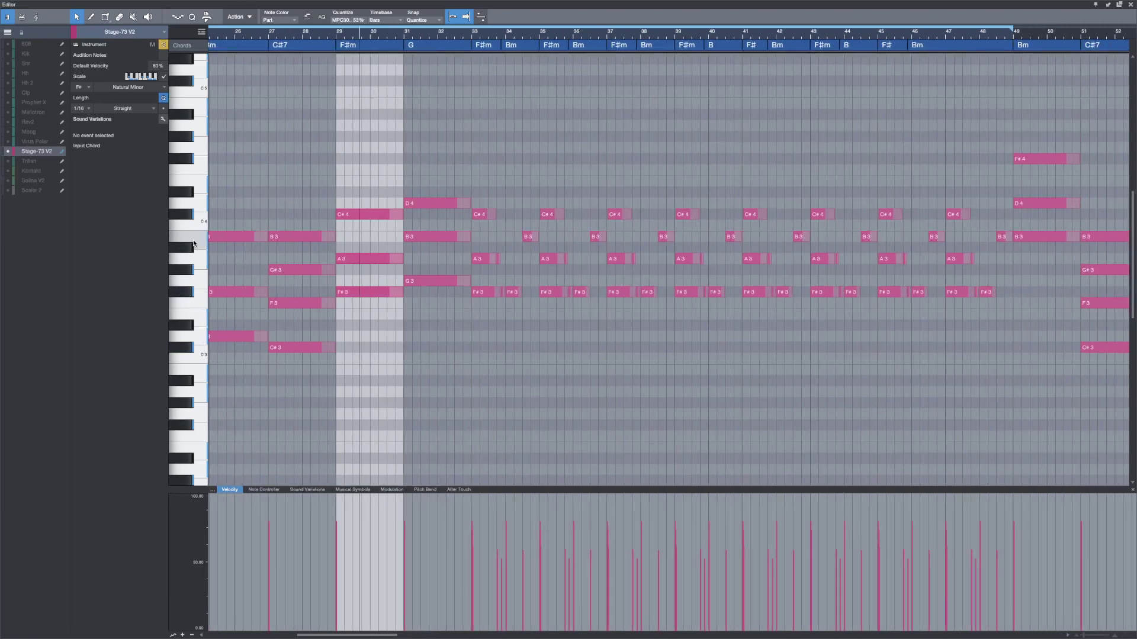
scroll(292, 336, right, 3)
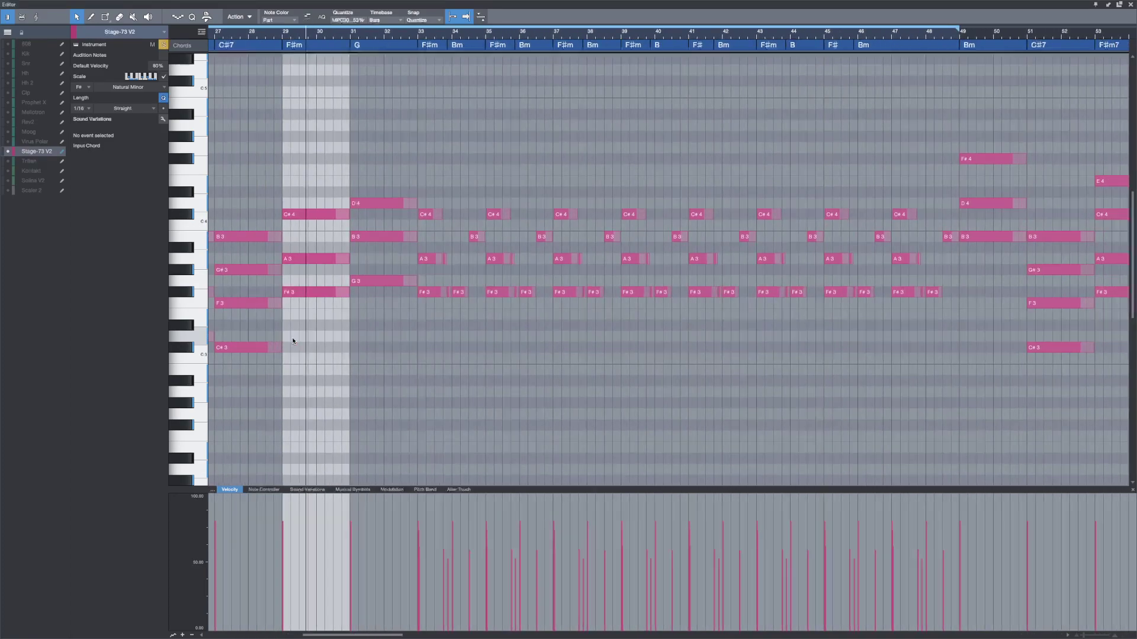
scroll(292, 341, right, 1)
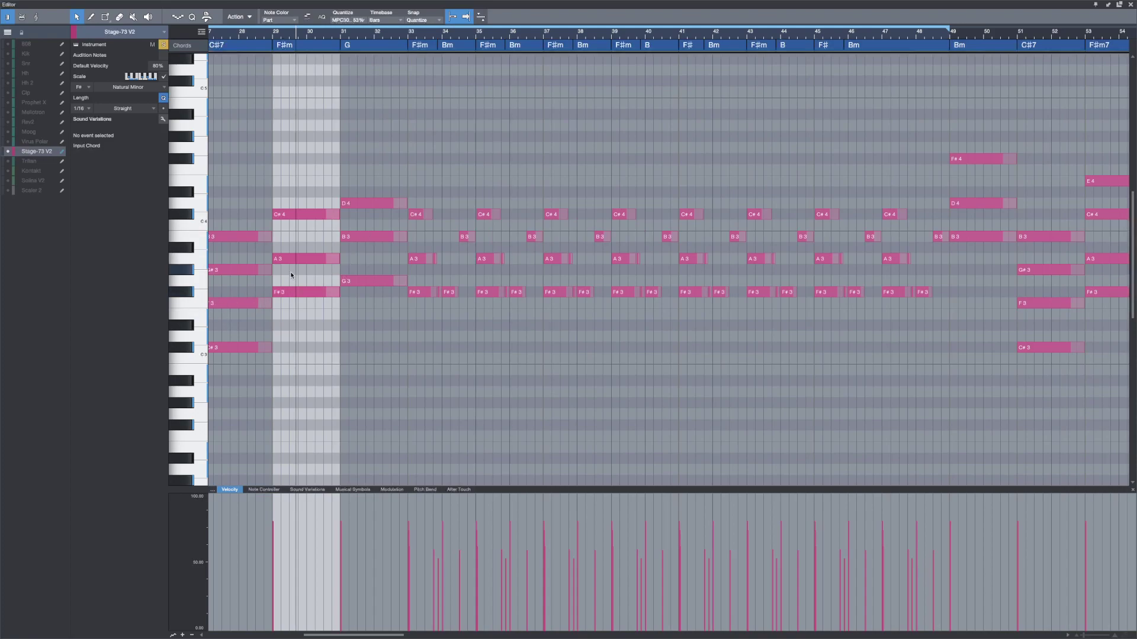
scroll(290, 272, right, 4)
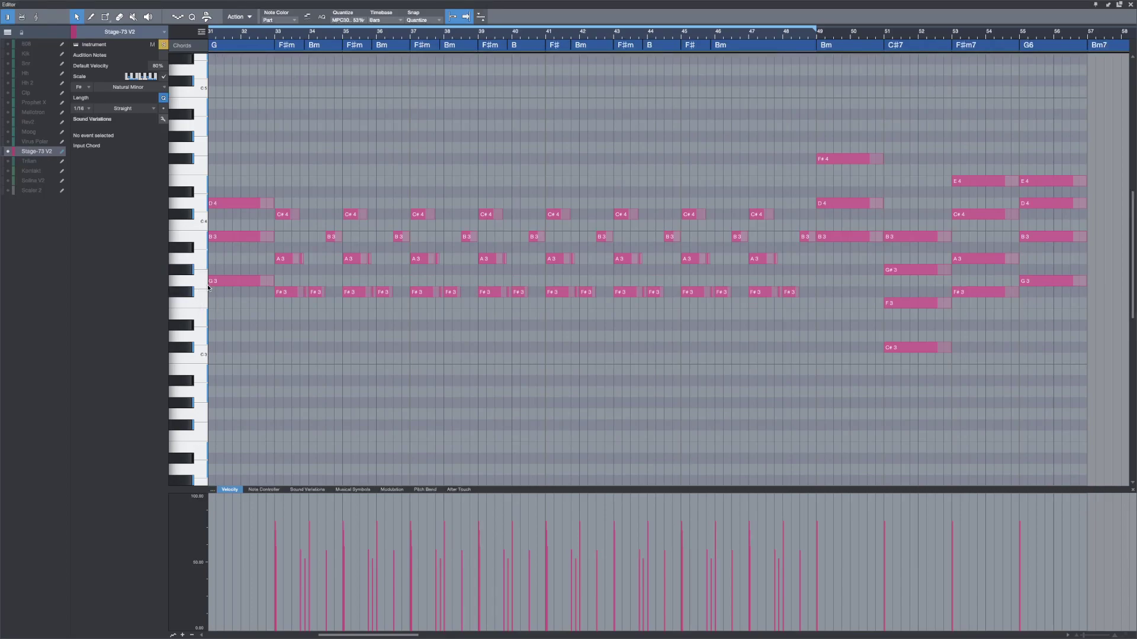
scroll(199, 289, up, 5)
scroll(307, 398, right, 2)
scroll(303, 399, left, 8)
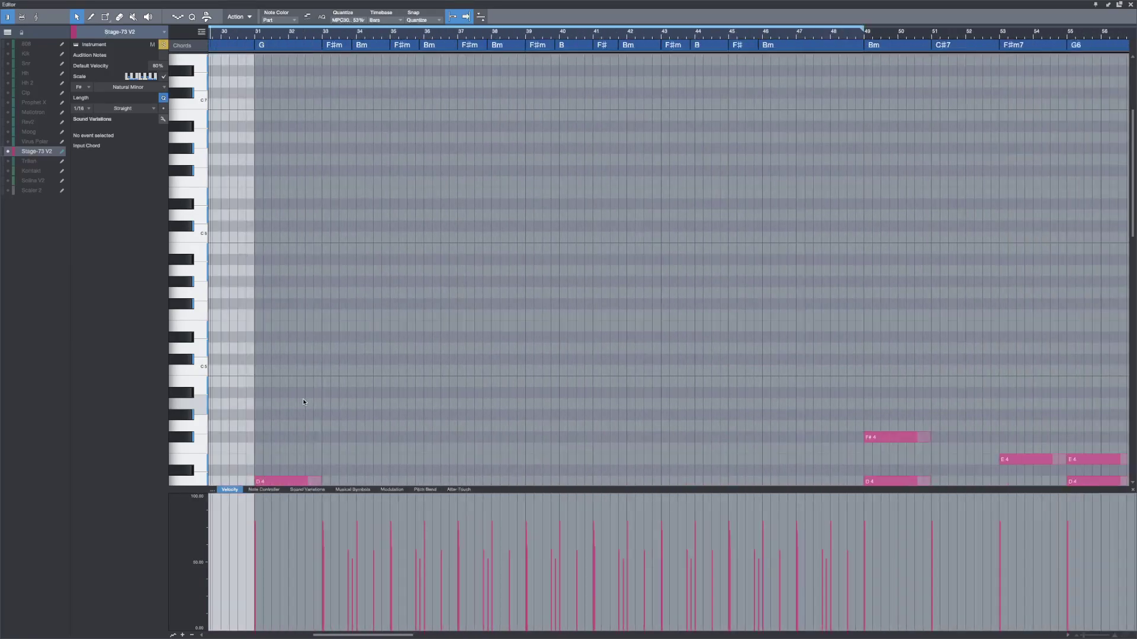
scroll(541, 390, down, 1)
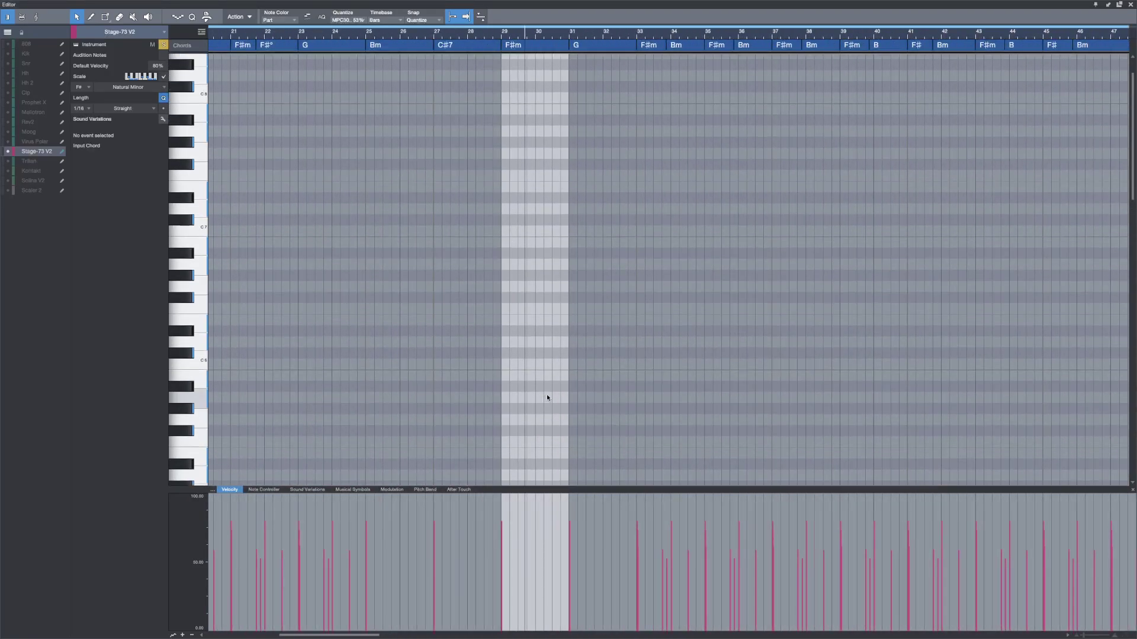
scroll(551, 396, down, 12)
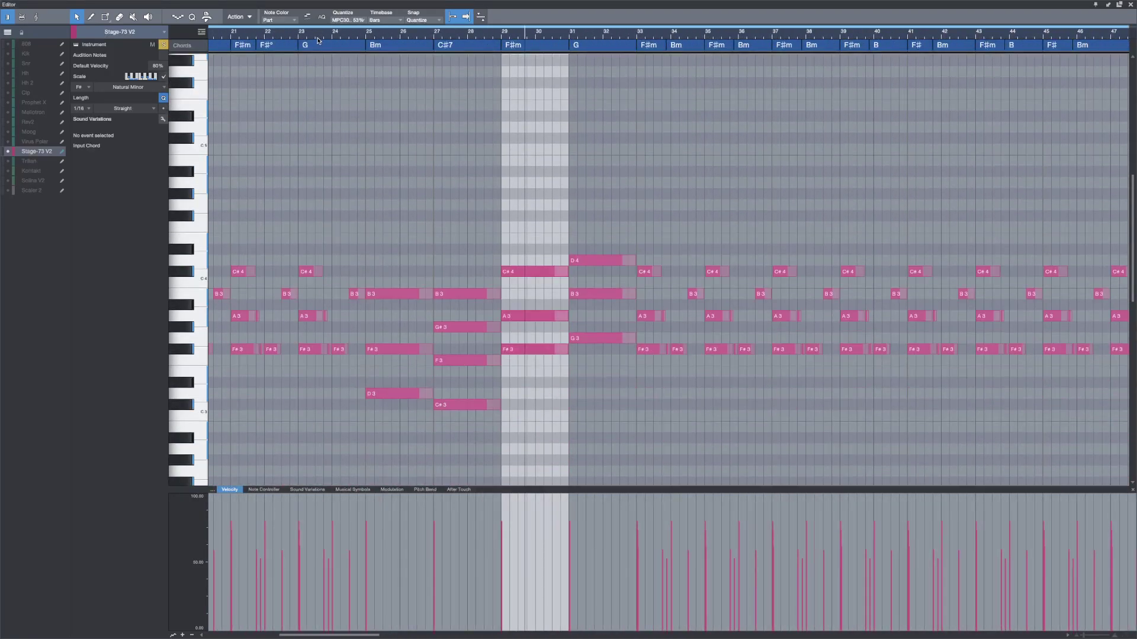
Step: Play the soloed part from bar 23 and select all chord notes in bars 25 to 32
click(331, 35)
click(303, 36)
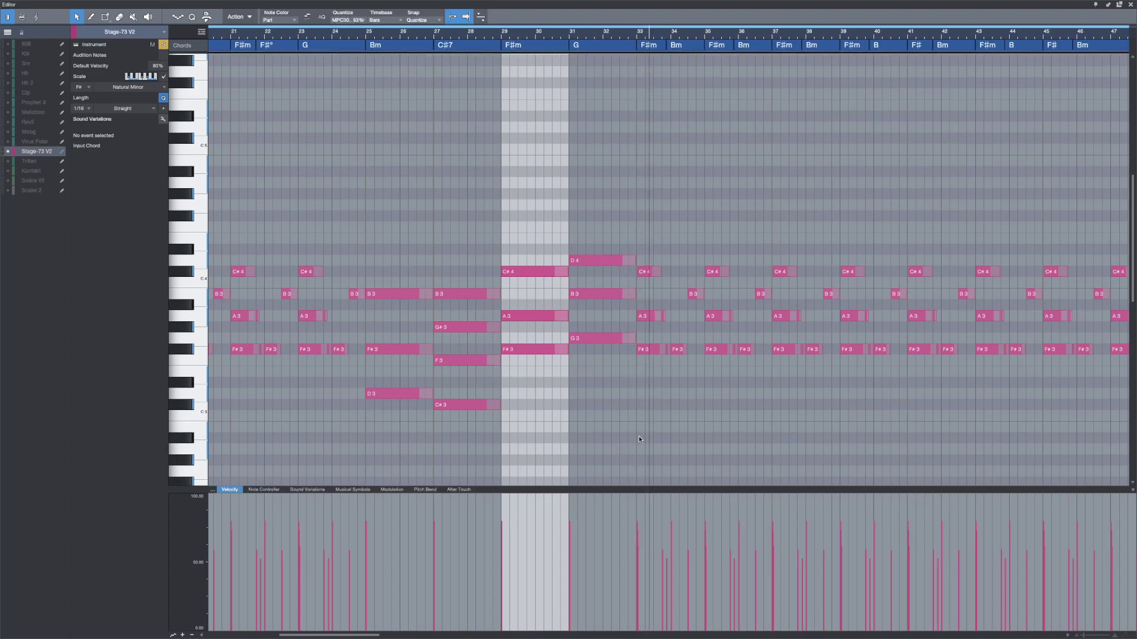
drag(389, 178, 608, 418)
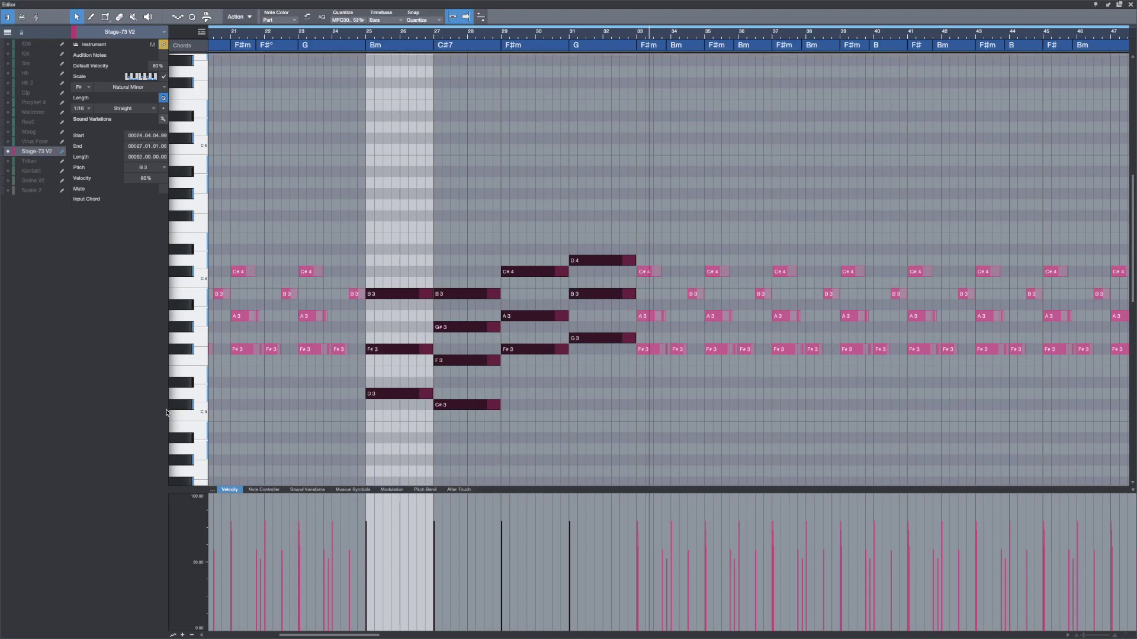
scroll(407, 148, right, 6)
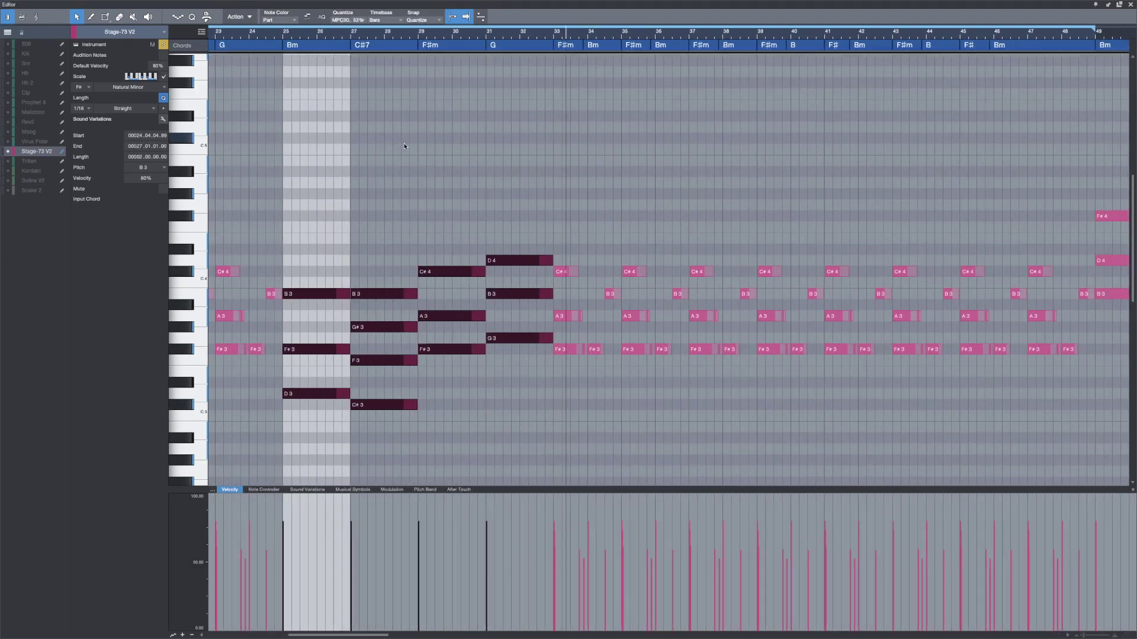
scroll(404, 143, left, 2)
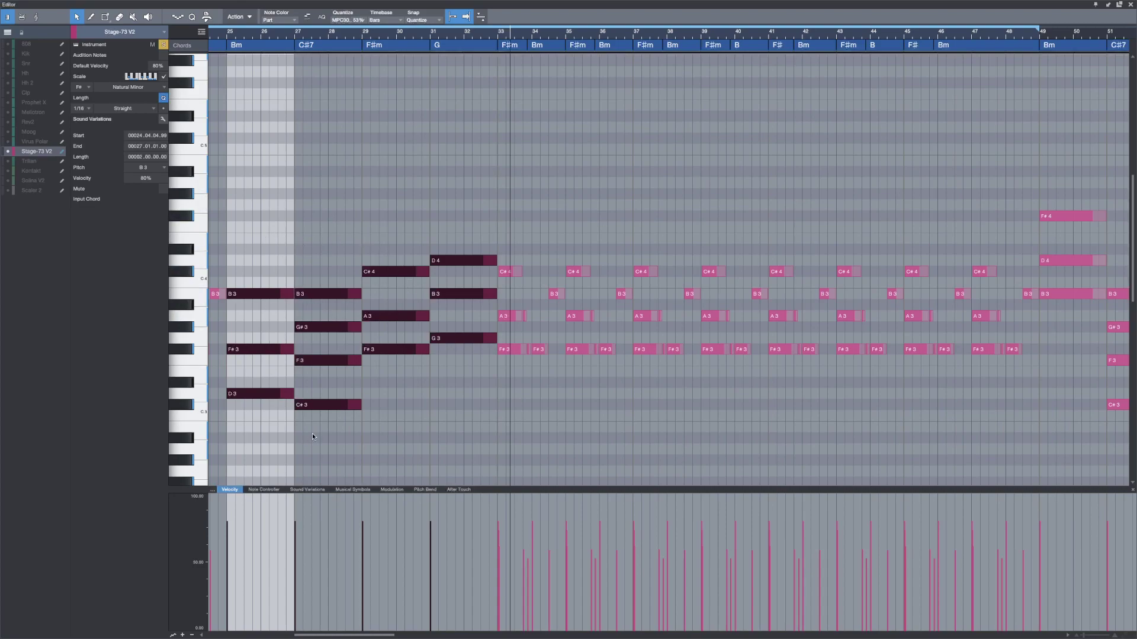
Step: Raise the G3 note of the G chord at bar 31 to G#3 and play the chord
drag(453, 216, 460, 354)
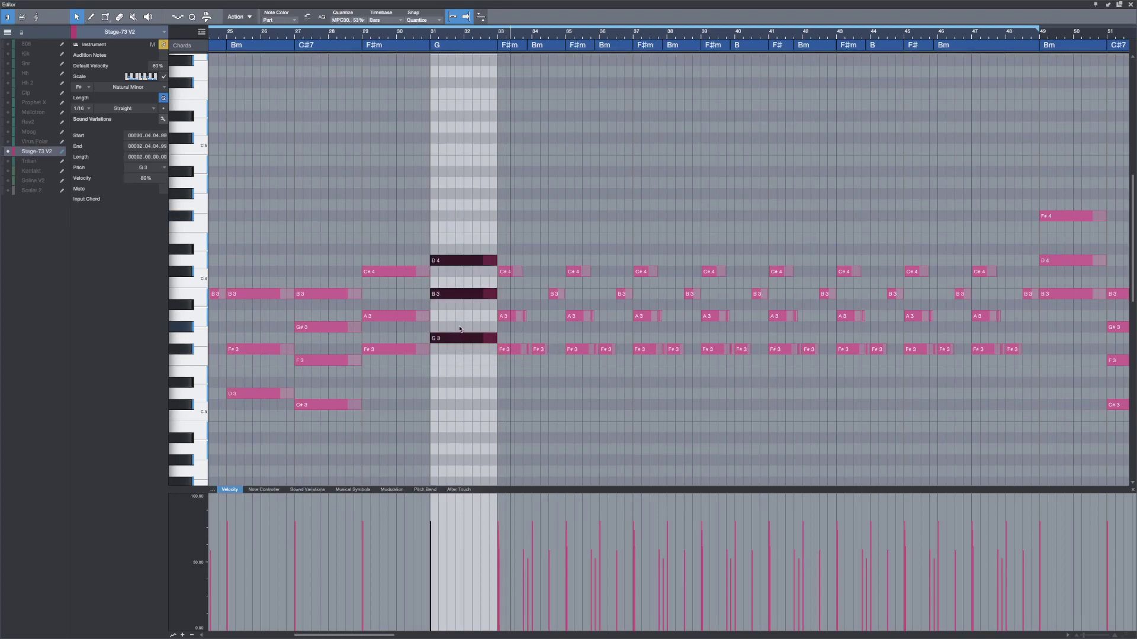
scroll(460, 329, right, 5)
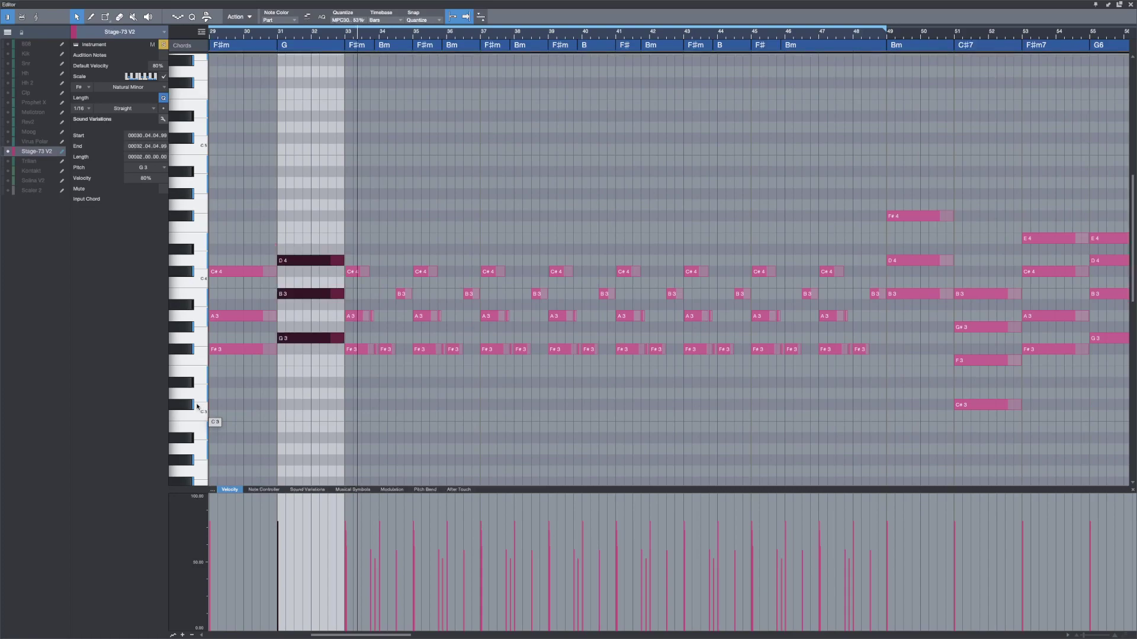
click(296, 325)
click(300, 339)
key(alt+Up)
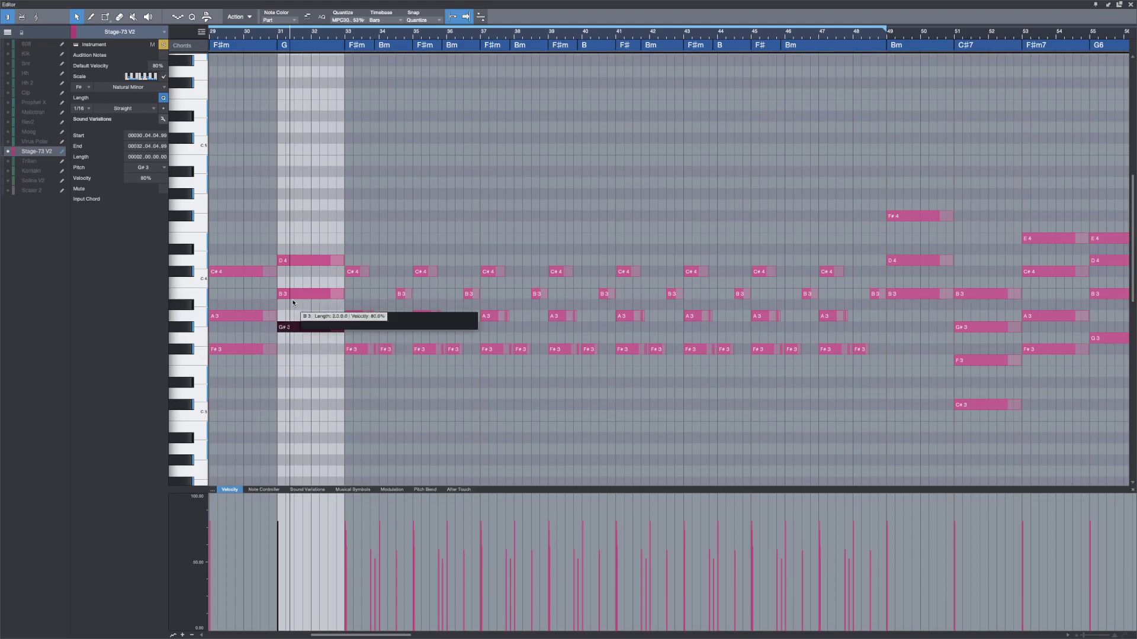
click(277, 36)
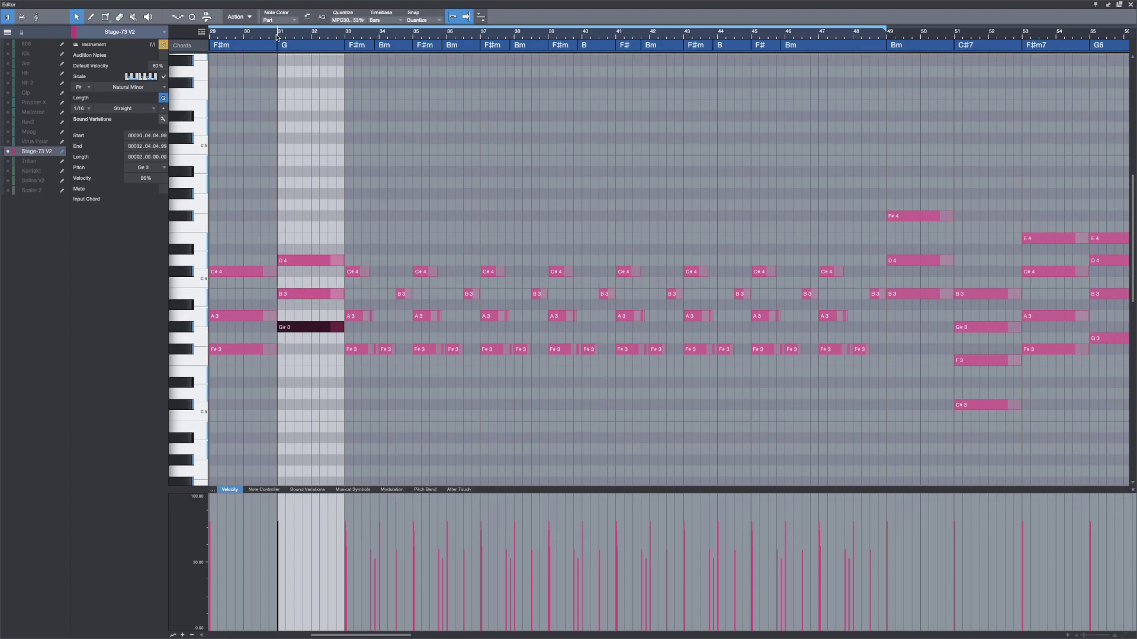
key(space)
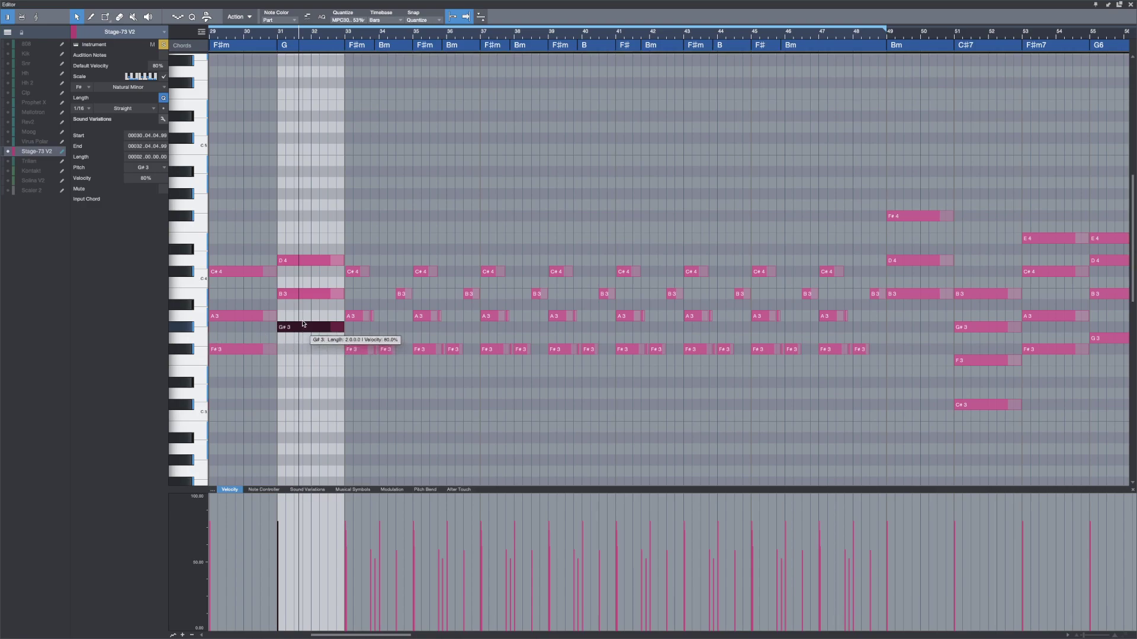
Step: Audition G#3 on the keyboard, lower the selected G#3 note at bar 31 to G3 and play the chord
scroll(284, 331, left, 2)
scroll(281, 320, left, 5)
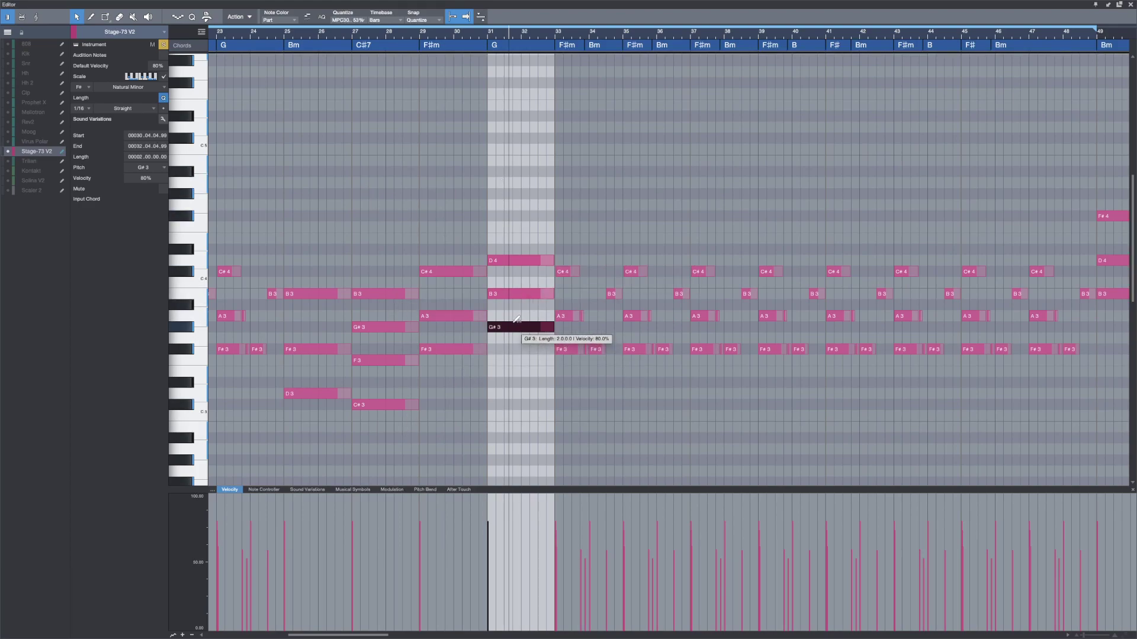
scroll(502, 309, right, 4)
scroll(502, 310, right, 4)
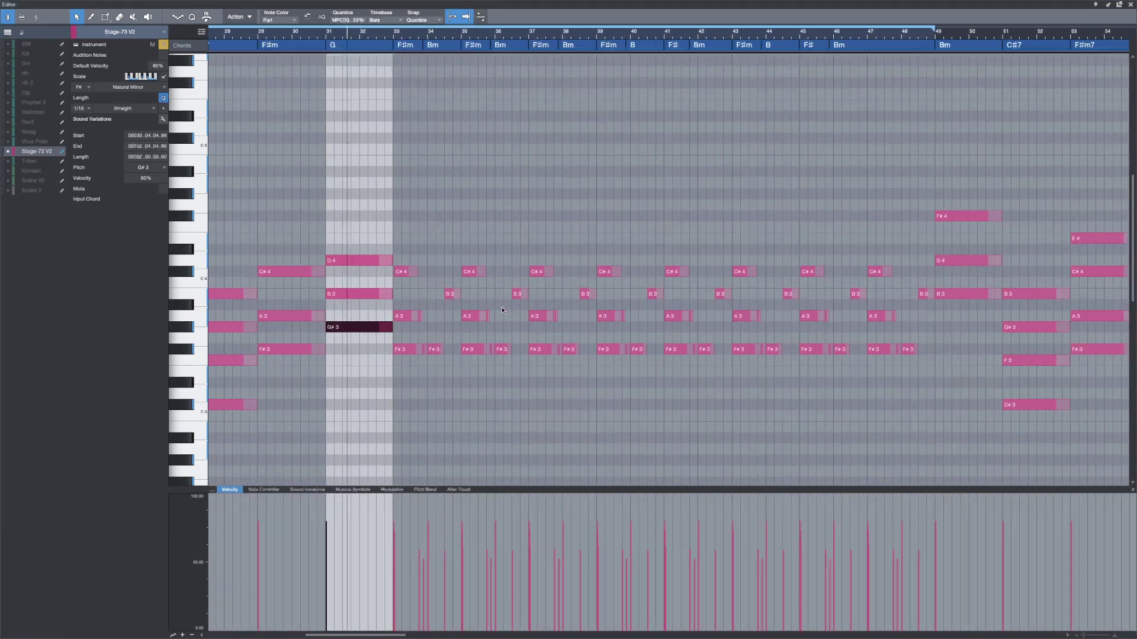
click(186, 329)
click(185, 331)
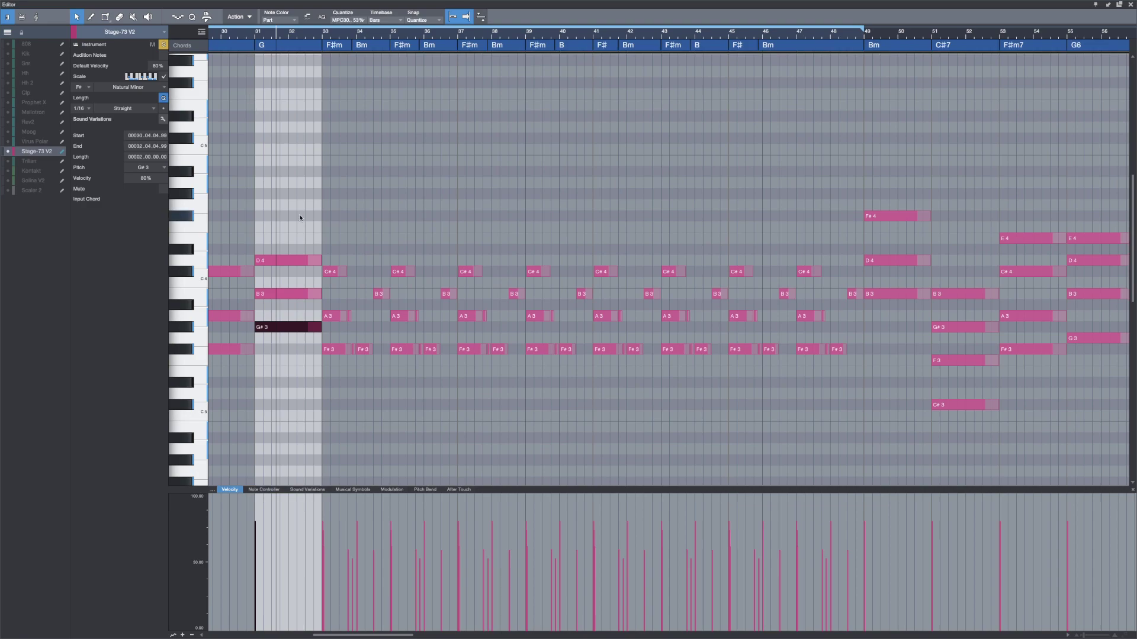
key(alt+Down)
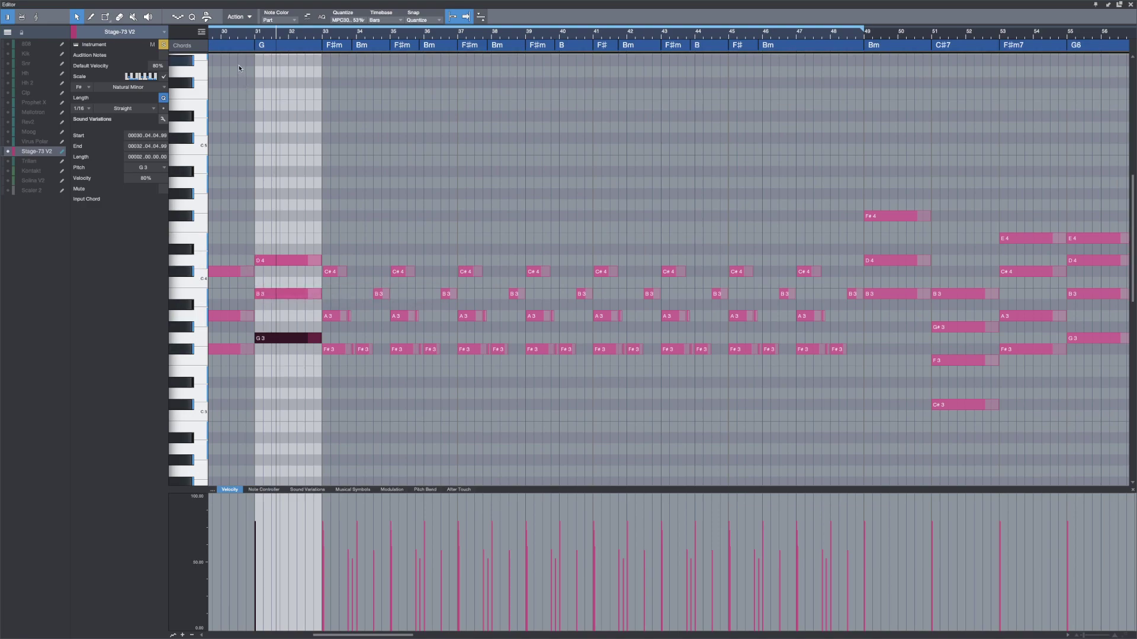
click(246, 37)
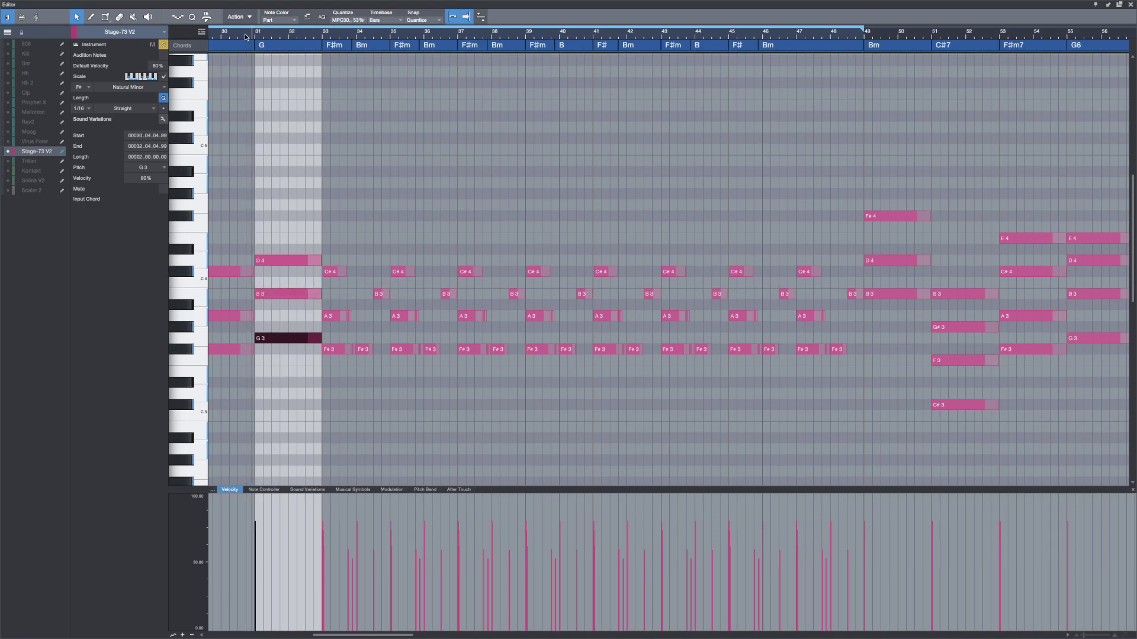
key(w)
key(w)
key(w)
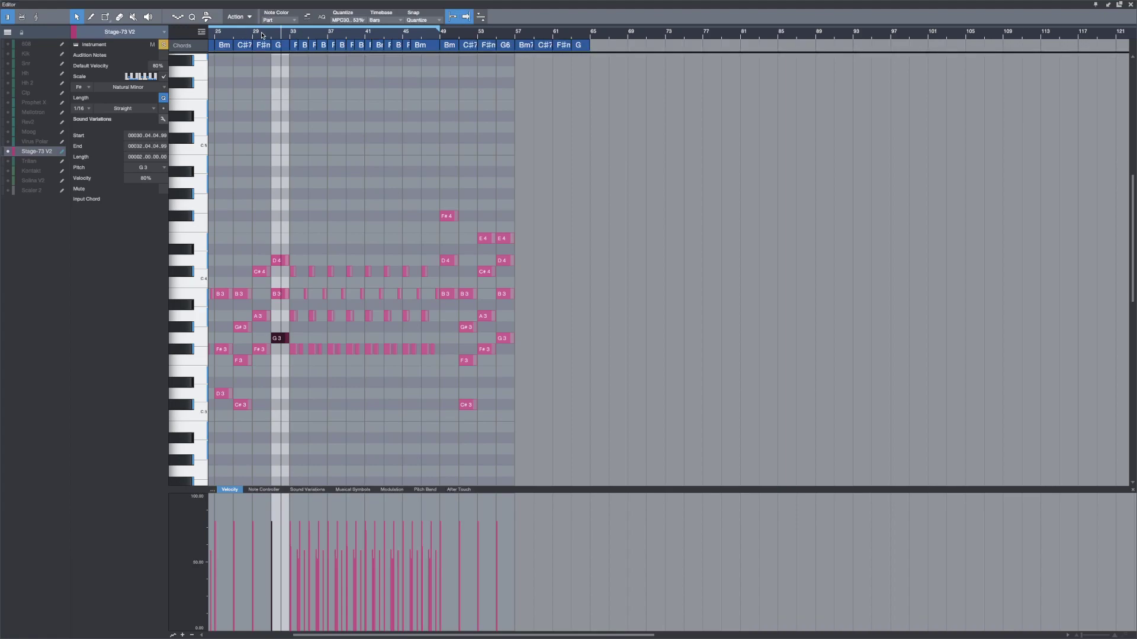
key(e)
key(e)
key(e)
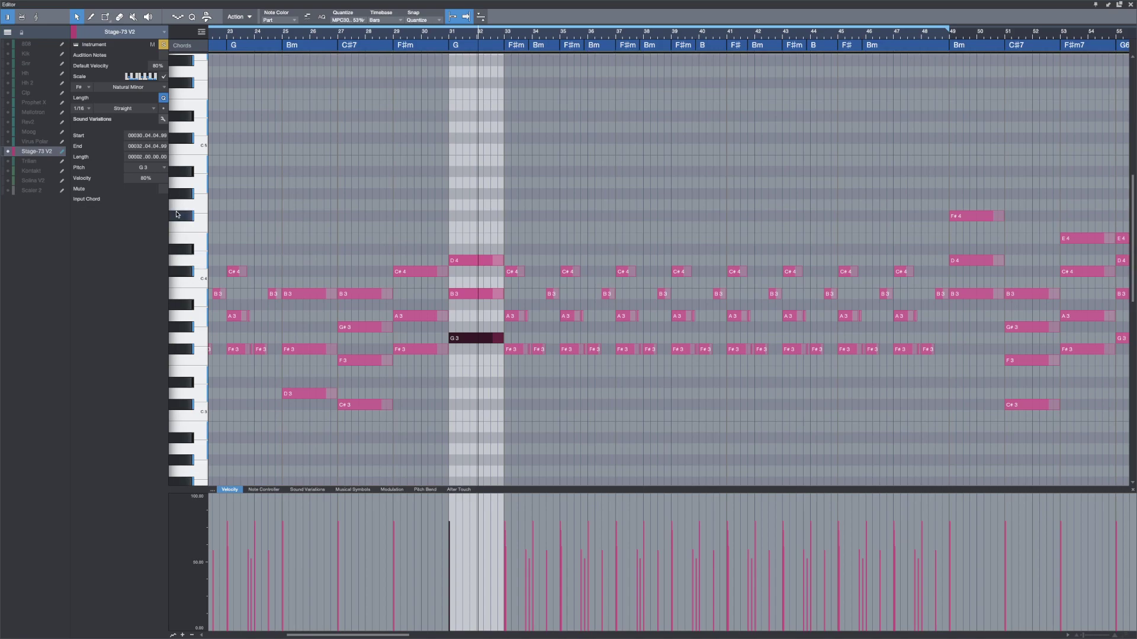
mouse_move(39, 3)
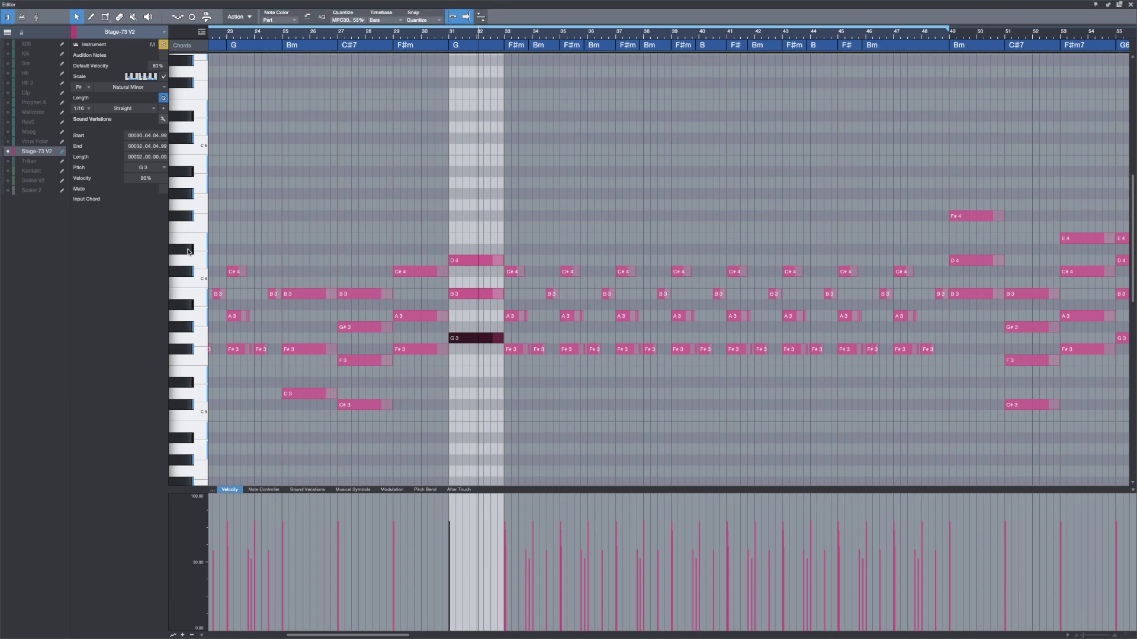